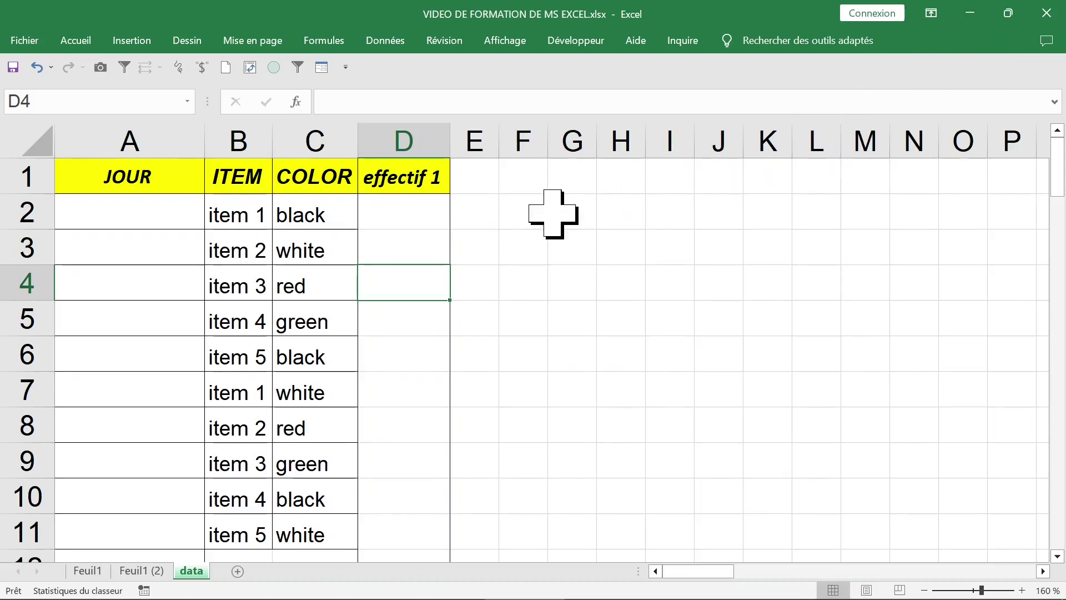
# Step: Review the JOUR, ITEM, COLOR and effectif 1 columns of the source table
pyautogui.click(159, 169)
pyautogui.click(137, 123)
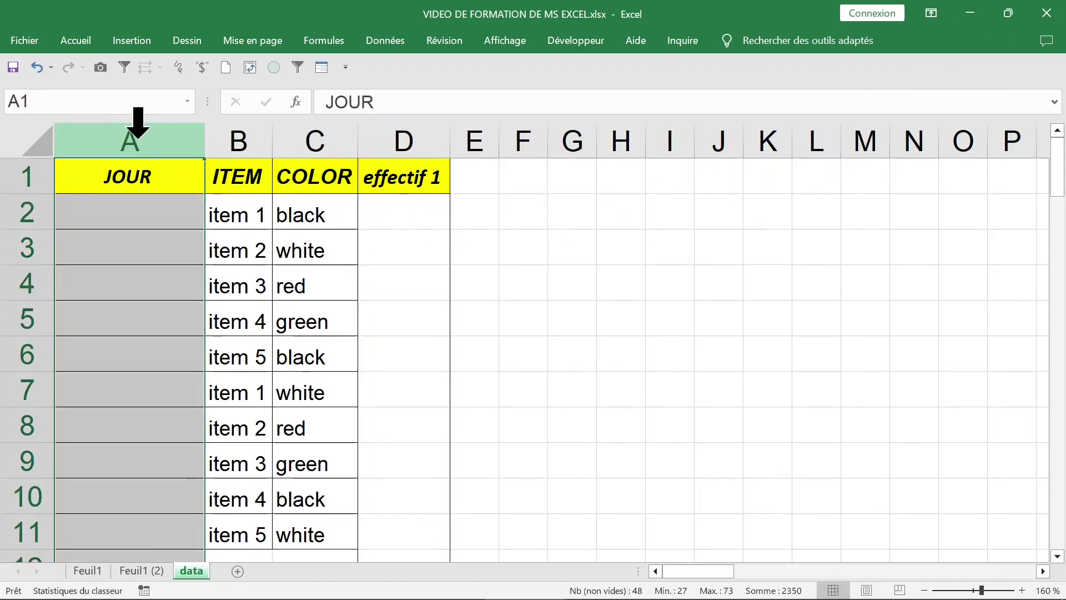
pyautogui.click(240, 123)
pyautogui.moveTo(257, 217); pyautogui.dragTo(258, 352)
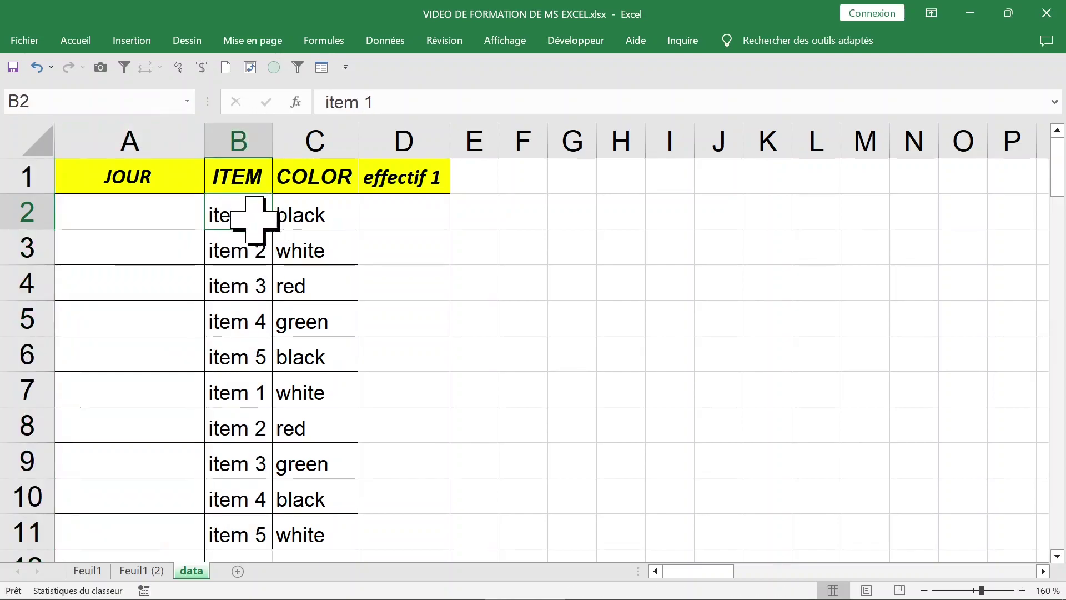
pyautogui.click(320, 211)
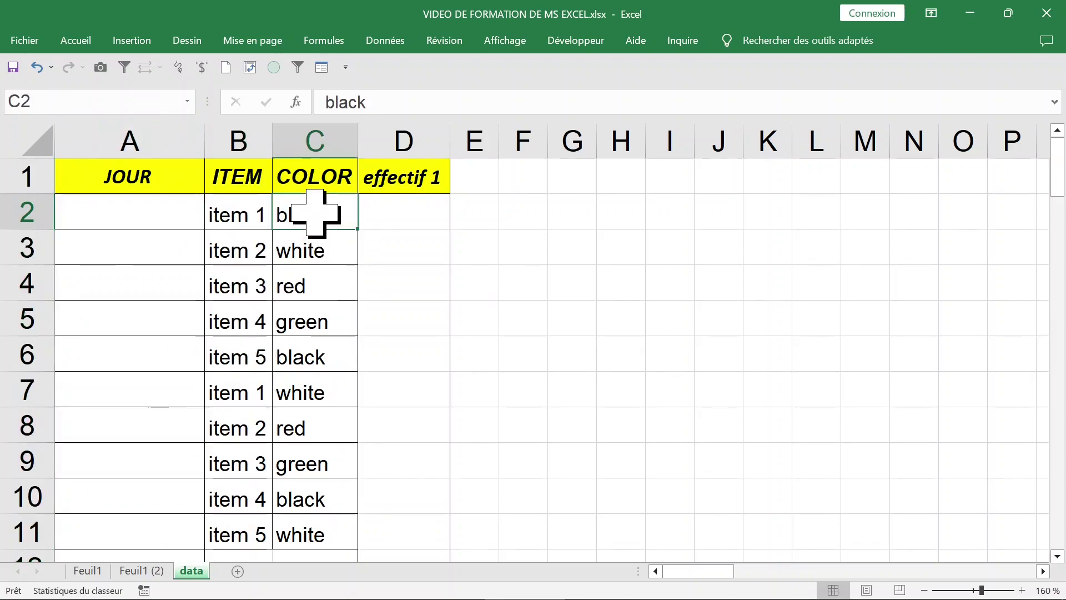
pyautogui.click(325, 147)
pyautogui.click(331, 179)
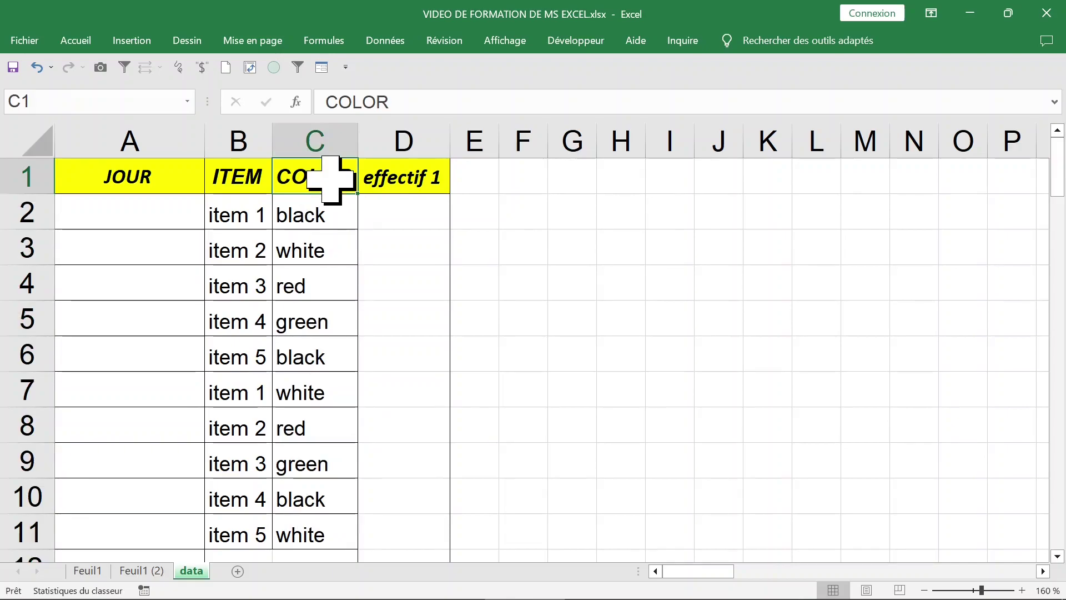
pyautogui.moveTo(328, 213); pyautogui.dragTo(331, 335)
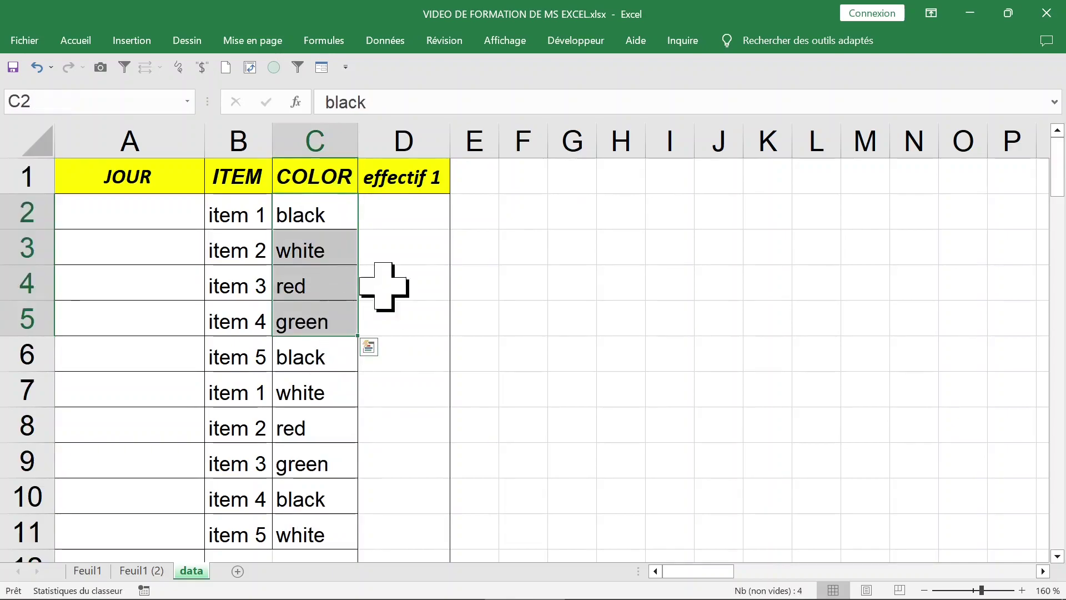
pyautogui.click(412, 217)
pyautogui.click(409, 133)
pyautogui.click(410, 210)
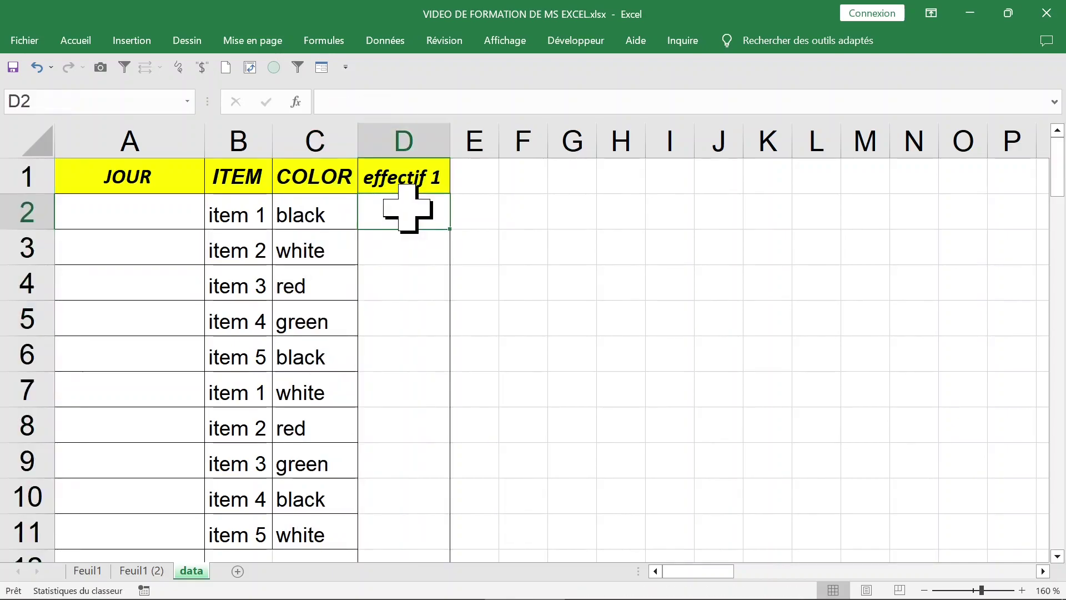
pyautogui.click(163, 206)
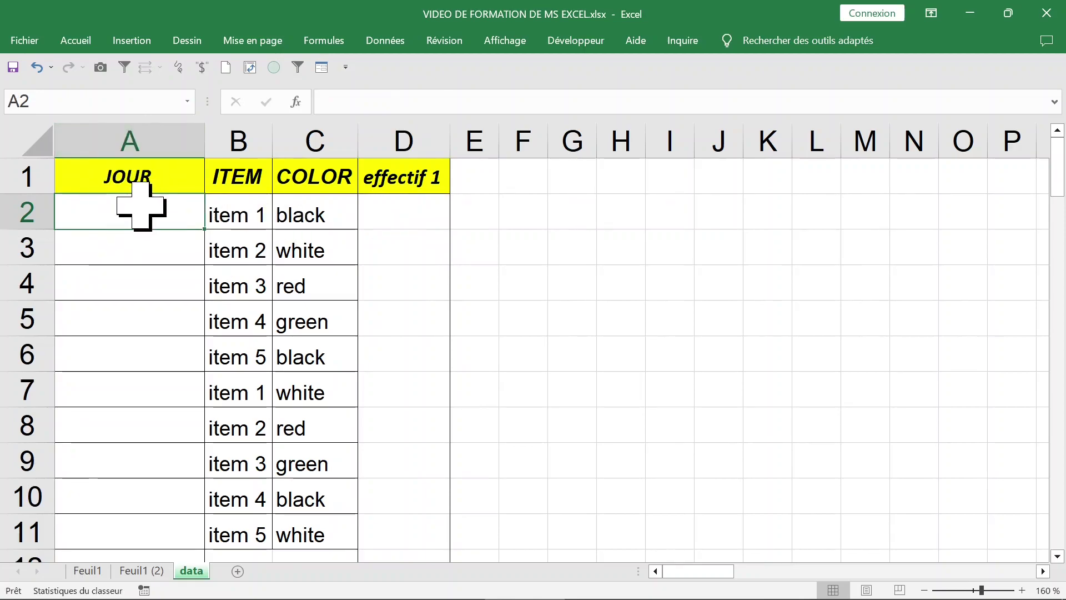
# Step: Enter lundi in K1, fill the weekdays down to K7, and widen column K
pyautogui.click(770, 178)
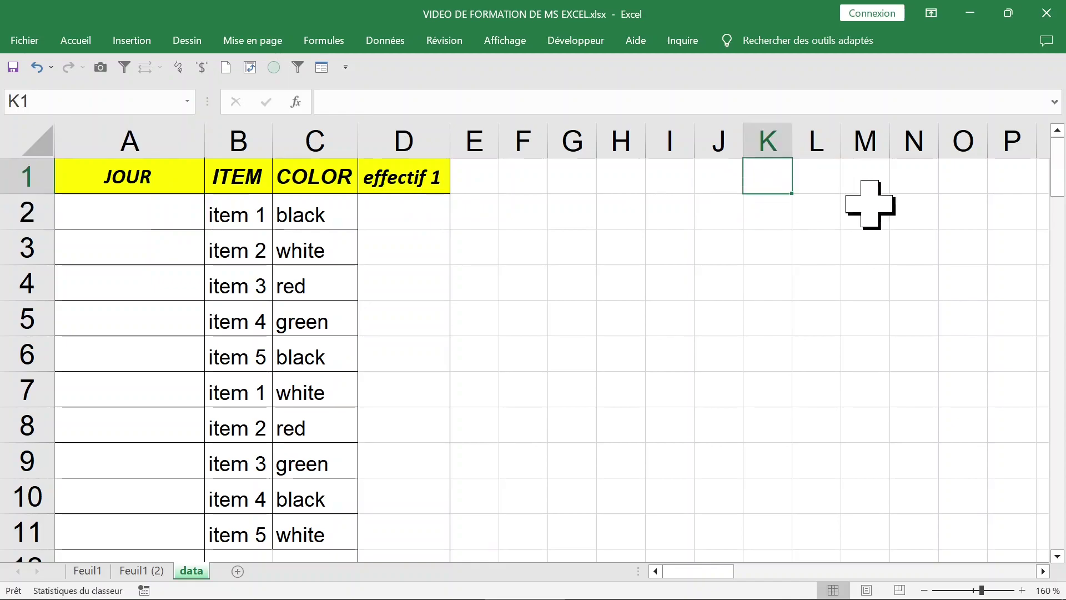
pyautogui.write('jo')
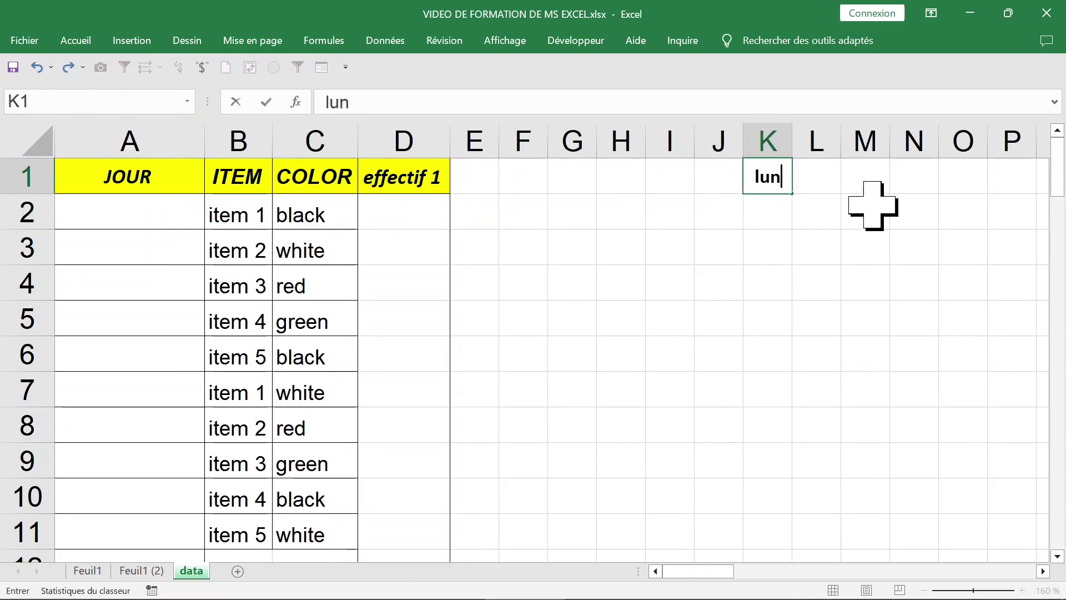
pyautogui.write('di')
pyautogui.press('Return')
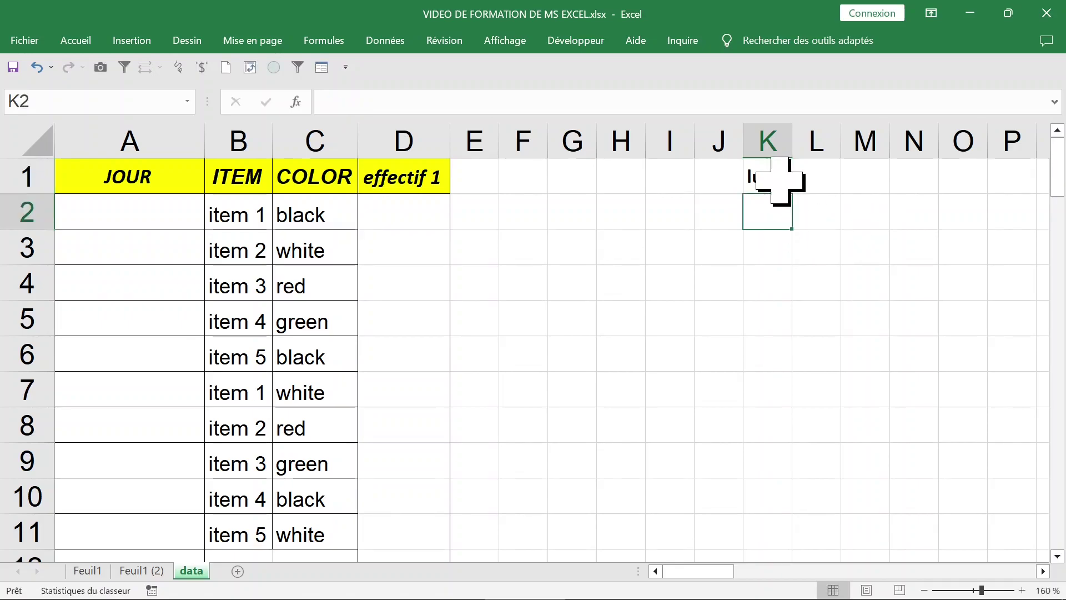
pyautogui.click(780, 181)
pyautogui.moveTo(797, 193); pyautogui.dragTo(795, 398)
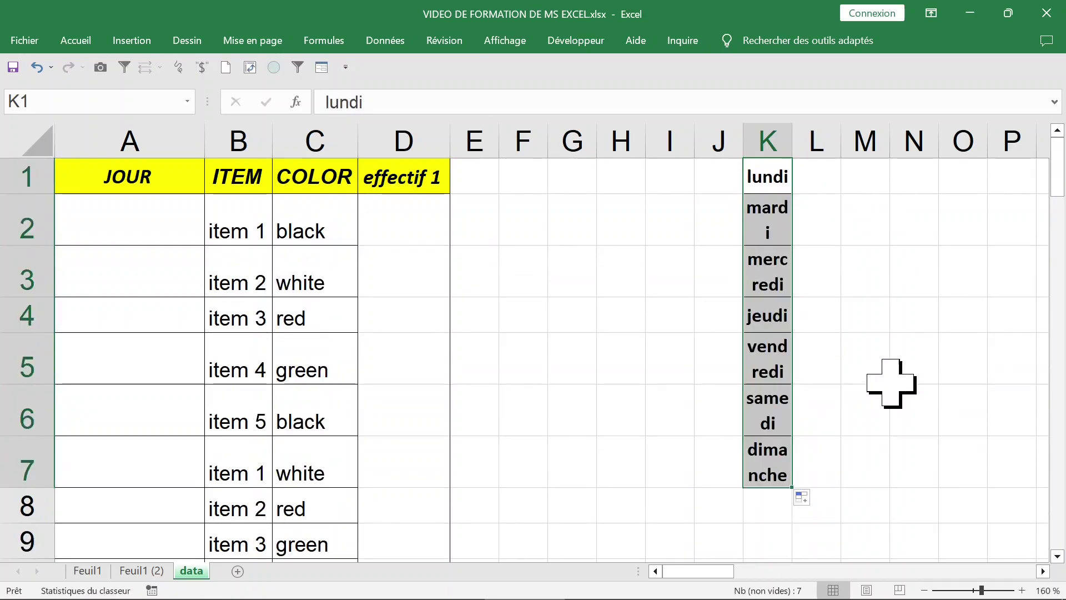
pyautogui.moveTo(792, 142); pyautogui.dragTo(841, 141)
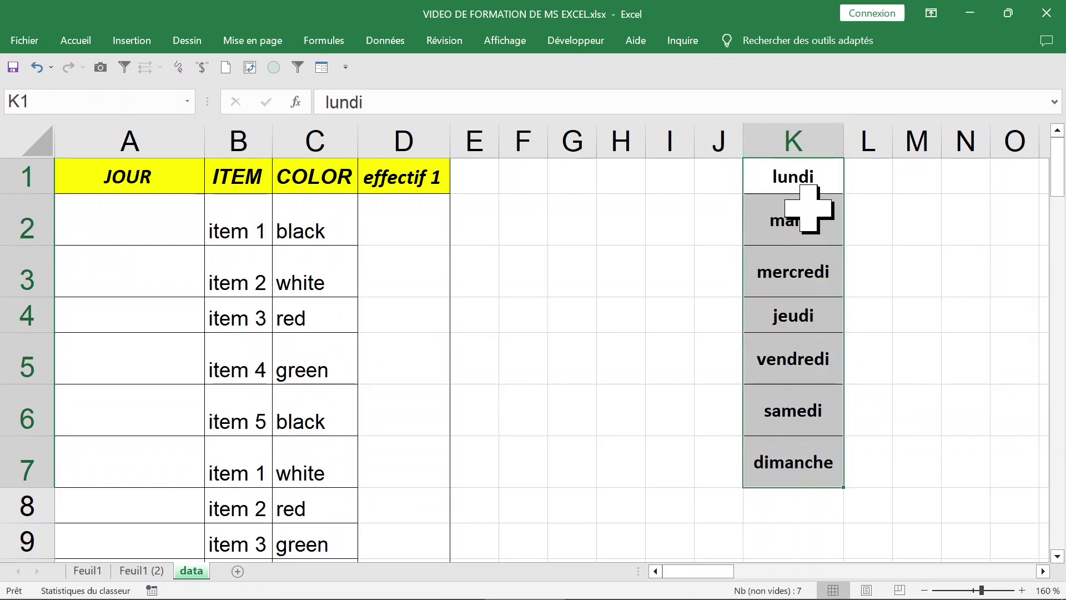
# Step: Enter =INDEX($K$1:$K$7;ALEA.ENTRE.BORNES(1;7)) in A2 to pick a random weekday
pyautogui.click(172, 237)
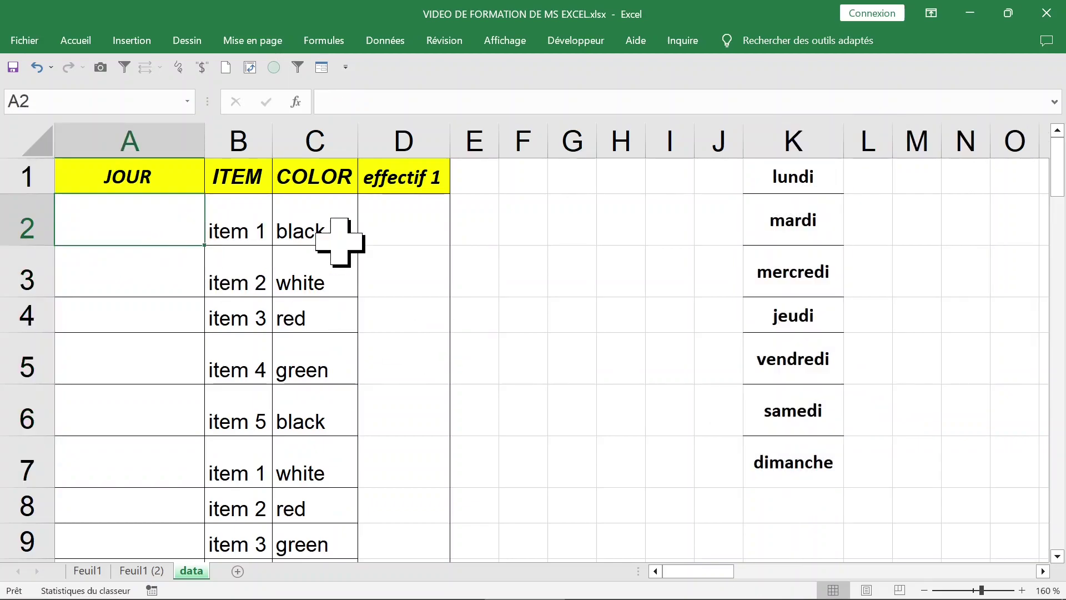
pyautogui.write('=')
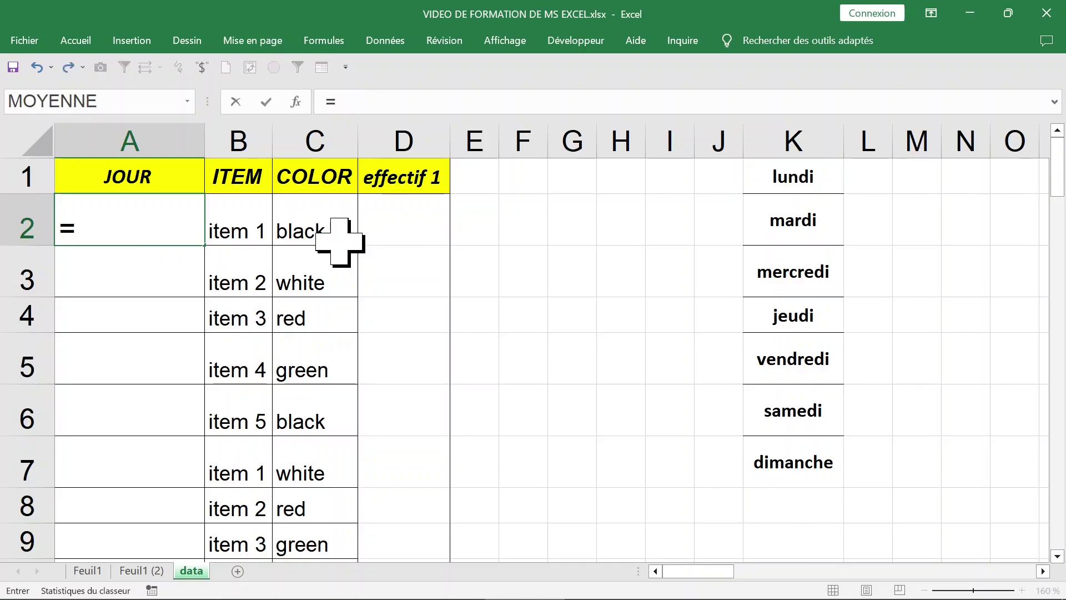
pyautogui.write('index')
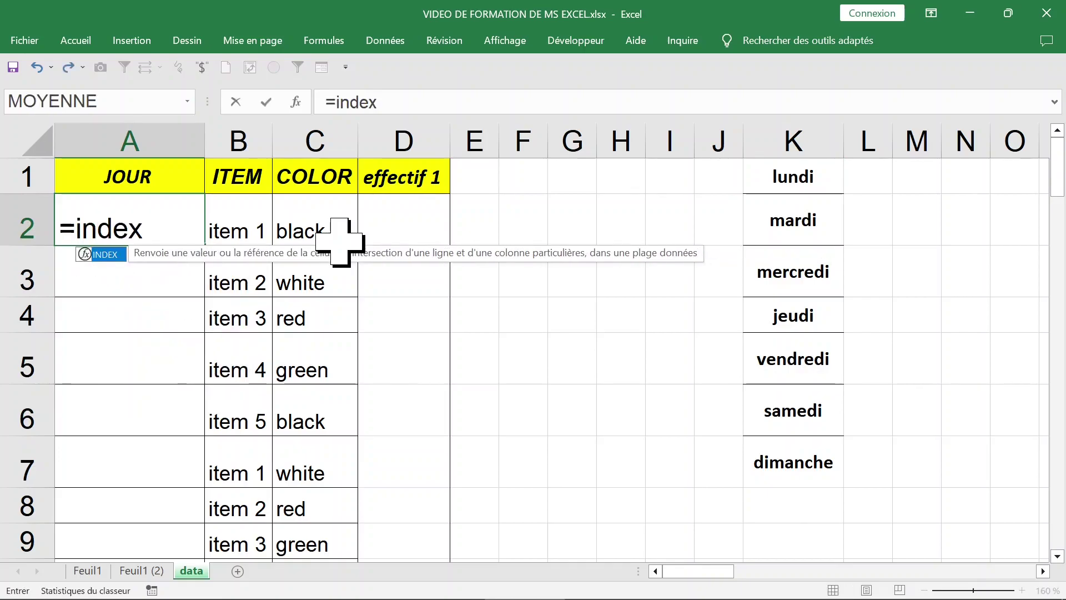
pyautogui.press('Tab')
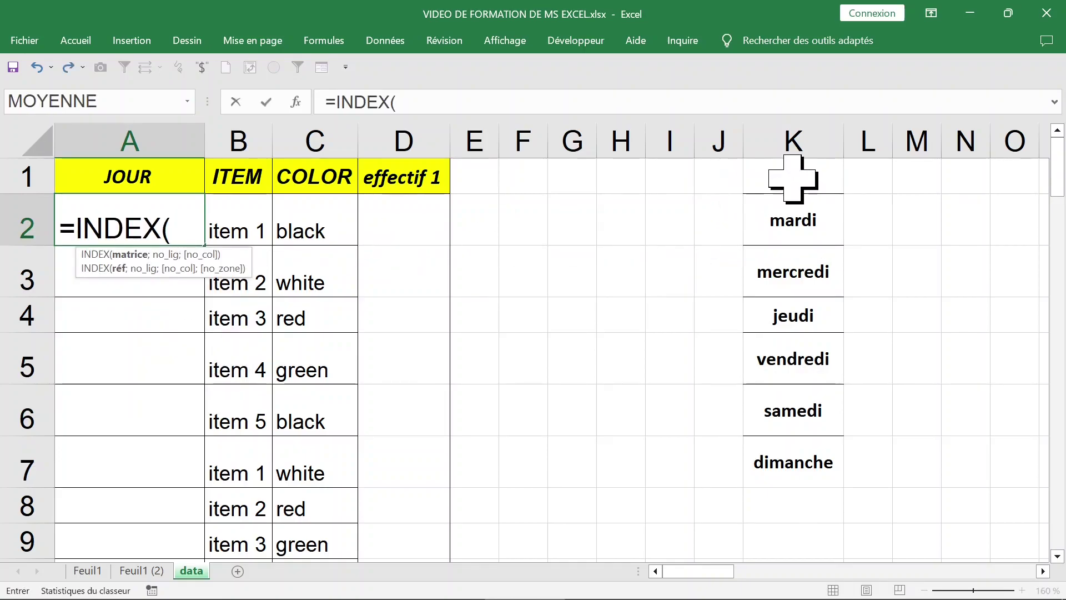
pyautogui.moveTo(789, 178); pyautogui.dragTo(794, 461)
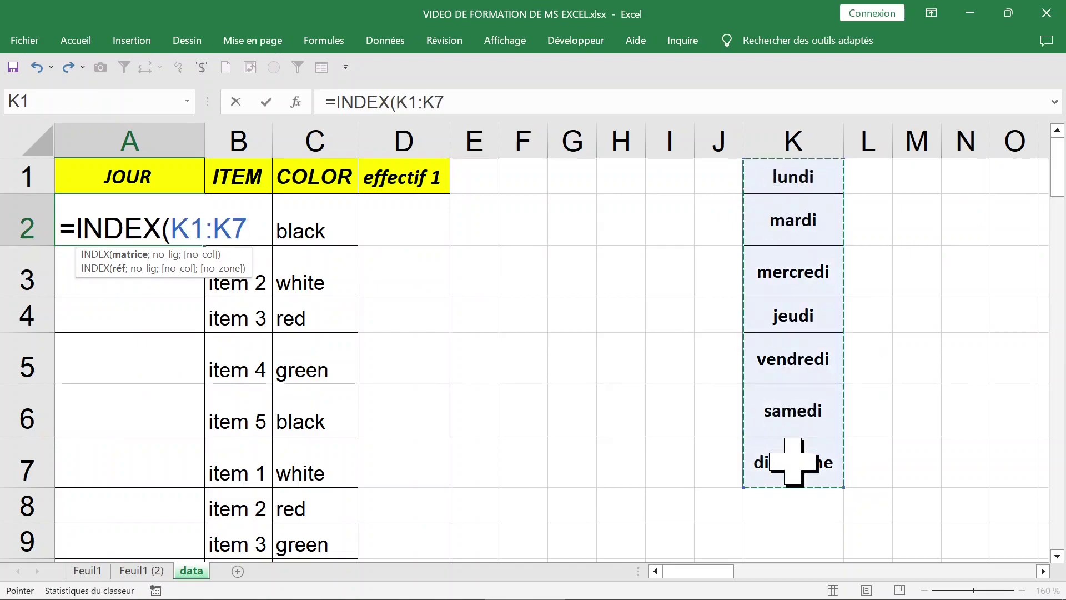
pyautogui.press('F4')
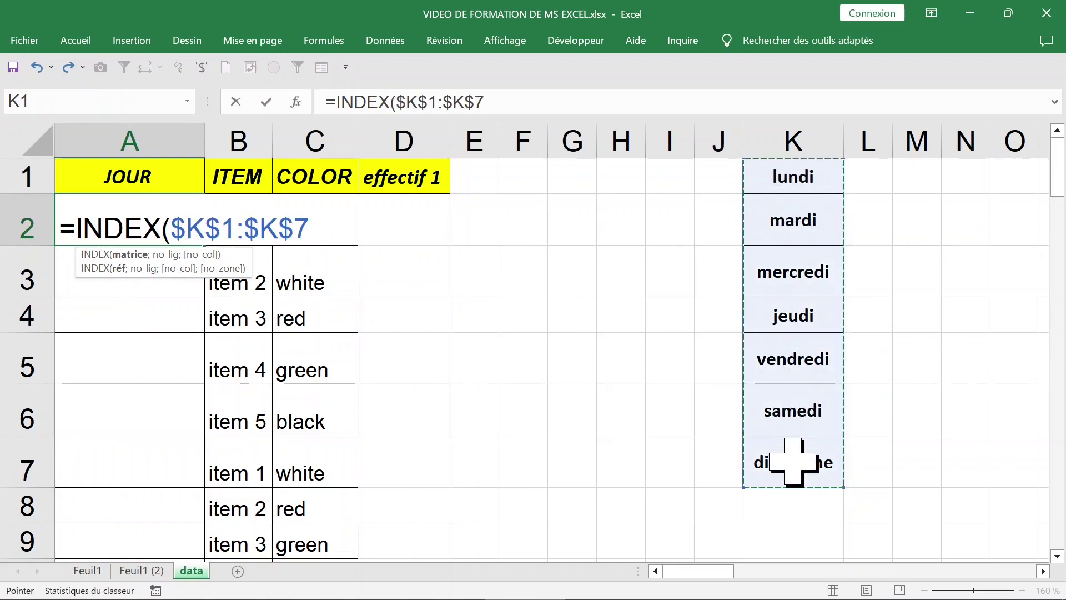
pyautogui.write(';')
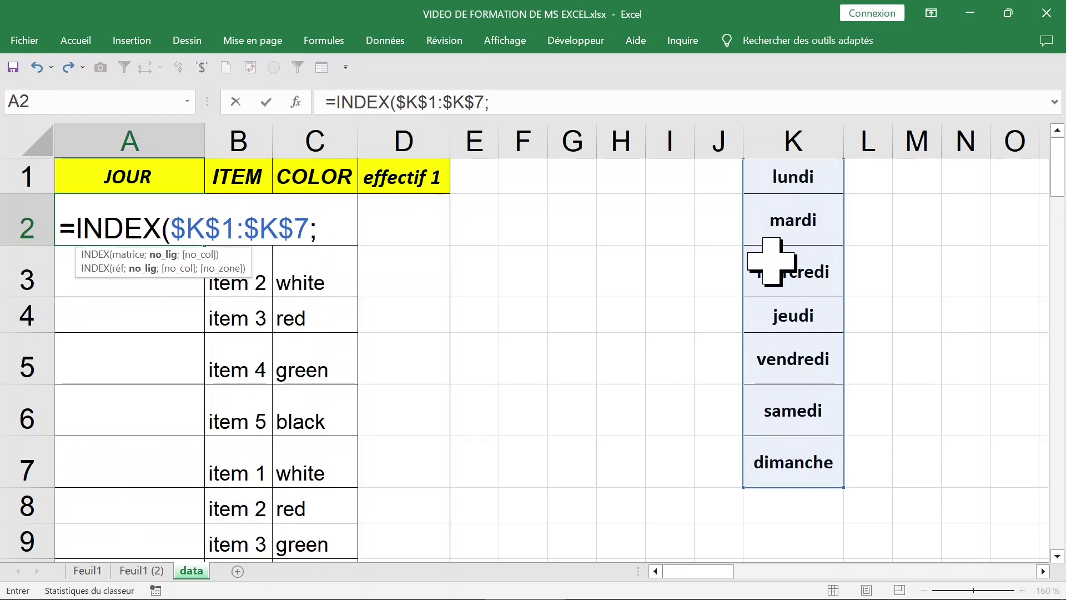
pyautogui.write('al')
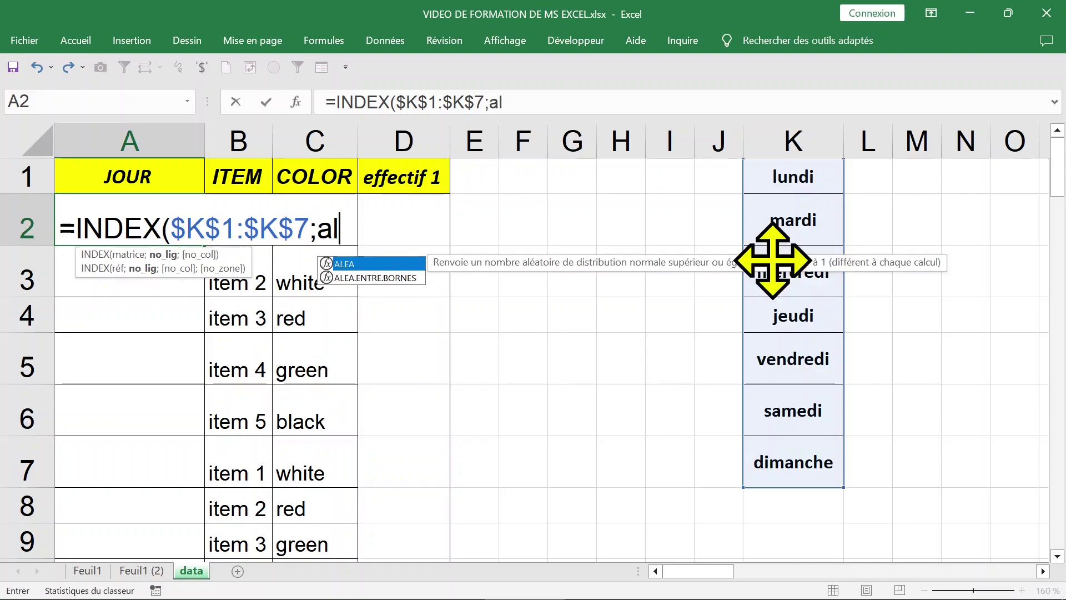
pyautogui.write('ea')
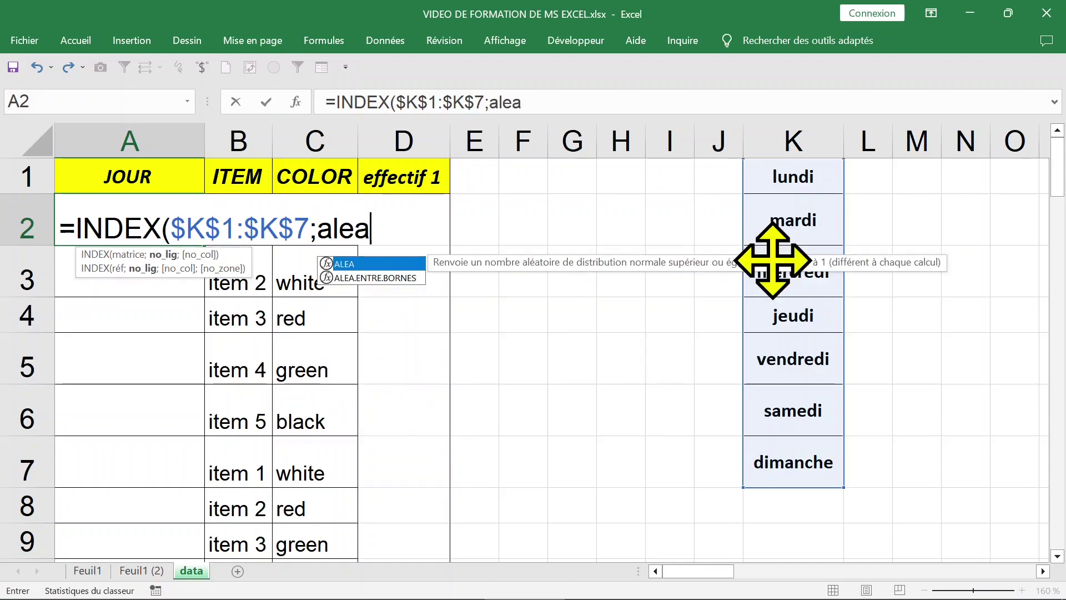
pyautogui.press('Down')
pyautogui.press('Tab')
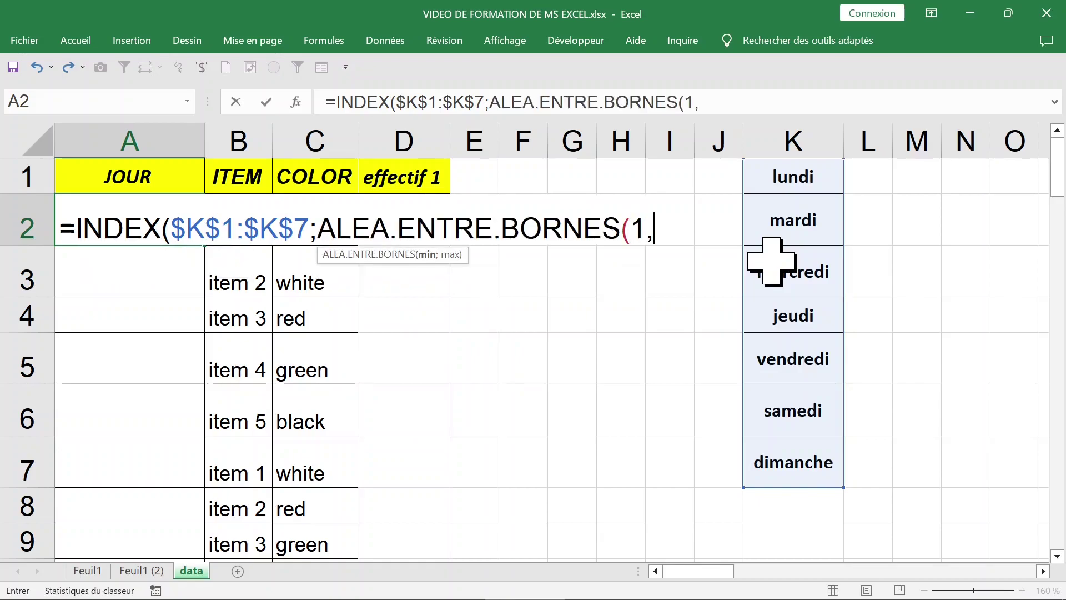
pyautogui.press('BackSpace')
pyautogui.write(';7)')
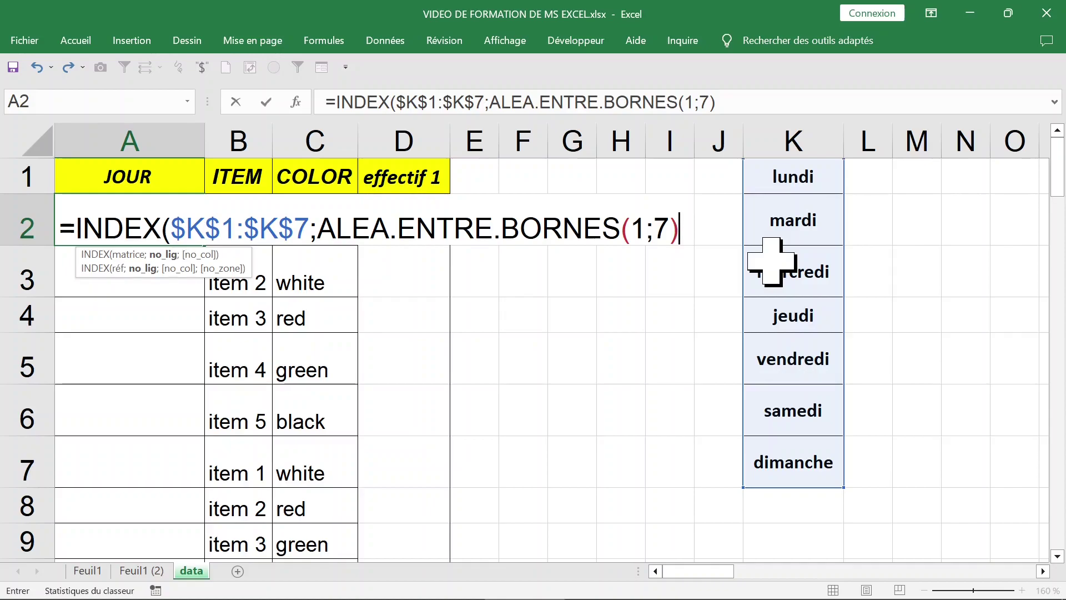
pyautogui.write(')')
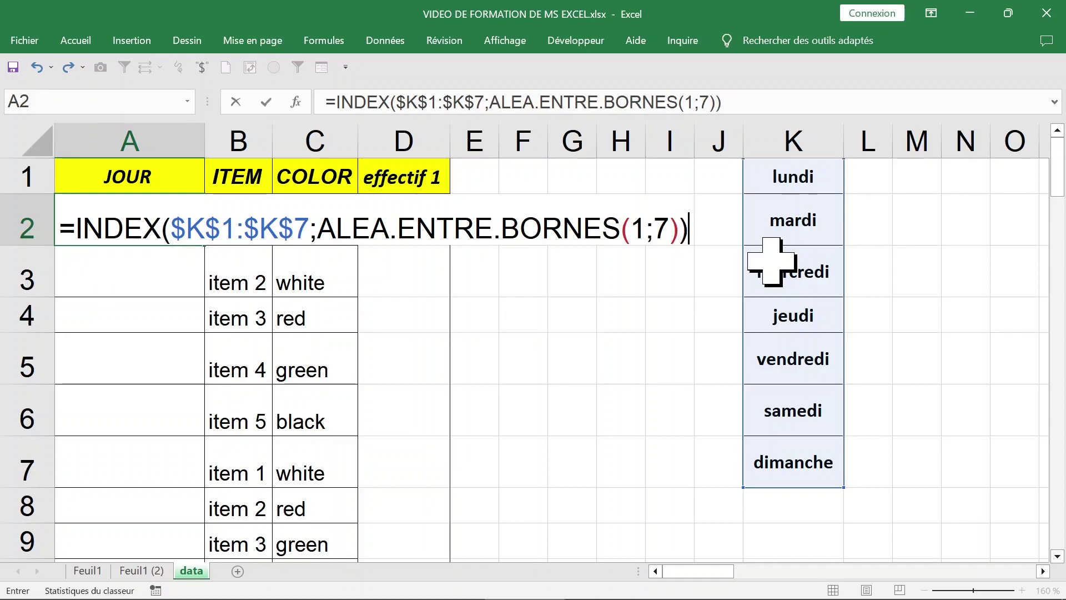
pyautogui.press('Return')
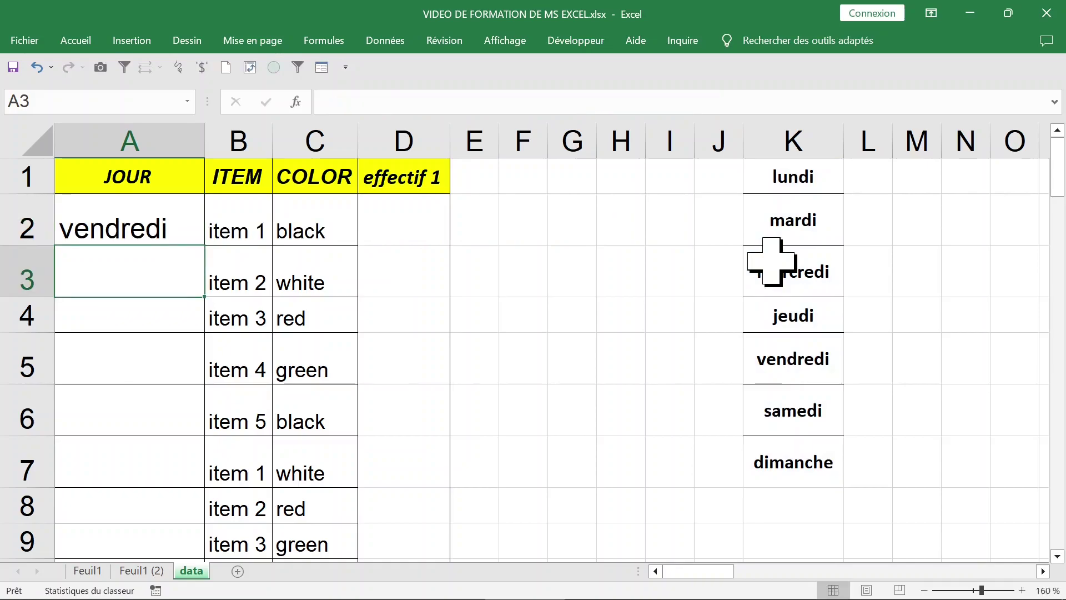
# Step: Copy the random day formula down the JOUR column
pyautogui.click(153, 221)
pyautogui.doubleClick(205, 248)
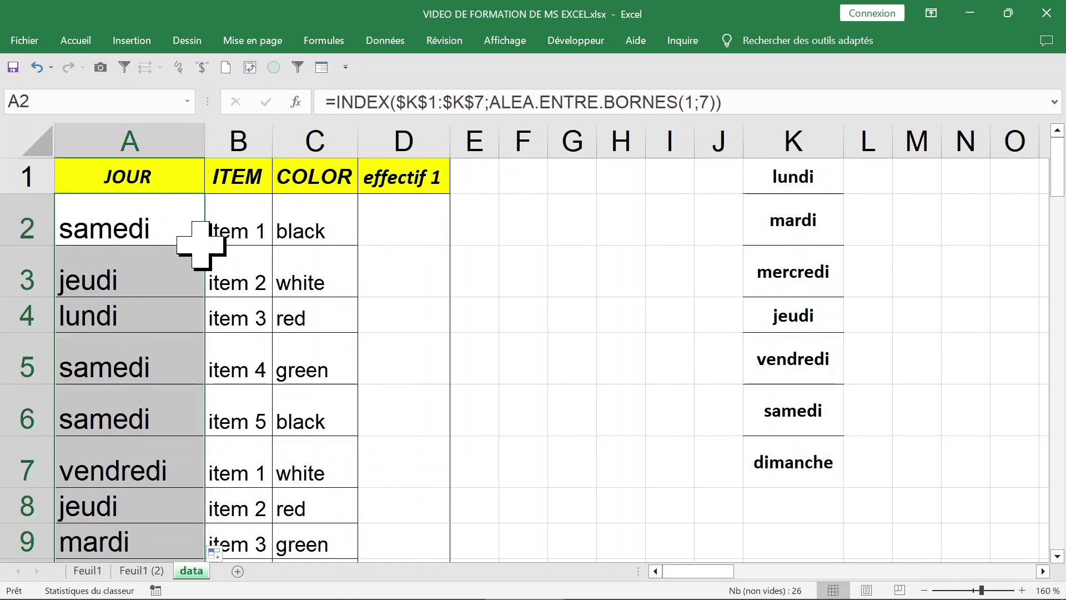
pyautogui.click(389, 239)
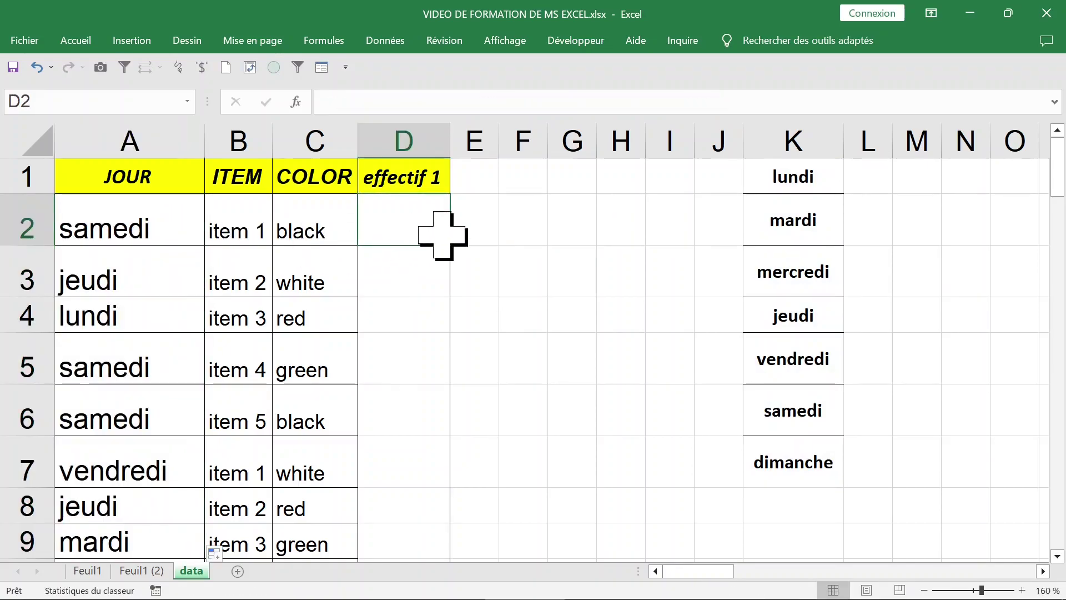
# Step: Enter =ALEA.ENTRE.BORNES(1;400) in D2 and fill it down column D
pyautogui.write('=')
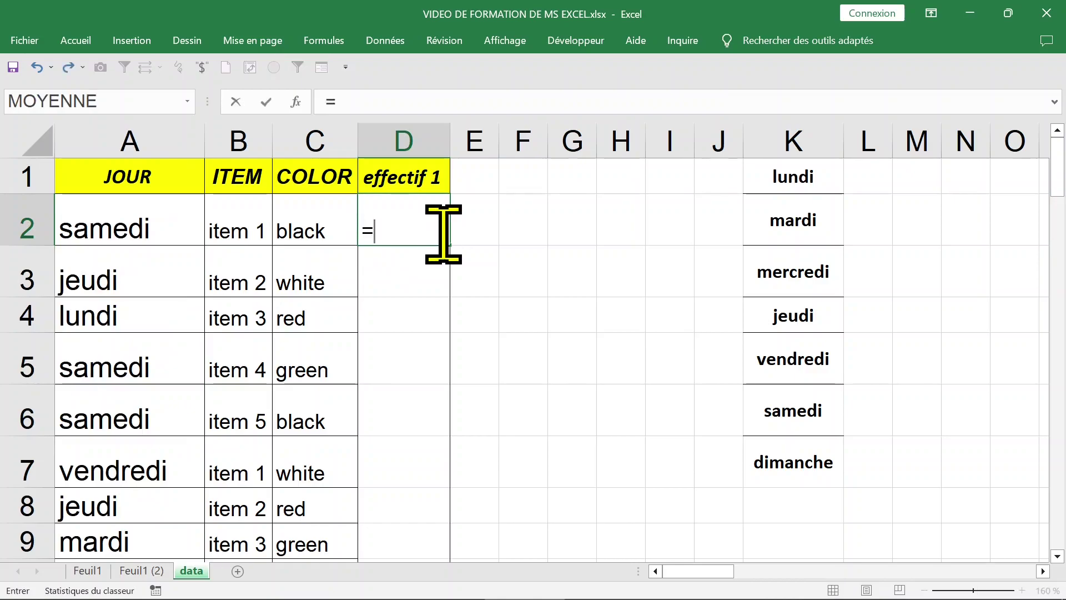
pyautogui.write('alea')
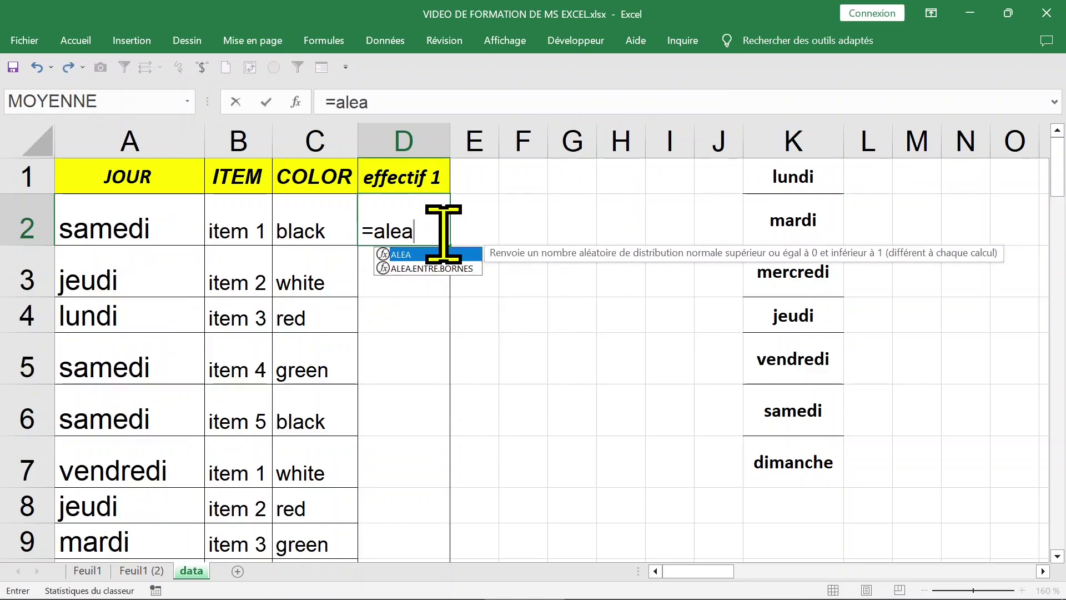
pyautogui.press('Down')
pyautogui.press('Tab')
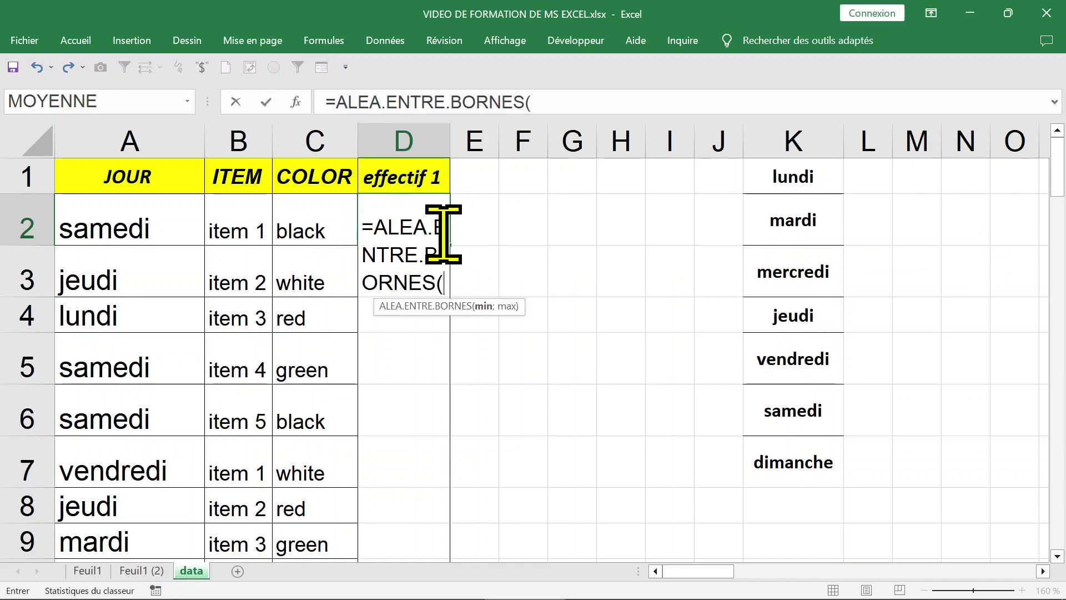
pyautogui.write('1;400')
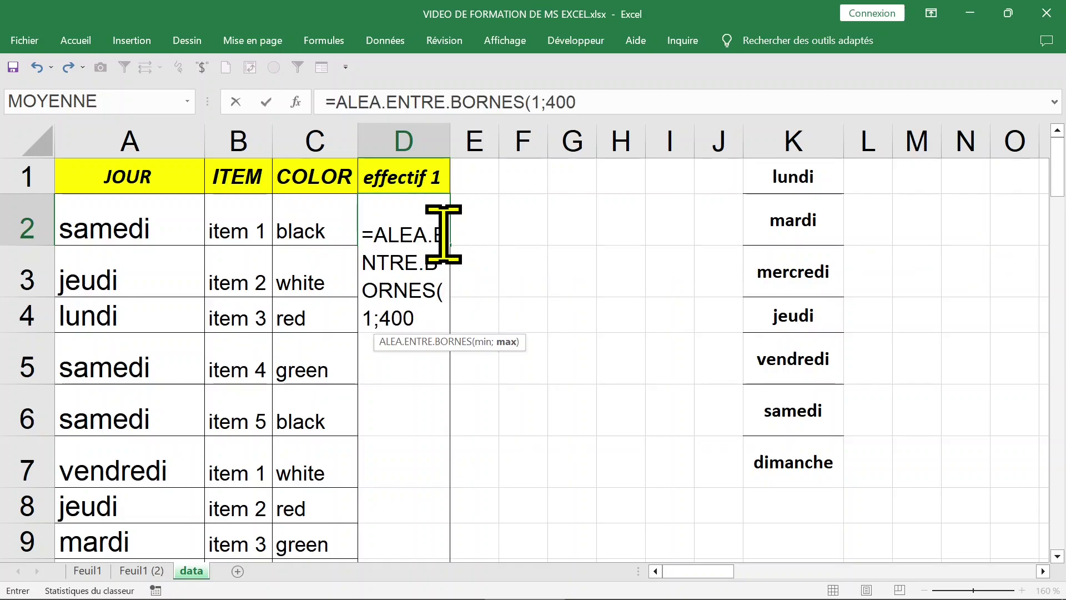
pyautogui.write(')')
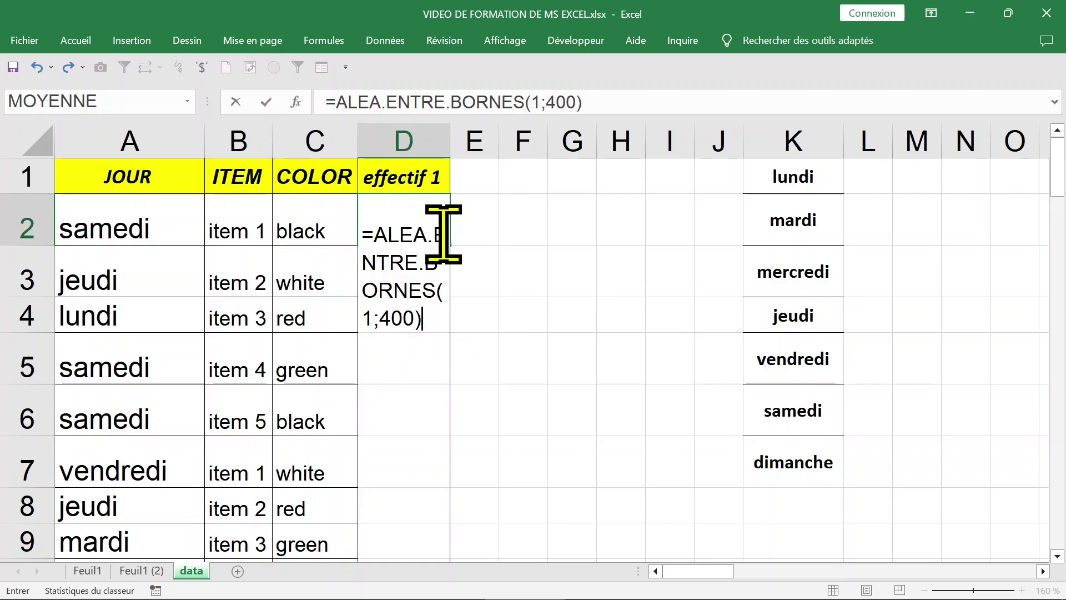
pyautogui.press('Return')
pyautogui.click(419, 220)
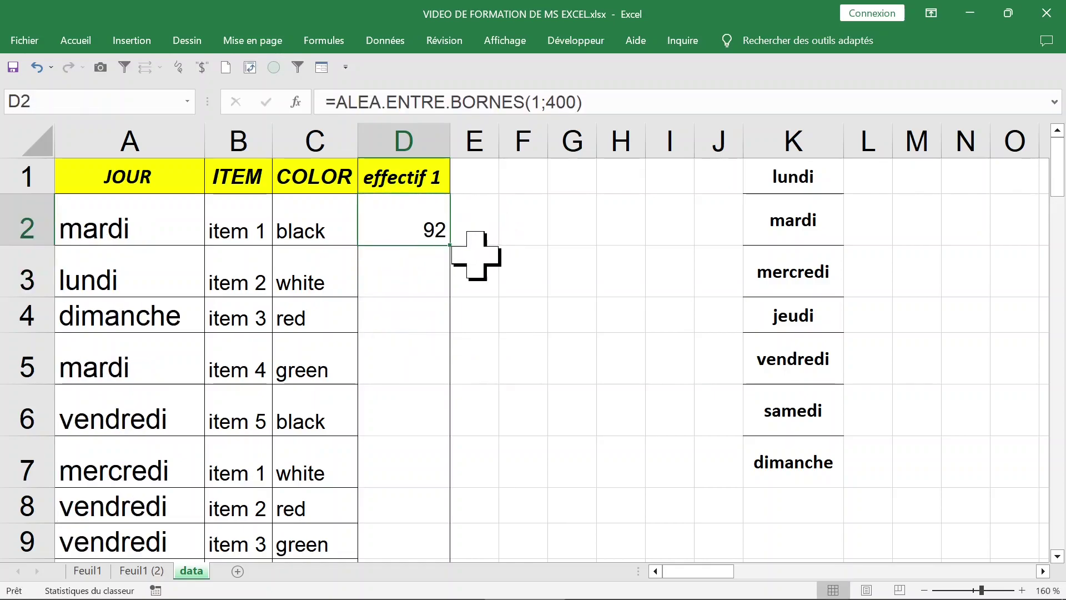
pyautogui.doubleClick(456, 249)
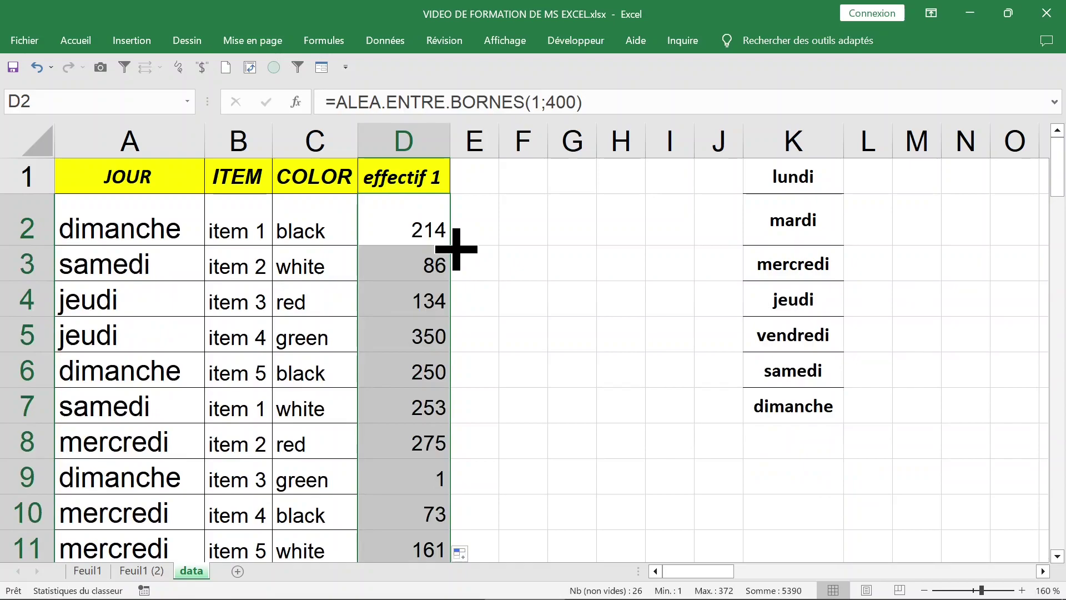
# Step: Change the formula's lower bound to 100 and refill it down column D
pyautogui.click(543, 103)
pyautogui.write('00')
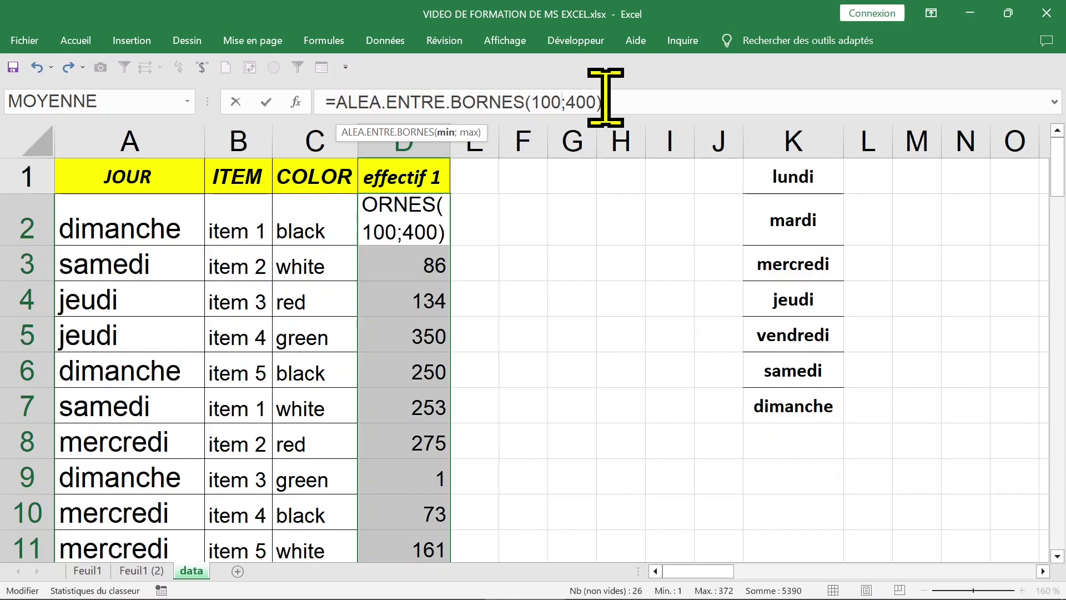
pyautogui.hotkey('ctrl', 'Return')
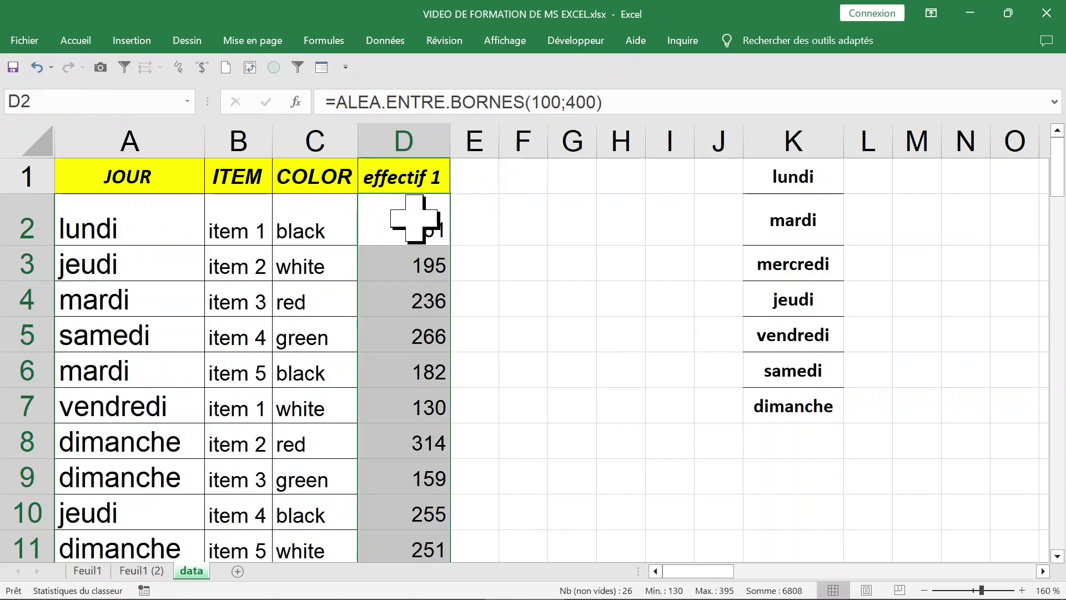
pyautogui.click(425, 225)
pyautogui.doubleClick(451, 245)
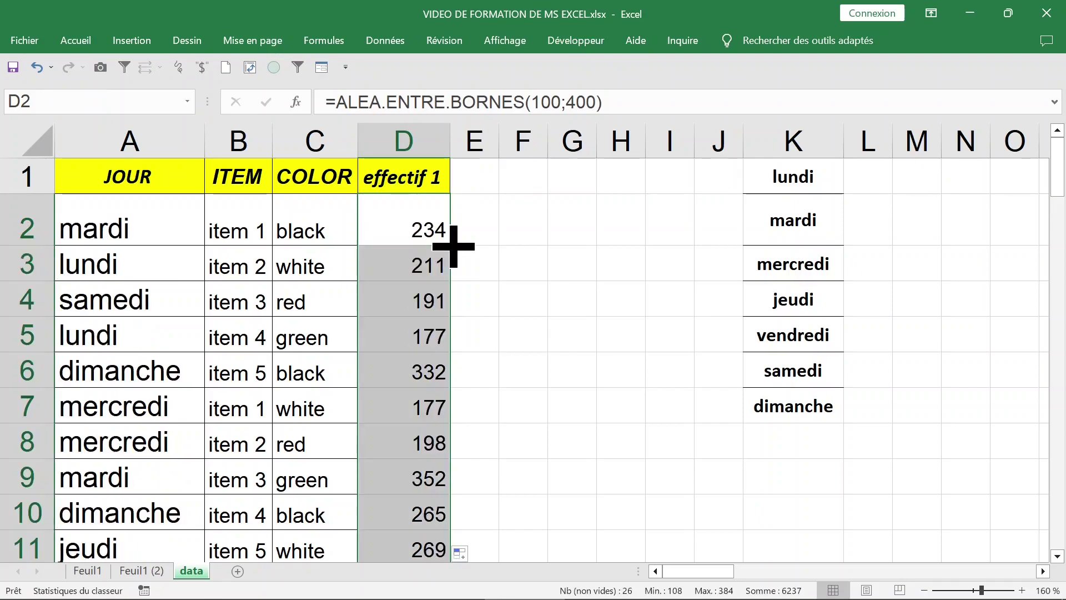
pyautogui.click(119, 224)
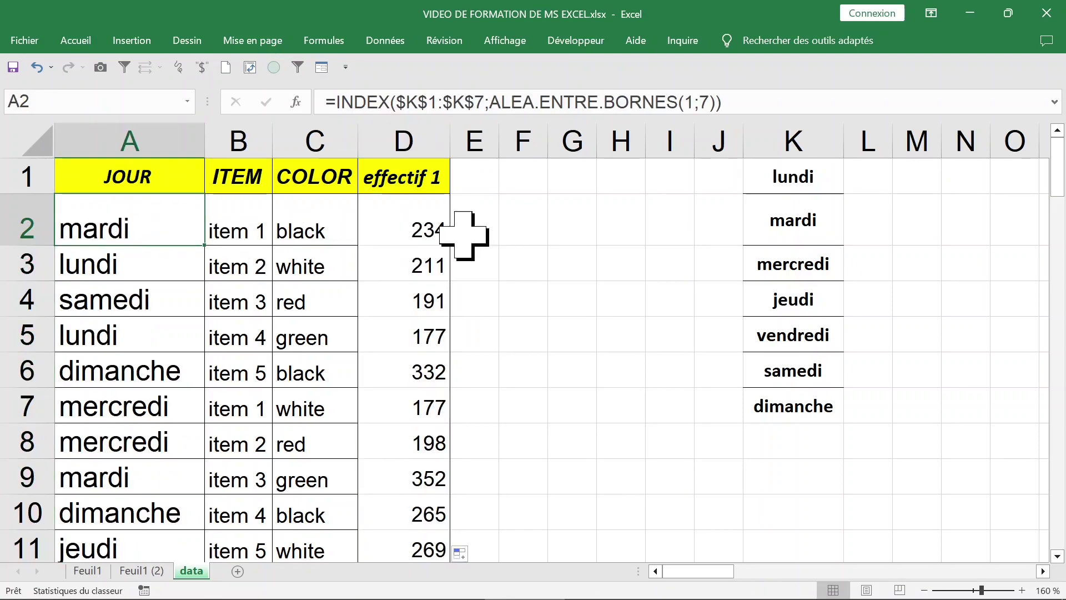
# Step: Edit and leave empty cell H2 so the random data recalculates
pyautogui.click(722, 225)
pyautogui.click(624, 213)
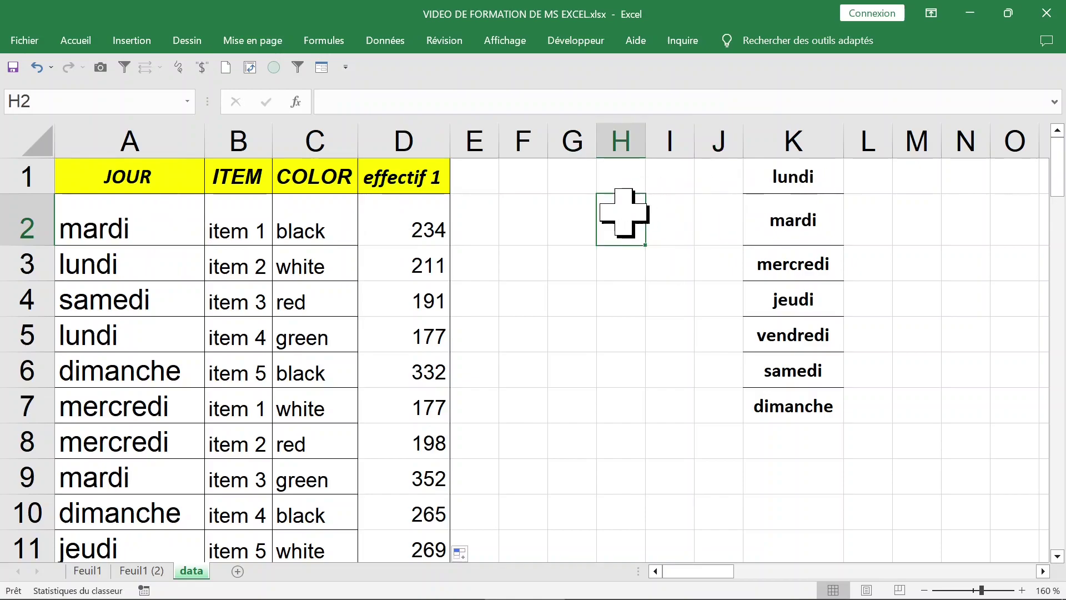
pyautogui.doubleClick(625, 214)
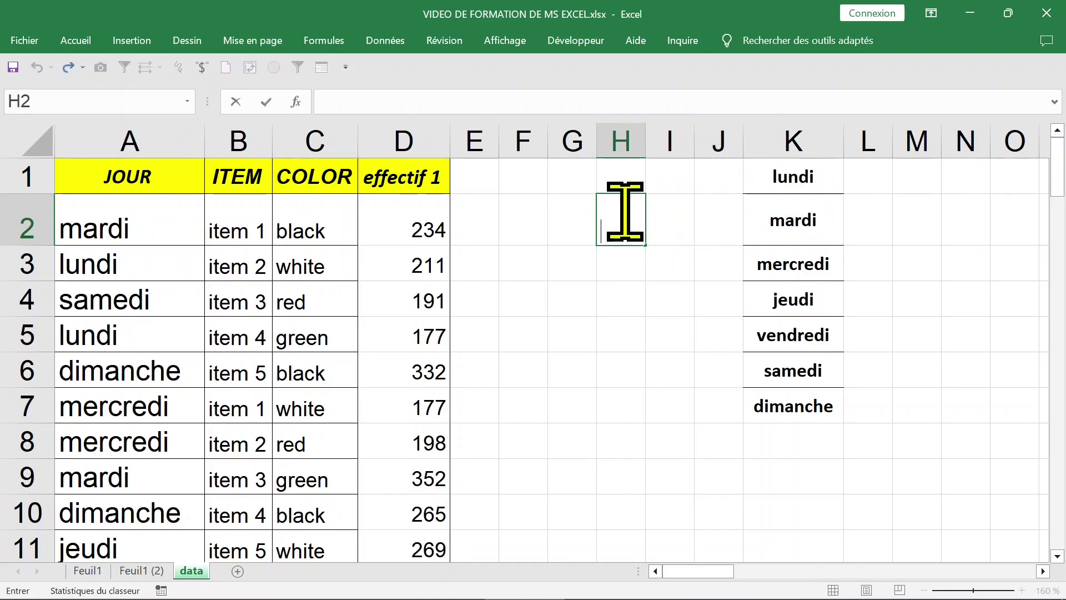
pyautogui.click(634, 269)
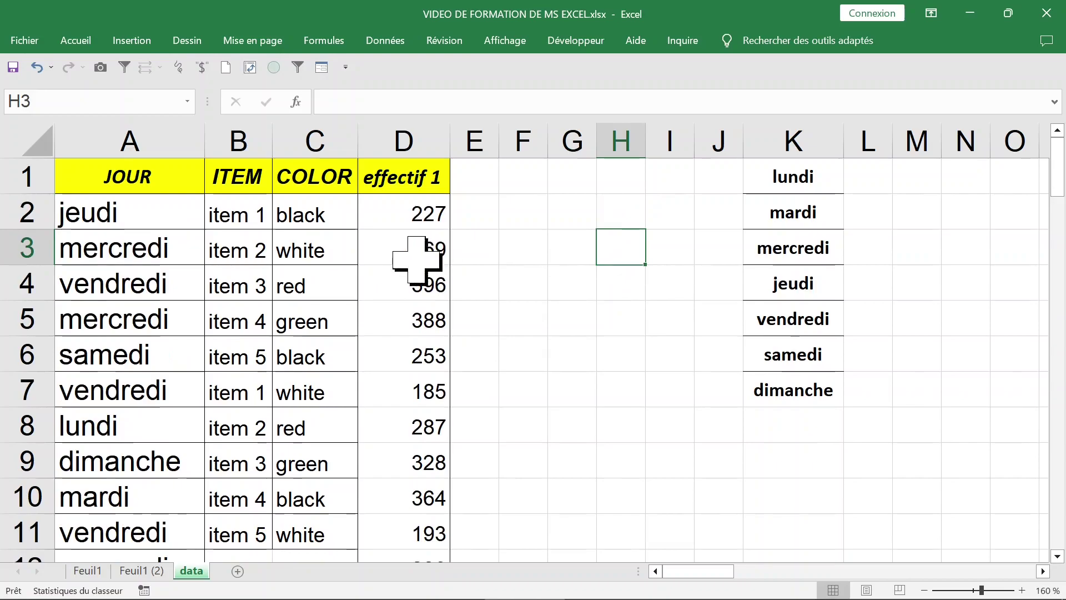
# Step: Copy the day cells A2:A27 and bring up the paste options
pyautogui.click(104, 221)
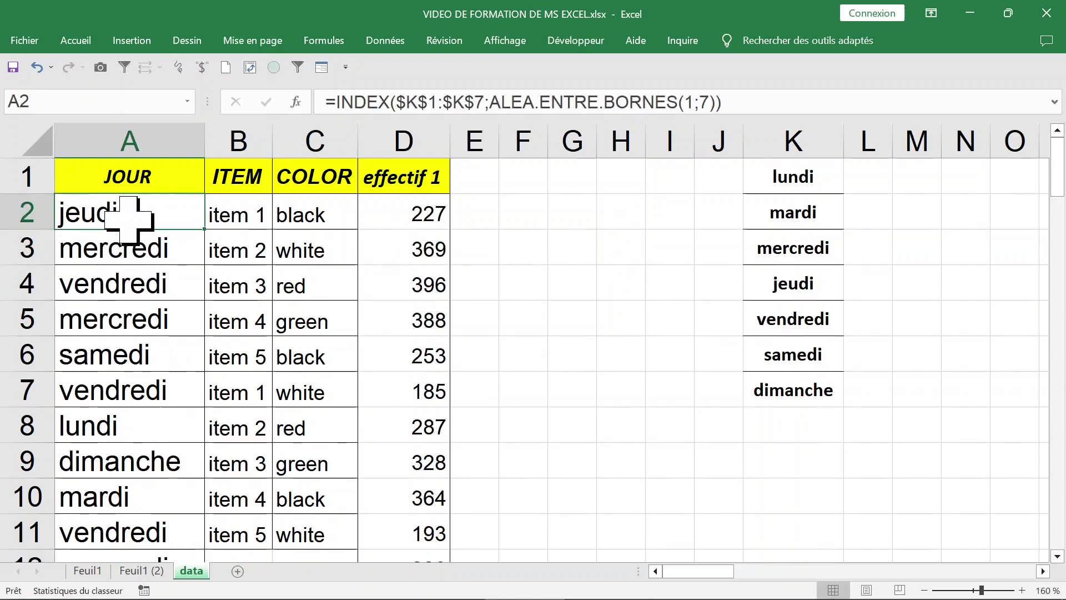
pyautogui.moveTo(104, 221)
pyautogui.mouseDown()
pyautogui.moveTo(344, 219)
pyautogui.moveTo(190, 220)
pyautogui.mouseUp()
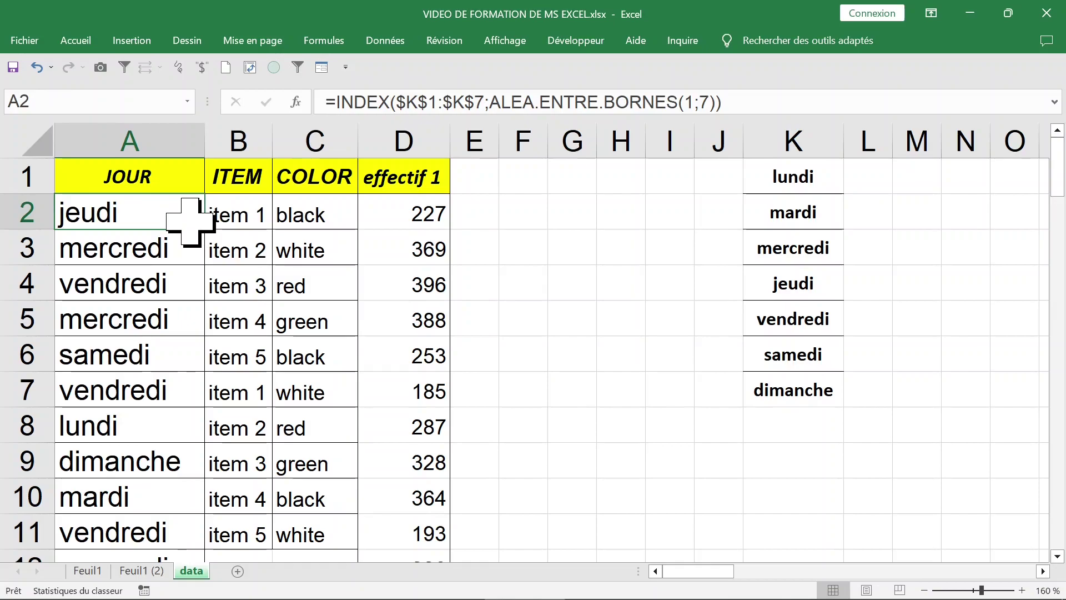
pyautogui.hotkey('ctrl', 'shift', 'Down')
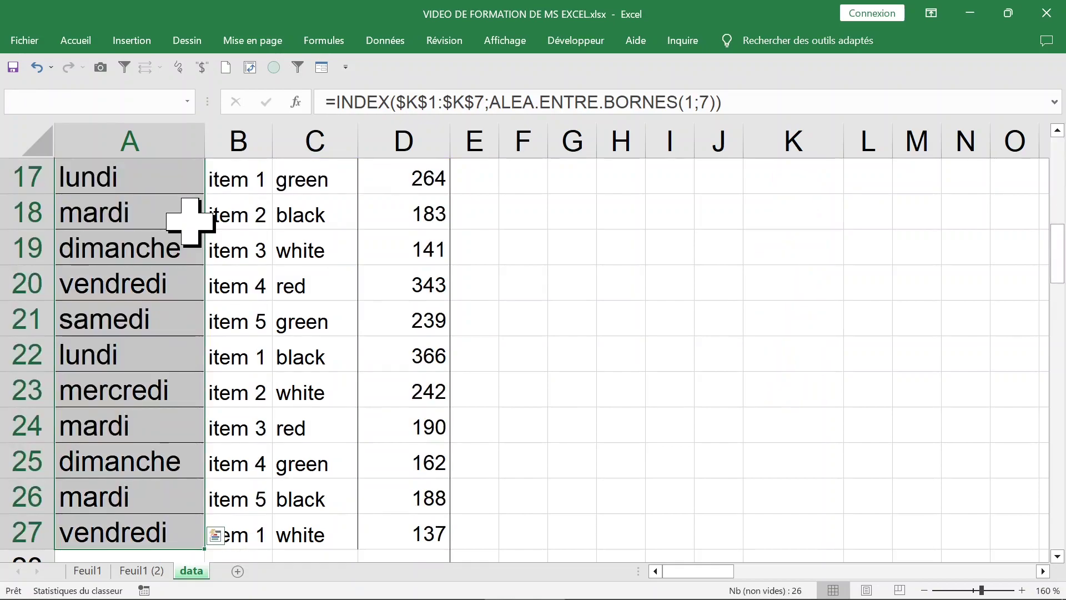
pyautogui.click(83, 44)
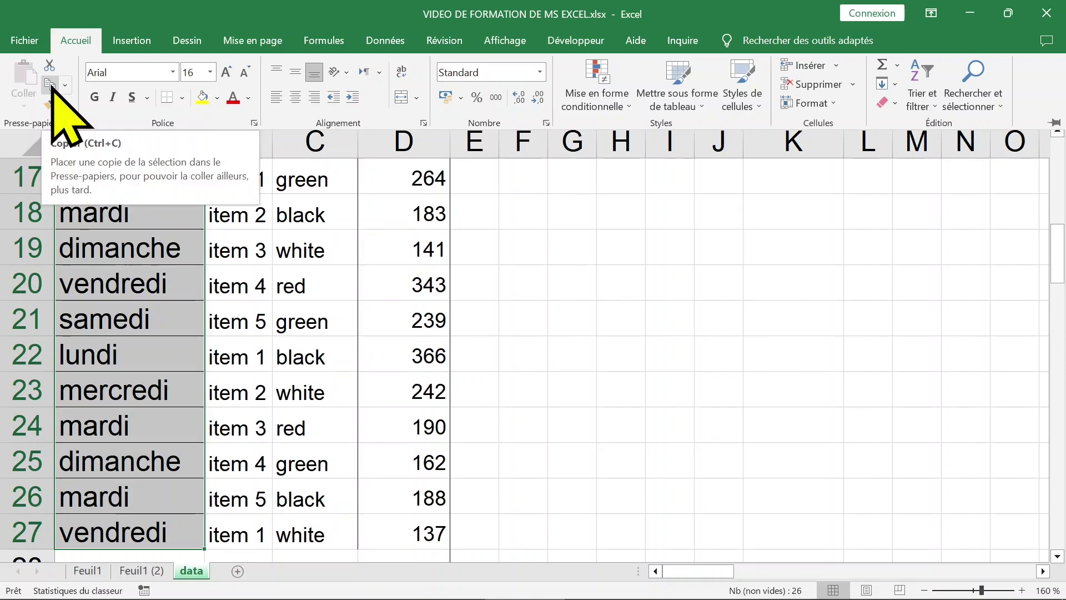
pyautogui.click(52, 84)
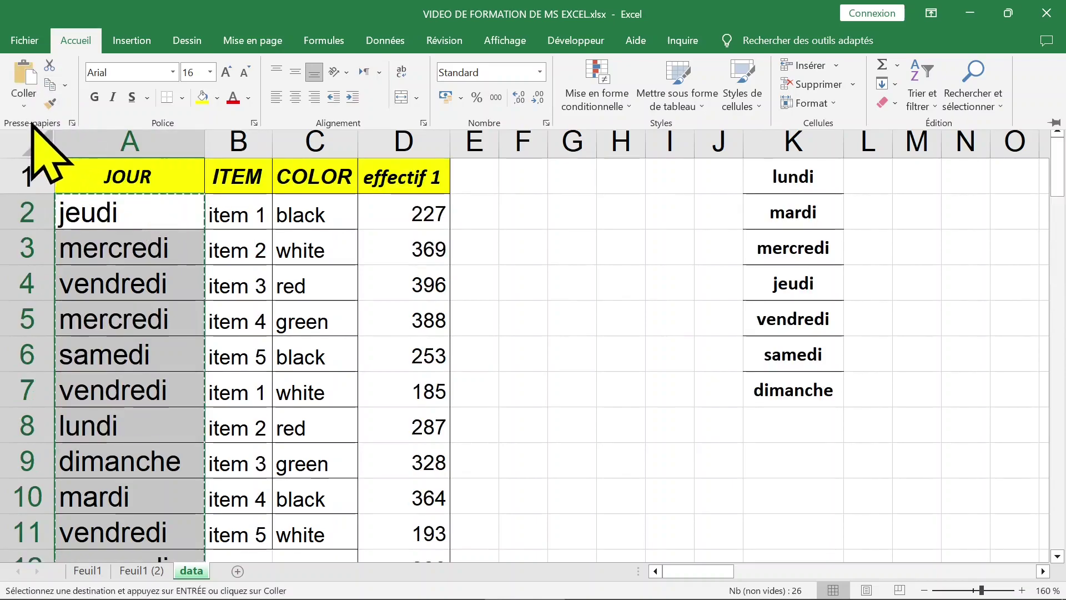
pyautogui.click(24, 105)
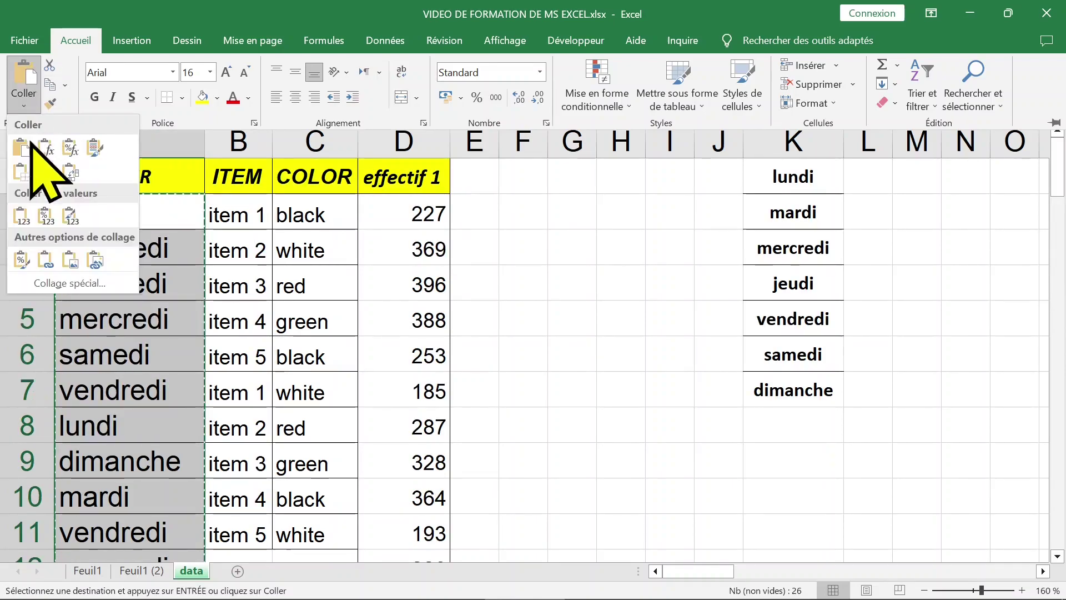
# Step: Paste the copied days back into A2:A27 as values only
pyautogui.click(70, 284)
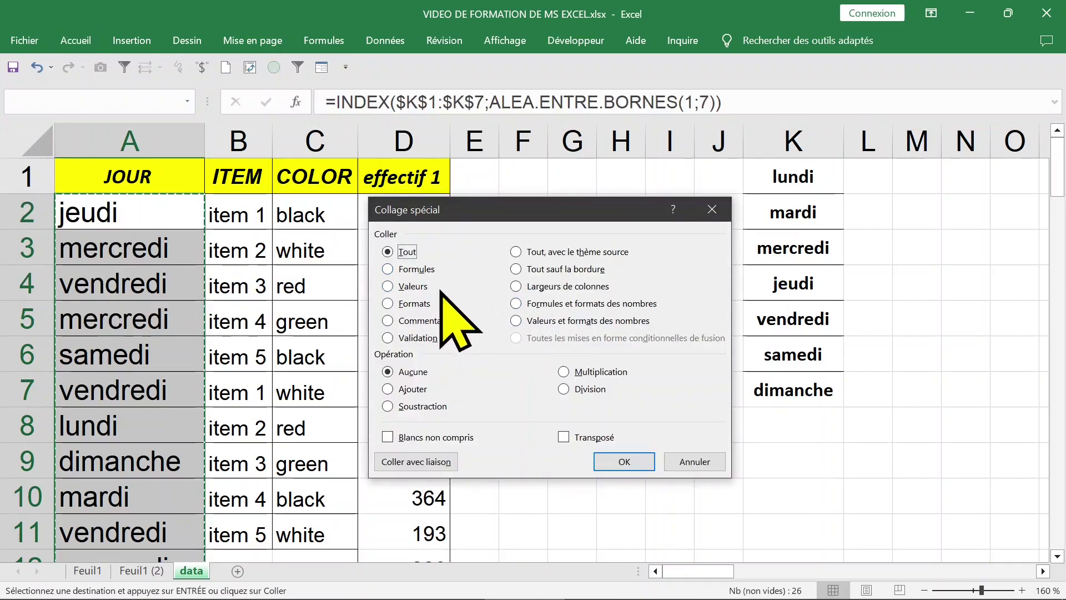
pyautogui.click(417, 287)
pyautogui.click(624, 462)
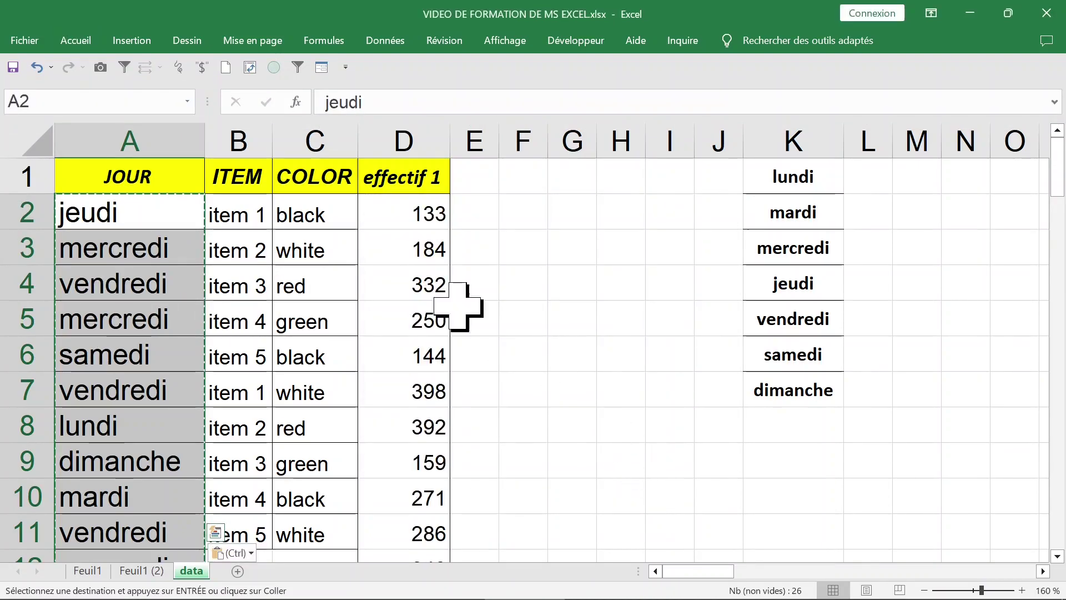
# Step: Copy D2:D27 and paste it back as fixed values via Paste Special > Values
pyautogui.click(423, 219)
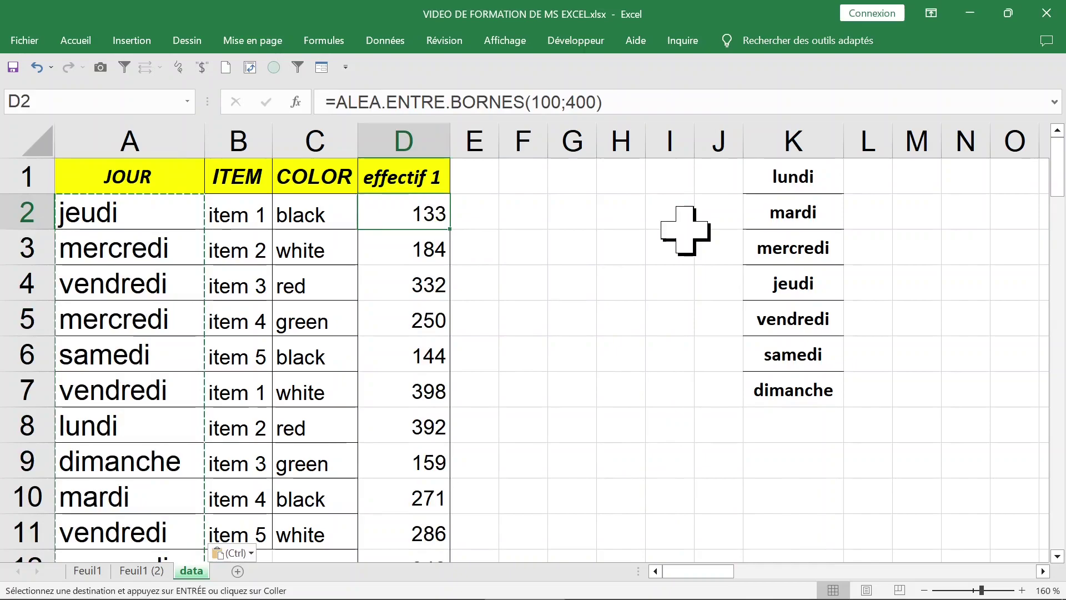
pyautogui.hotkey('ctrl', 'shift', 'Down')
pyautogui.scroll(5, 685, 231)
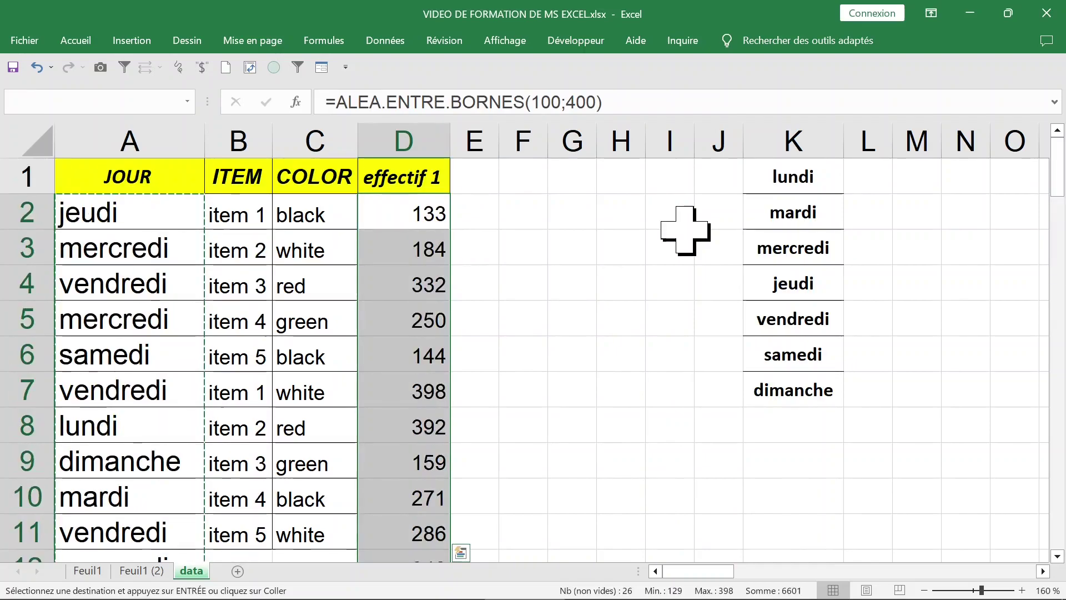
pyautogui.hotkey('ctrl', 'c')
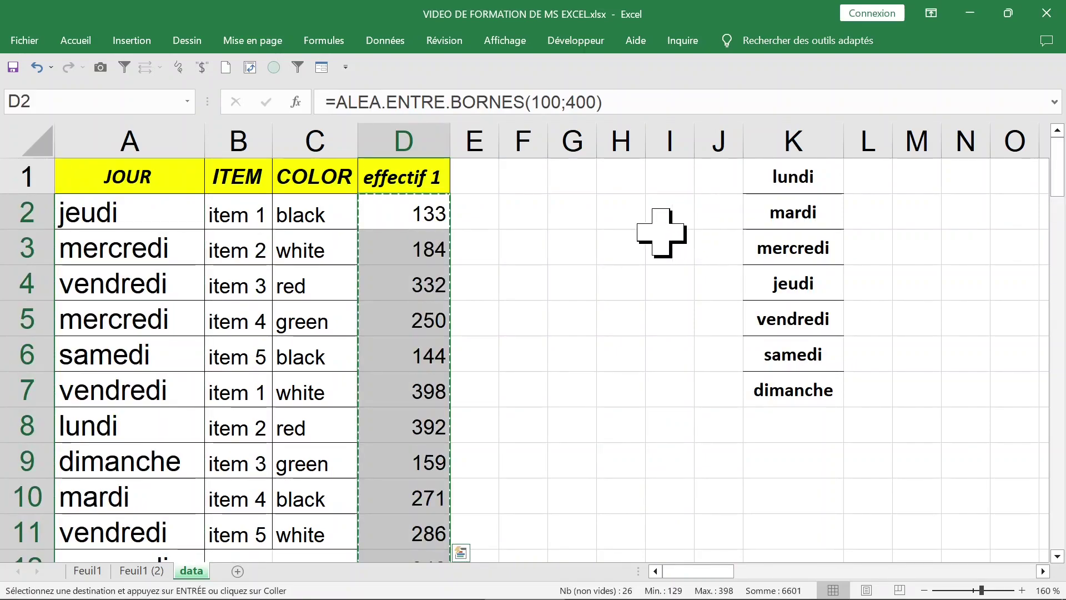
pyautogui.rightClick(418, 214)
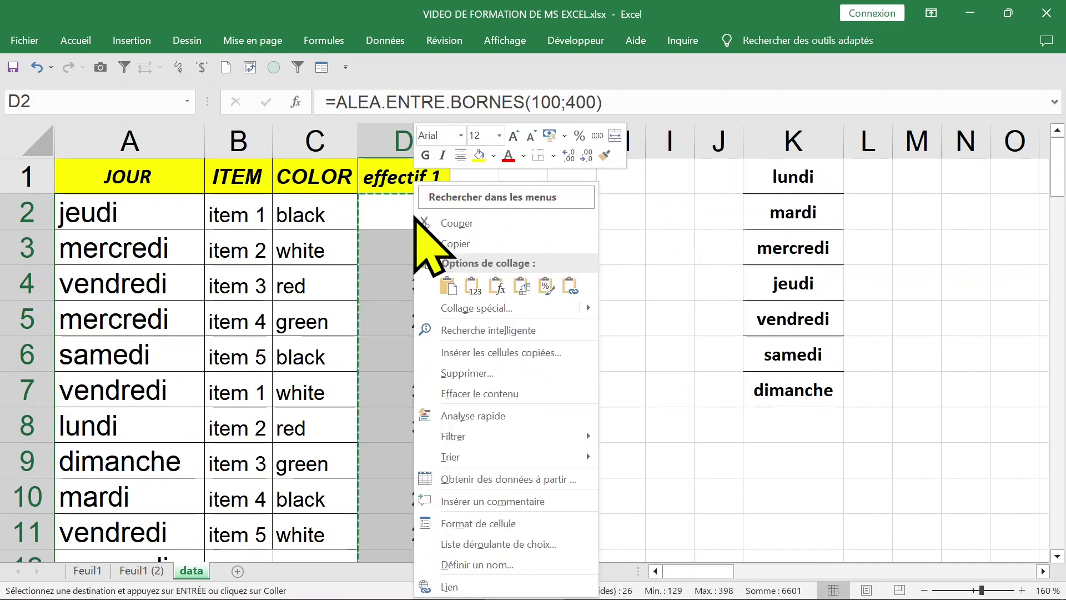
pyautogui.click(462, 309)
pyautogui.click(325, 272)
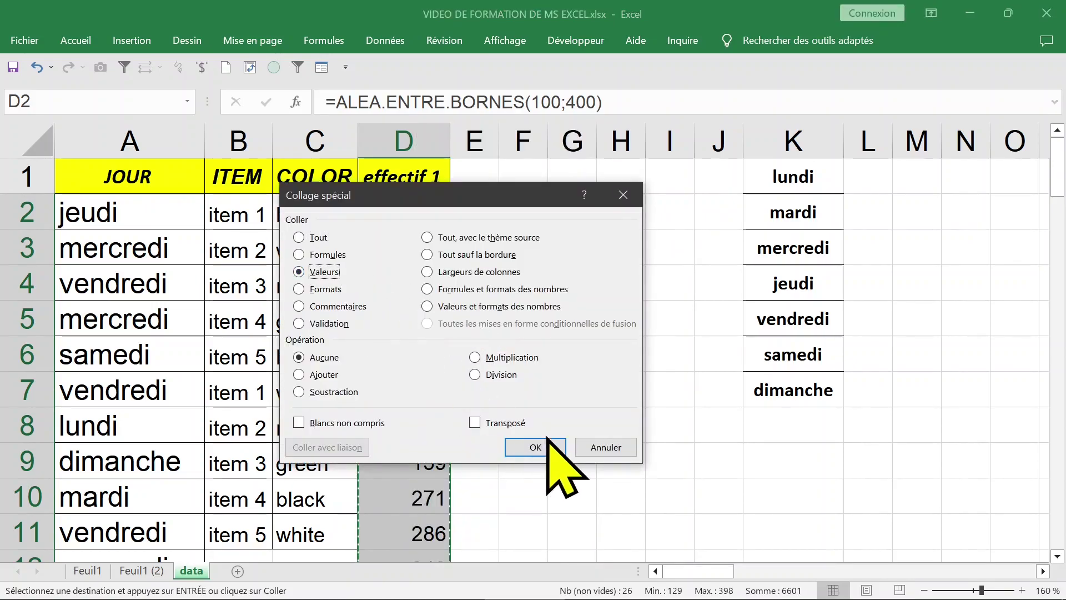
pyautogui.click(547, 439)
pyautogui.click(636, 351)
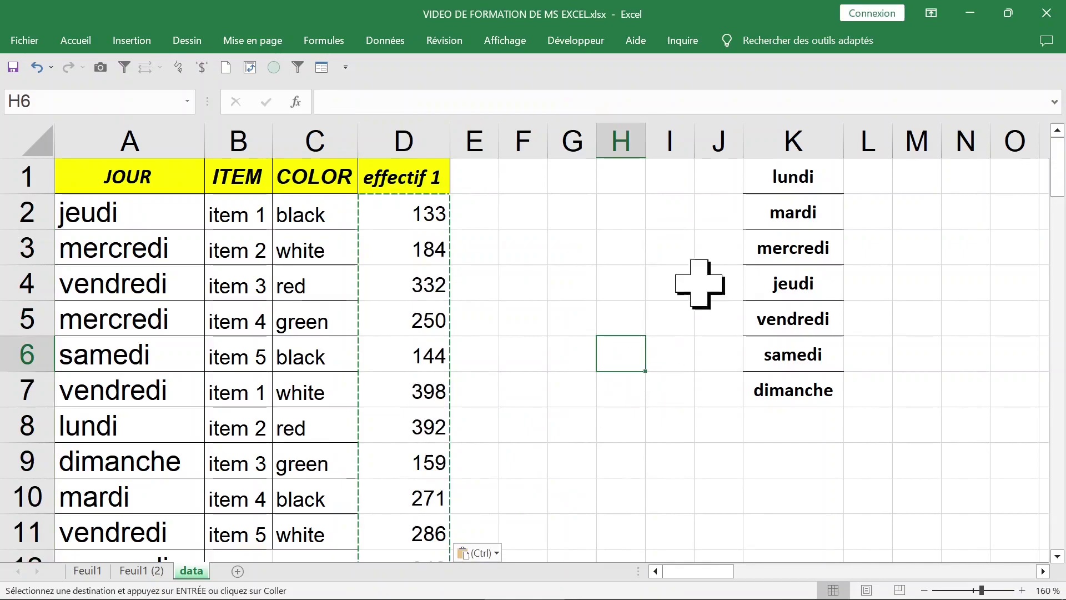
pyautogui.click(805, 178)
pyautogui.click(798, 136)
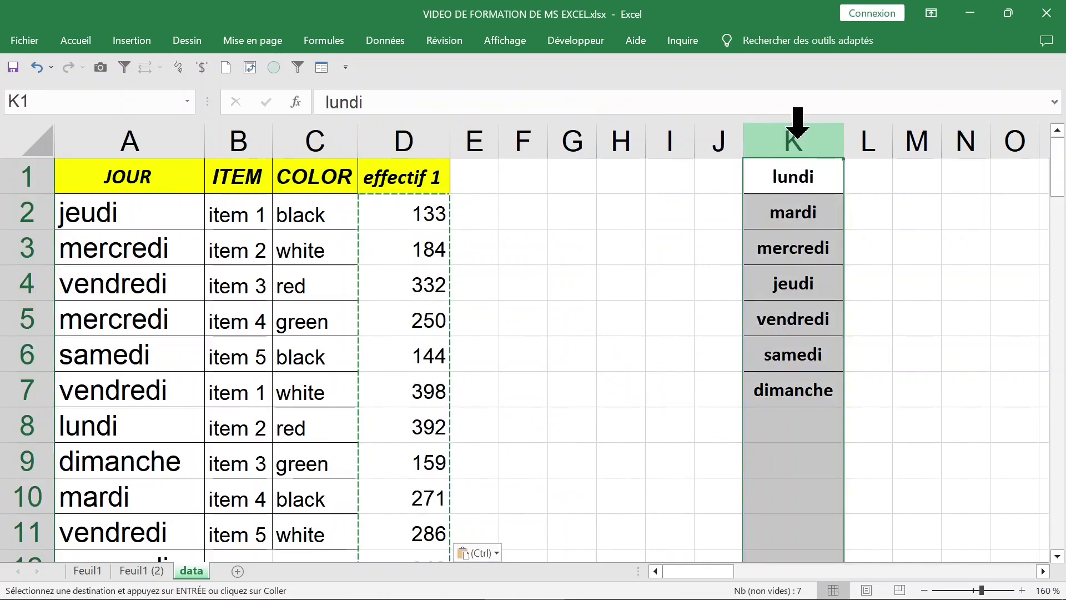
# Step: Clear everything, contents and formatting, from the weekday list in column K
pyautogui.press('Delete')
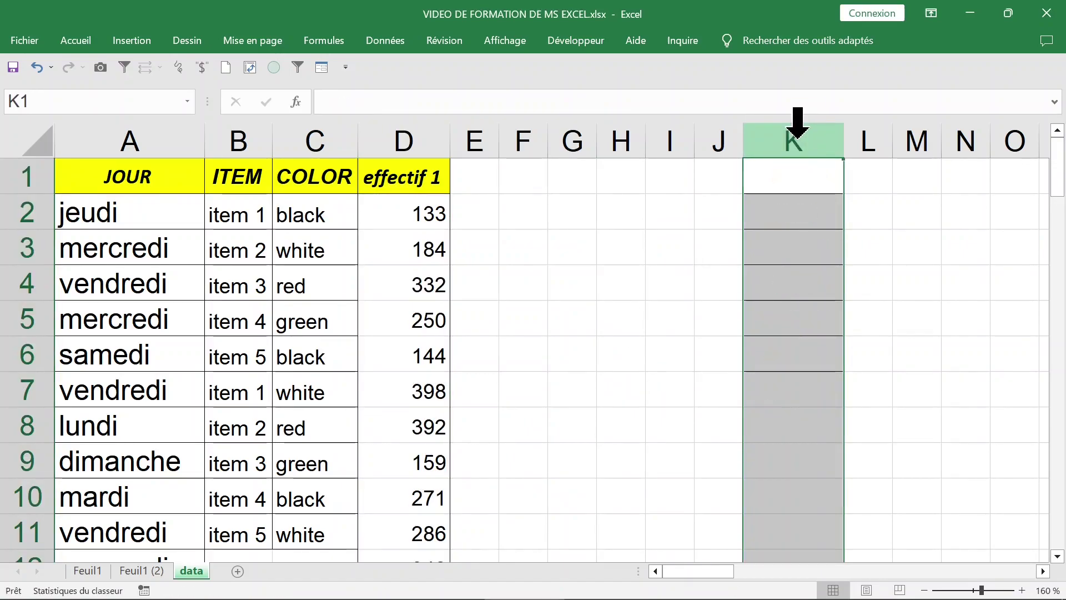
pyautogui.rightClick(798, 133)
pyautogui.click(83, 37)
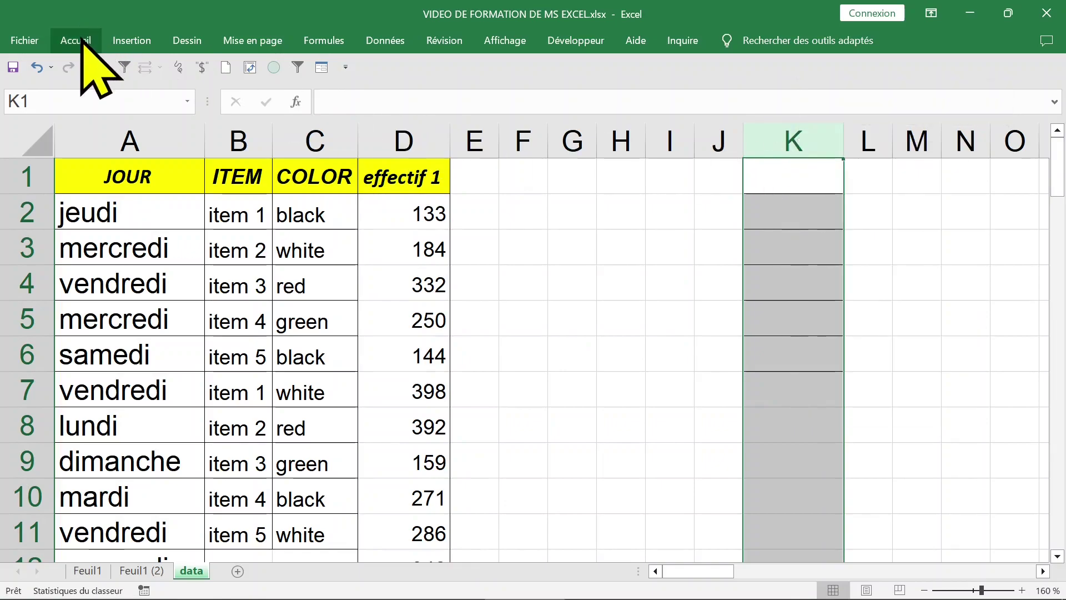
pyautogui.click(77, 39)
pyautogui.click(892, 103)
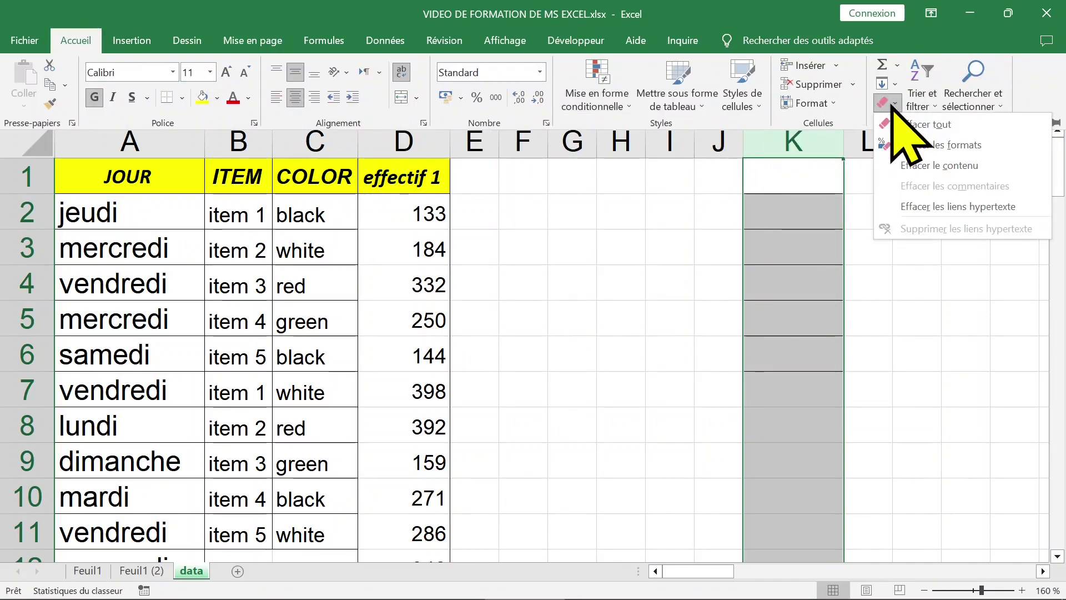
pyautogui.click(955, 125)
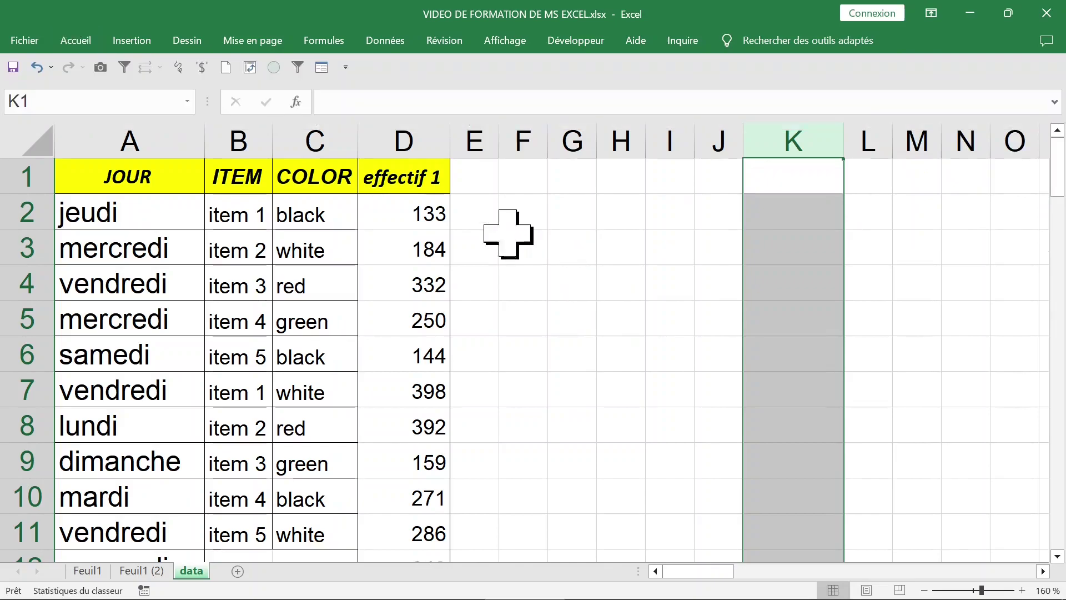
# Step: Place the selection inside the JOUR/ITEM/COLOR/effectif 1 source table
pyautogui.click(334, 211)
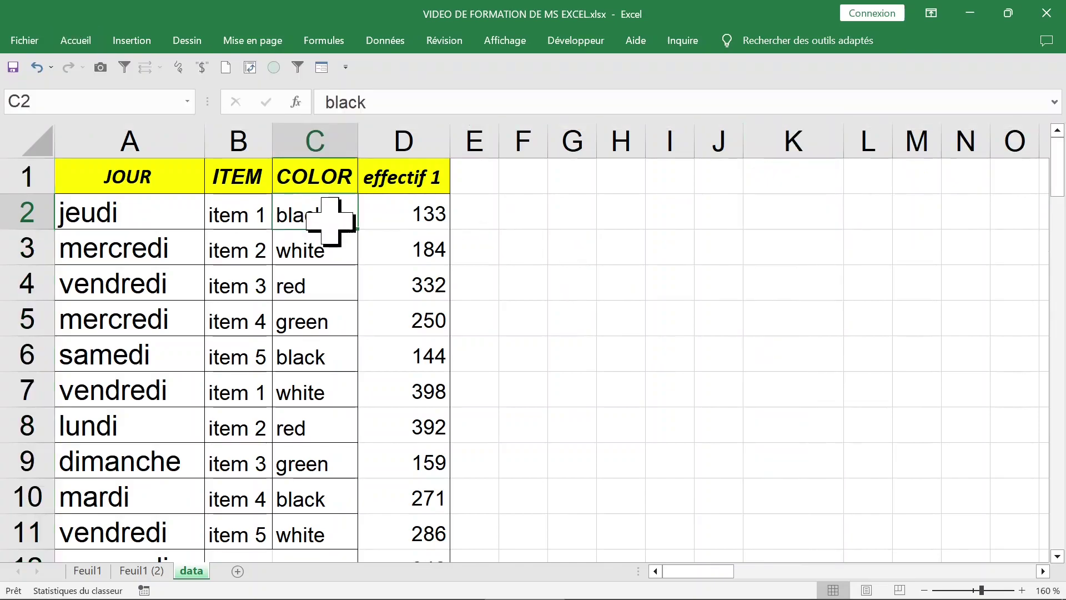
pyautogui.click(243, 250)
pyautogui.click(423, 311)
pyautogui.click(256, 252)
pyautogui.moveTo(150, 189); pyautogui.dragTo(238, 214)
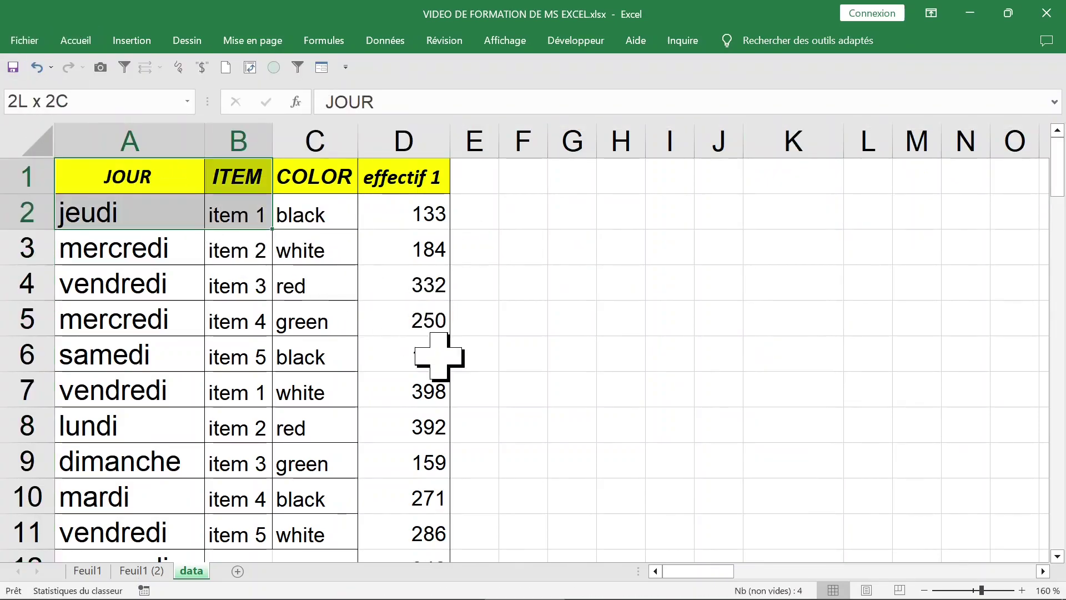
pyautogui.moveTo(439, 355); pyautogui.dragTo(436, 352)
pyautogui.click(238, 328)
# Step: Insert a pivot table from the source data on a new sheet
pyautogui.click(141, 42)
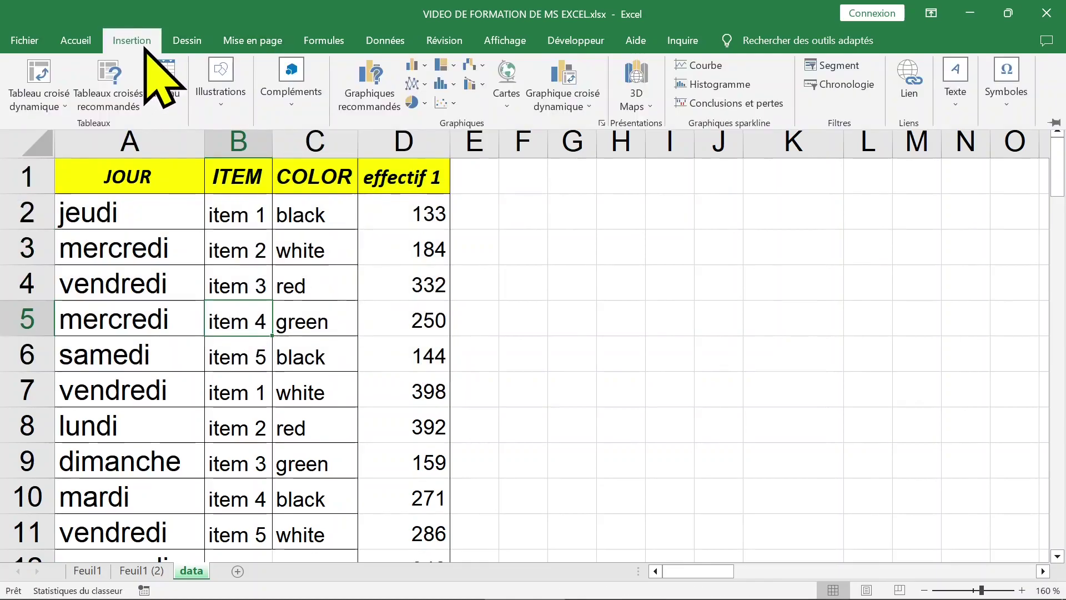
pyautogui.click(40, 75)
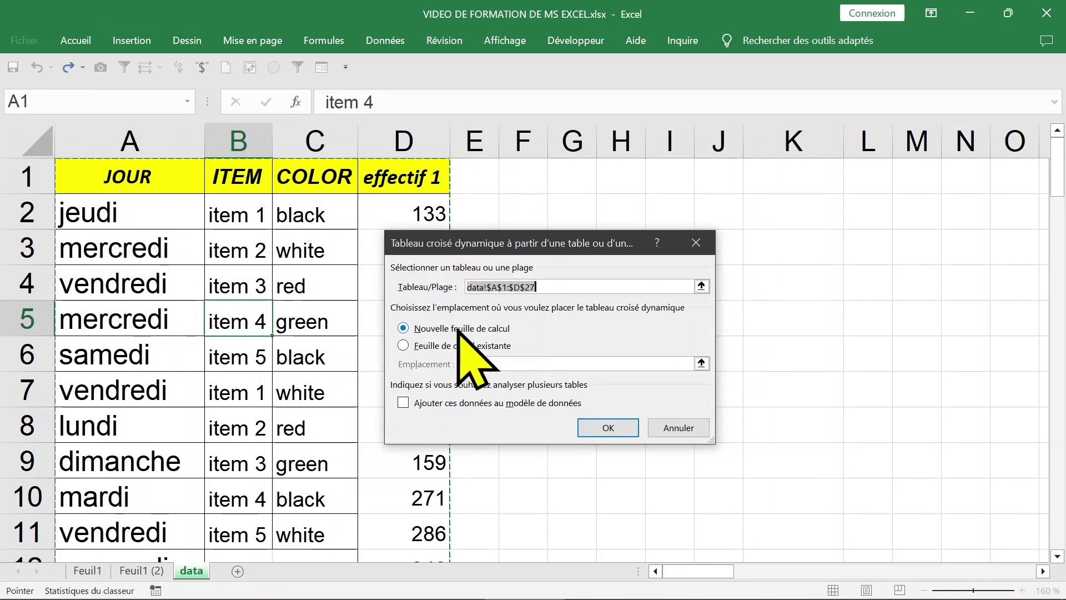
pyautogui.click(608, 428)
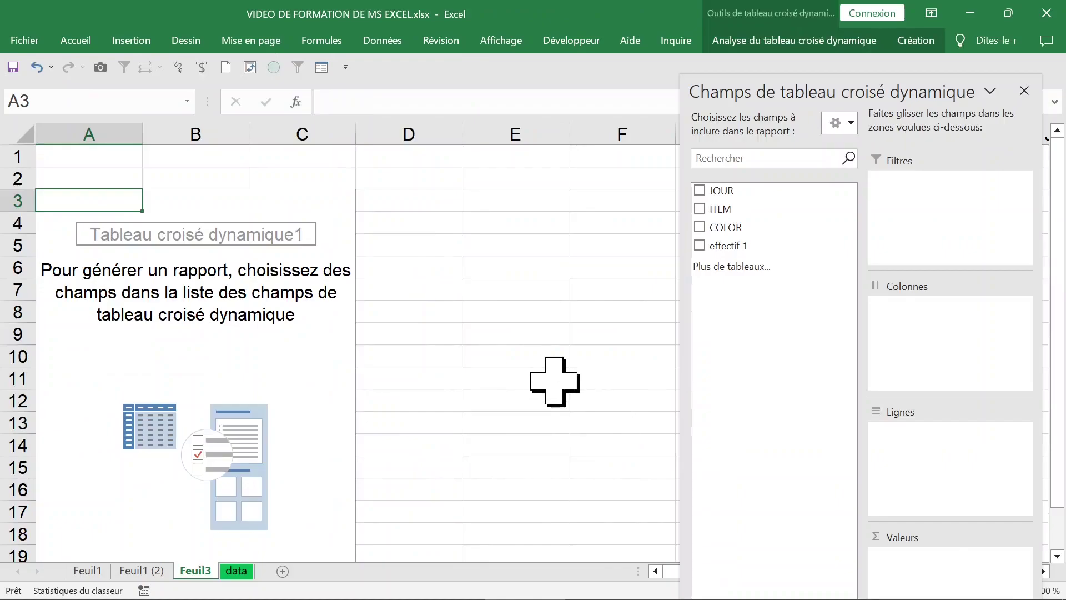
# Step: Rename the new sheet tcd01 and colour its tab green
pyautogui.doubleClick(202, 571)
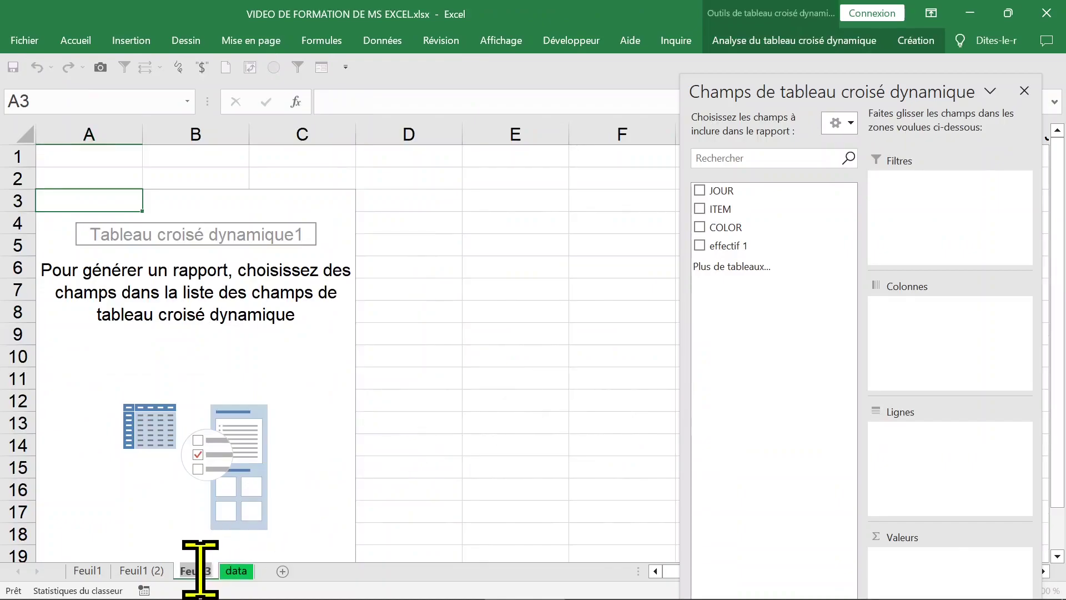
pyautogui.write('tcd01')
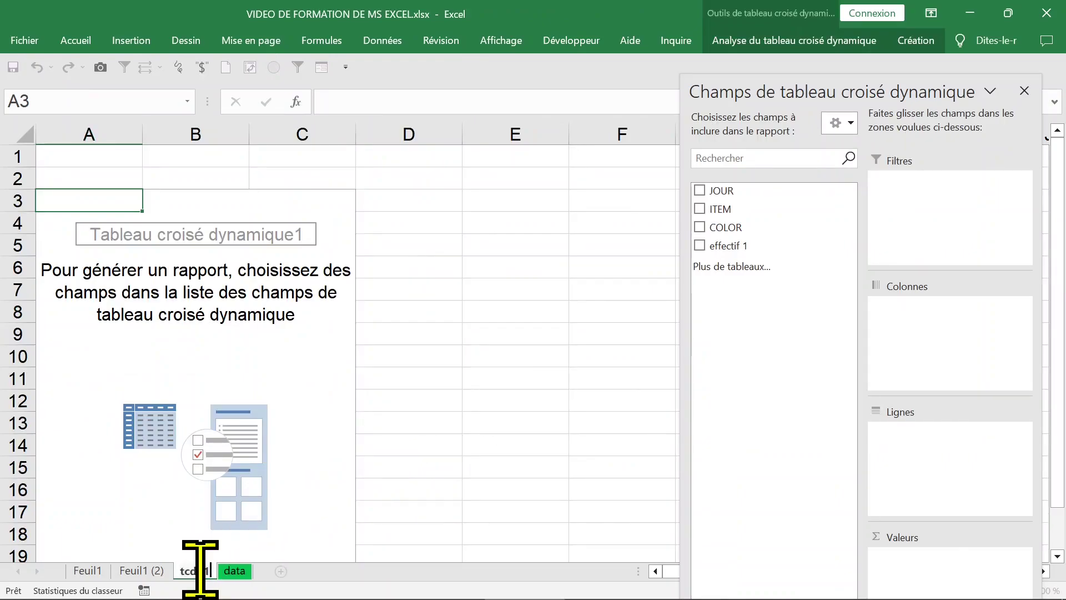
pyautogui.click(318, 466)
pyautogui.rightClick(194, 572)
pyautogui.moveTo(257, 494)
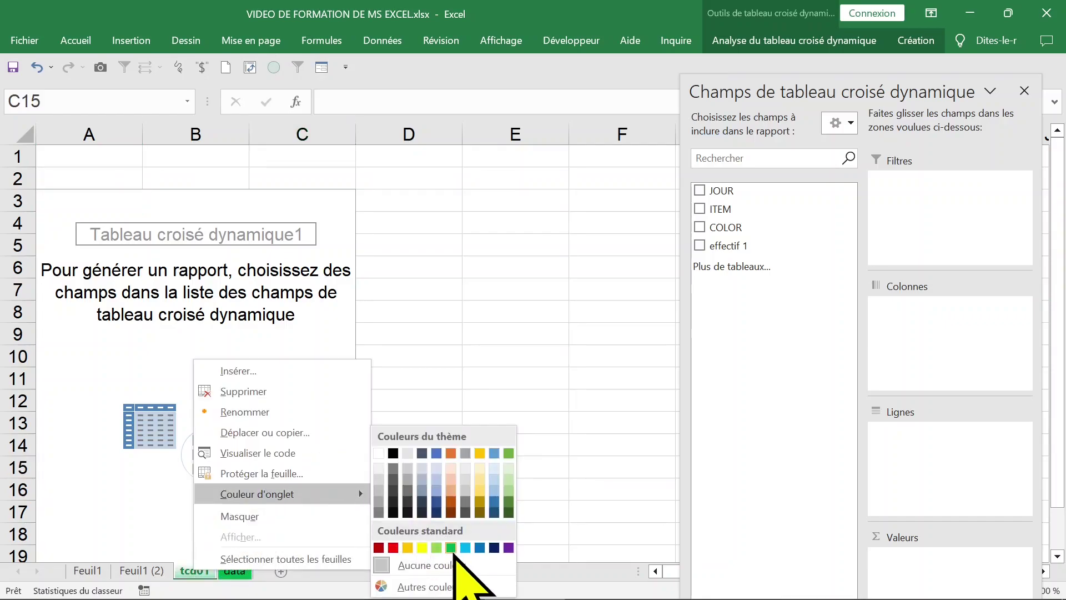
pyautogui.click(451, 548)
# Step: Compare the data sheet with tcd01, ending on the tcd01 pivot sheet
pyautogui.click(236, 572)
pyautogui.click(198, 572)
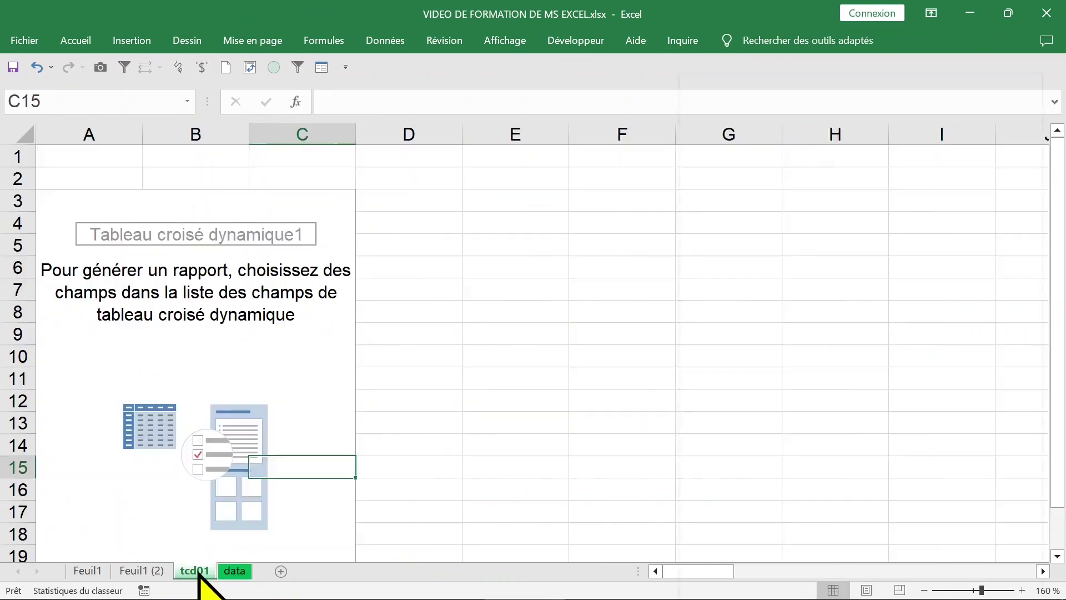
pyautogui.click(229, 572)
pyautogui.click(205, 572)
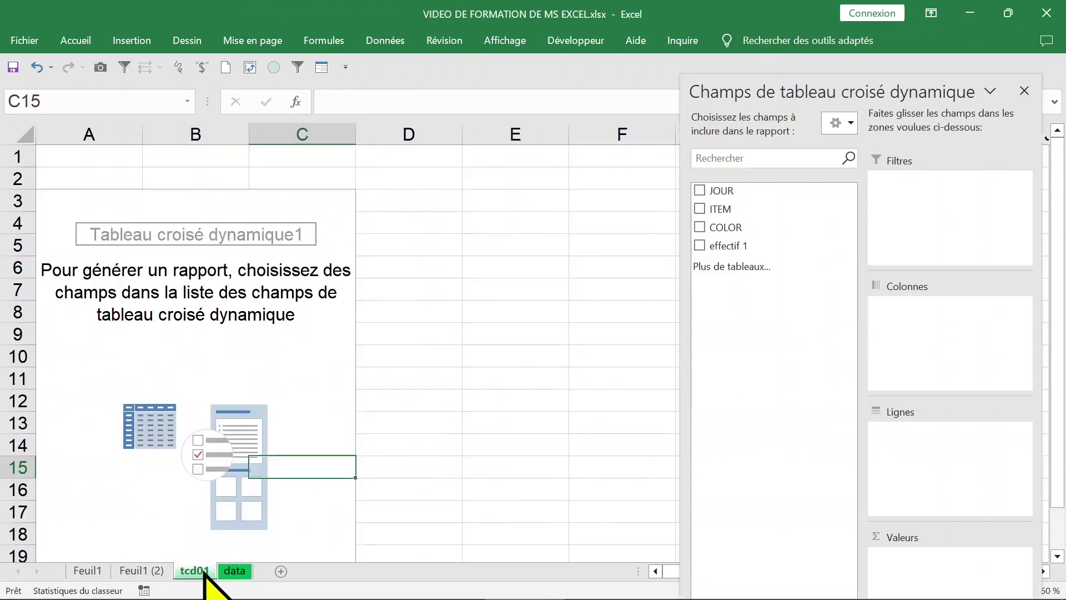
pyautogui.click(233, 572)
pyautogui.click(207, 572)
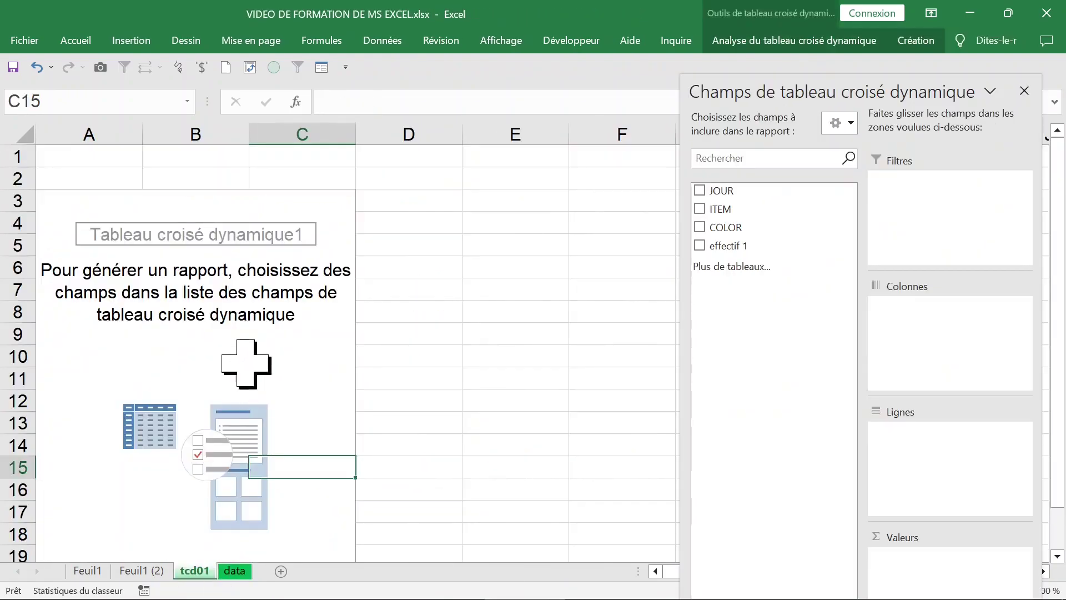
pyautogui.click(179, 294)
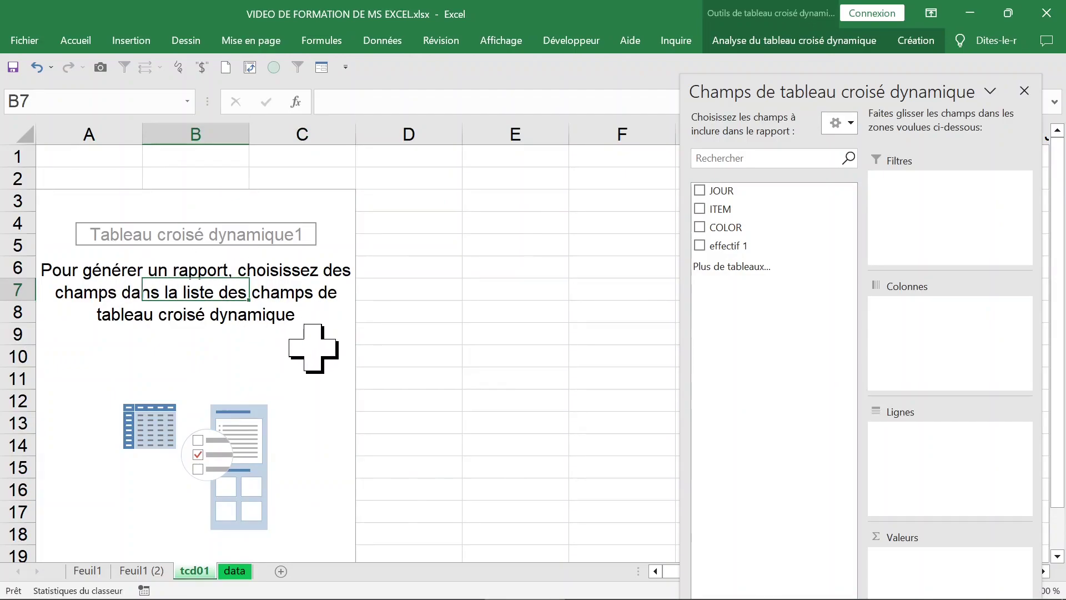
# Step: Try ITEM as rows and counted values, check counts against the data, then remove it
pyautogui.click(702, 211)
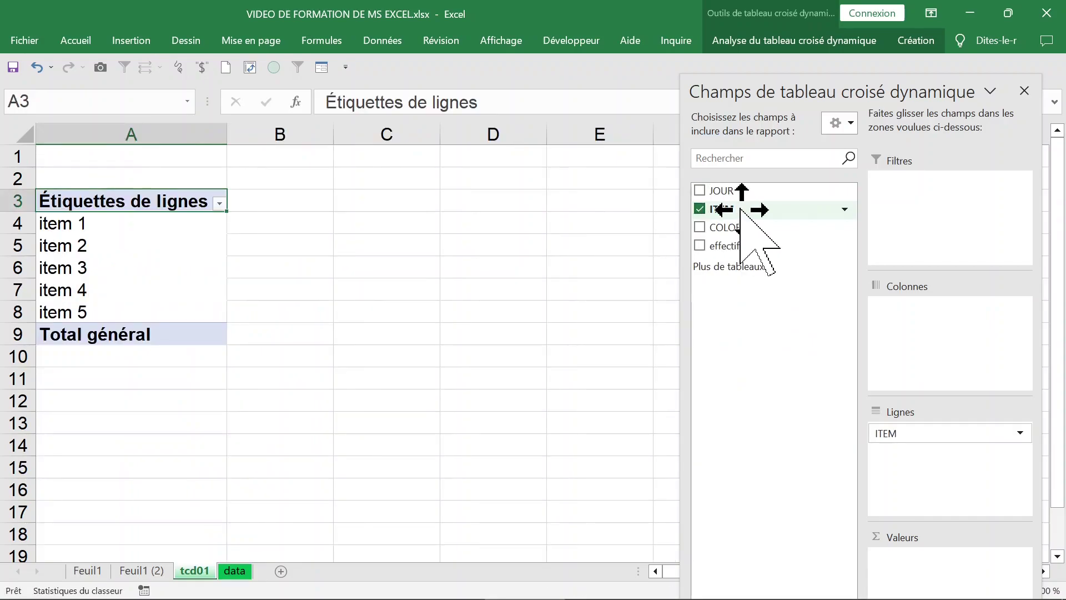
pyautogui.moveTo(741, 210); pyautogui.dragTo(906, 555)
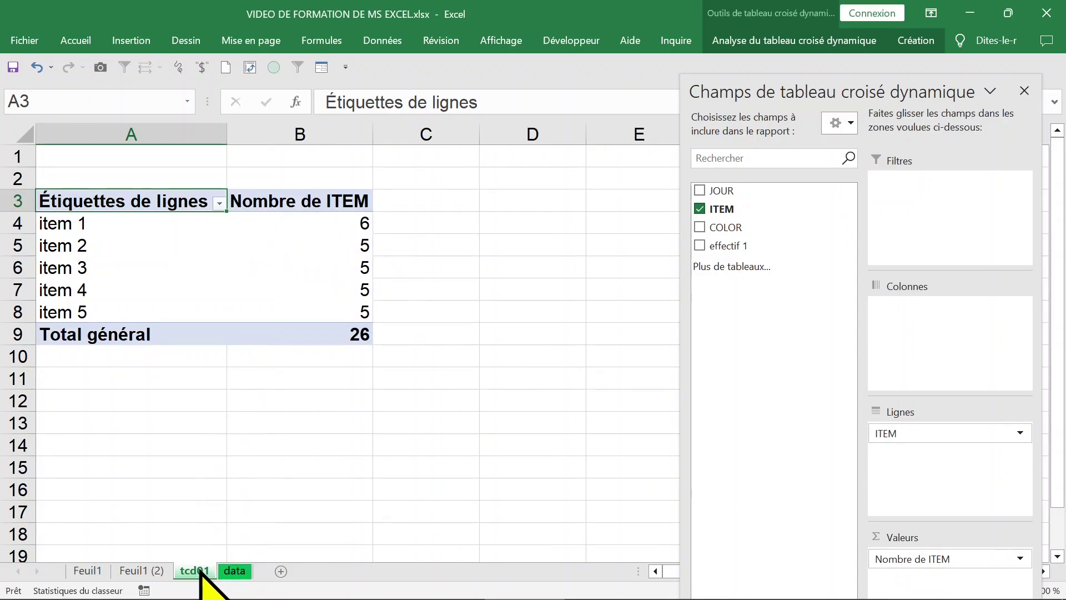
pyautogui.click(229, 572)
pyautogui.click(241, 281)
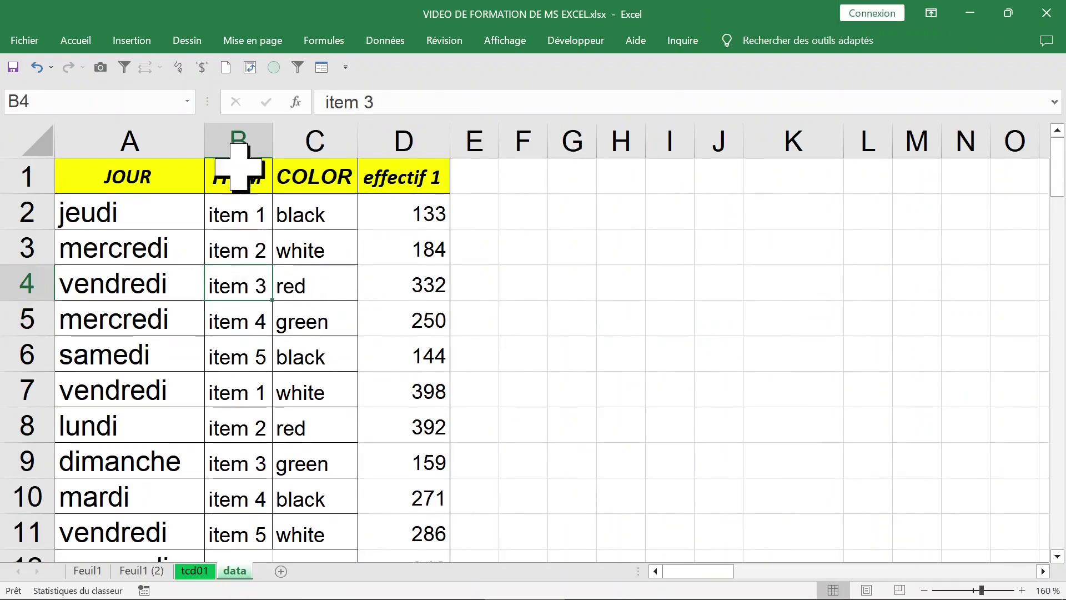
pyautogui.click(231, 136)
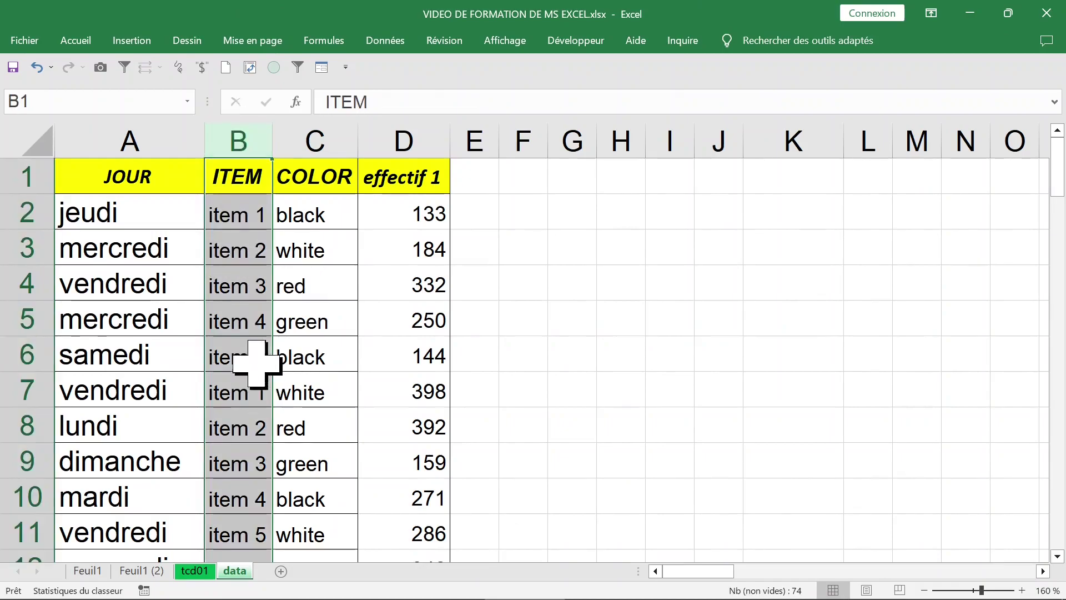
pyautogui.click(194, 571)
pyautogui.click(308, 243)
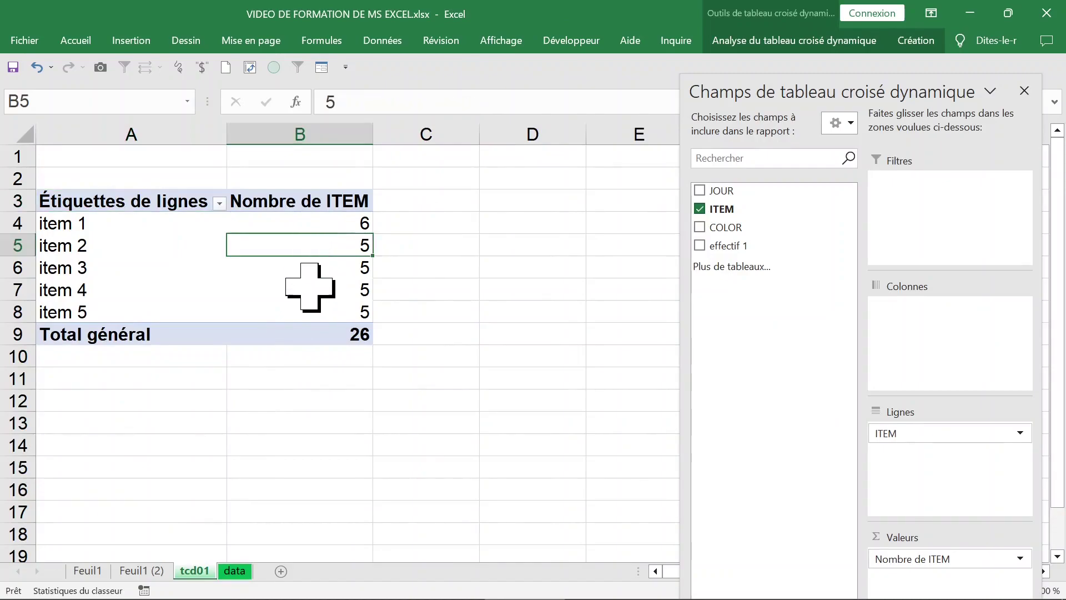
pyautogui.click(303, 287)
pyautogui.click(308, 228)
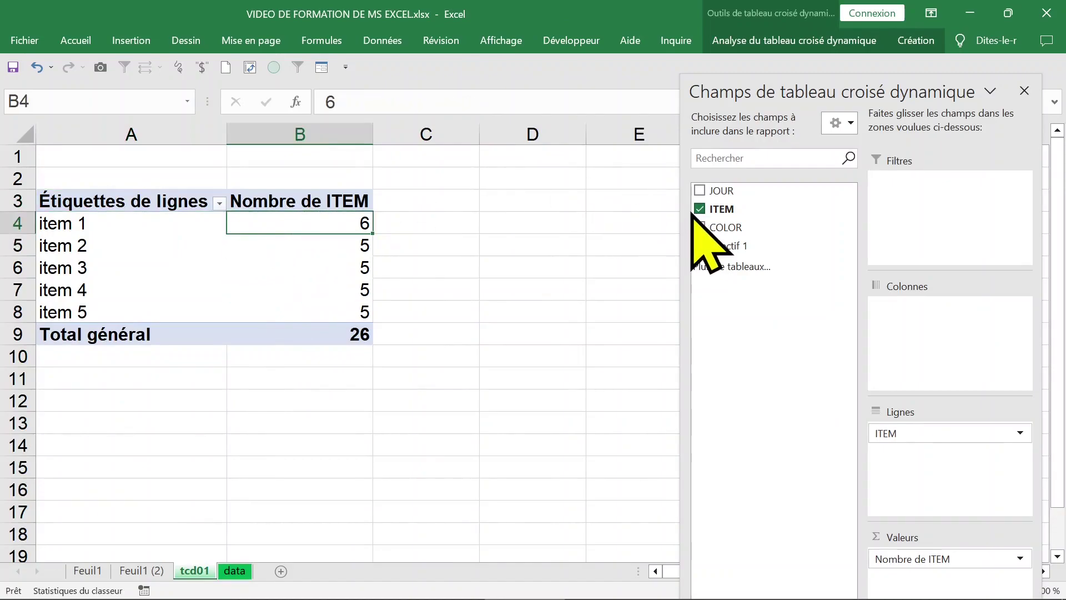
pyautogui.click(699, 209)
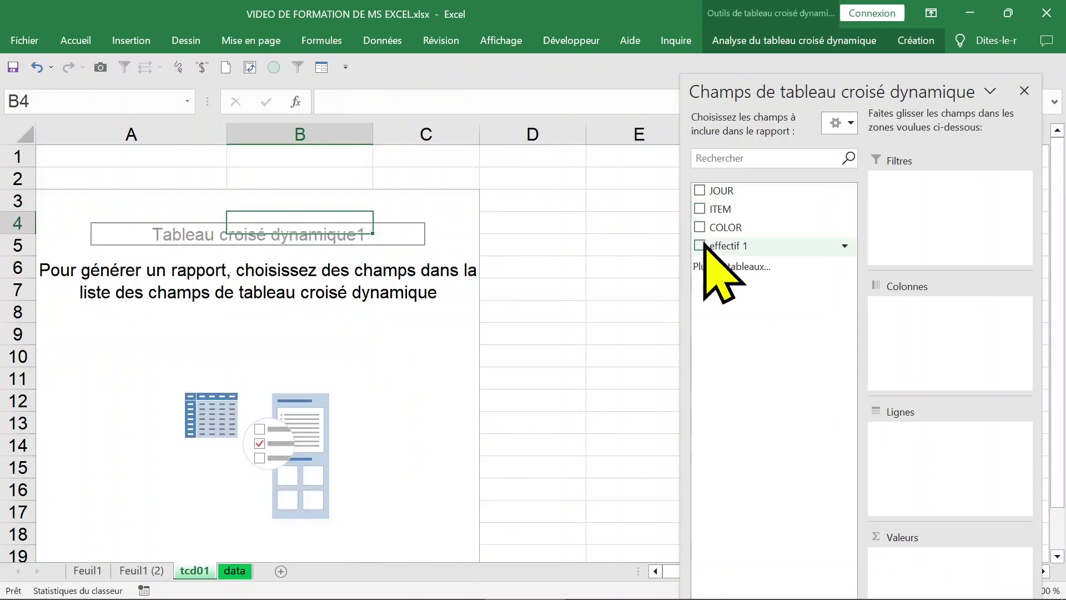
# Step: Try JOUR as rows and counted values, then remove it
pyautogui.click(699, 191)
pyautogui.moveTo(701, 191)
pyautogui.mouseDown()
pyautogui.moveTo(937, 563)
pyautogui.moveTo(923, 551)
pyautogui.mouseUp()
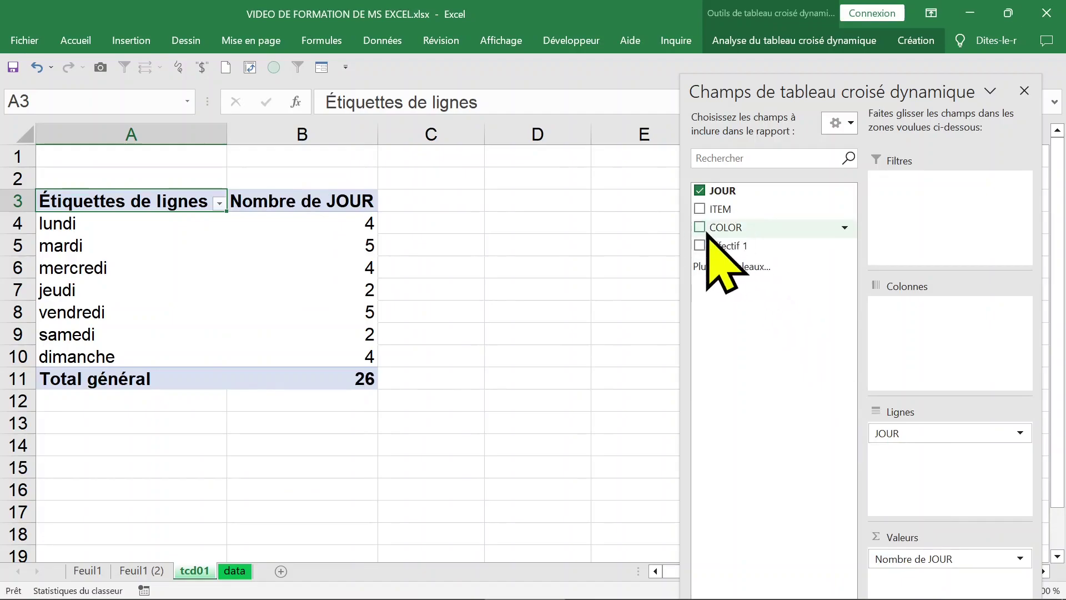
pyautogui.click(700, 191)
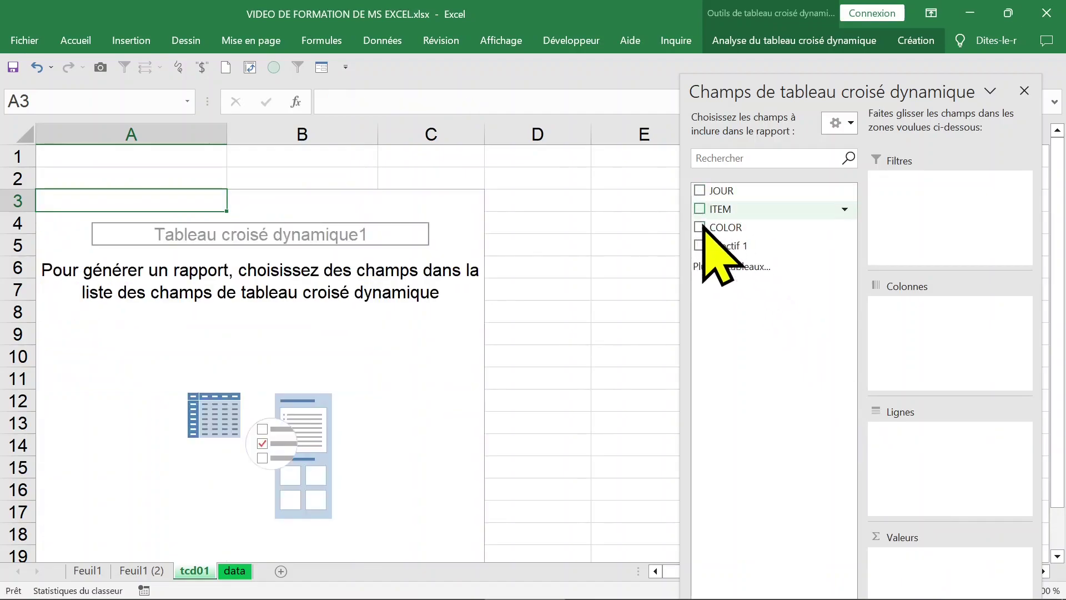
# Step: Nest rows COLOR > ITEM > JOUR with a Nombre de JOUR count, then close the field list
pyautogui.click(701, 228)
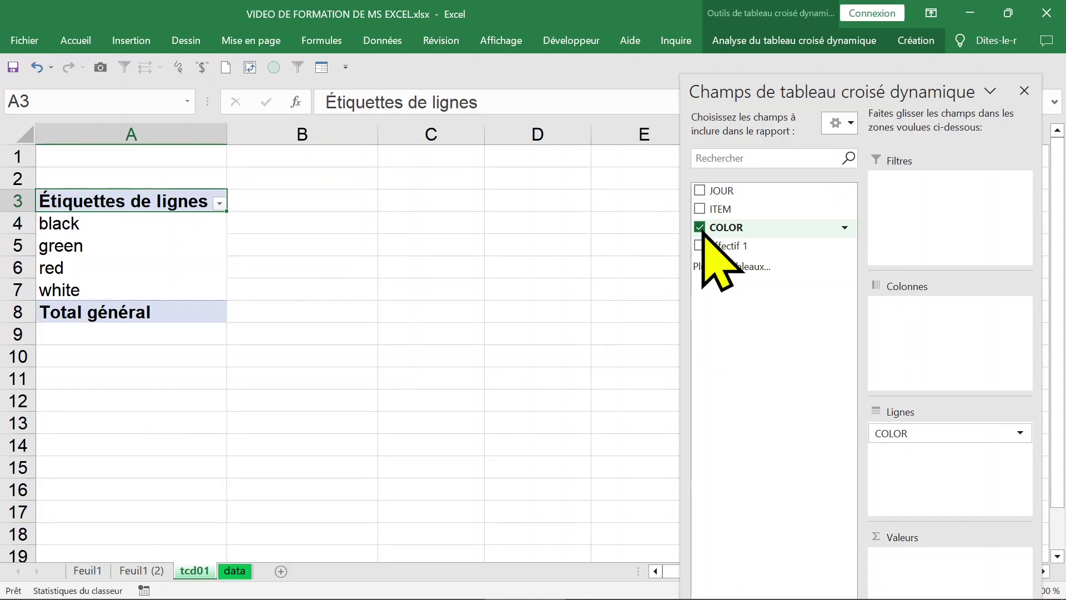
pyautogui.click(700, 209)
pyautogui.click(700, 191)
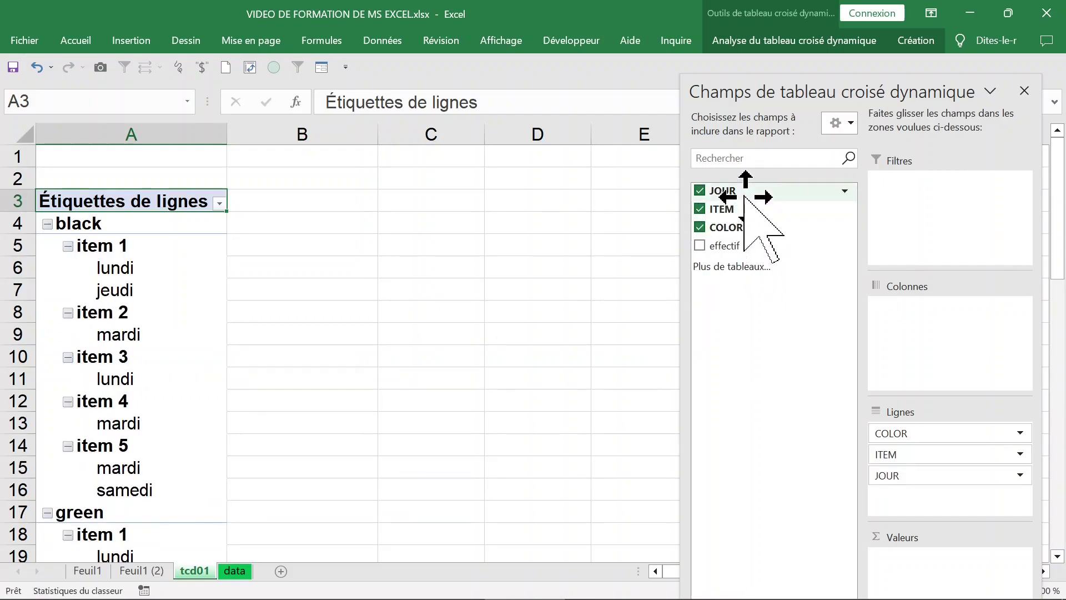
pyautogui.moveTo(745, 196); pyautogui.dragTo(893, 481)
pyautogui.moveTo(906, 558); pyautogui.dragTo(901, 553)
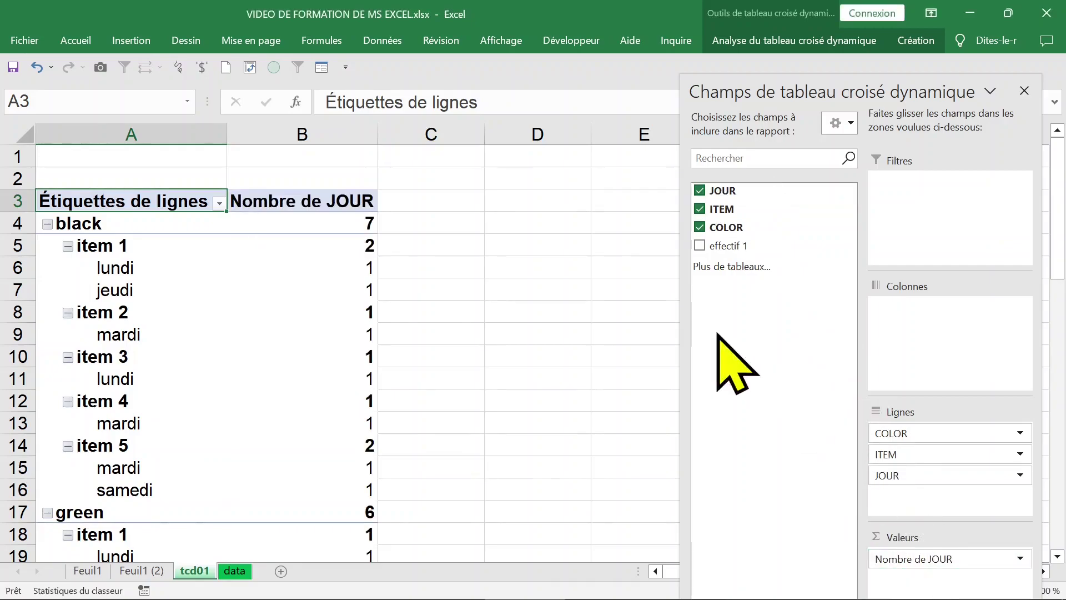
pyautogui.click(1025, 90)
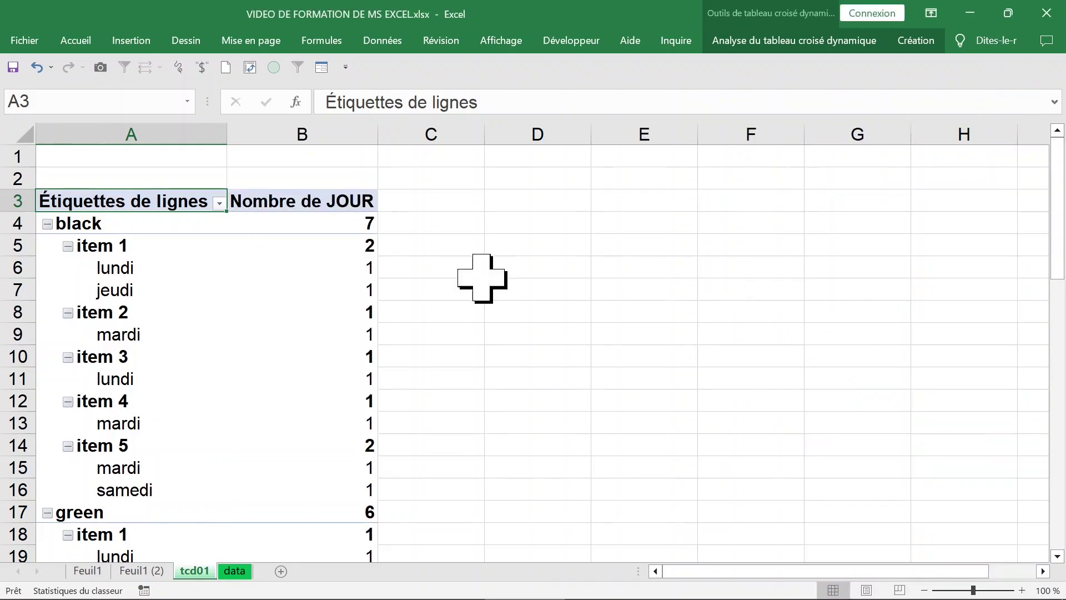
# Step: Switch the pivot table's report layout to tabular form
pyautogui.click(175, 275)
pyautogui.click(311, 400)
pyautogui.click(225, 308)
pyautogui.click(236, 272)
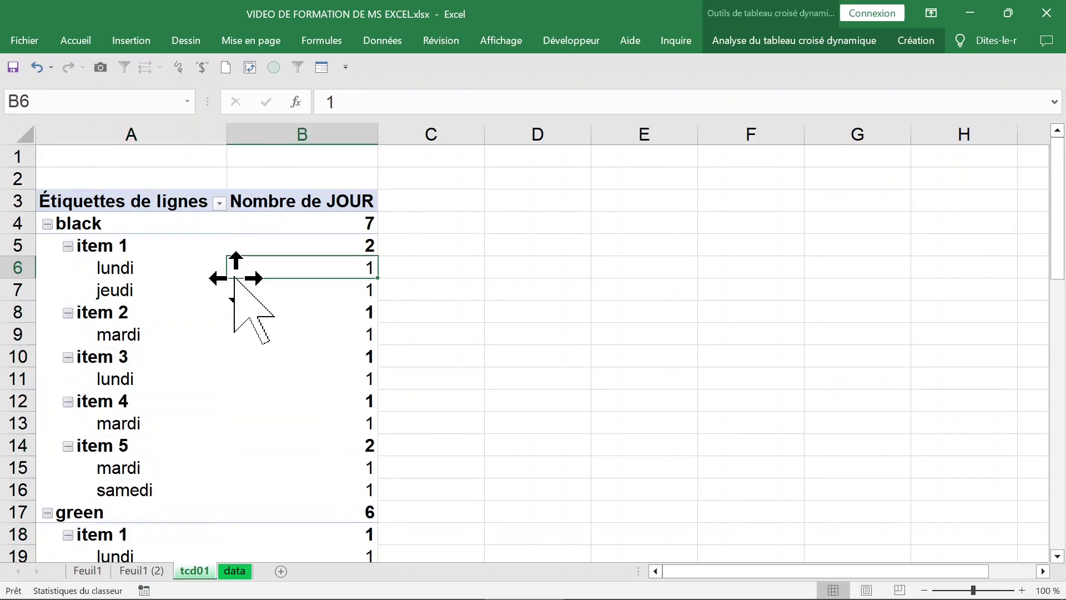
pyautogui.click(181, 276)
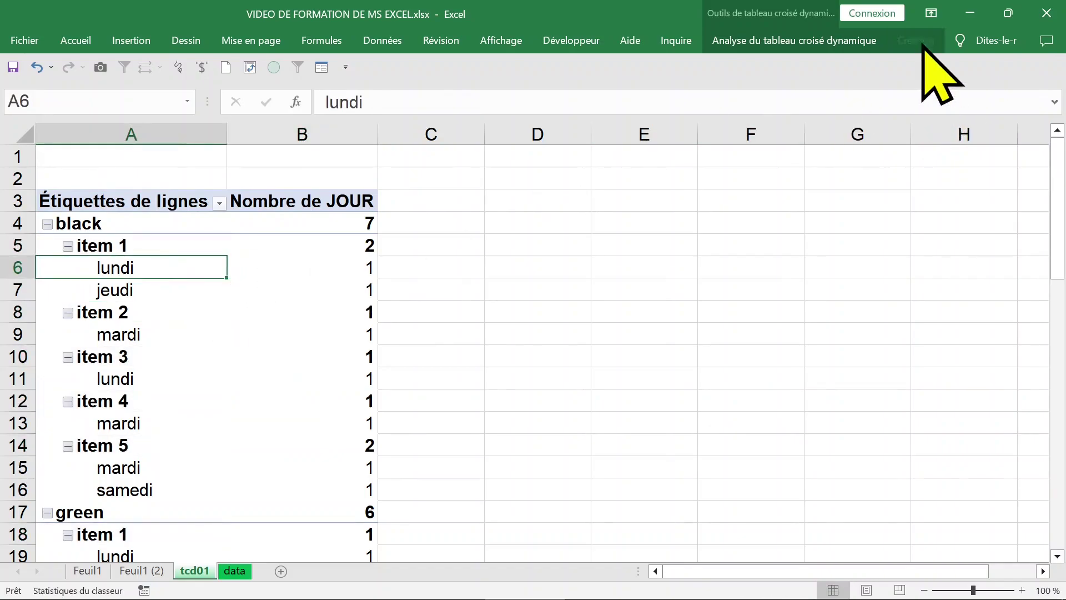
pyautogui.click(917, 43)
pyautogui.click(142, 98)
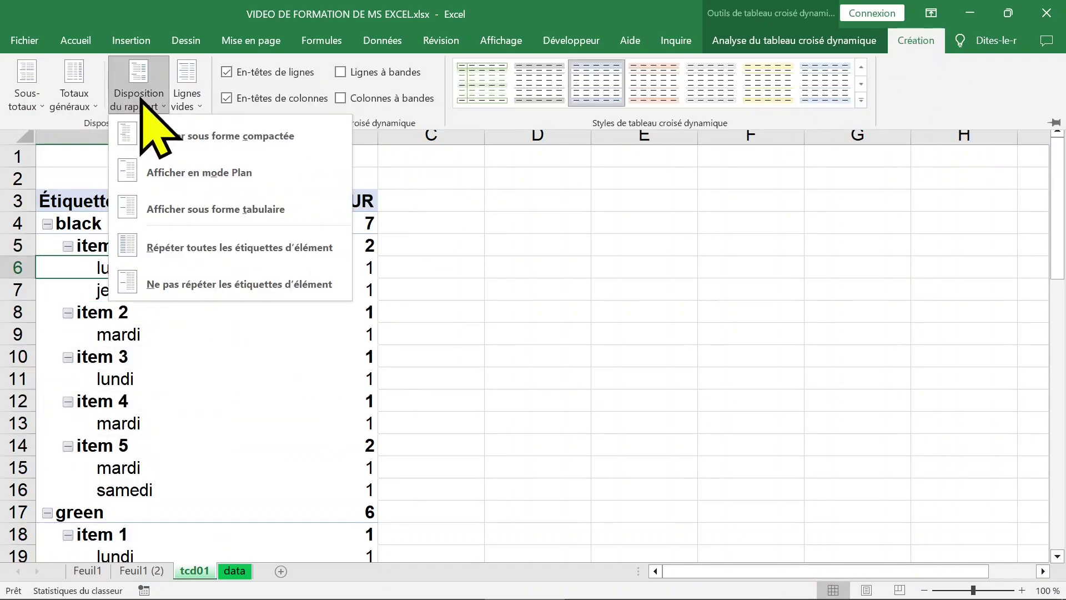
pyautogui.click(155, 209)
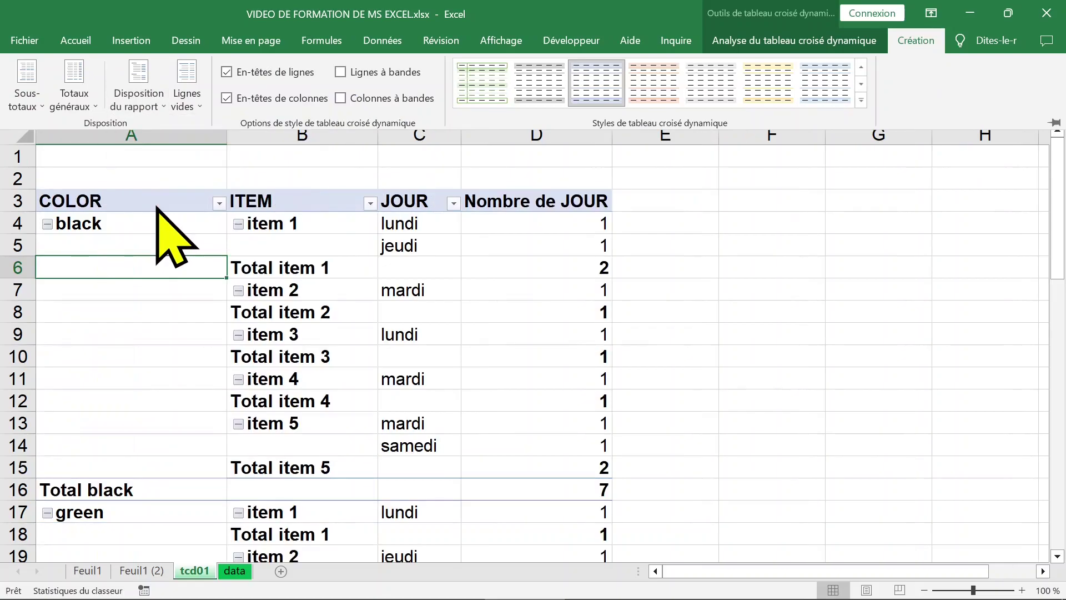
# Step: Make JOUR the outer row field by typing it into the first header
pyautogui.click(424, 233)
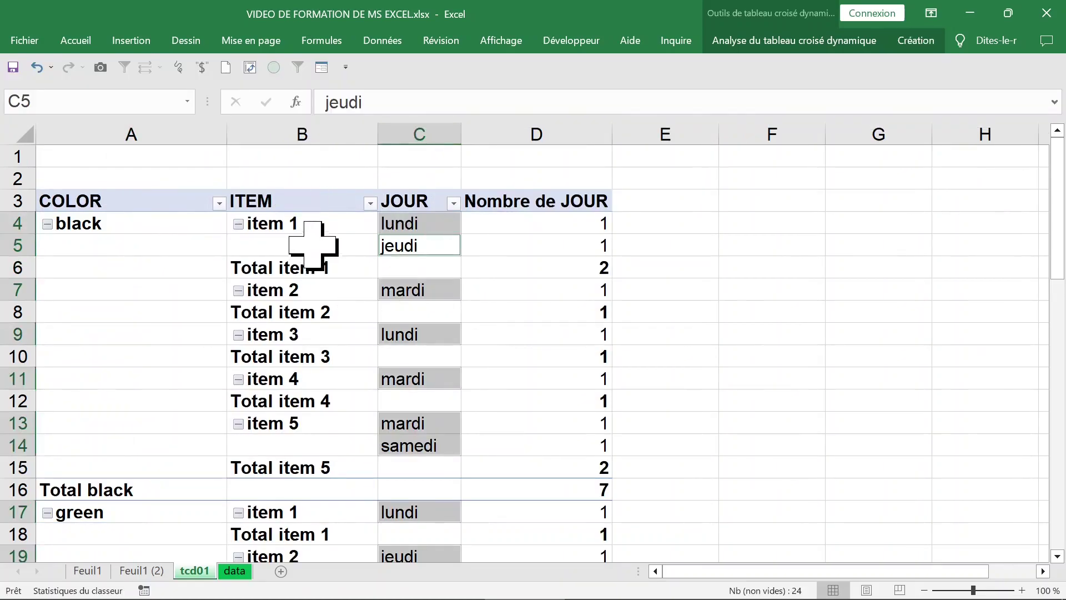
pyautogui.click(127, 192)
pyautogui.click(126, 200)
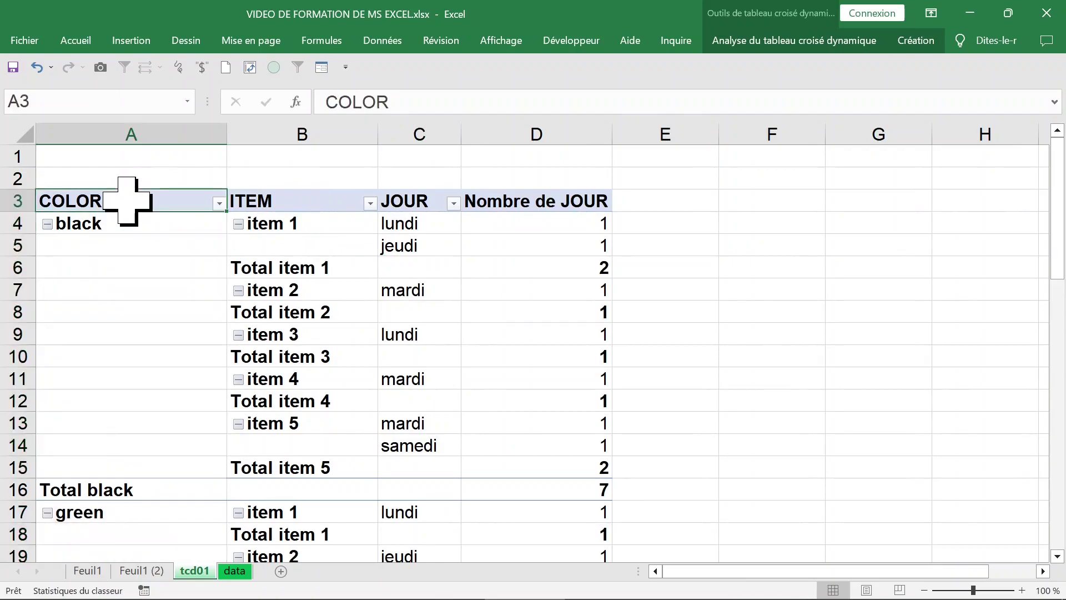
pyautogui.write('jour')
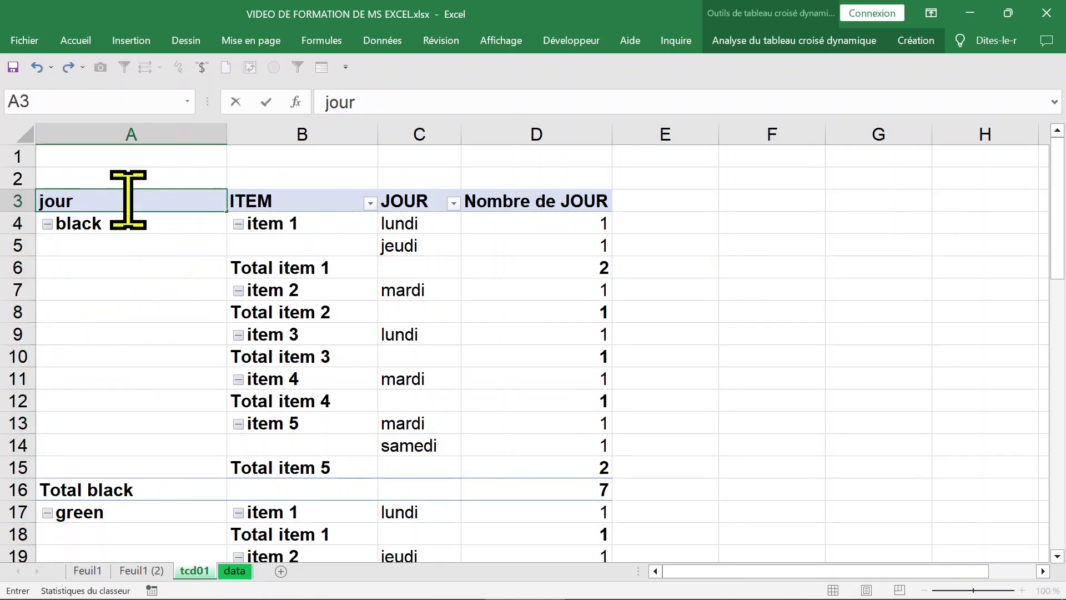
pyautogui.press('Return')
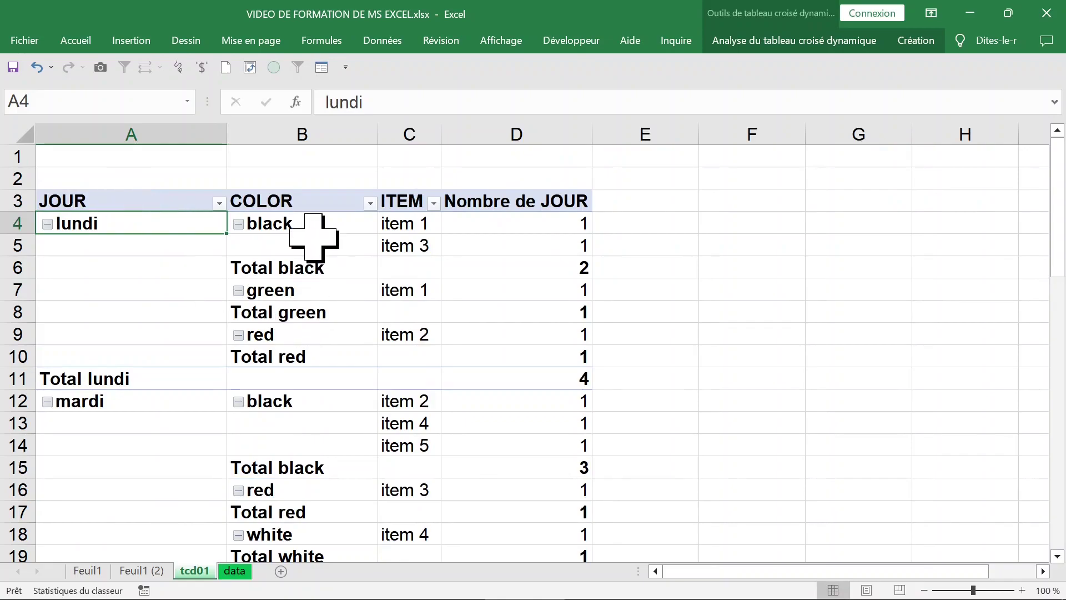
pyautogui.click(313, 238)
pyautogui.click(317, 207)
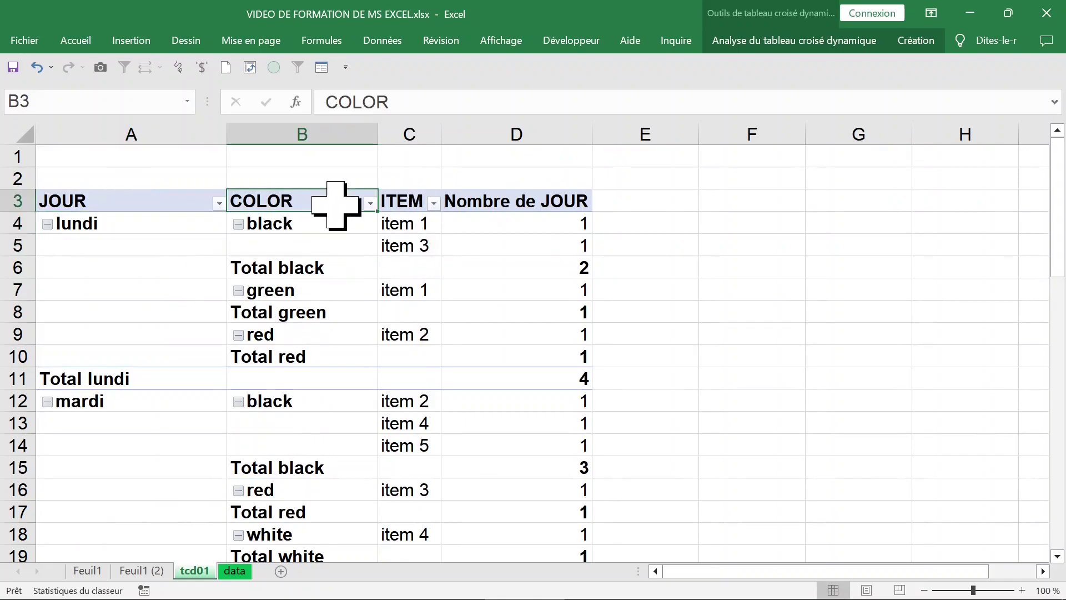
# Step: Reorder the row fields so ITEM sits between JOUR and COLOR
pyautogui.rightClick(300, 204)
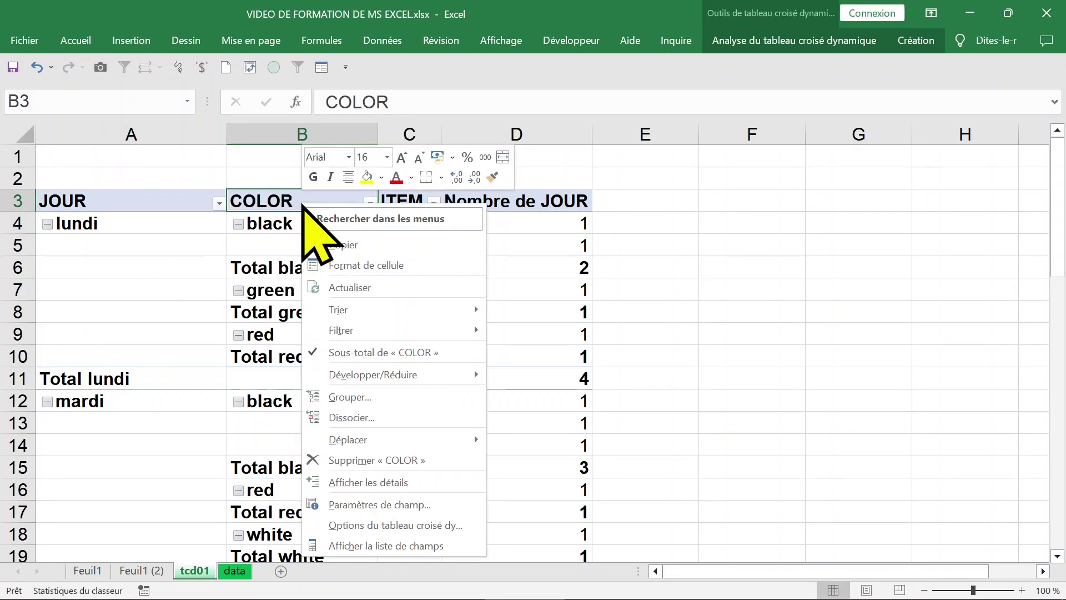
pyautogui.click(367, 545)
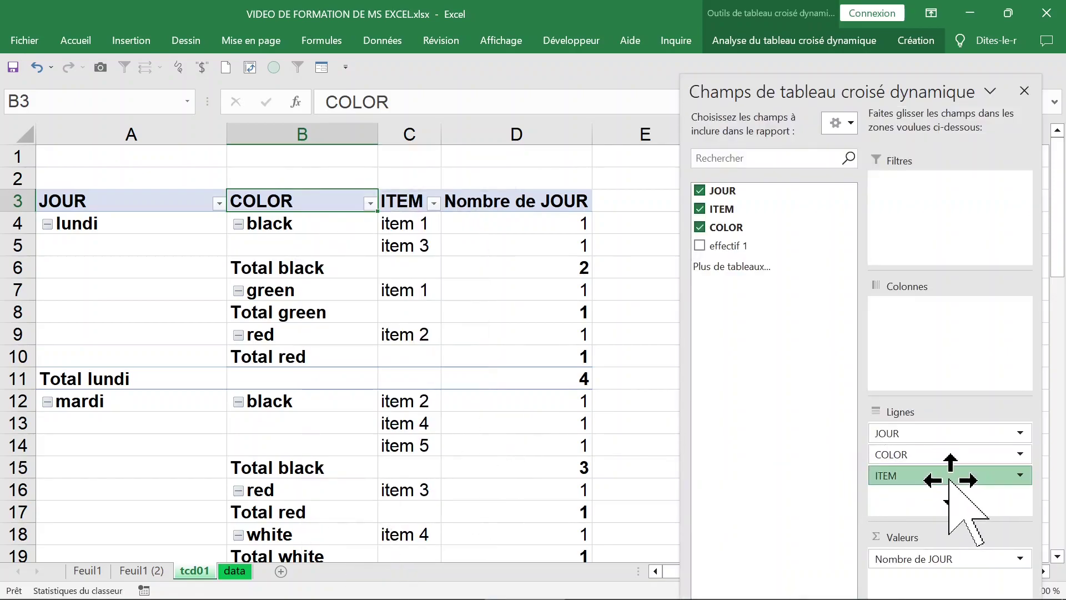
pyautogui.moveTo(950, 478); pyautogui.dragTo(965, 478)
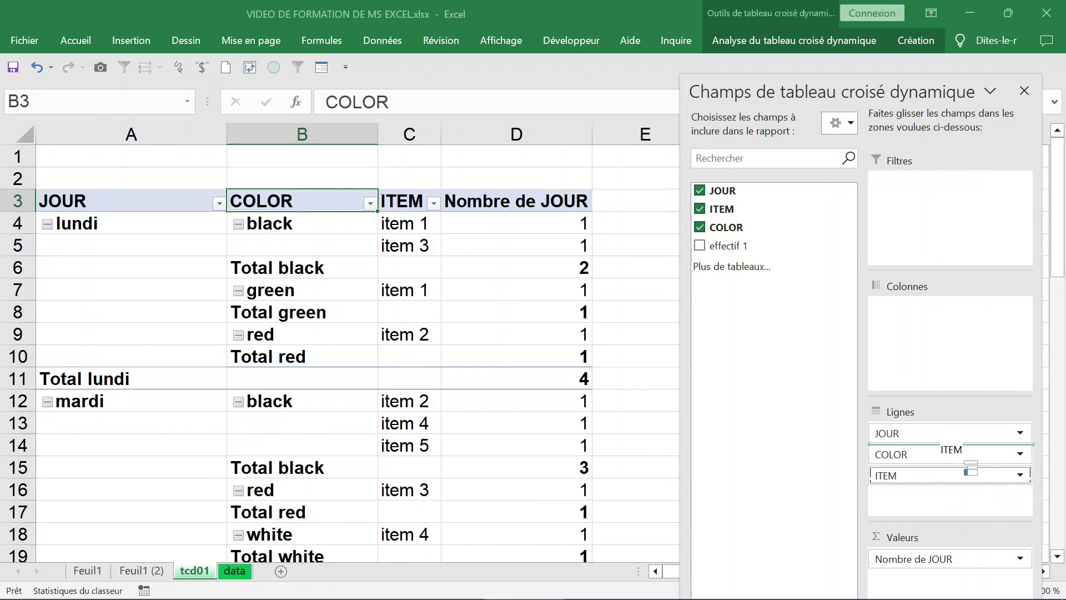
pyautogui.moveTo(970, 465); pyautogui.dragTo(952, 451)
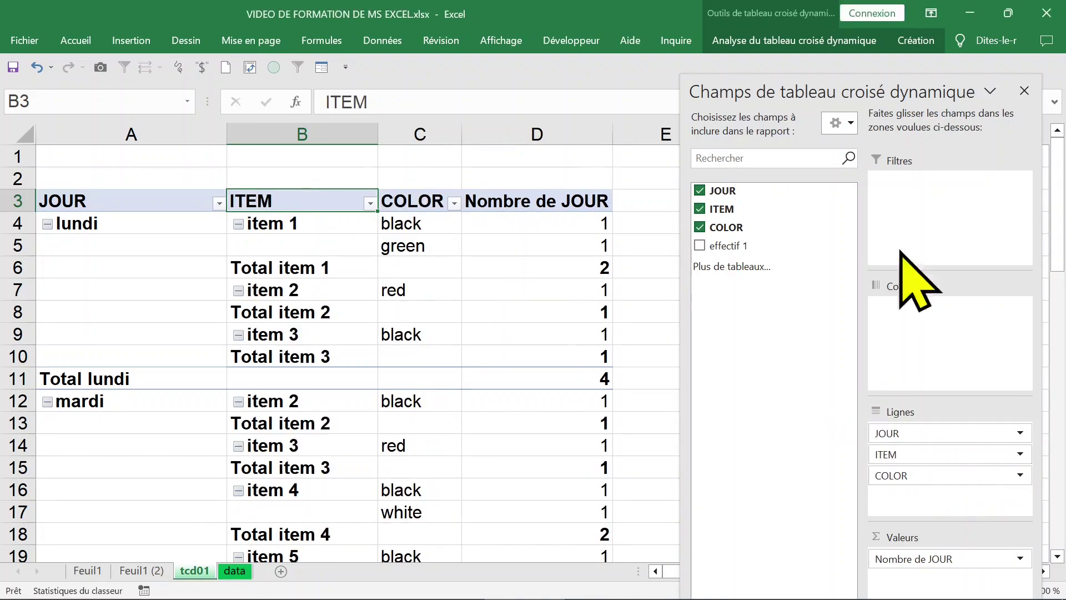
pyautogui.click(1024, 90)
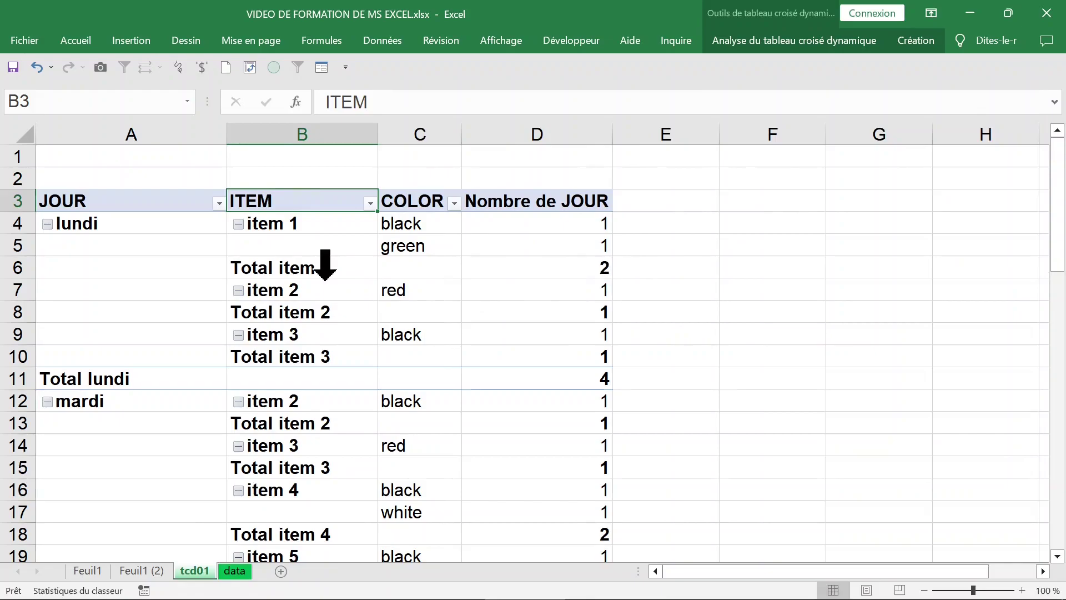
# Step: Check the new item subtotals, e.g. Total item 1 = 2 under lundi
pyautogui.click(492, 289)
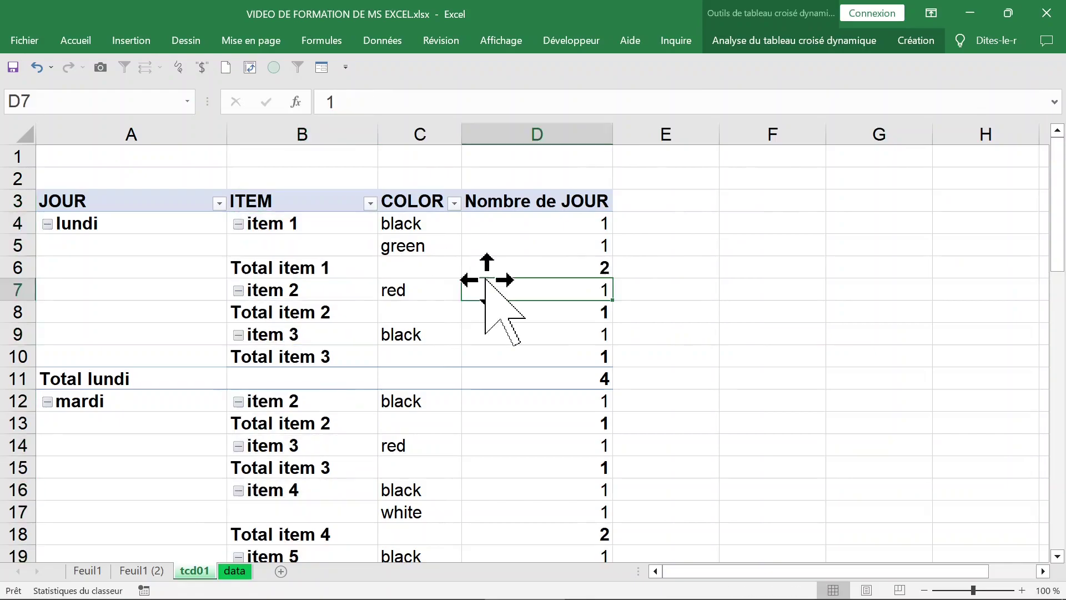
pyautogui.click(233, 232)
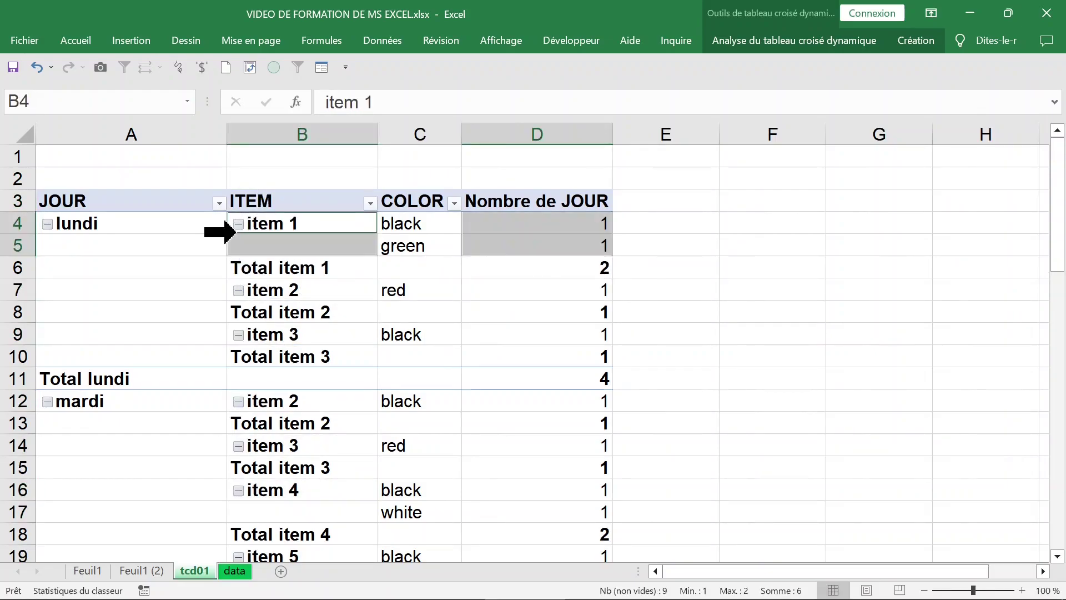
pyautogui.click(194, 222)
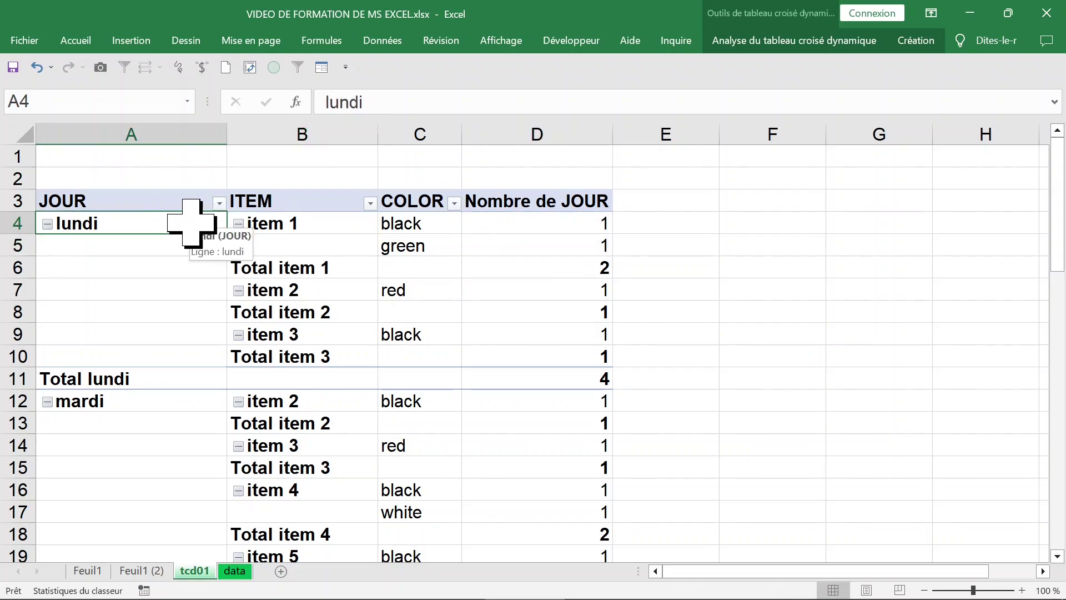
pyautogui.click(227, 224)
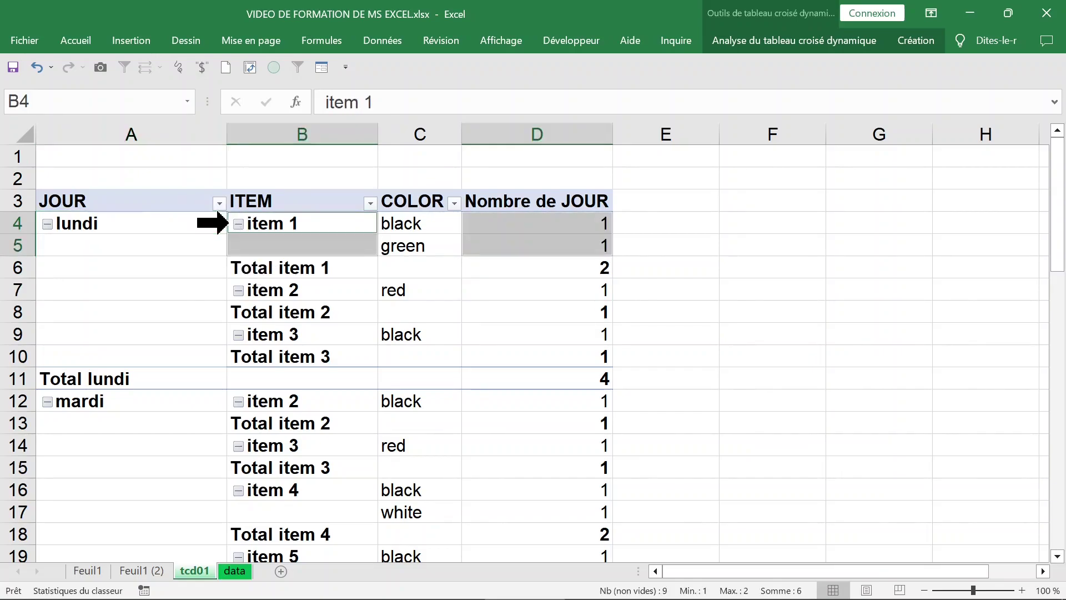
pyautogui.scroll(-1, 245, 357)
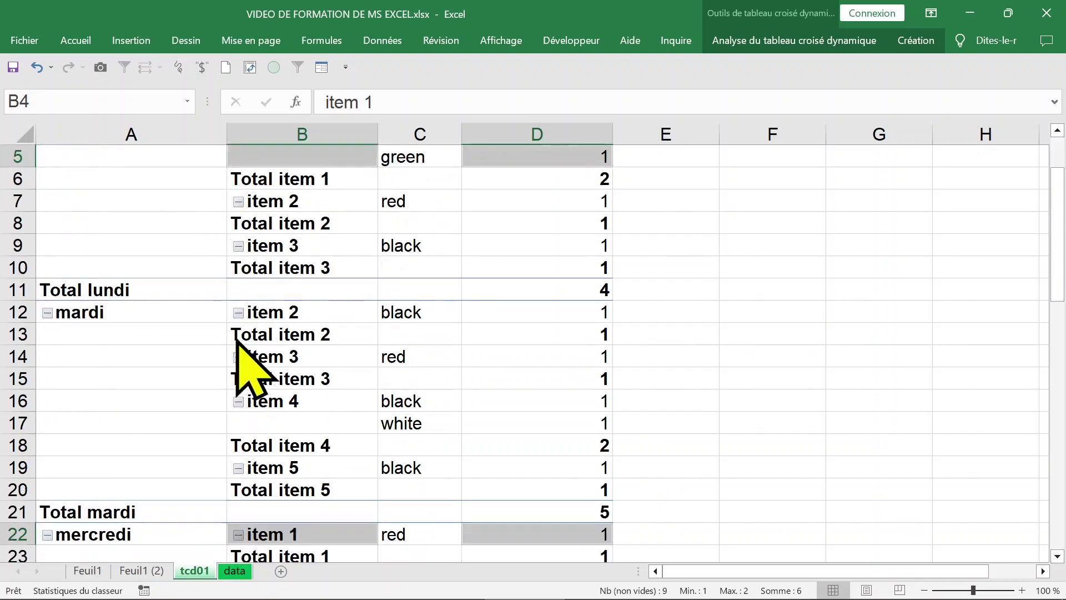
pyautogui.scroll(-1, 245, 357)
pyautogui.scroll(1, 242, 350)
pyautogui.scroll(1, 238, 342)
pyautogui.click(306, 267)
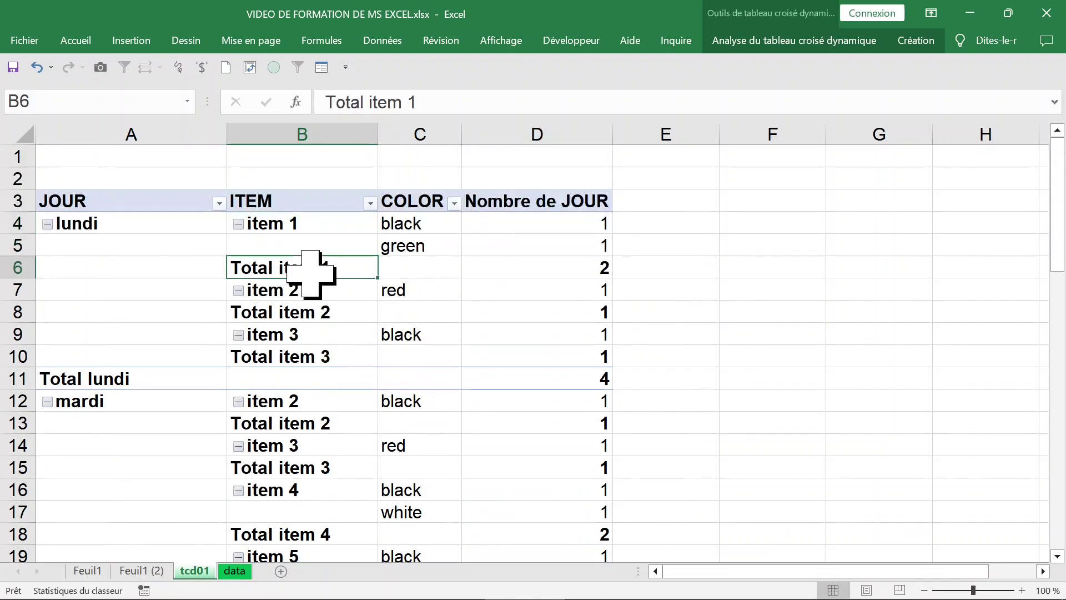
pyautogui.click(487, 283)
pyautogui.click(589, 268)
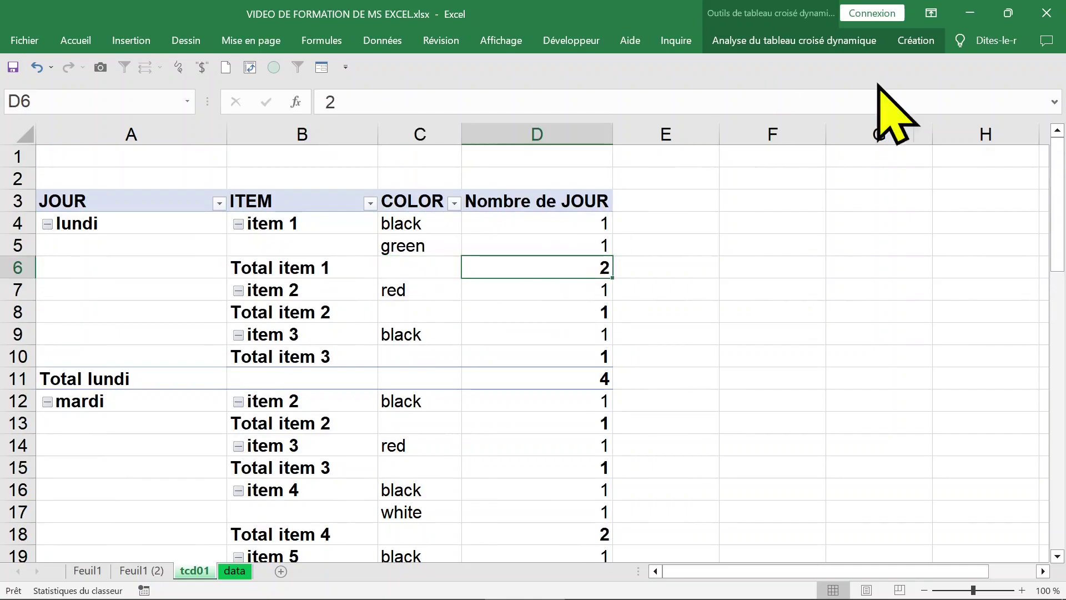
# Step: Set Sous-totaux to Ne pas afficher les sous-totaux, leaving one count line per colour
pyautogui.click(917, 40)
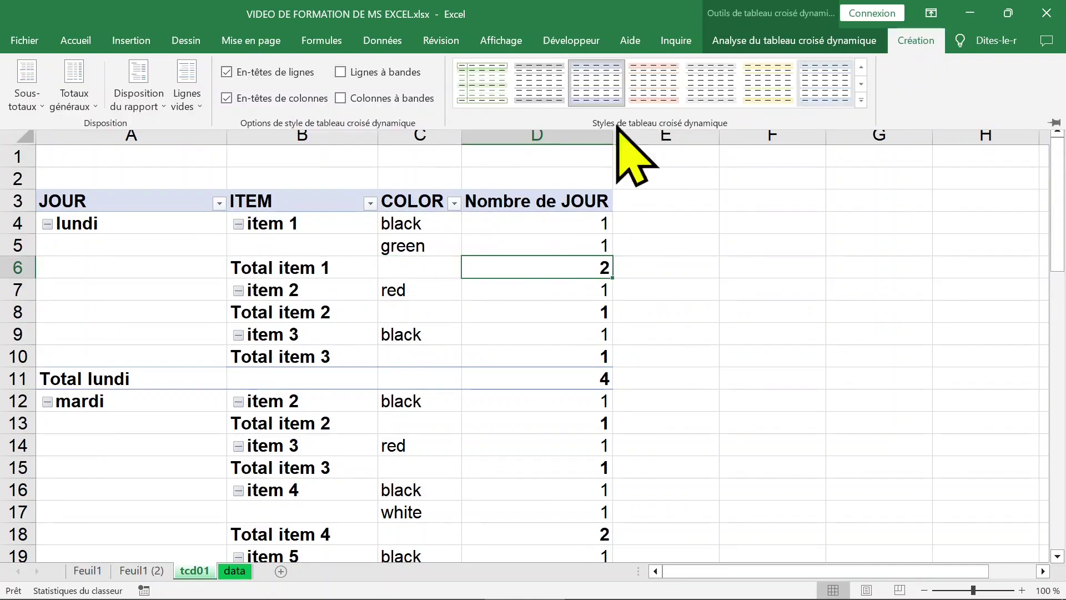
pyautogui.click(27, 83)
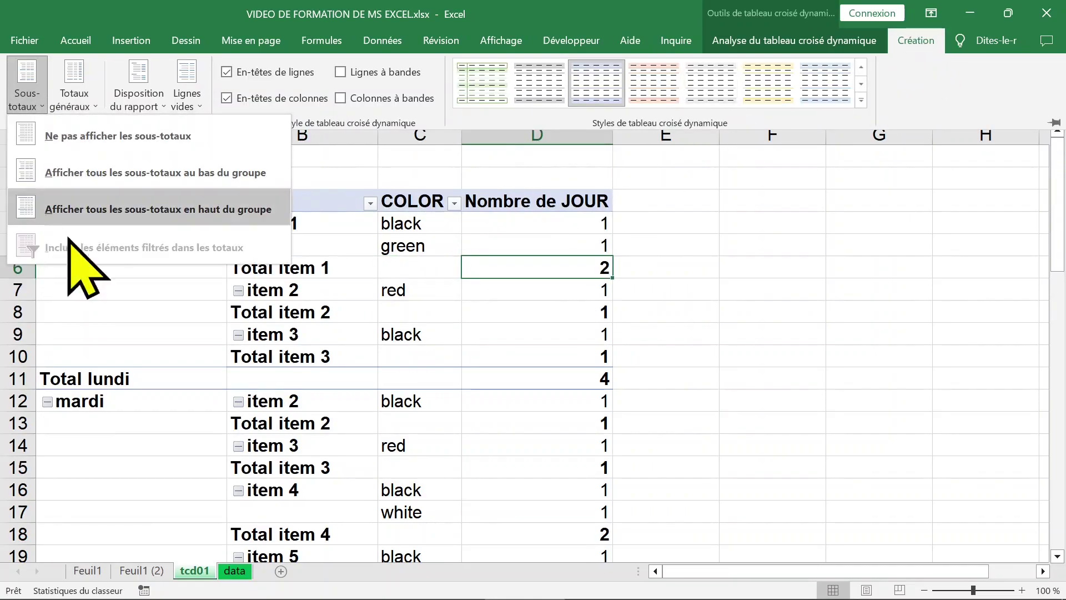
pyautogui.click(168, 142)
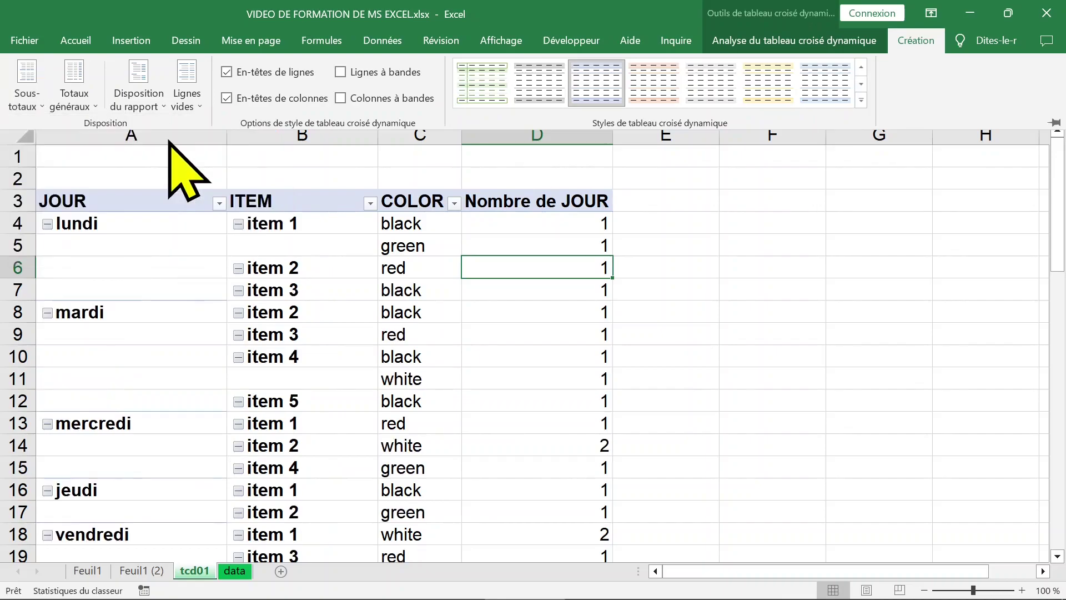
pyautogui.click(433, 275)
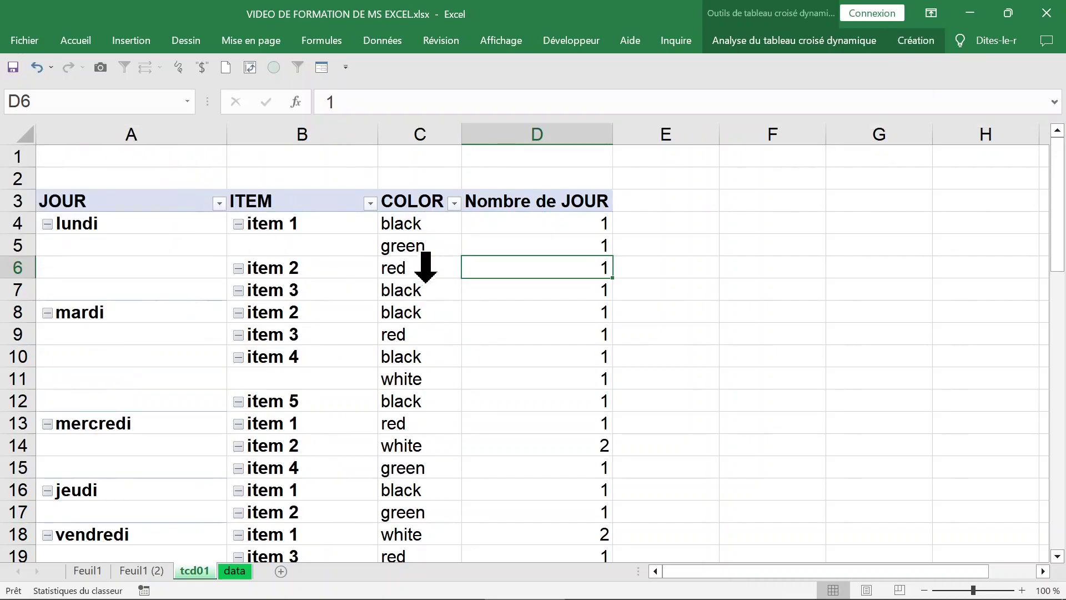
pyautogui.click(433, 273)
pyautogui.click(430, 248)
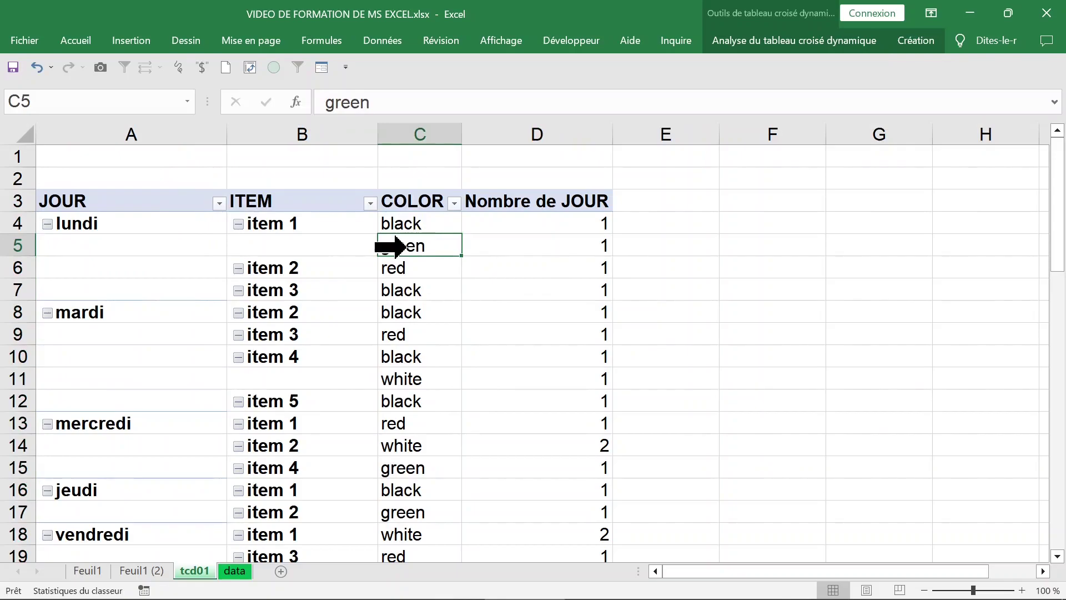
# Step: Move COLOR from Lignes to Colonnes, spreading counts across black, green, red and white
pyautogui.rightClick(398, 246)
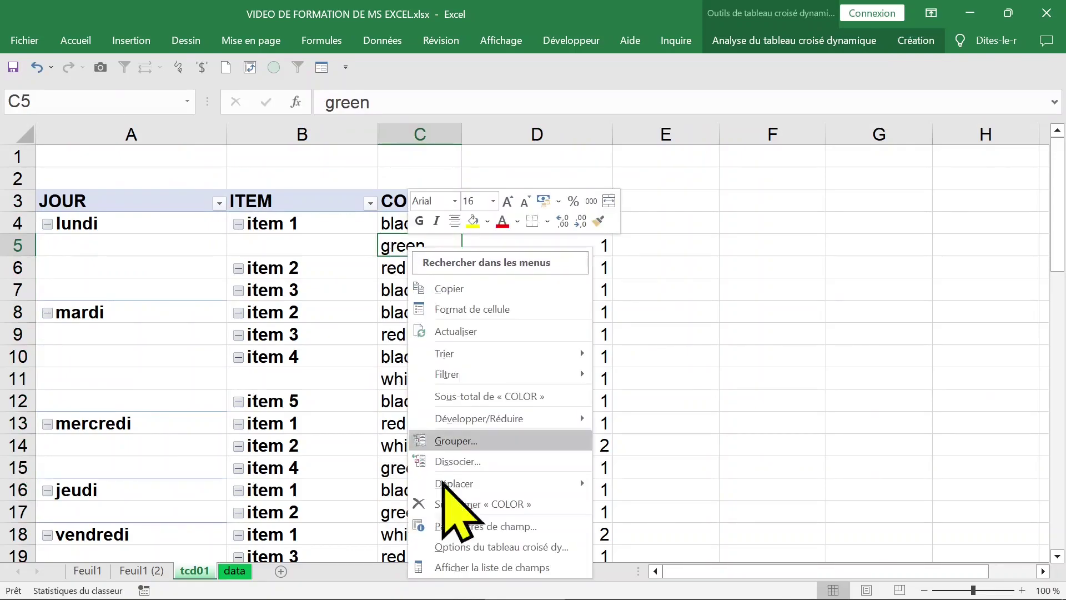
pyautogui.click(525, 566)
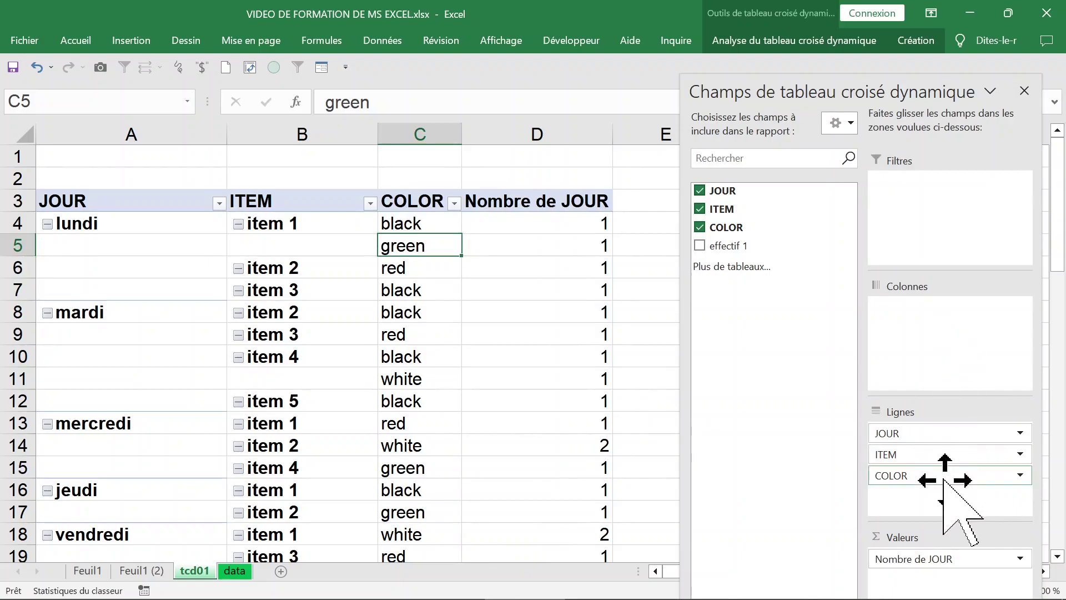
pyautogui.moveTo(945, 480); pyautogui.dragTo(947, 332)
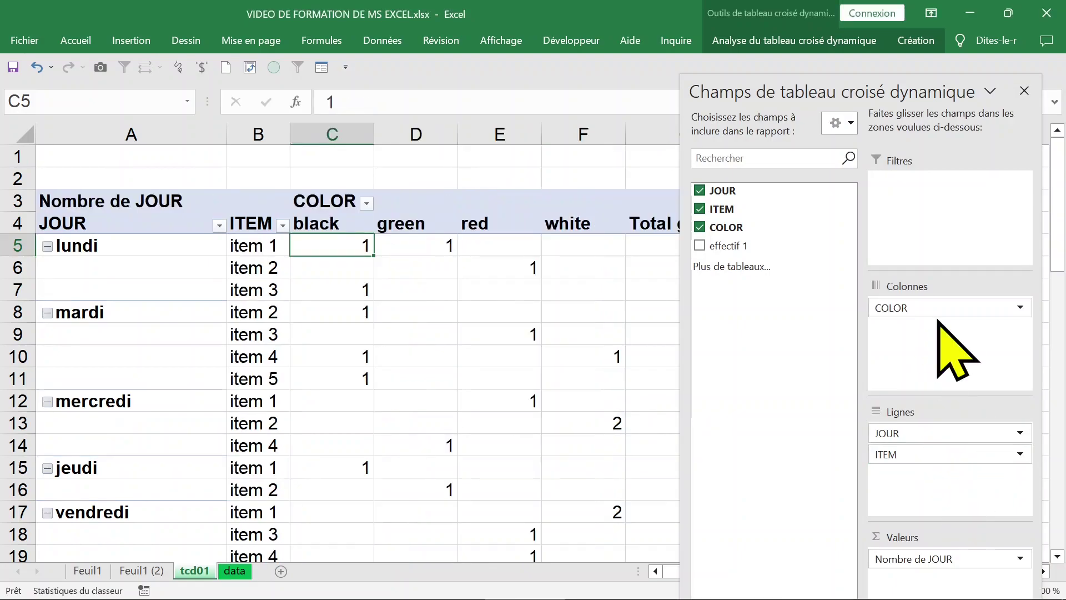
pyautogui.click(1025, 91)
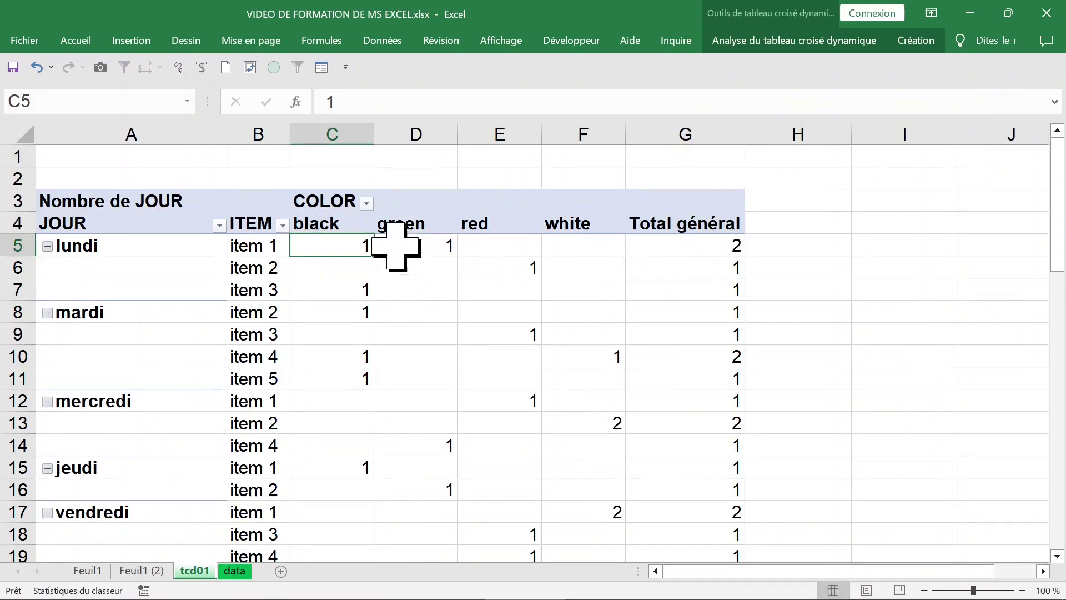
# Step: Autofit pivot columns C through G and column A to their contents
pyautogui.moveTo(345, 134); pyautogui.dragTo(702, 178)
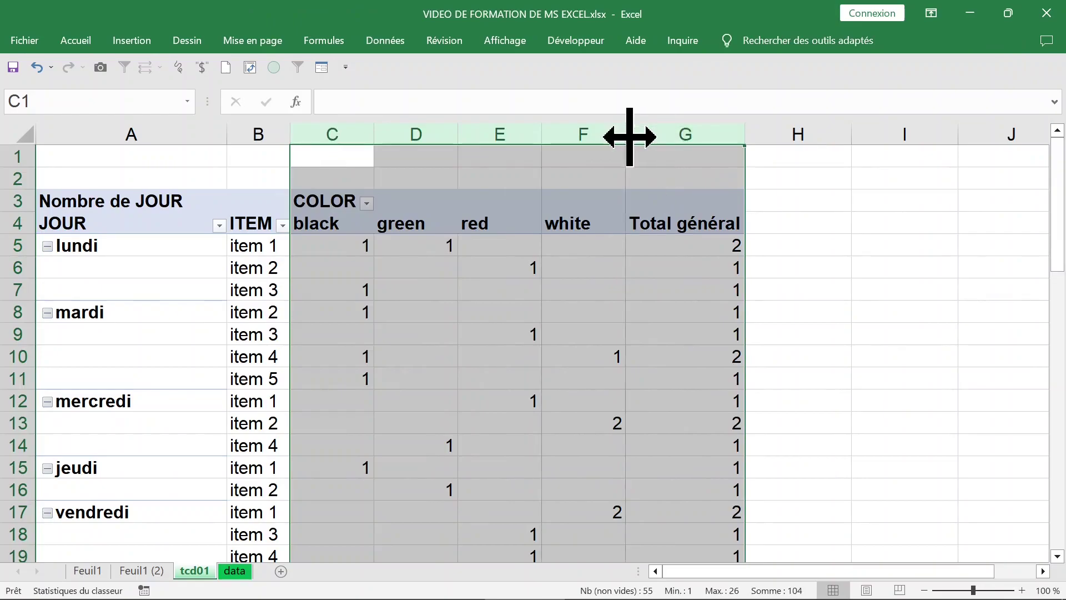
pyautogui.doubleClick(629, 138)
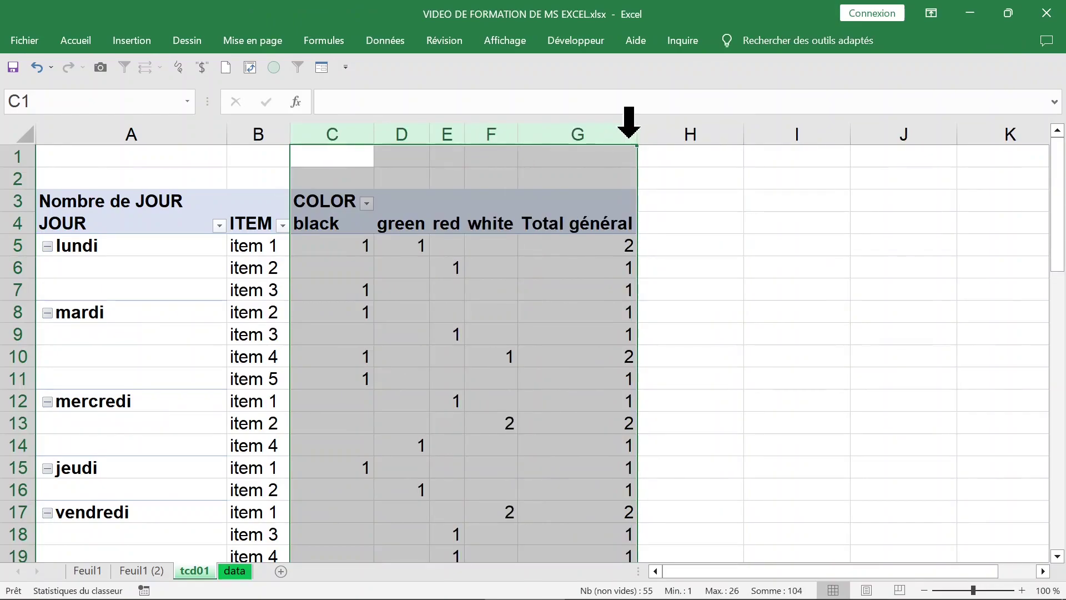
pyautogui.click(274, 250)
pyautogui.click(155, 261)
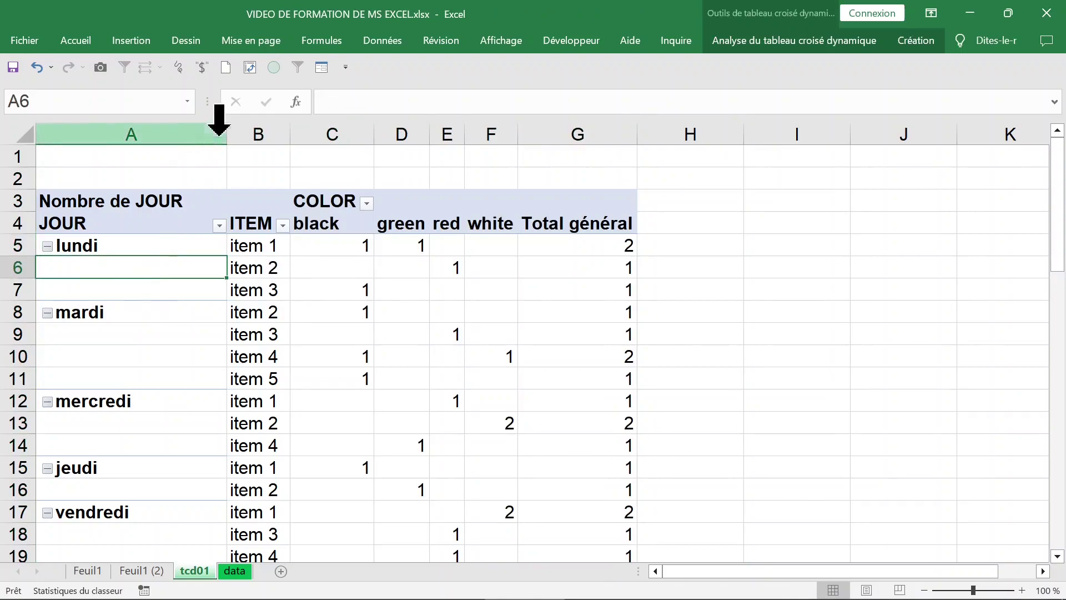
pyautogui.doubleClick(226, 133)
pyautogui.click(302, 272)
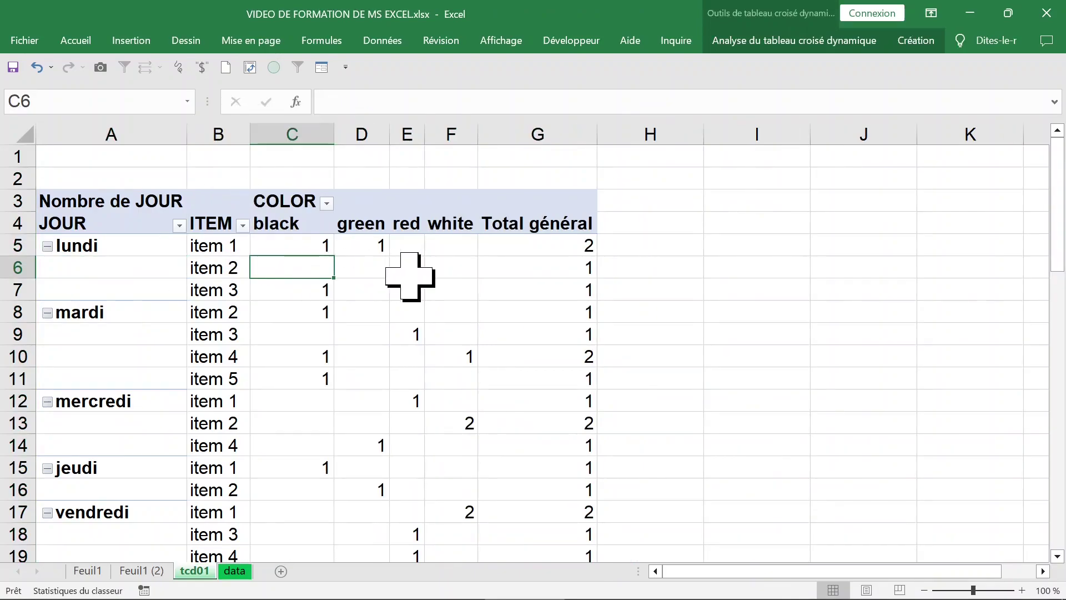
pyautogui.click(414, 250)
pyautogui.click(349, 290)
pyautogui.click(299, 249)
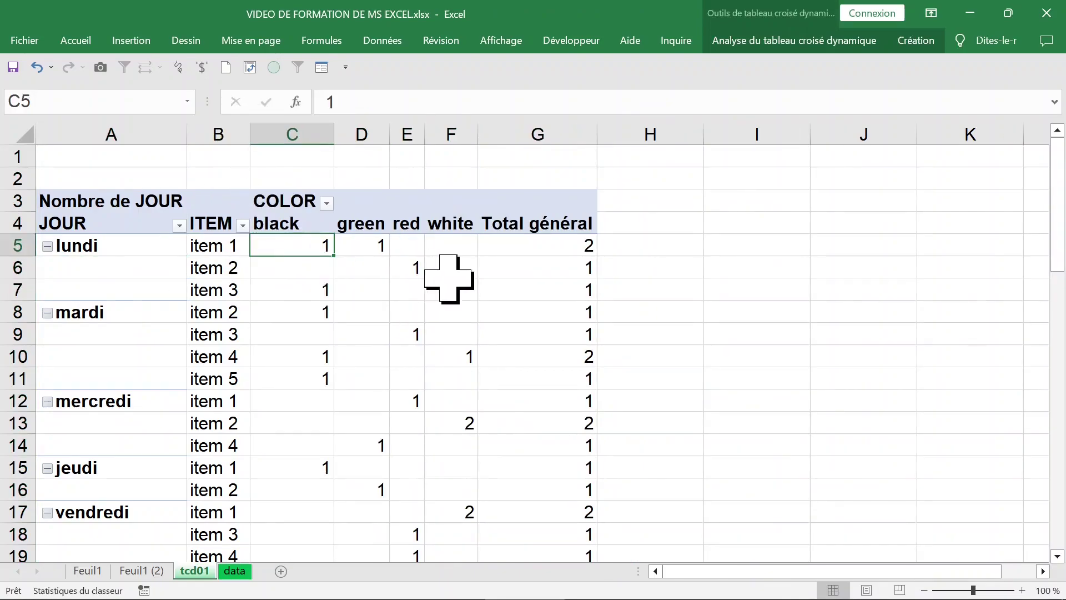
pyautogui.click(449, 268)
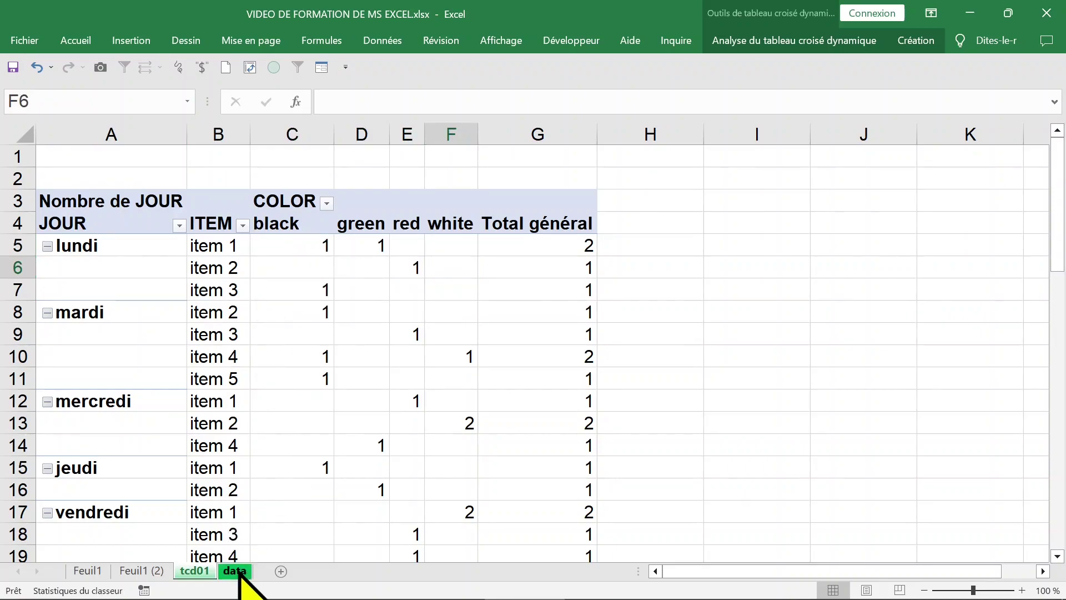
# Step: Look up the effectif 1 column on the data sheet, then return to tcd01
pyautogui.click(236, 571)
pyautogui.click(185, 242)
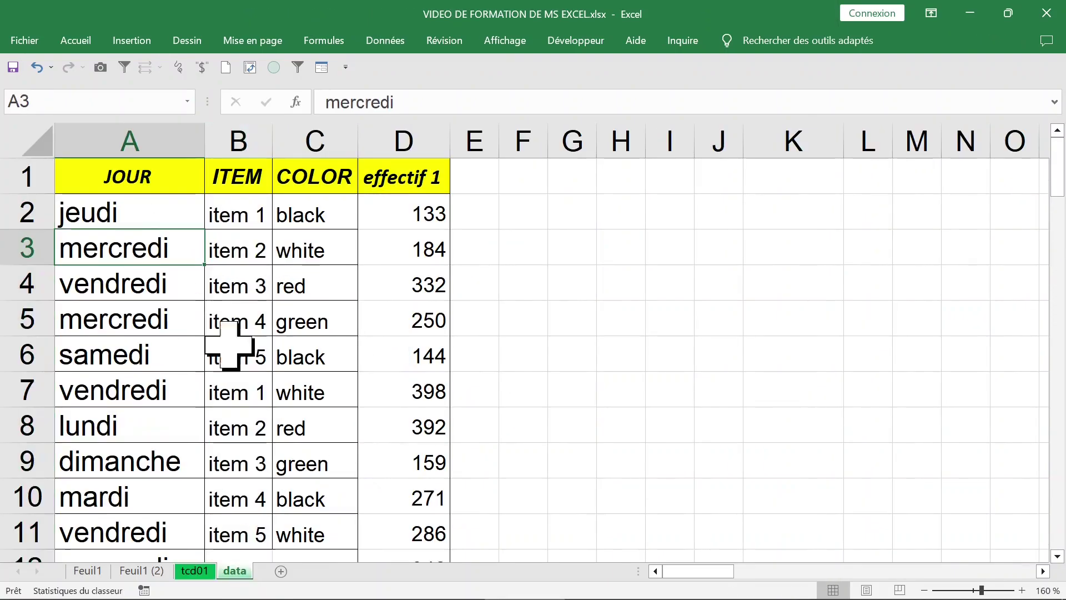
pyautogui.click(417, 234)
pyautogui.click(424, 136)
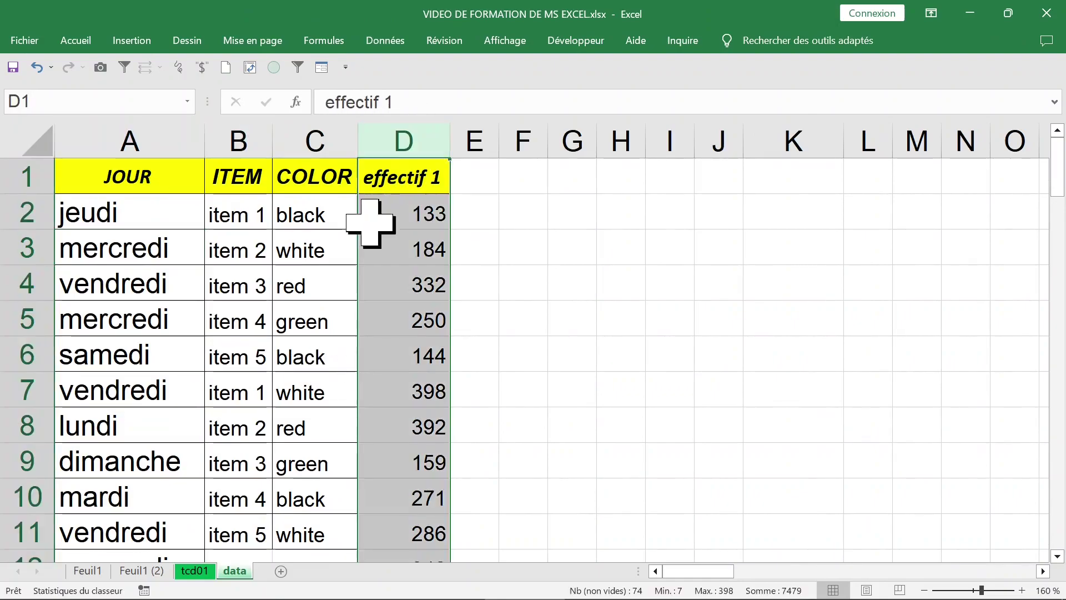
pyautogui.click(194, 571)
pyautogui.click(364, 356)
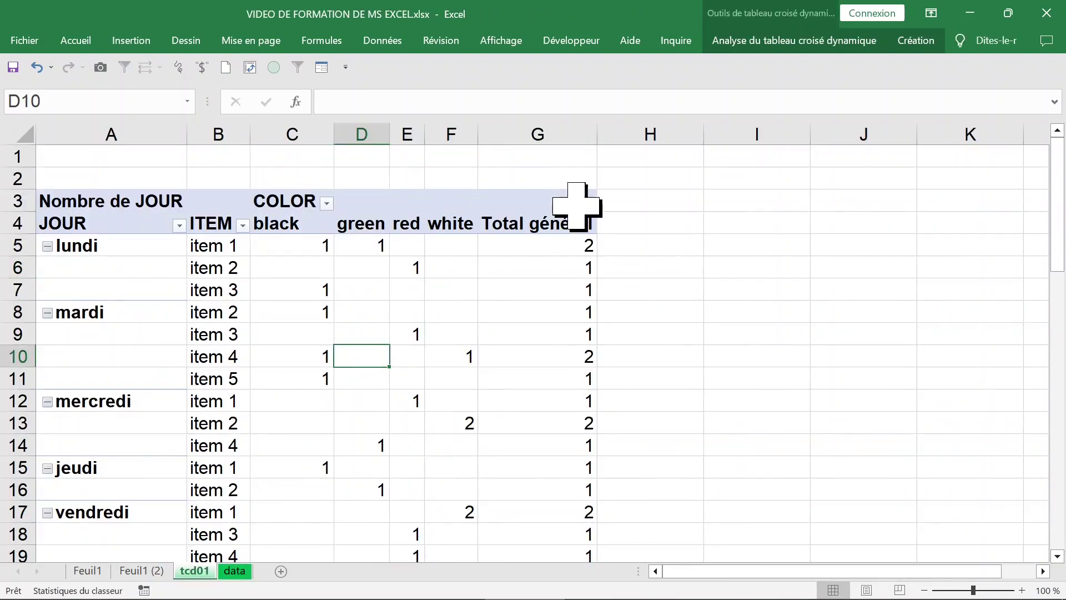
# Step: Replace Nombre de JOUR with the sum of effectif 1, e.g. 463 for lundi item 1
pyautogui.click(913, 42)
pyautogui.click(831, 42)
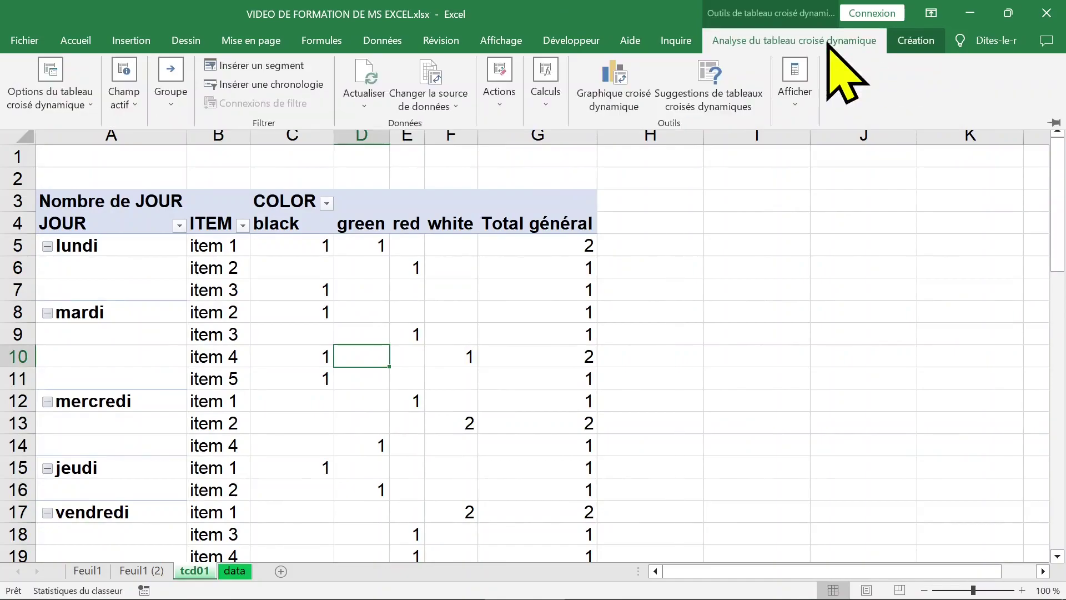
pyautogui.click(796, 93)
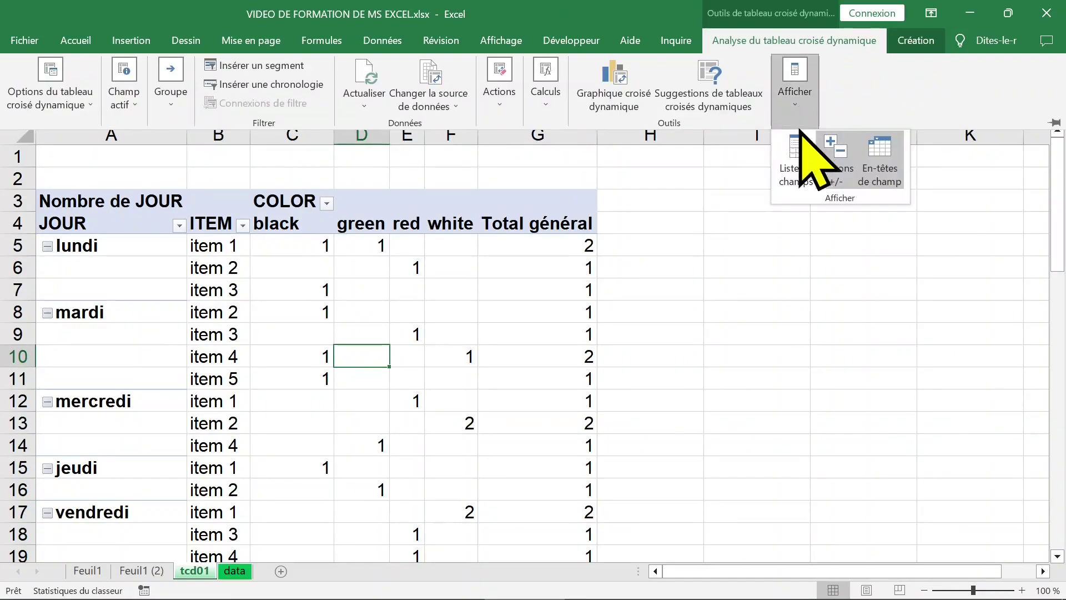
pyautogui.click(798, 155)
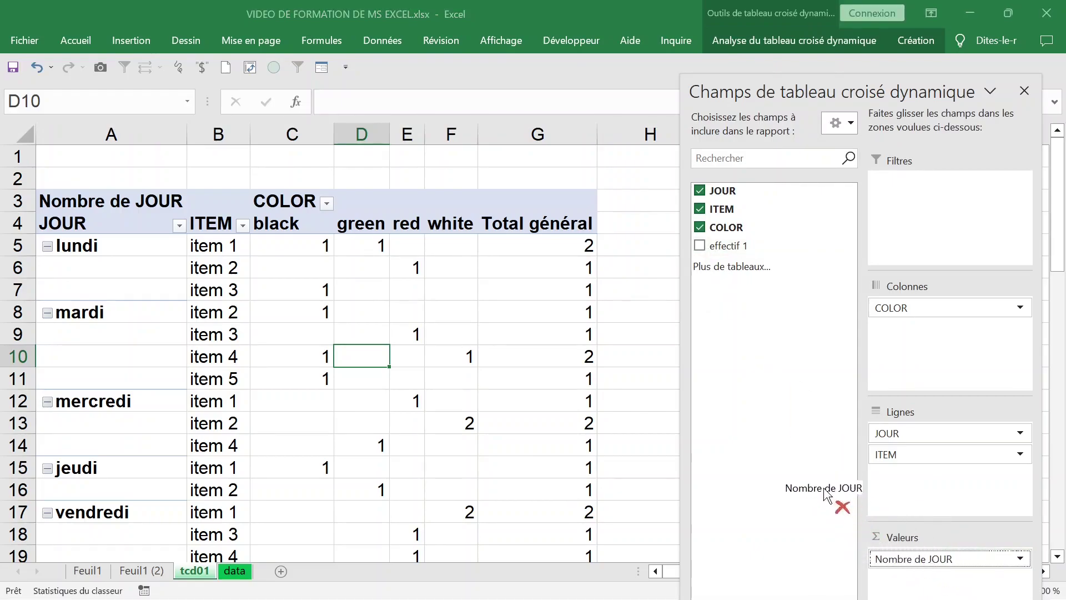
pyautogui.moveTo(944, 559); pyautogui.dragTo(788, 459)
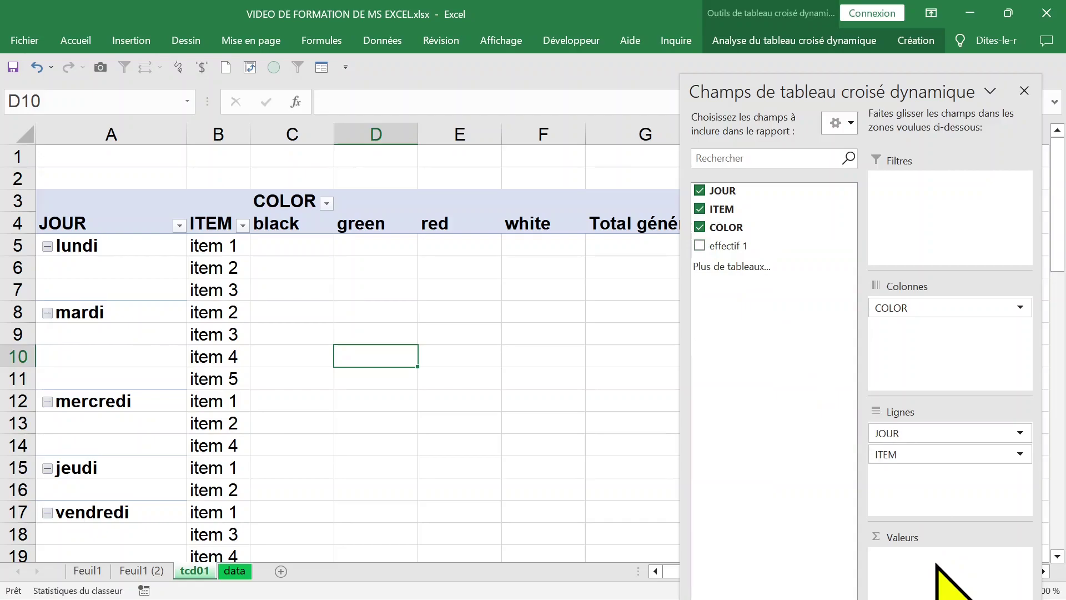
pyautogui.click(700, 245)
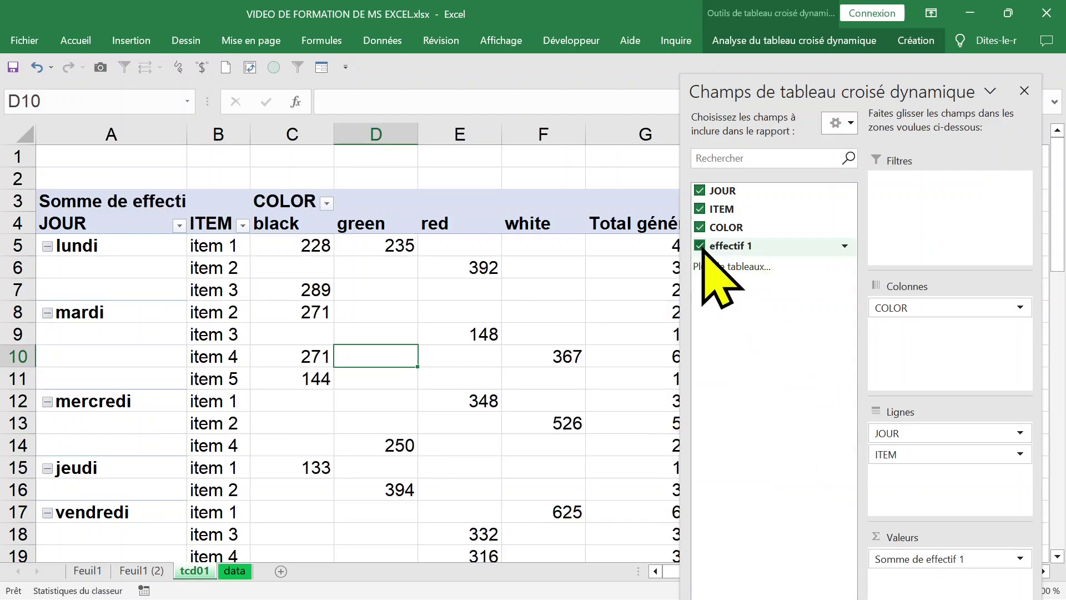
pyautogui.click(1025, 90)
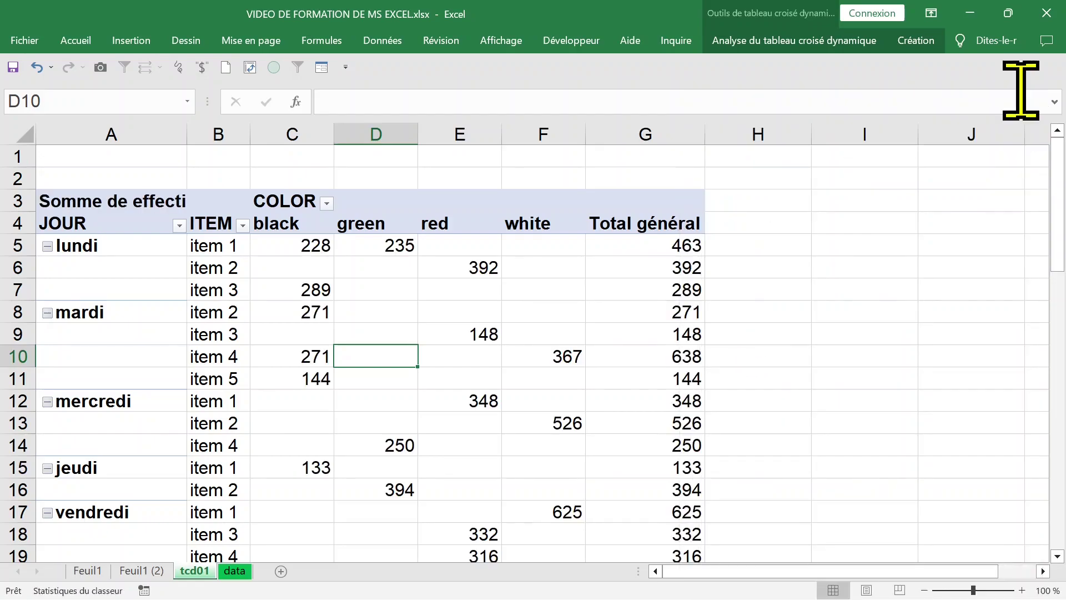
pyautogui.click(359, 298)
# Step: Inspect the blank cells in the white column of the pivot, such as lundi item 1
pyautogui.click(548, 266)
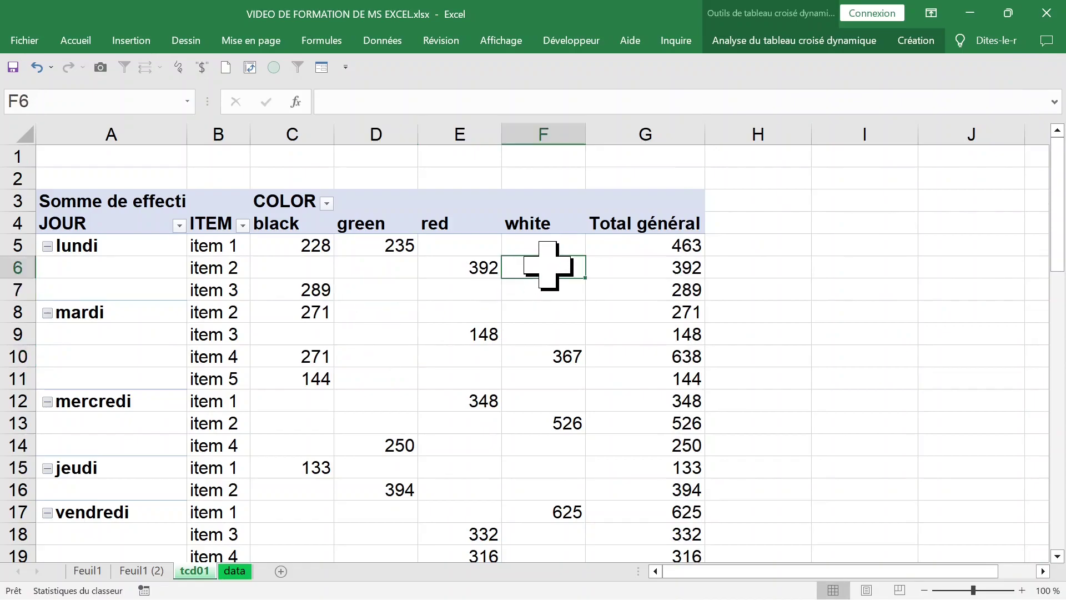
pyautogui.moveTo(536, 241); pyautogui.dragTo(543, 333)
pyautogui.click(560, 269)
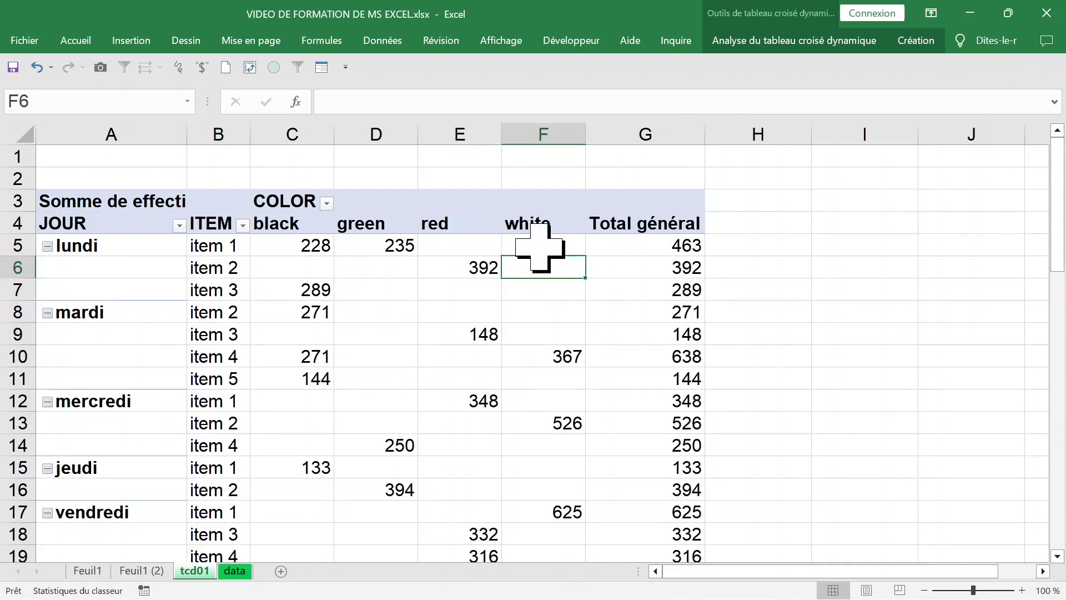
pyautogui.click(542, 250)
pyautogui.click(543, 340)
pyautogui.click(533, 294)
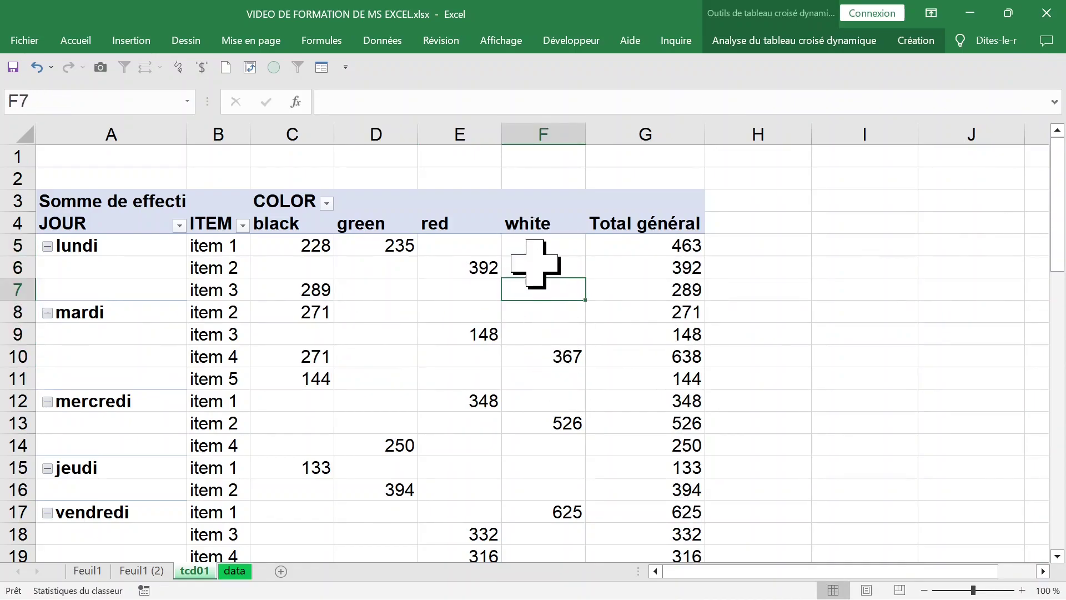
pyautogui.click(535, 266)
pyautogui.click(536, 244)
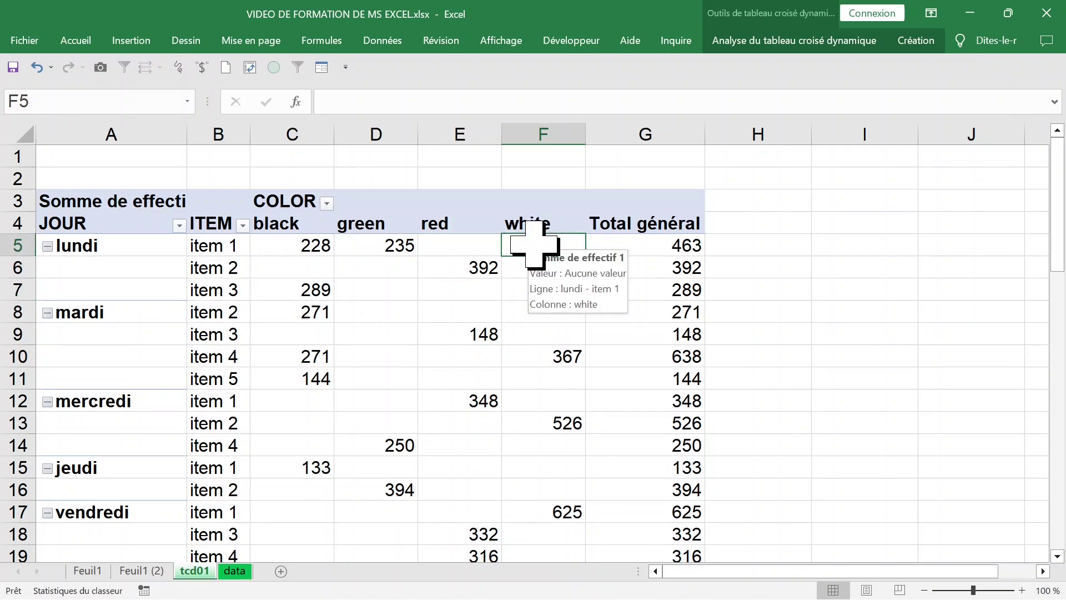
# Step: In the pivot options, make empty cells display 0
pyautogui.rightClick(534, 244)
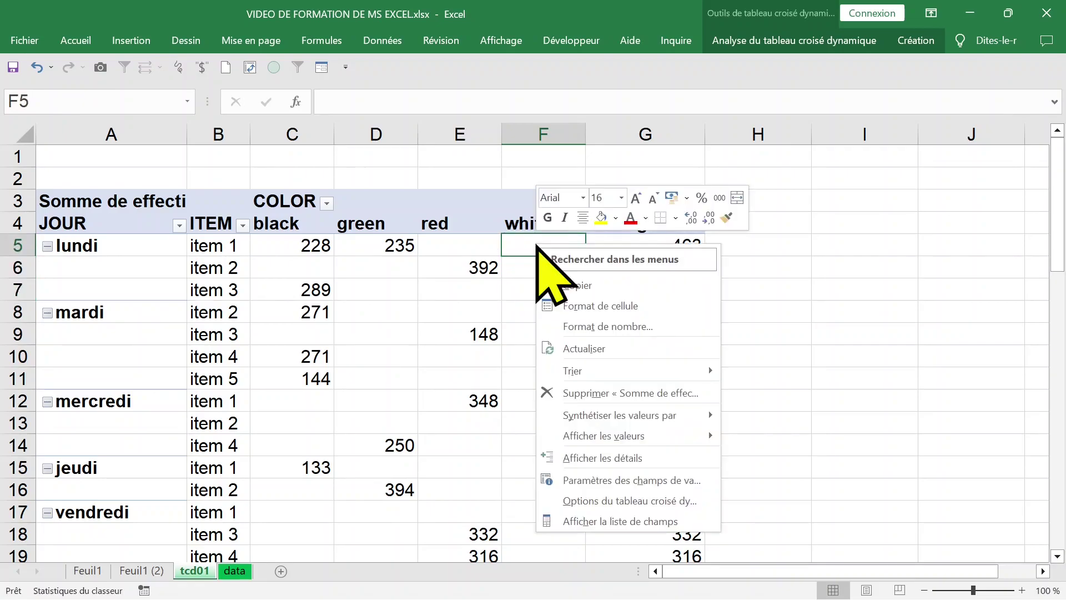
pyautogui.click(575, 501)
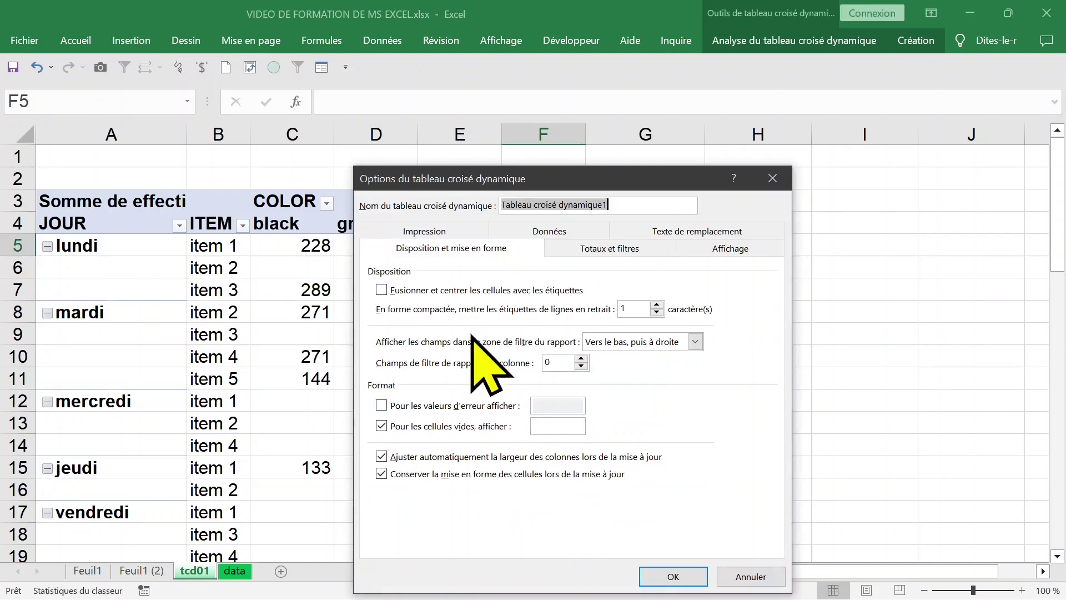
pyautogui.click(442, 250)
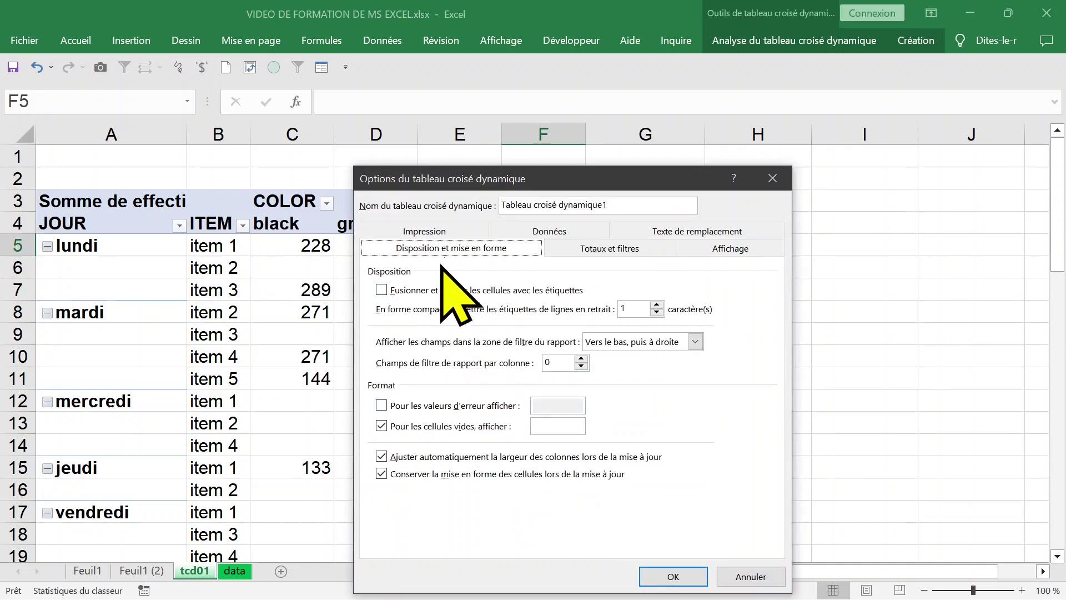
pyautogui.click(443, 428)
pyautogui.click(442, 429)
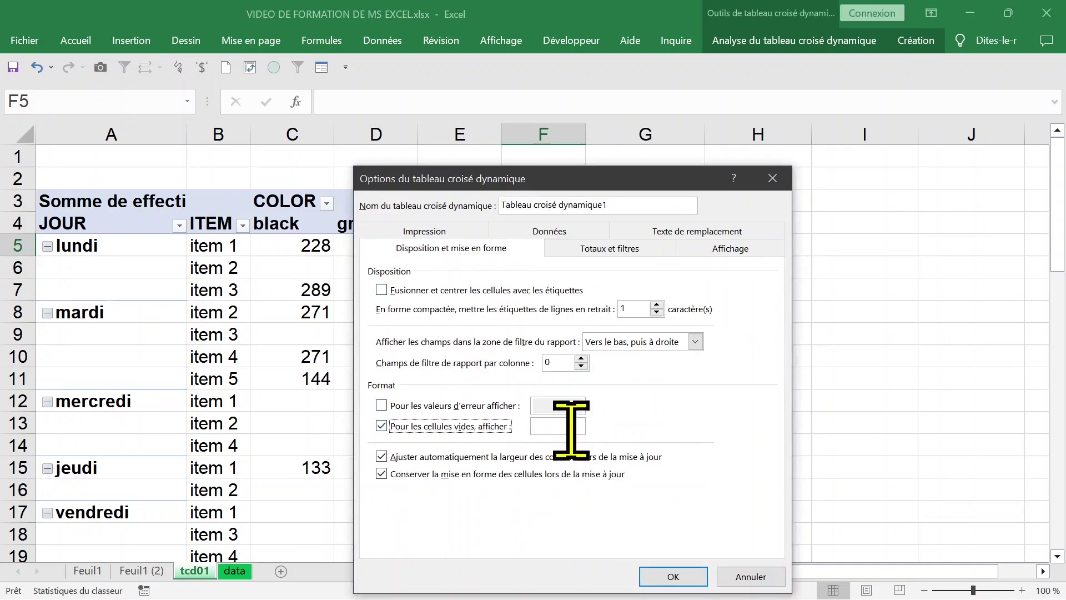
pyautogui.click(564, 426)
pyautogui.write('0')
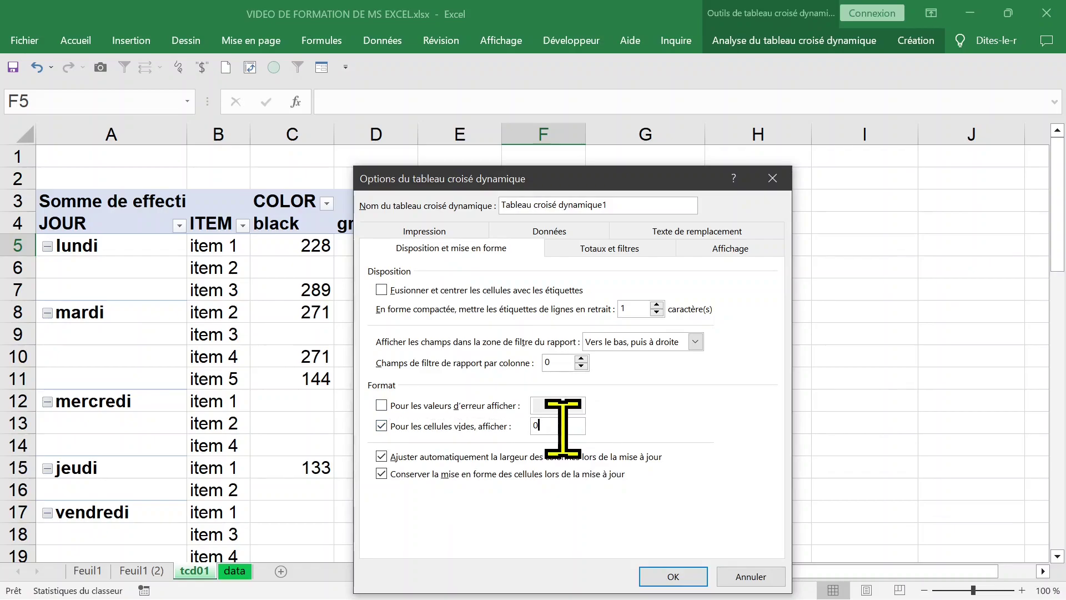
pyautogui.press('Return')
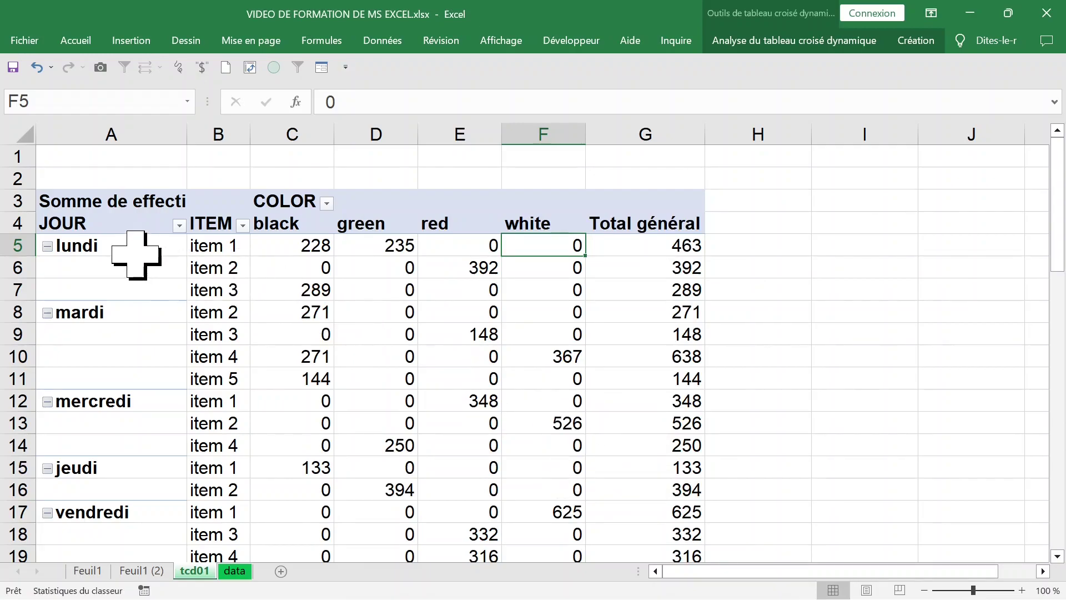
pyautogui.click(136, 253)
pyautogui.click(189, 270)
# Step: Move ITEM above JOUR in the Lignes area so days nest under each item
pyautogui.click(371, 272)
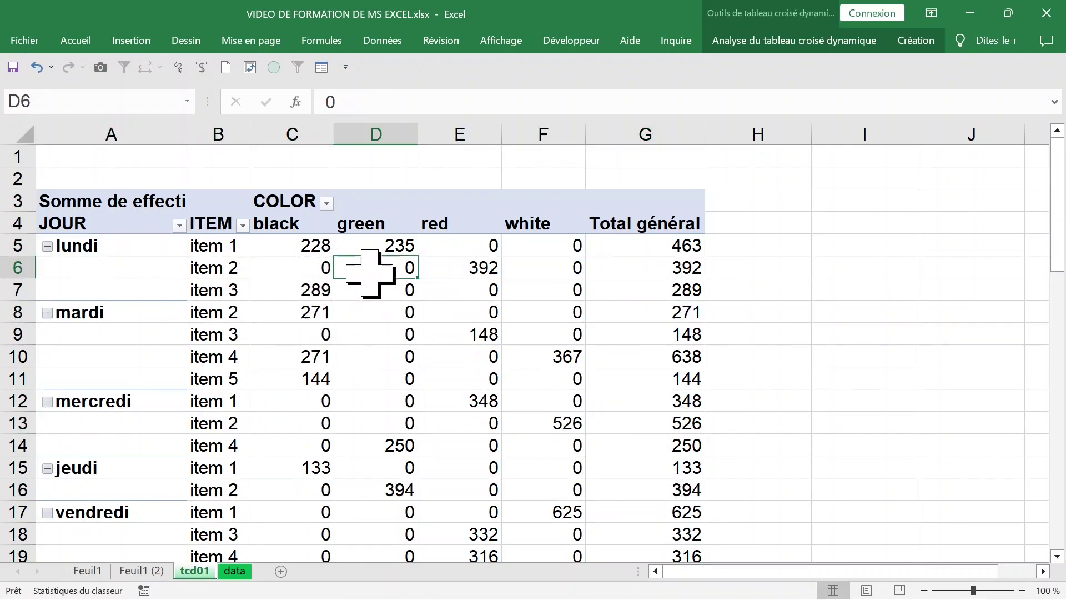
pyautogui.click(224, 244)
pyautogui.click(222, 241)
pyautogui.rightClick(225, 251)
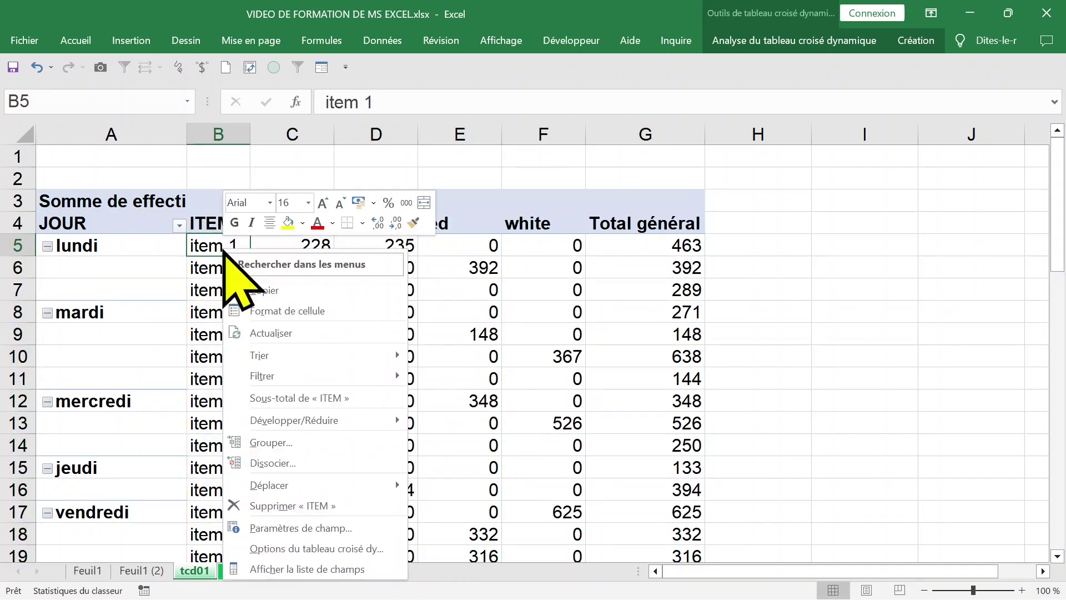
pyautogui.click(314, 568)
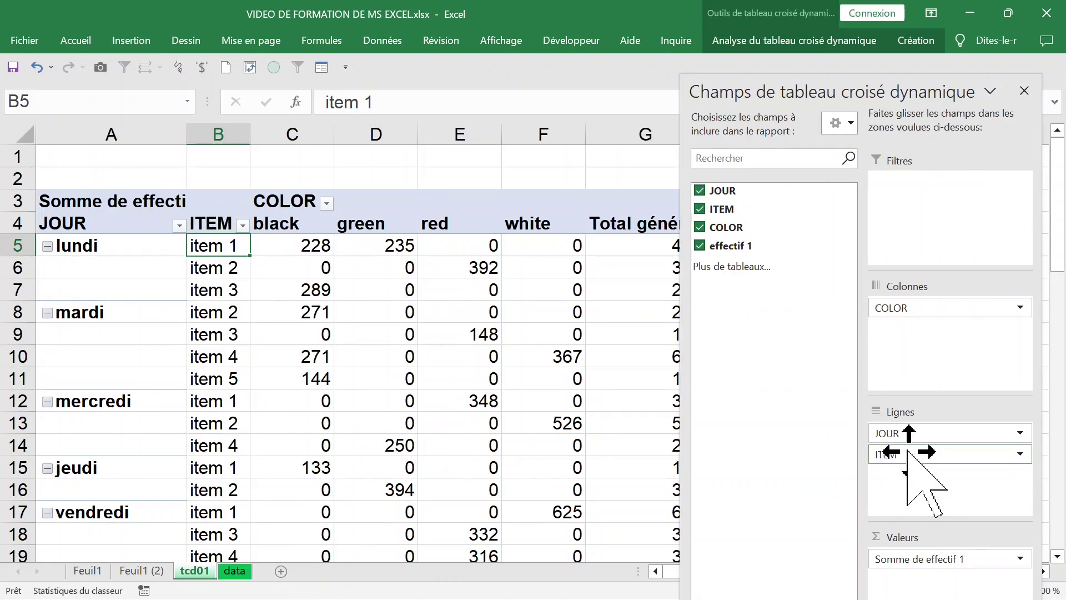
pyautogui.moveTo(935, 454)
pyautogui.mouseDown()
pyautogui.moveTo(947, 444)
pyautogui.moveTo(933, 429)
pyautogui.mouseUp()
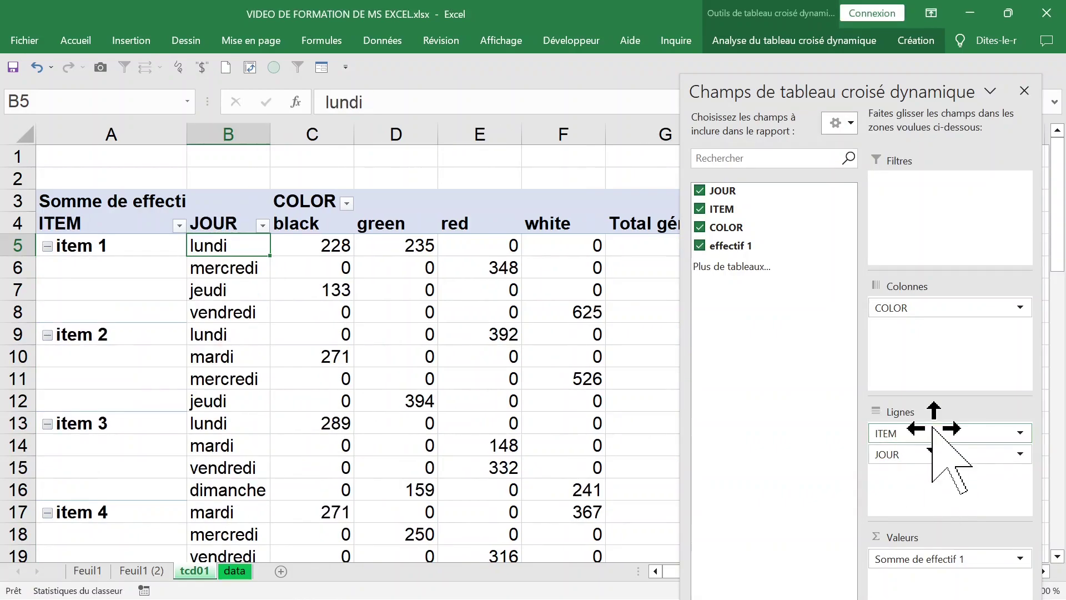
pyautogui.click(1025, 90)
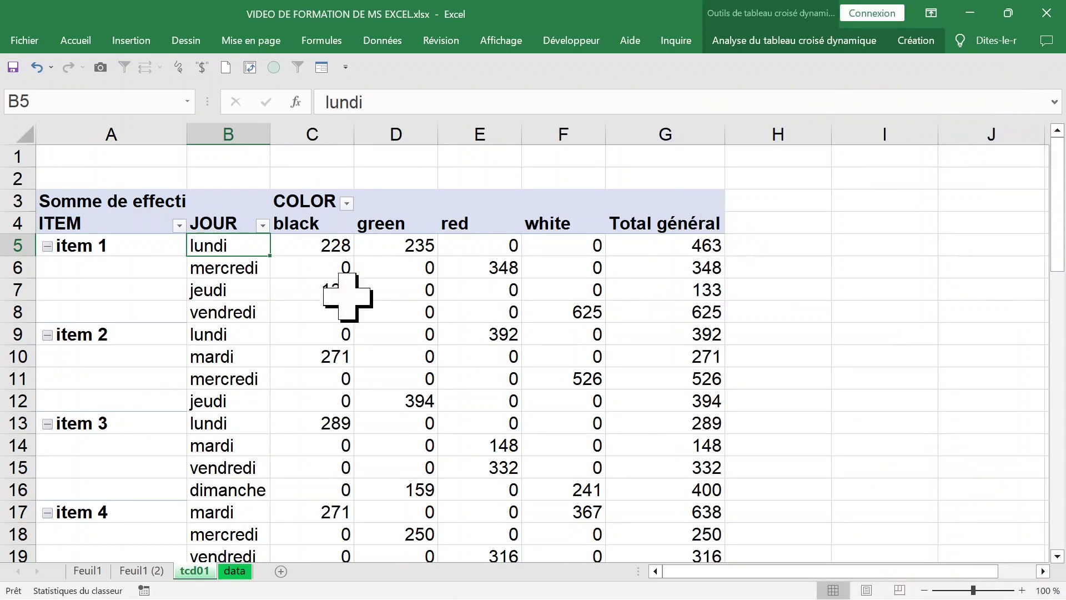
# Step: Check the blank label cells left under item 1, item 2 and item 3
pyautogui.moveTo(147, 274); pyautogui.dragTo(142, 311)
pyautogui.click(153, 383)
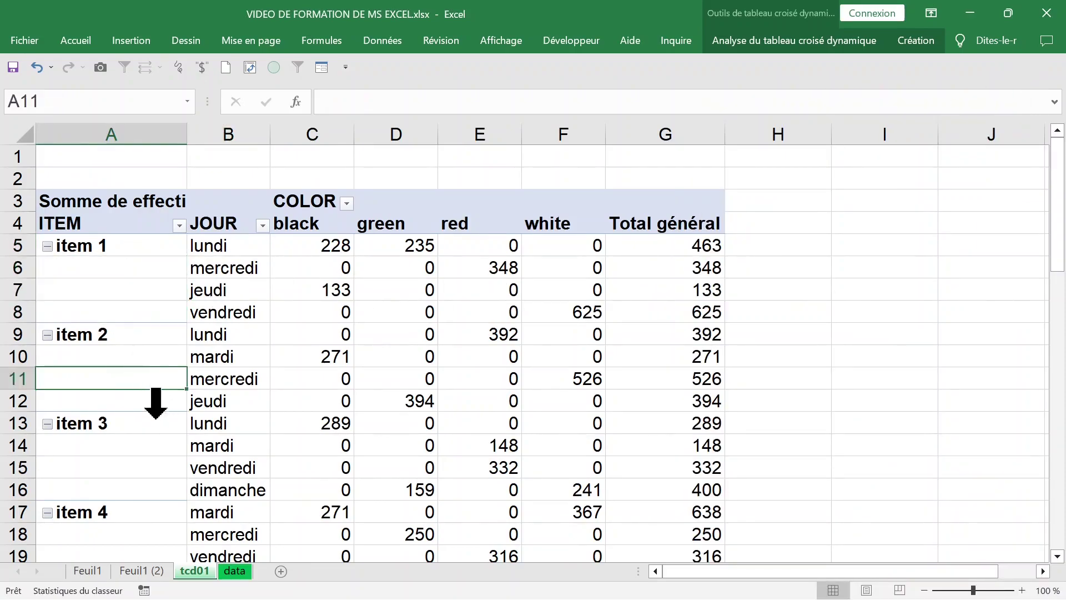
pyautogui.click(161, 423)
pyautogui.scroll(-2, 543, 402)
pyautogui.scroll(2, 543, 403)
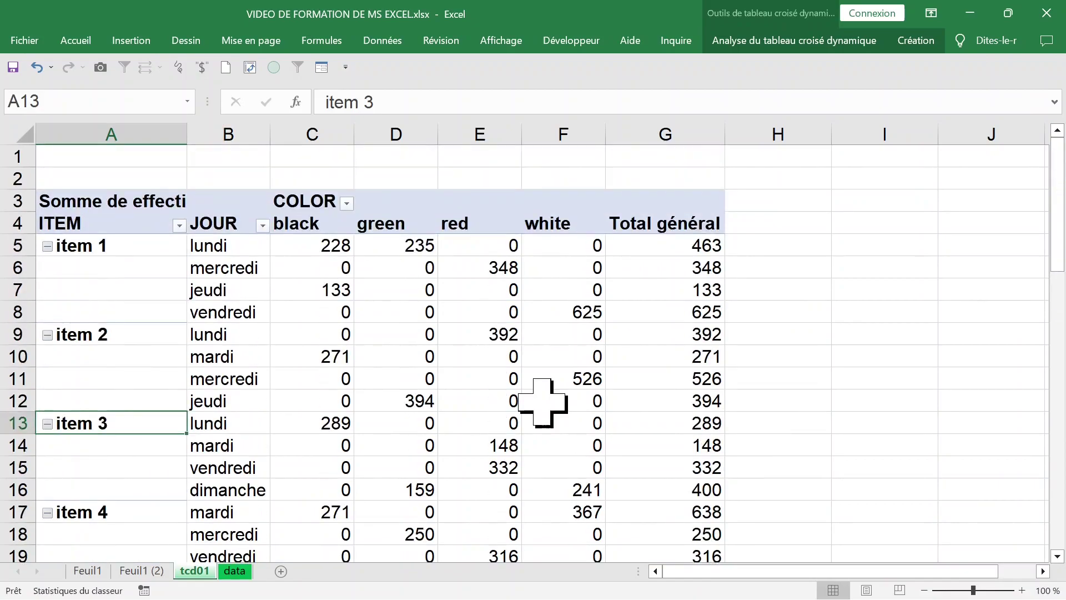
pyautogui.moveTo(110, 268)
pyautogui.mouseDown()
pyautogui.moveTo(111, 321)
pyautogui.moveTo(111, 267)
pyautogui.mouseUp()
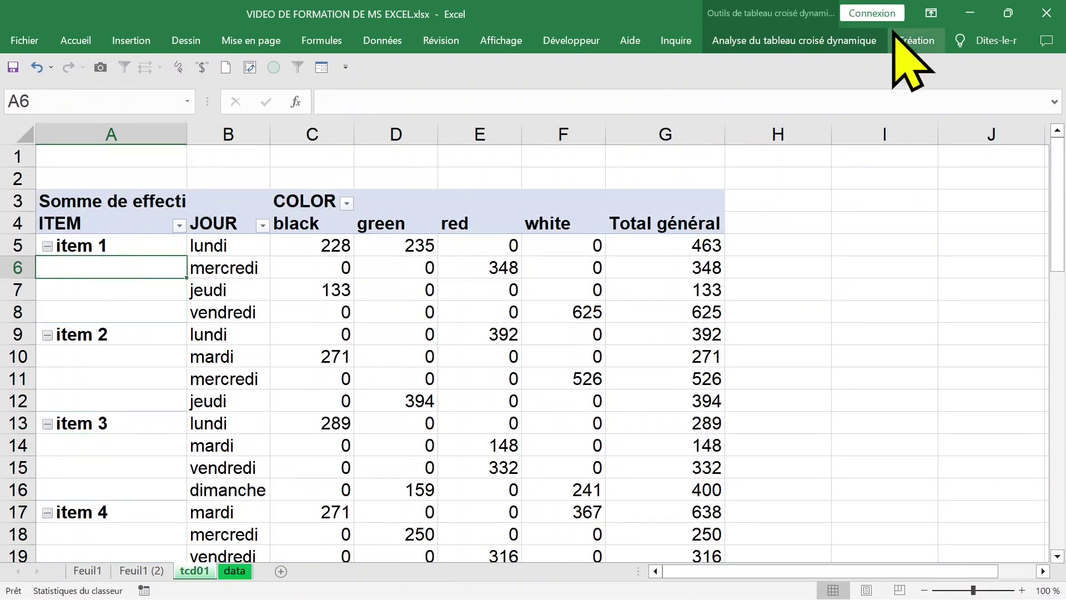
# Step: Choose Répéter toutes les étiquettes d'élément so each day row shows its item, e.g. item 1 beside mercredi
pyautogui.click(917, 40)
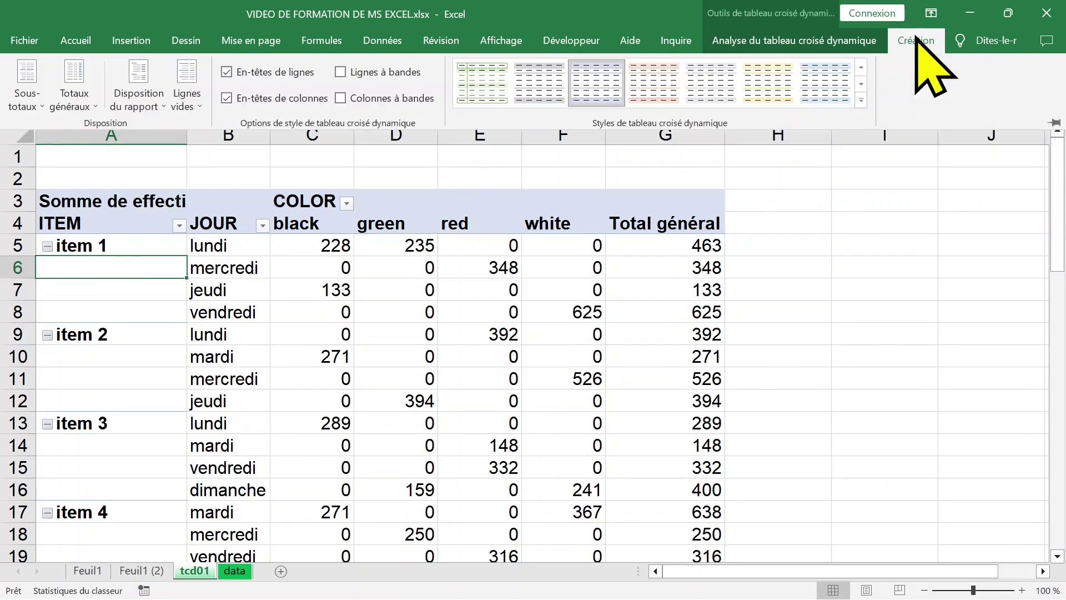
pyautogui.click(156, 103)
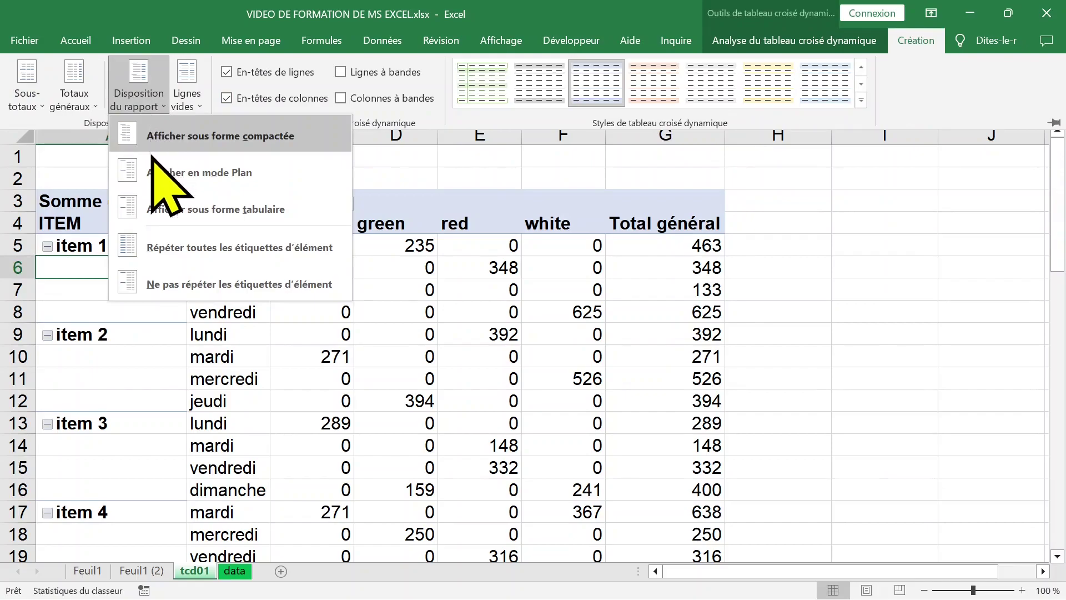
pyautogui.click(303, 247)
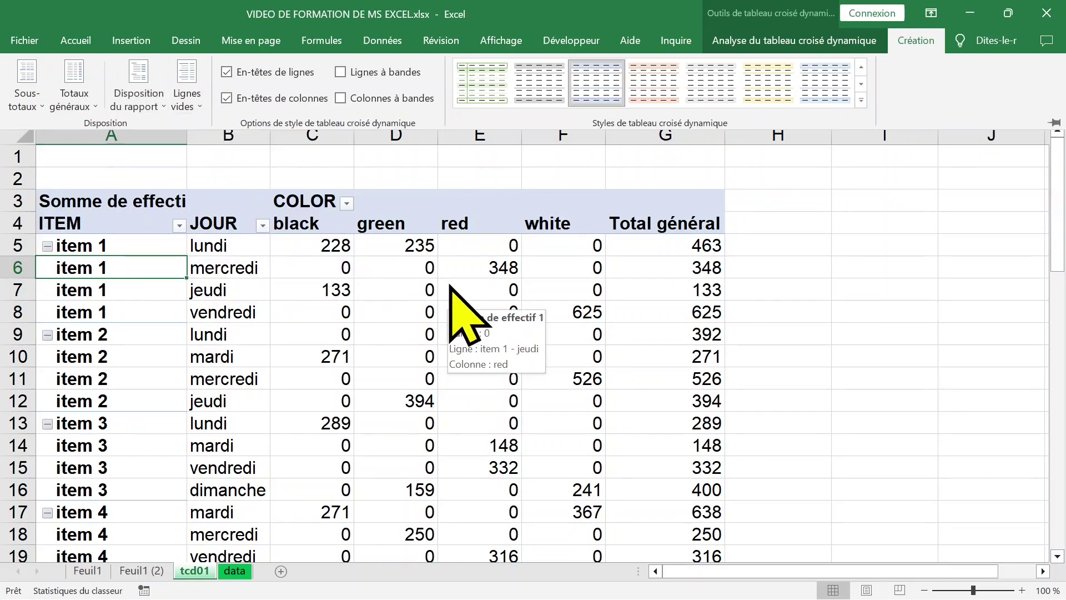
pyautogui.hotkey('ctrl', 'F1')
pyautogui.click(192, 356)
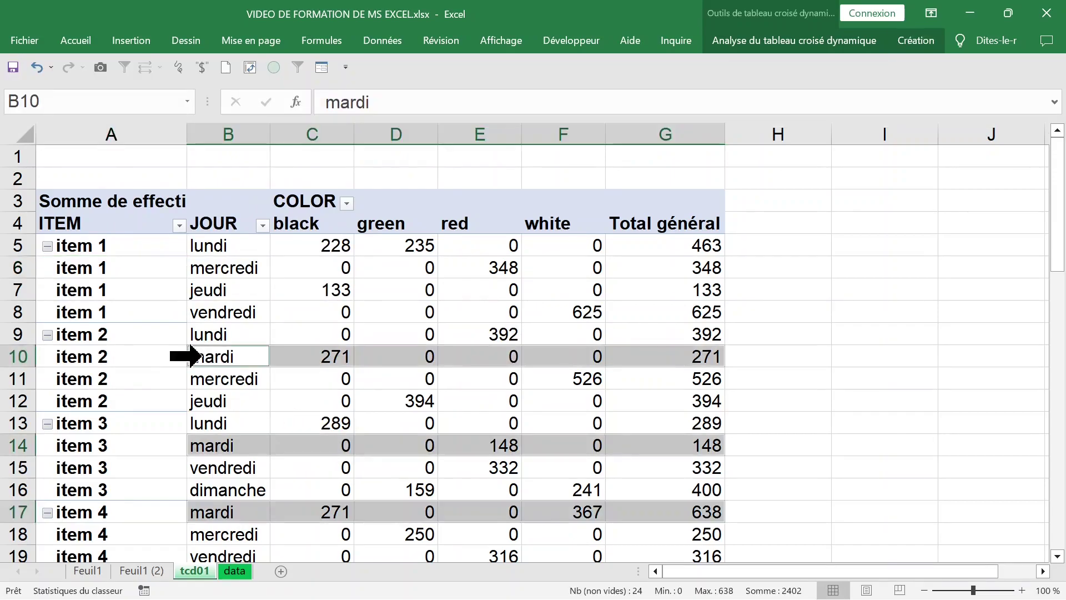
pyautogui.click(147, 291)
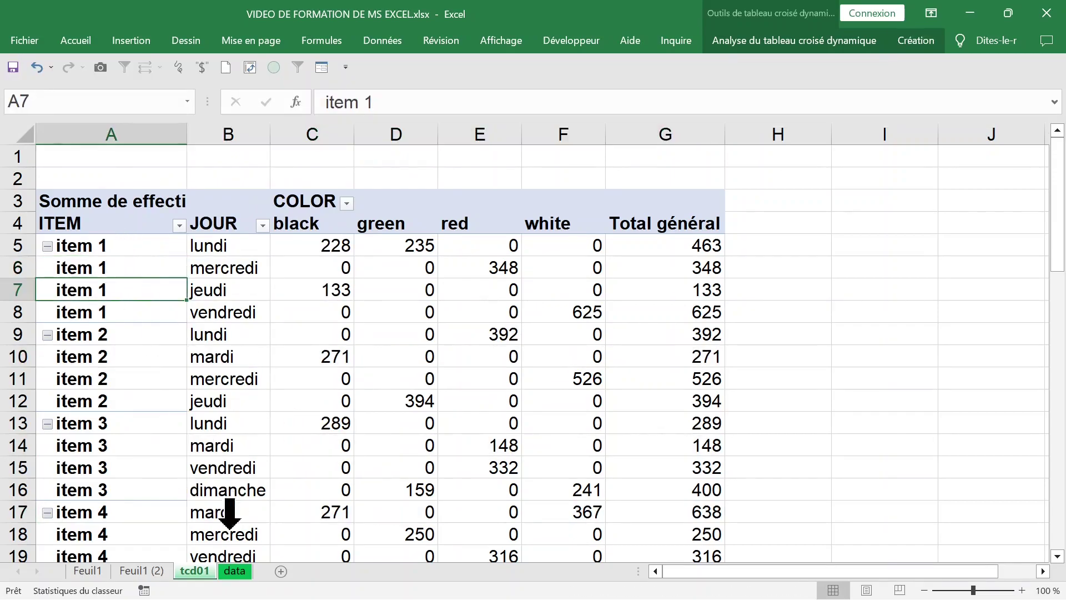
pyautogui.click(253, 269)
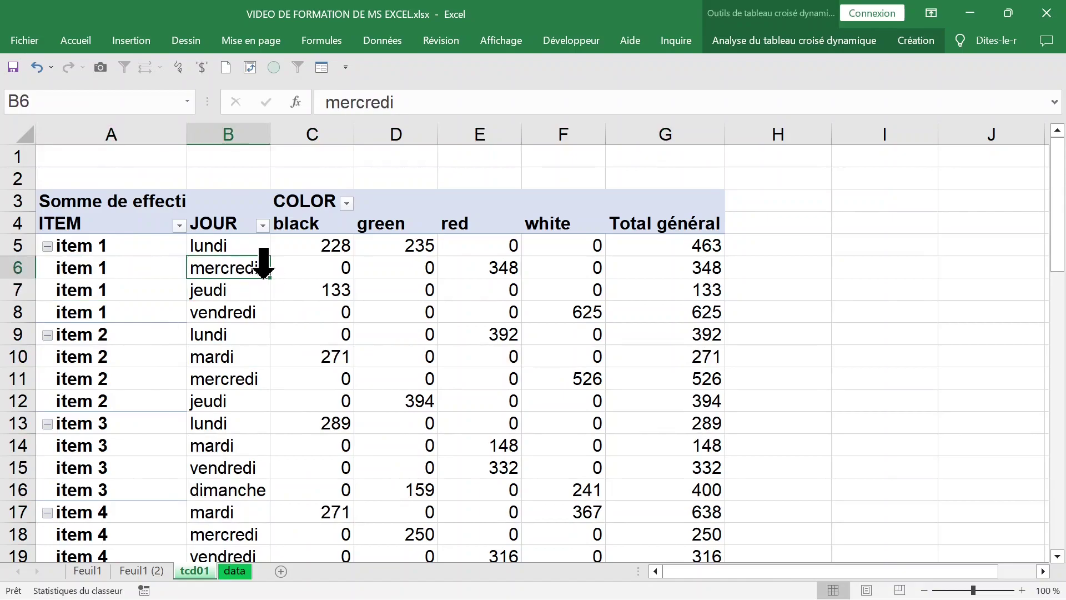
pyautogui.click(799, 41)
# Step: Move ITEM from Lignes to Filtres, leaving only days as rows
pyautogui.click(801, 64)
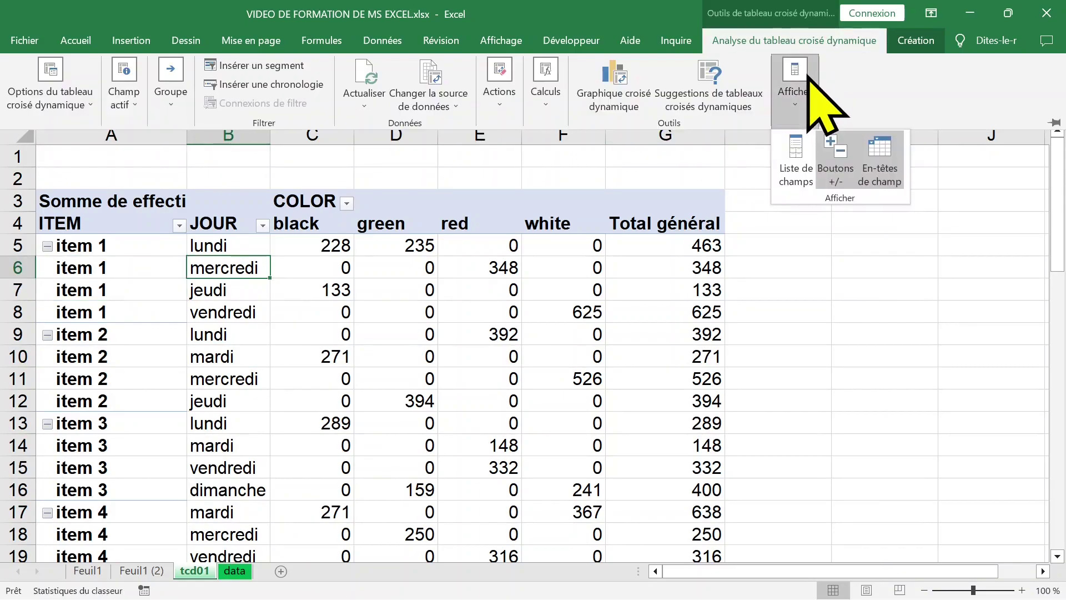
pyautogui.click(806, 139)
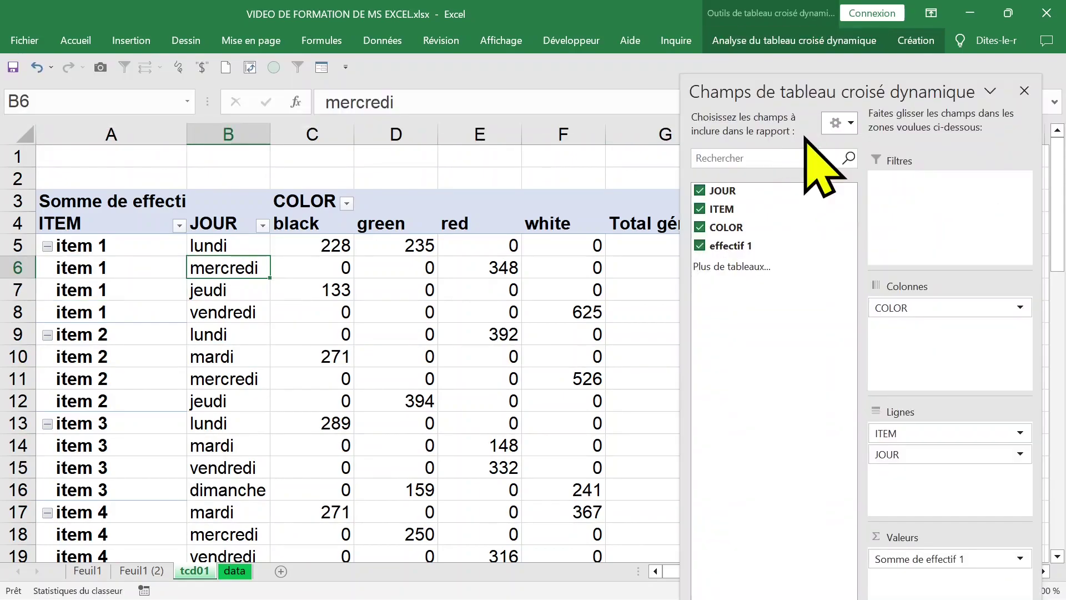
pyautogui.click(958, 437)
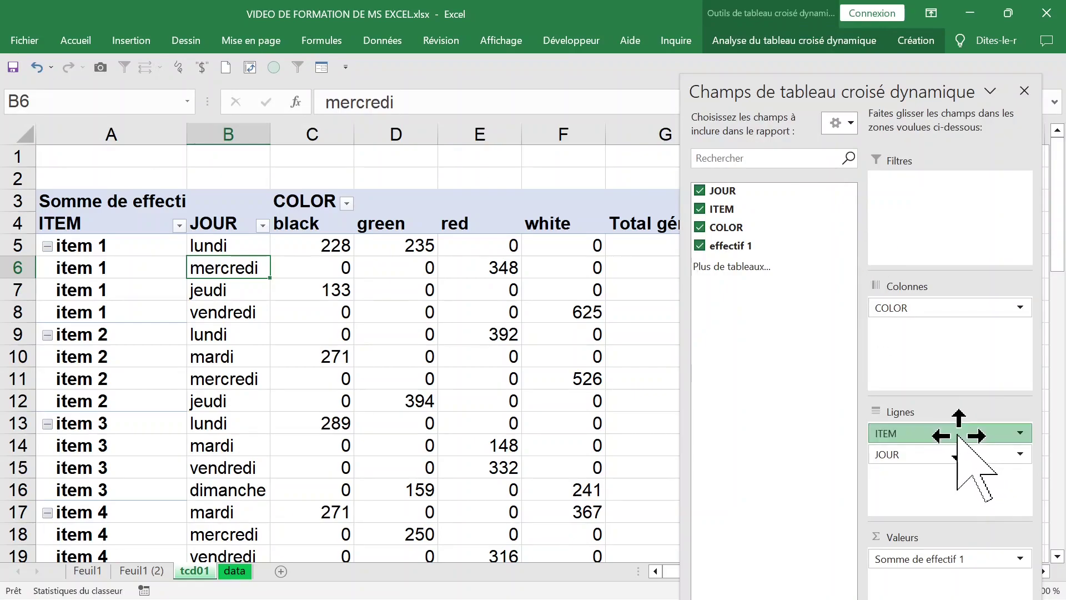
pyautogui.moveTo(958, 436); pyautogui.dragTo(933, 216)
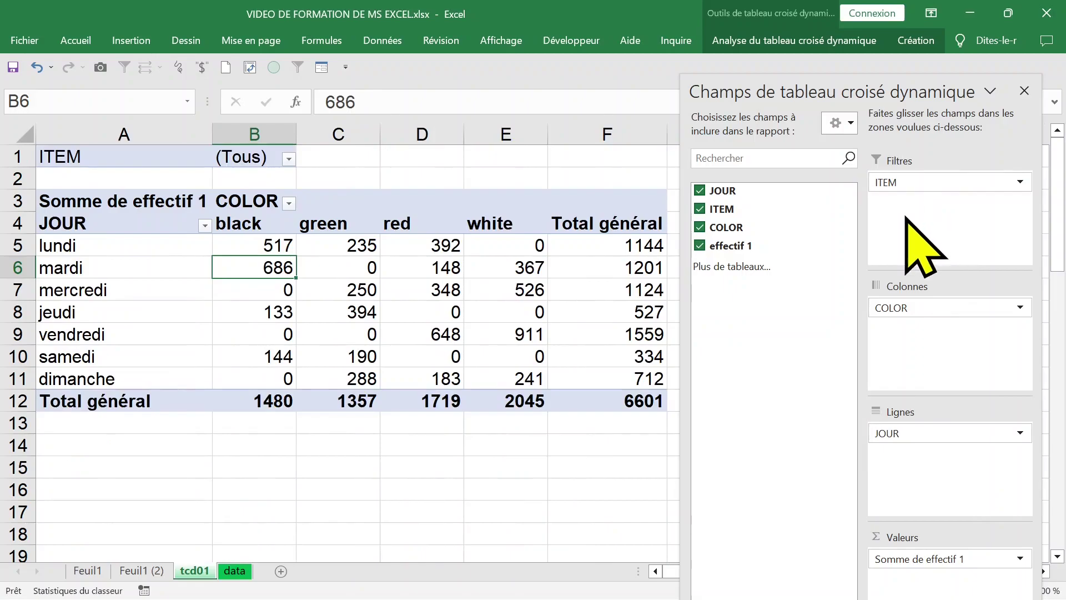
pyautogui.click(1025, 90)
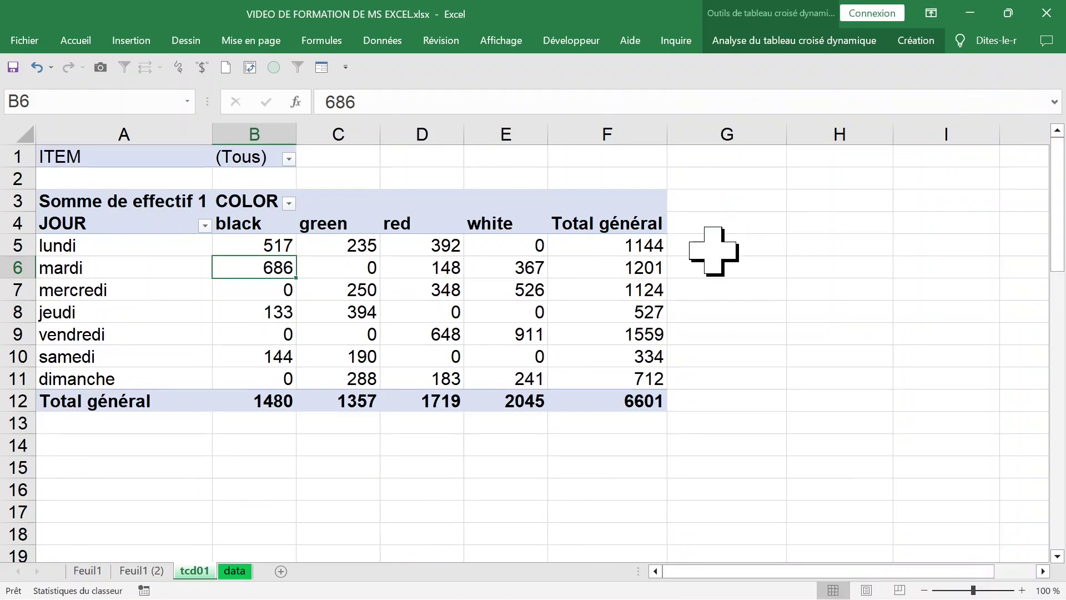
# Step: Select the day table's values and totals, B5 to F12
pyautogui.click(439, 267)
pyautogui.click(253, 246)
pyautogui.click(422, 290)
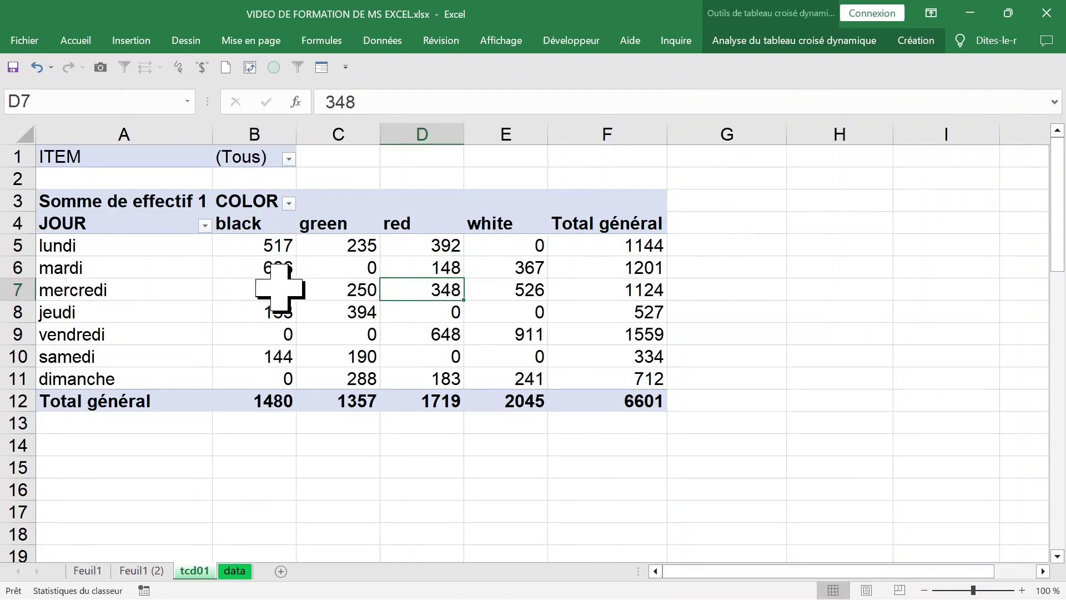
pyautogui.click(280, 288)
pyautogui.moveTo(280, 247); pyautogui.dragTo(592, 406)
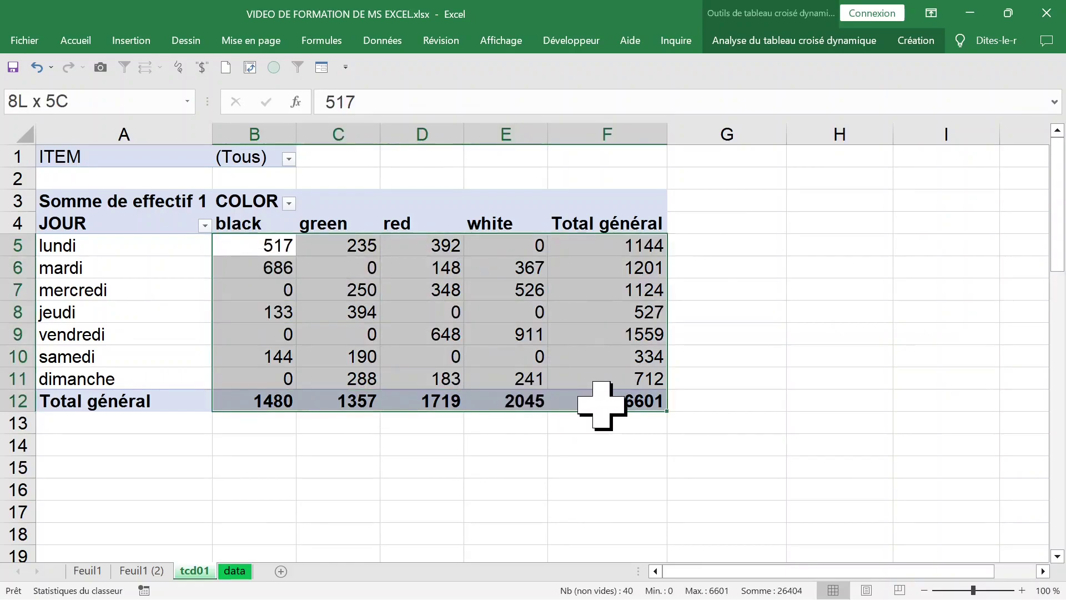
pyautogui.click(267, 268)
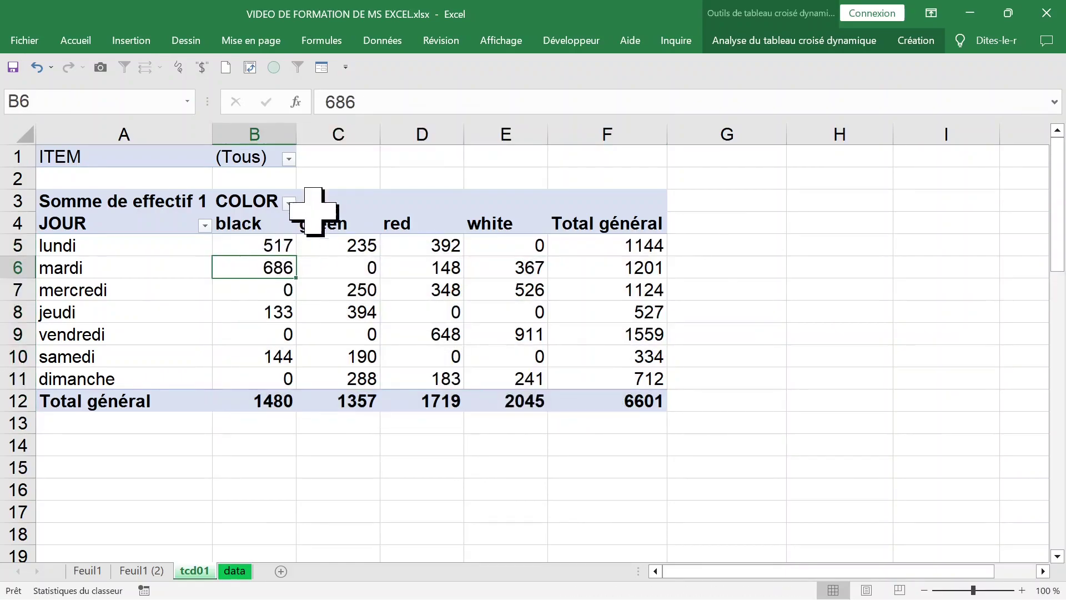
pyautogui.click(289, 160)
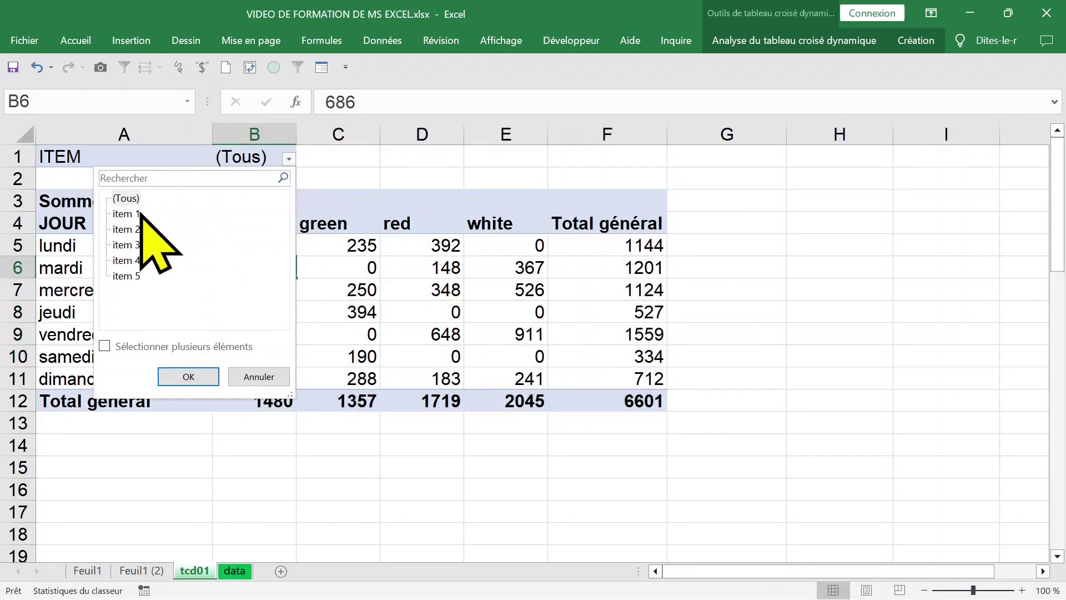
pyautogui.click(135, 232)
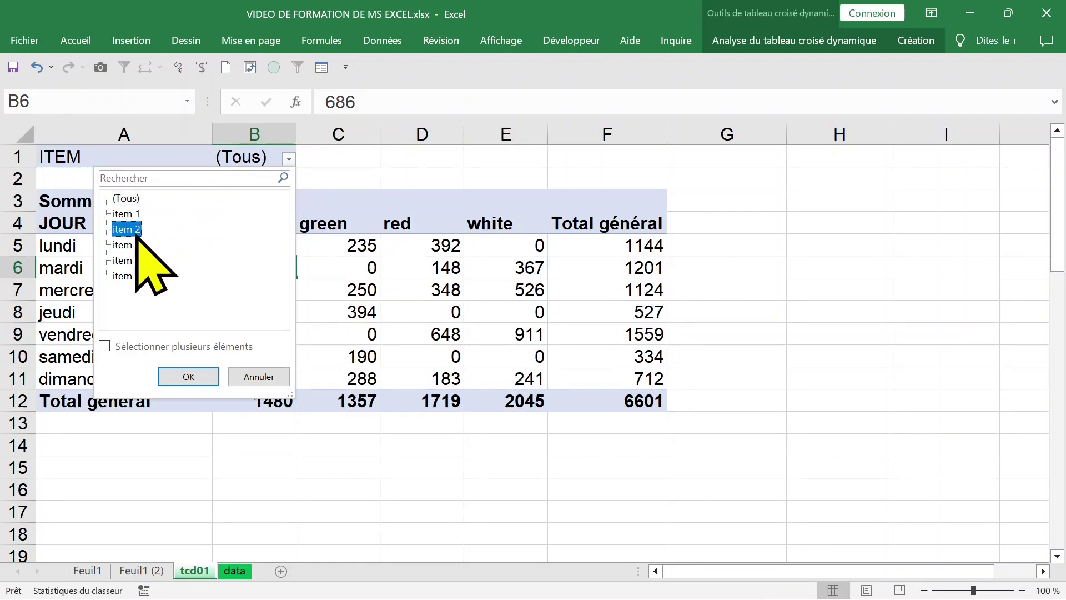
pyautogui.click(191, 376)
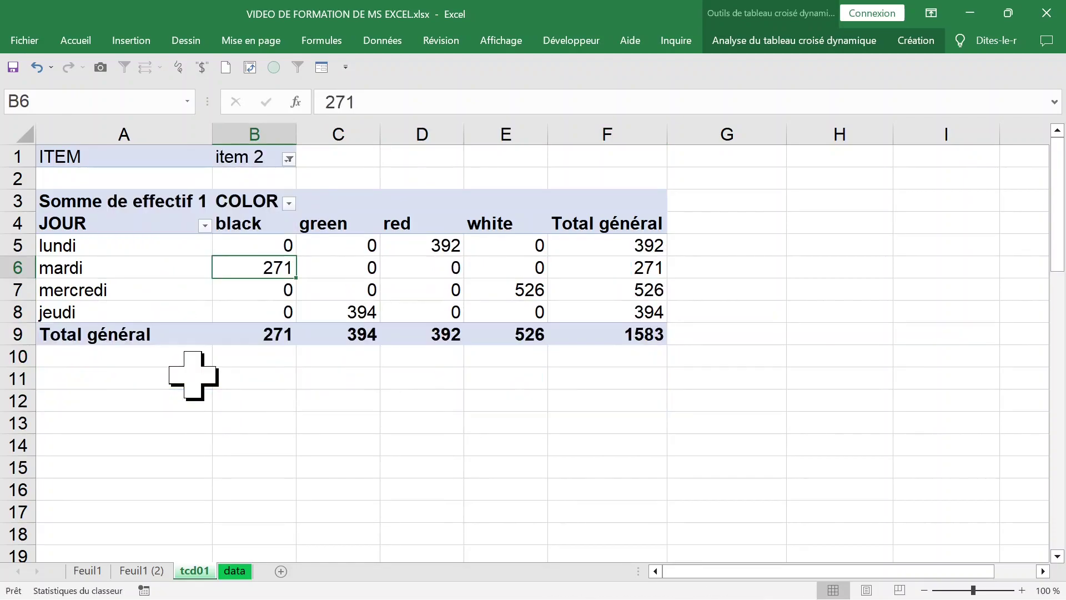
pyautogui.click(288, 159)
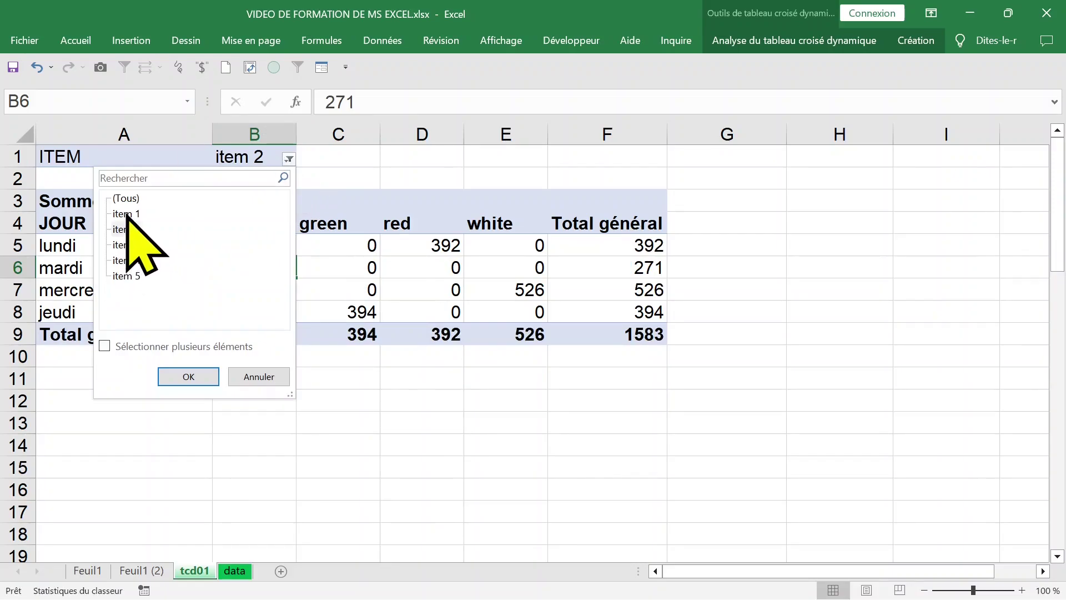
pyautogui.click(127, 214)
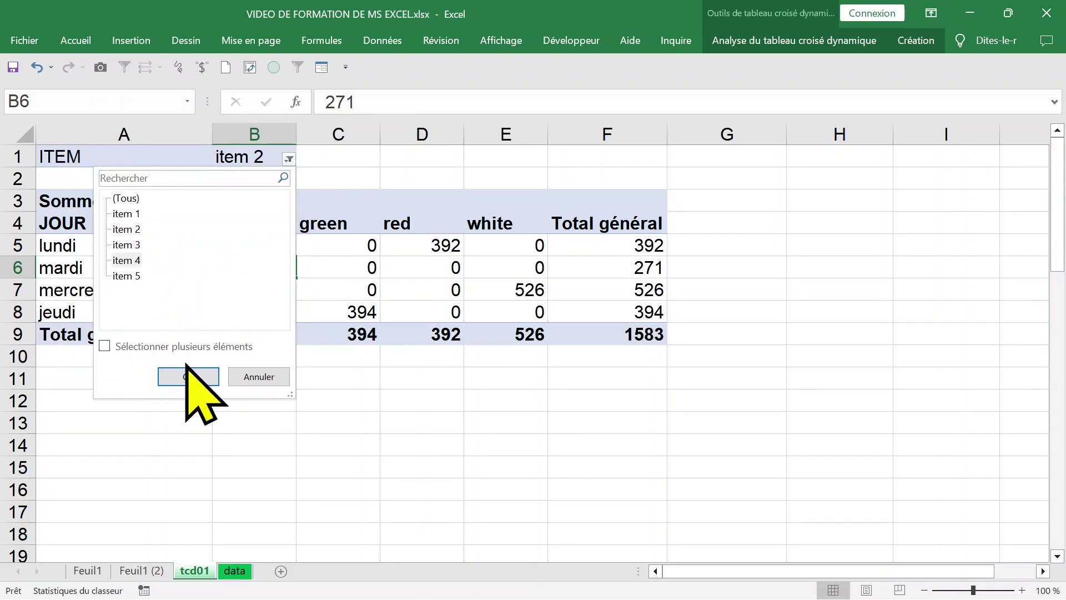
pyautogui.click(126, 350)
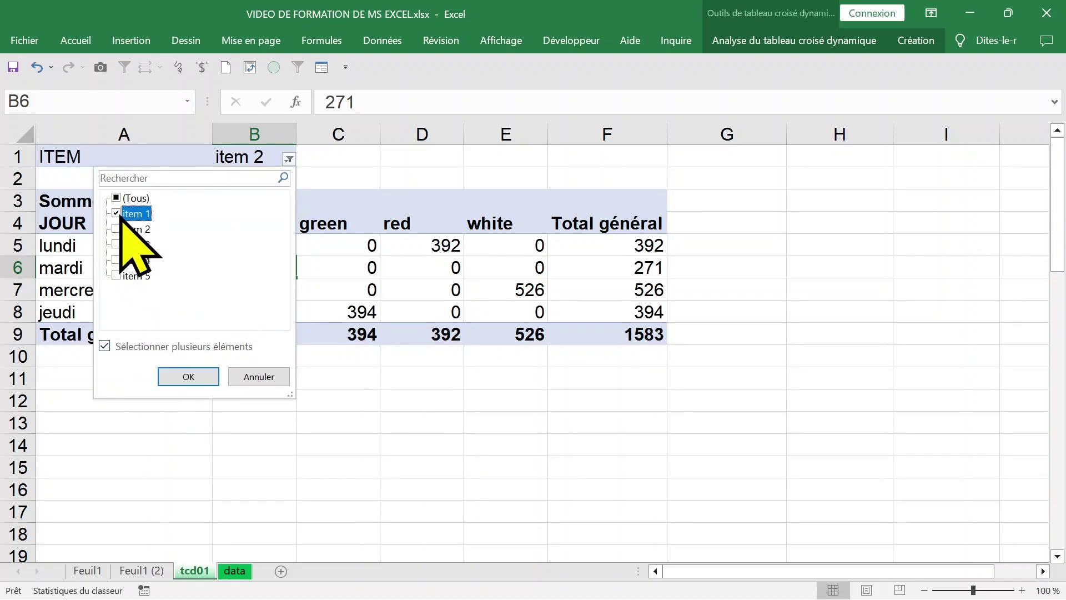
pyautogui.click(189, 377)
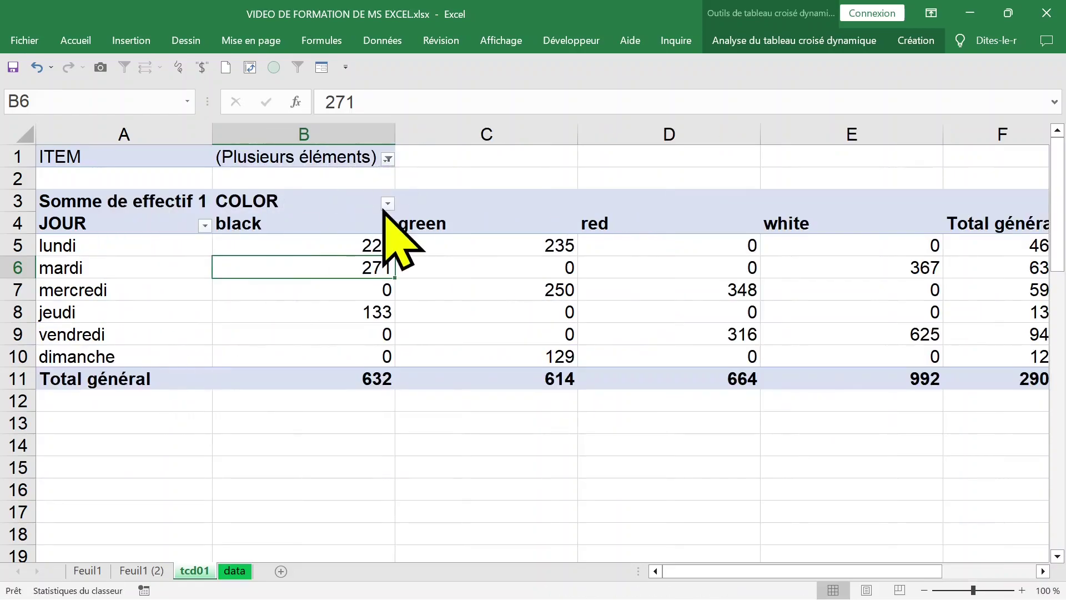
pyautogui.click(388, 159)
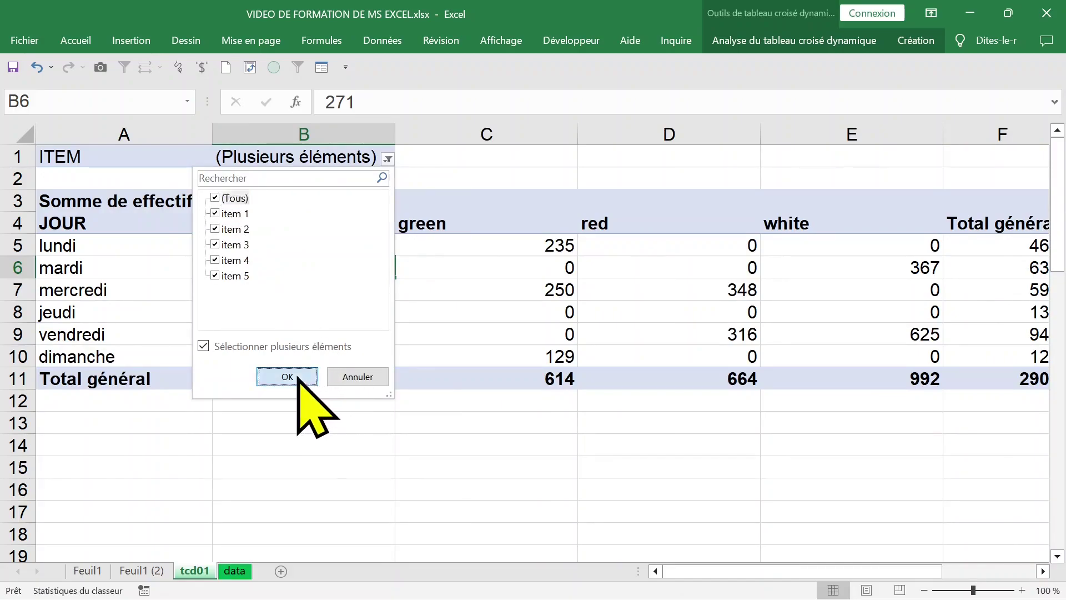
pyautogui.click(294, 376)
pyautogui.click(388, 268)
pyautogui.click(293, 261)
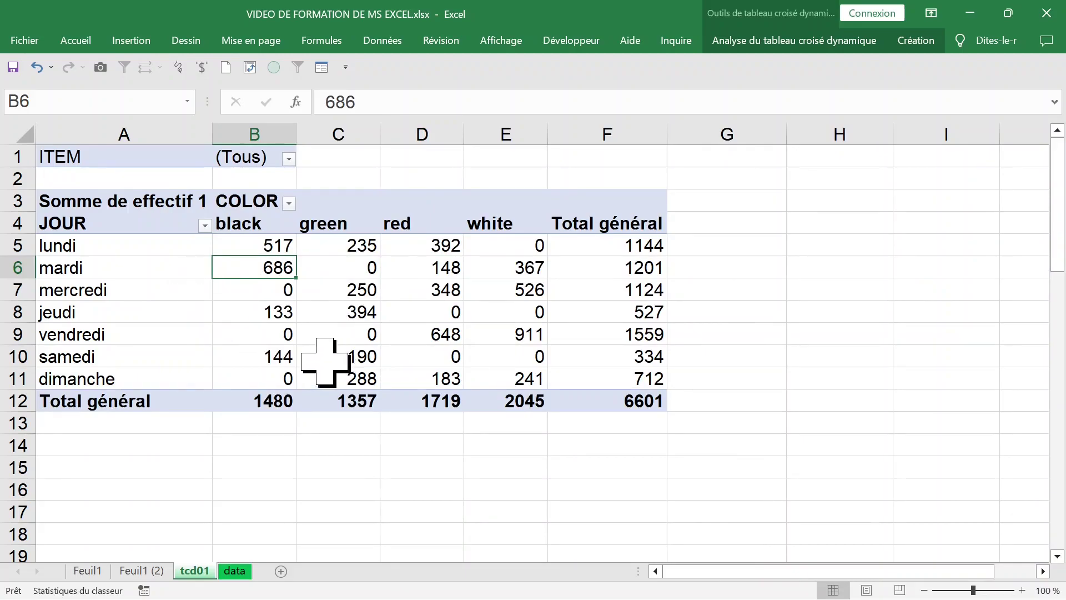
pyautogui.moveTo(135, 247); pyautogui.dragTo(447, 357)
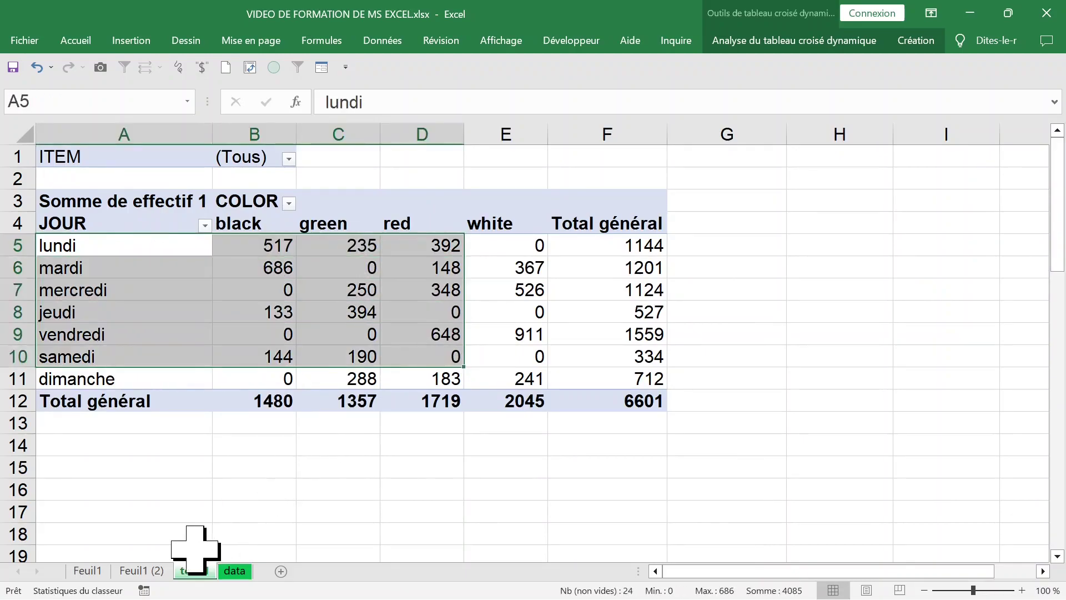
pyautogui.click(337, 290)
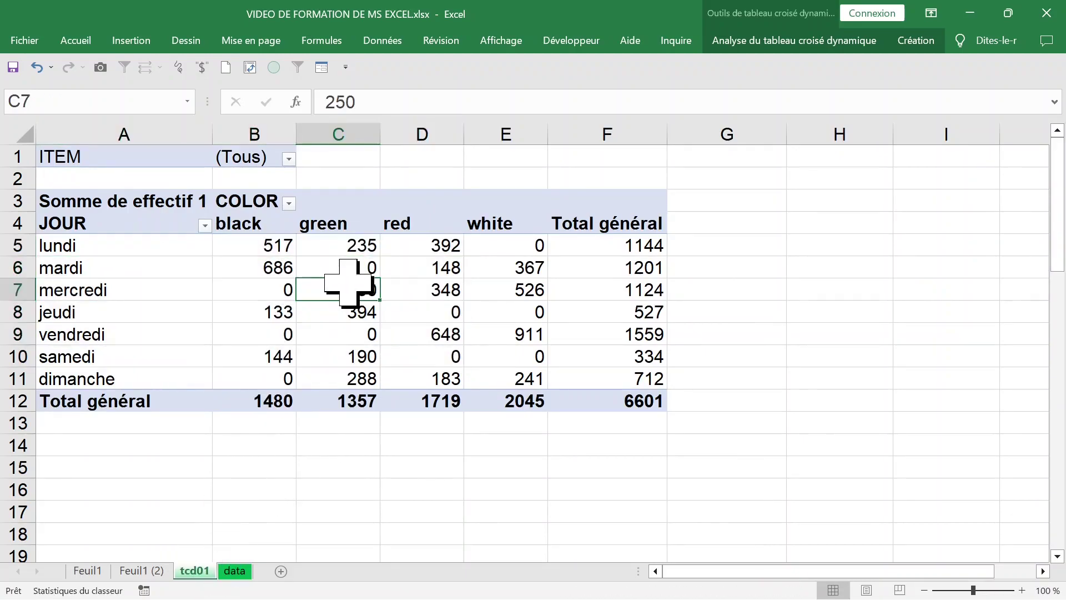
# Step: Browse the pivot analysis options list without applying anything
pyautogui.click(815, 49)
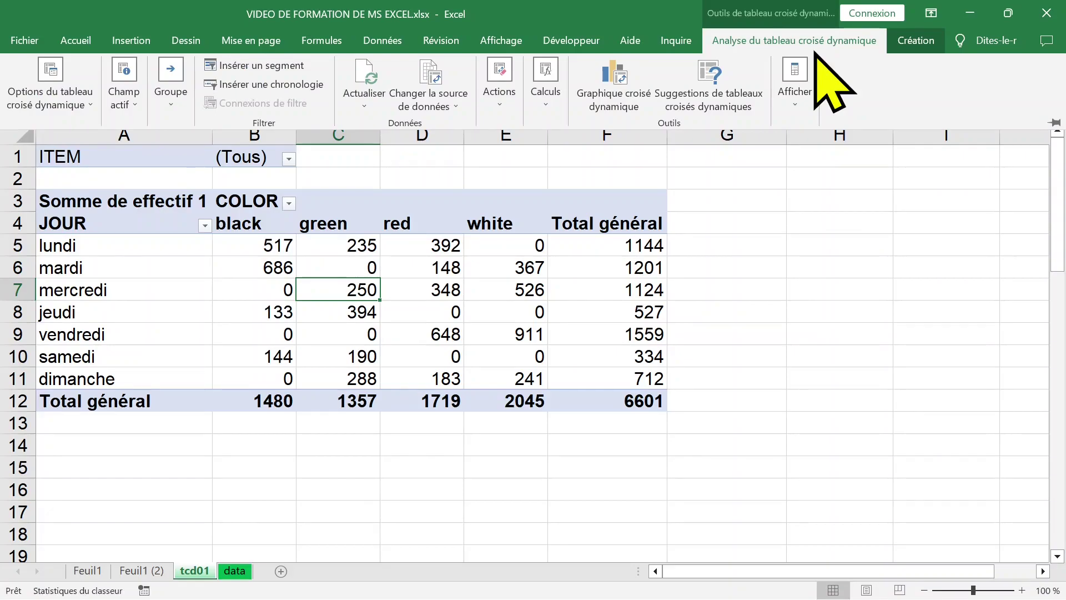
pyautogui.click(478, 273)
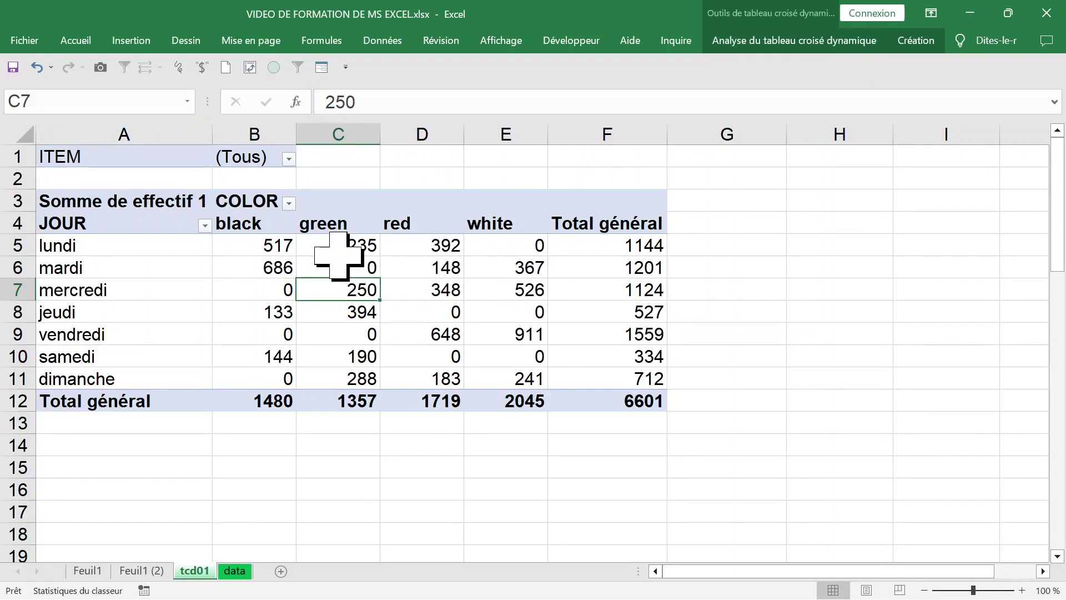
pyautogui.click(339, 245)
pyautogui.click(289, 159)
pyautogui.click(441, 274)
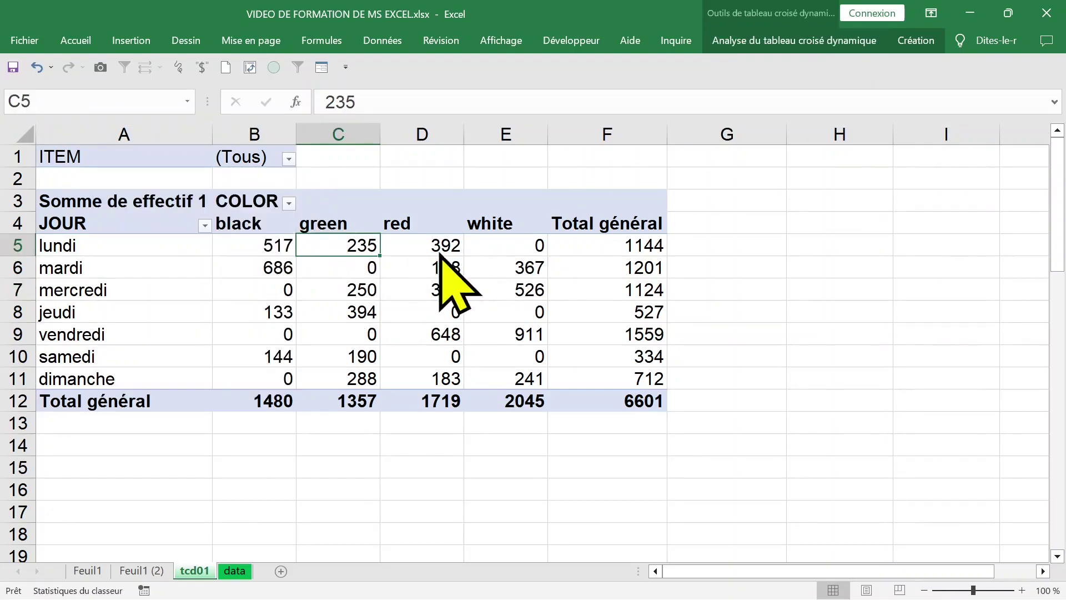
pyautogui.click(481, 308)
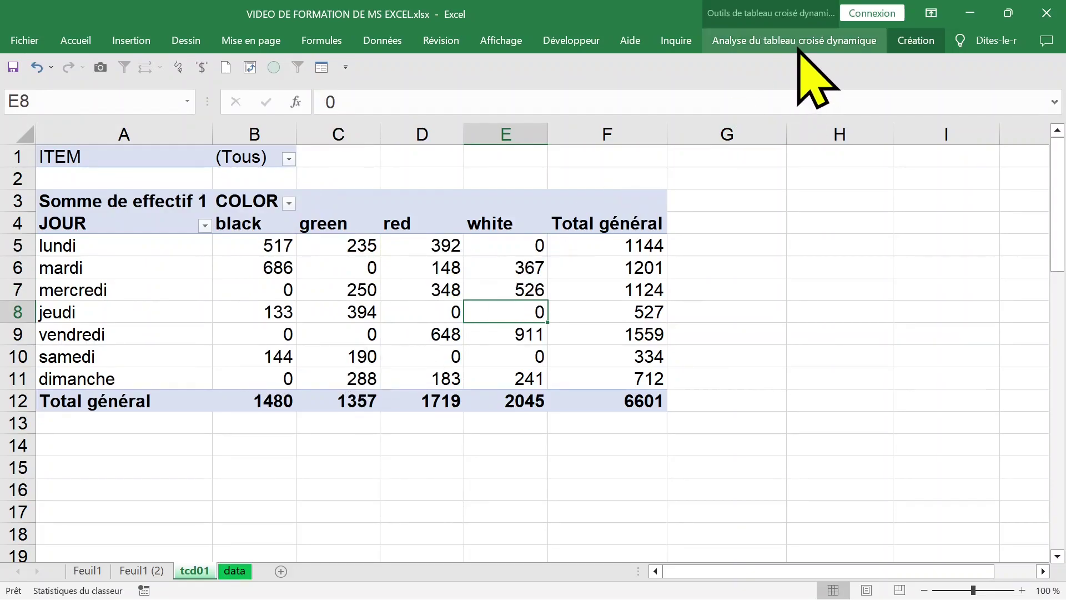
pyautogui.click(800, 43)
pyautogui.click(87, 95)
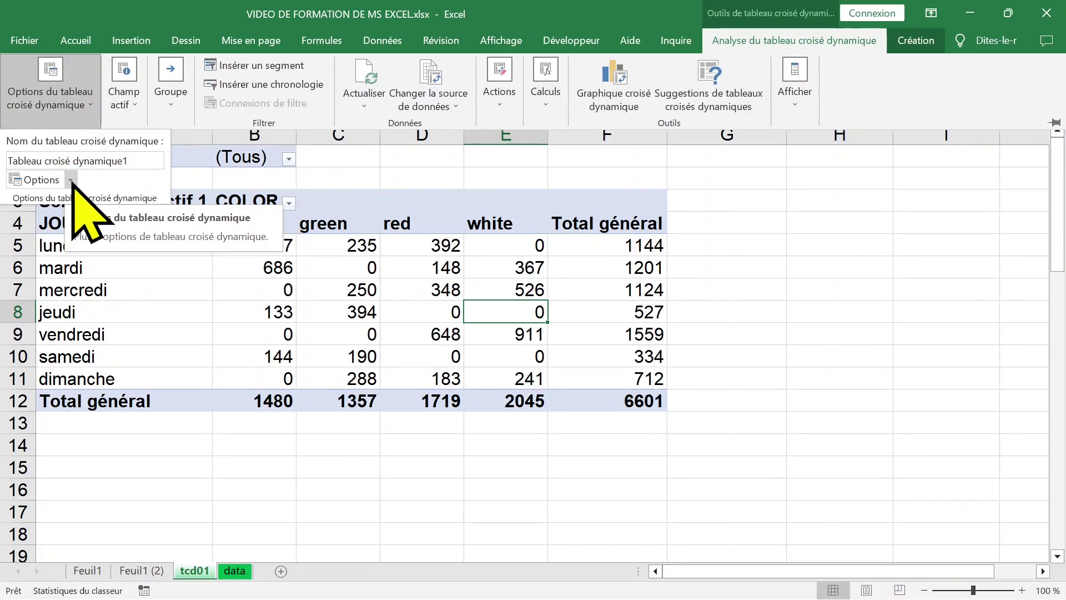
pyautogui.click(71, 180)
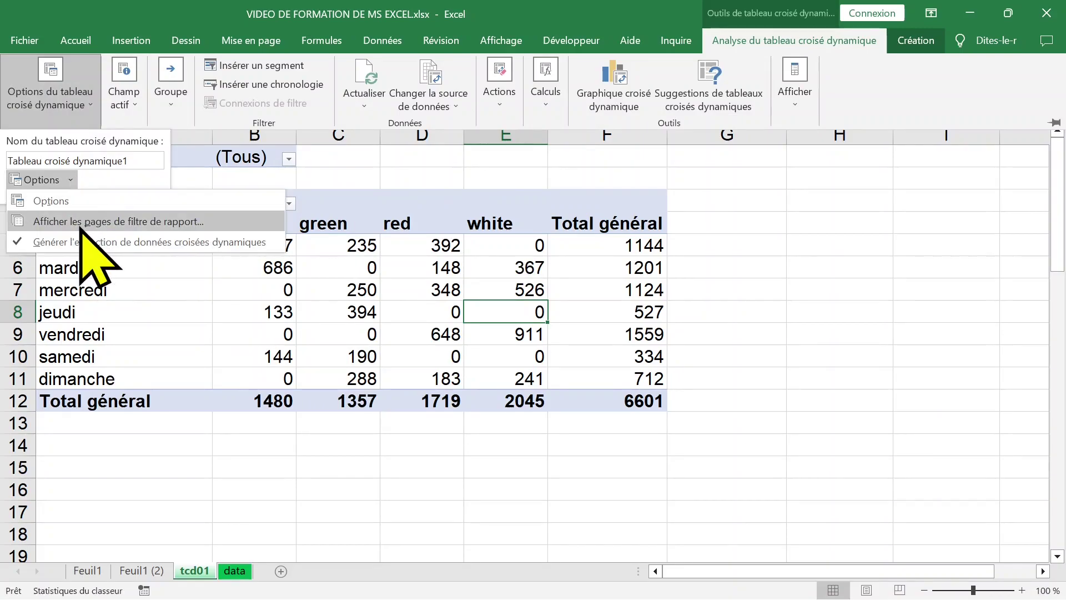
pyautogui.click(494, 281)
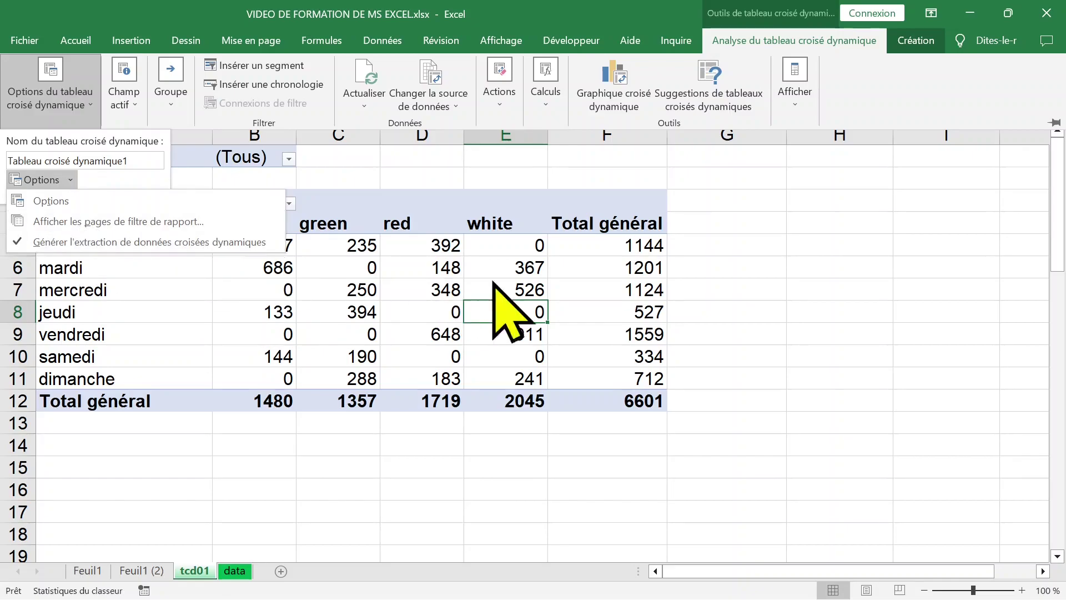
pyautogui.hotkey('ctrl', 'F1')
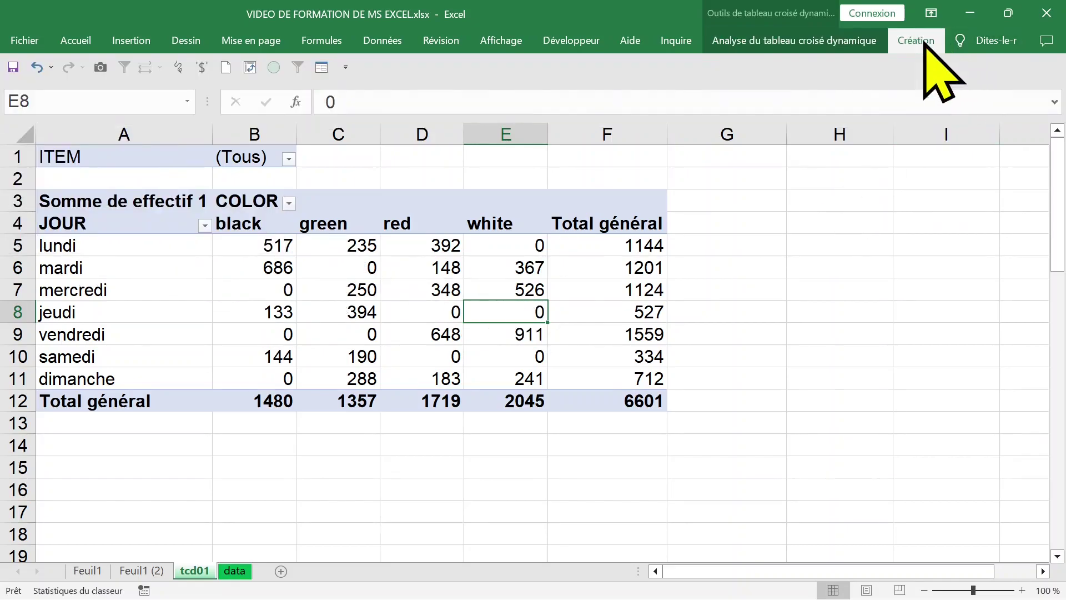
# Step: Create one report filter page per ITEM value, producing sheets item 1 to item 5
pyautogui.click(925, 42)
pyautogui.click(810, 43)
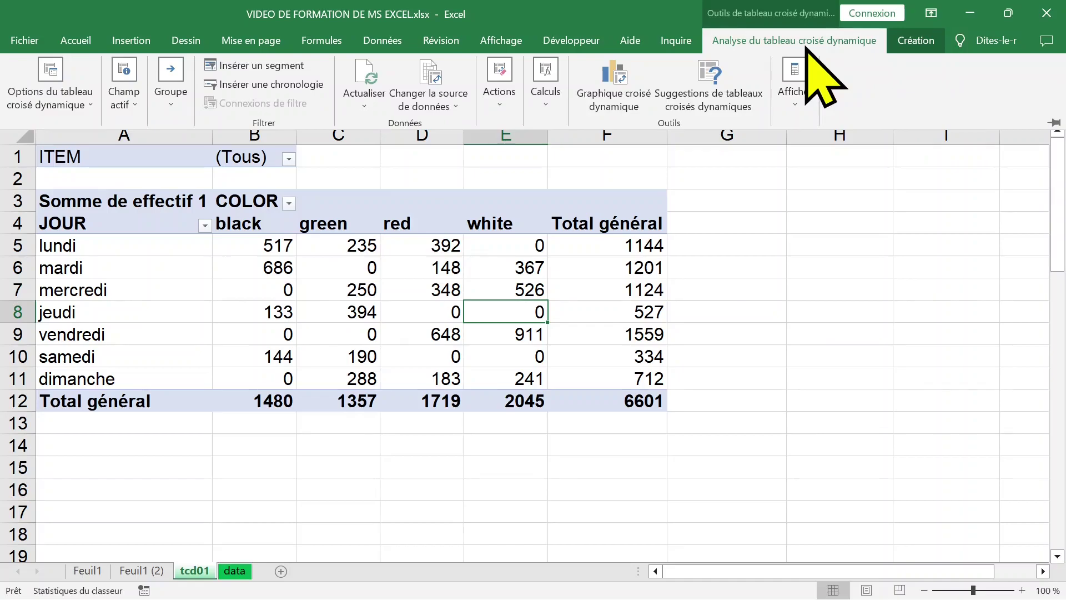
pyautogui.click(94, 105)
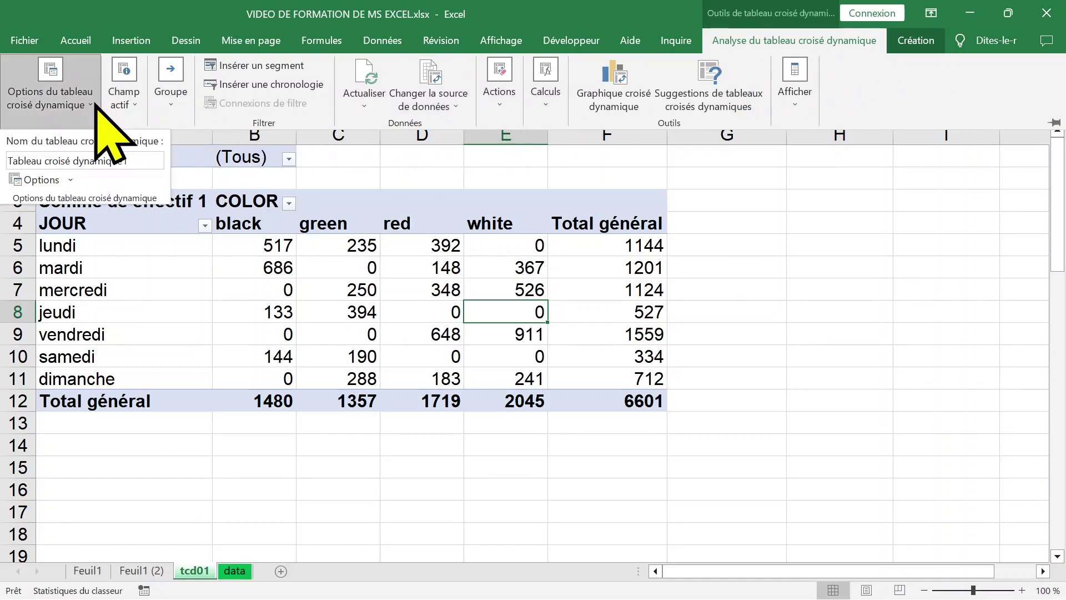
pyautogui.click(76, 184)
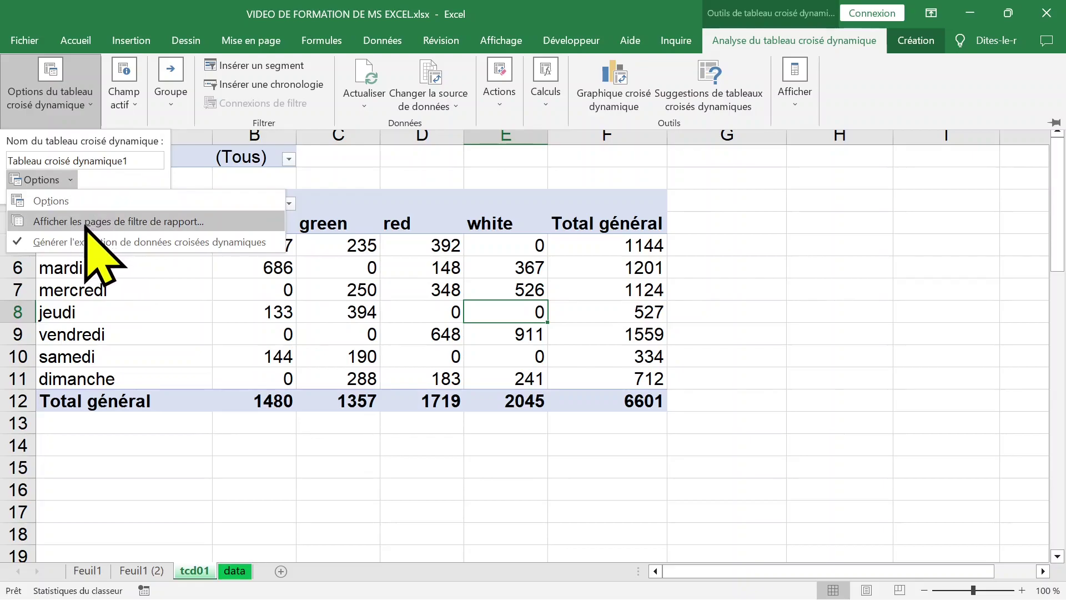
pyautogui.click(86, 222)
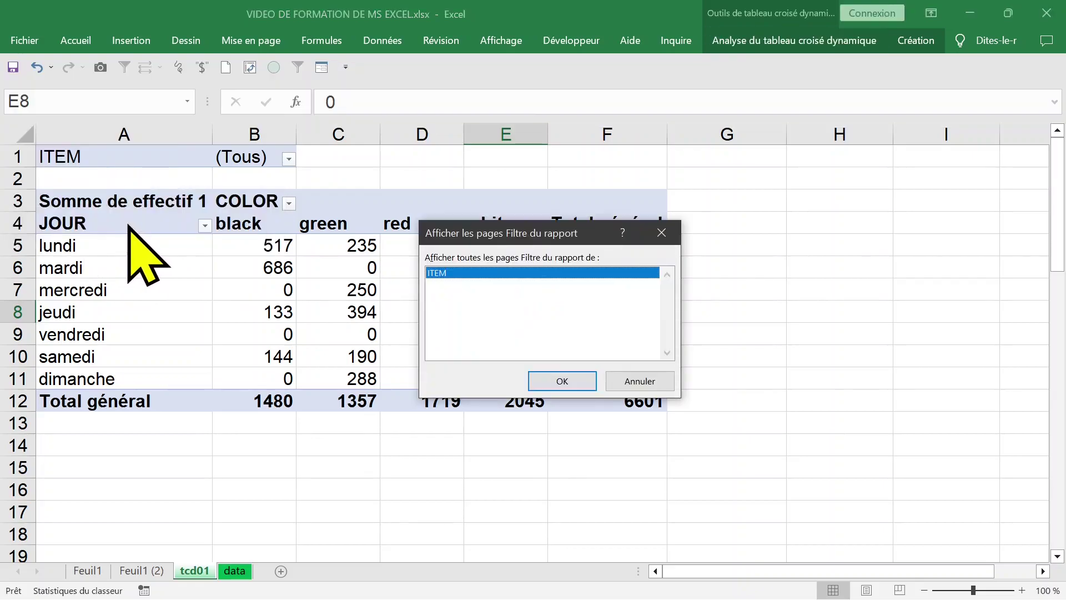
pyautogui.click(539, 382)
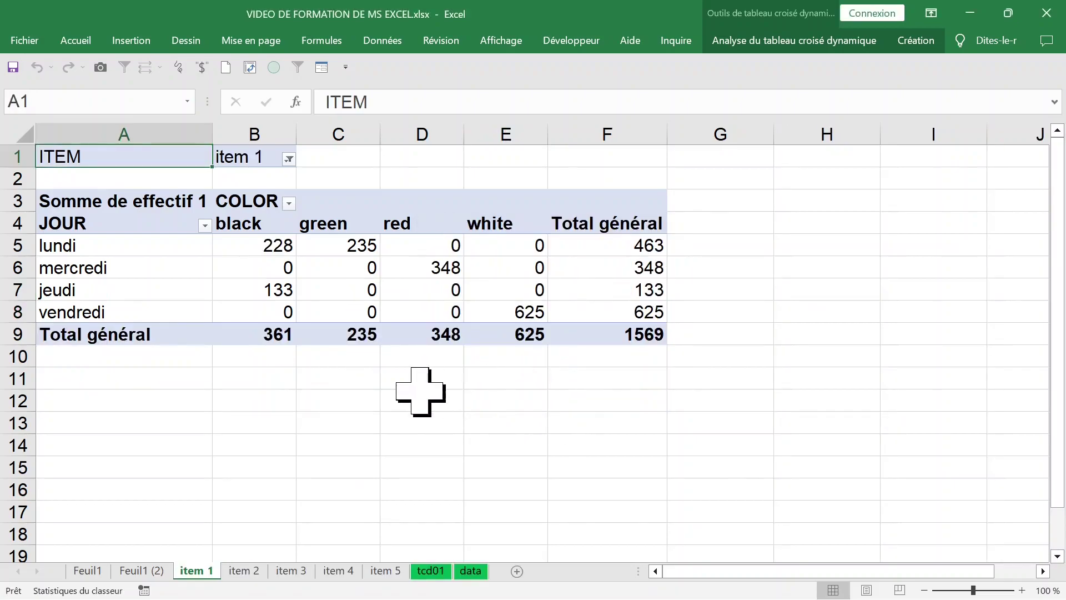
# Step: Compare the pivot on each sheet item 1 to item 5, ending on item 2 (total 1583)
pyautogui.click(245, 572)
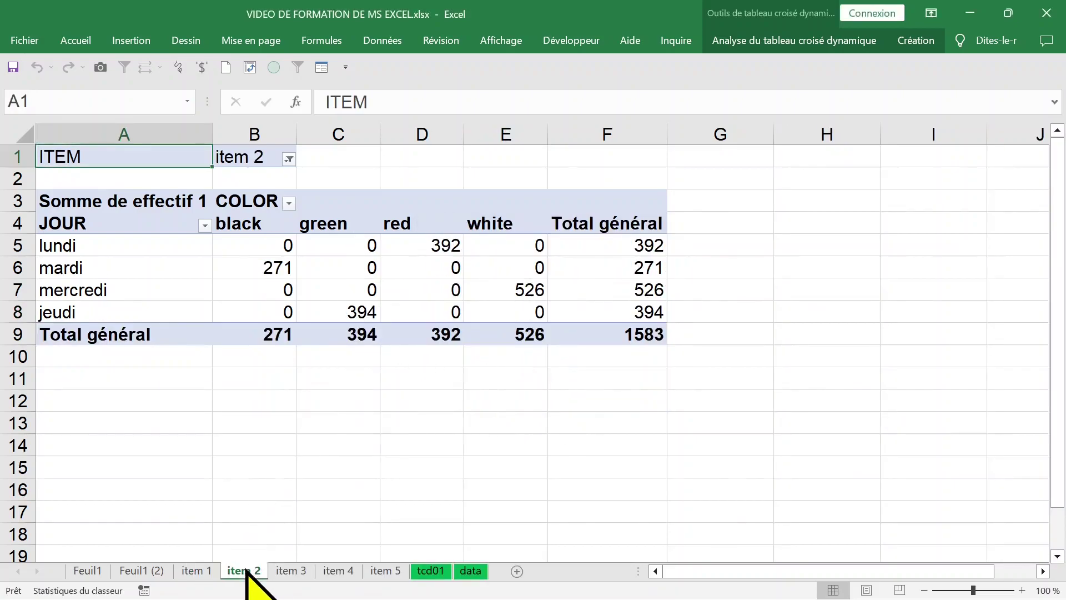
pyautogui.click(293, 572)
pyautogui.click(356, 572)
pyautogui.click(371, 572)
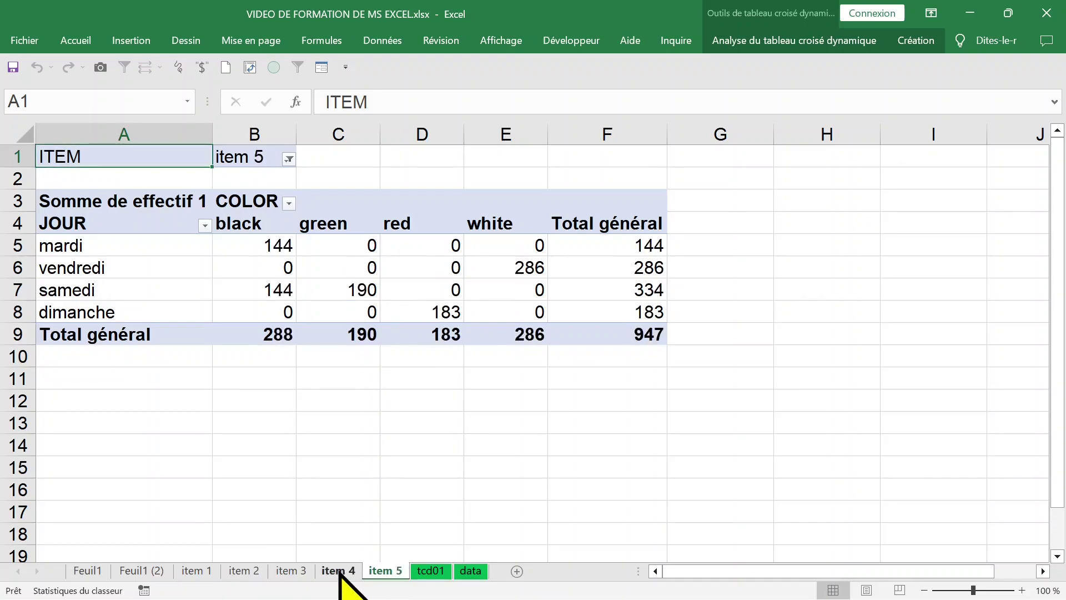
pyautogui.click(338, 571)
pyautogui.click(291, 571)
pyautogui.click(244, 571)
pyautogui.click(210, 574)
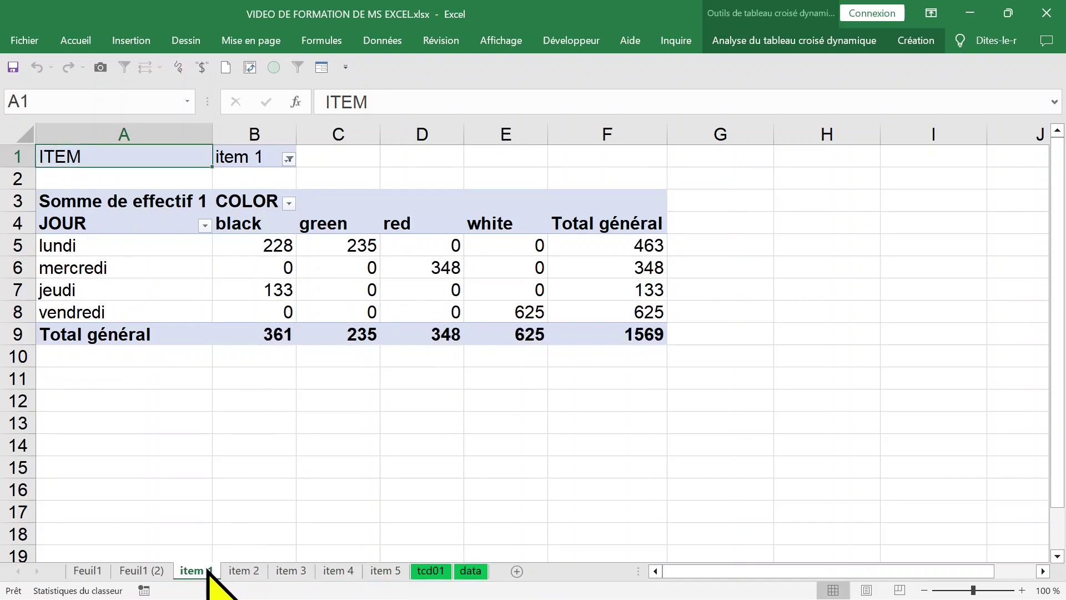
pyautogui.click(240, 571)
pyautogui.click(289, 572)
pyautogui.click(336, 572)
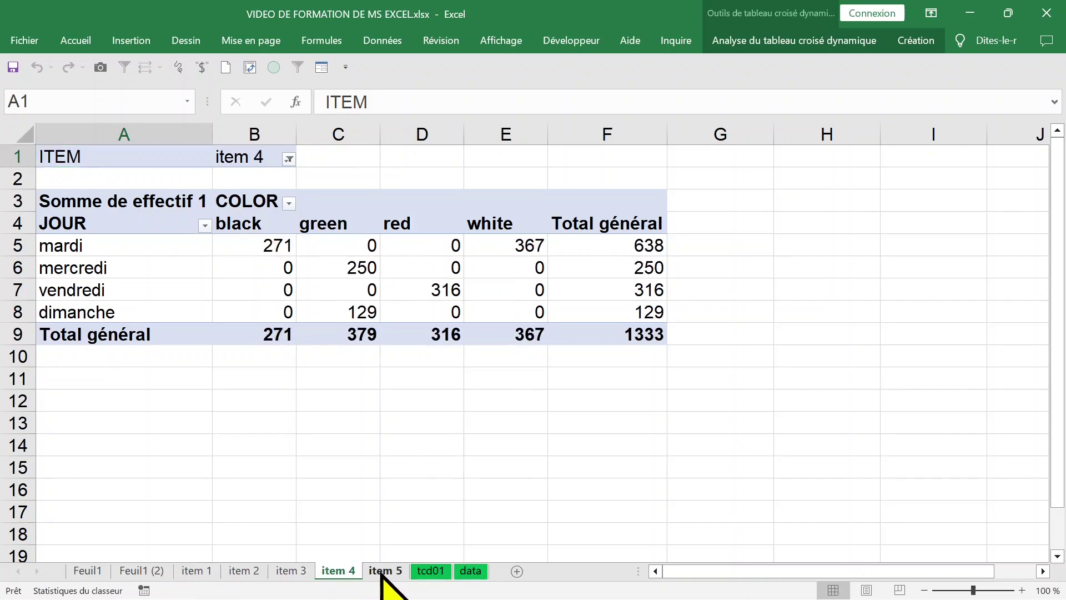
pyautogui.click(382, 575)
pyautogui.click(244, 572)
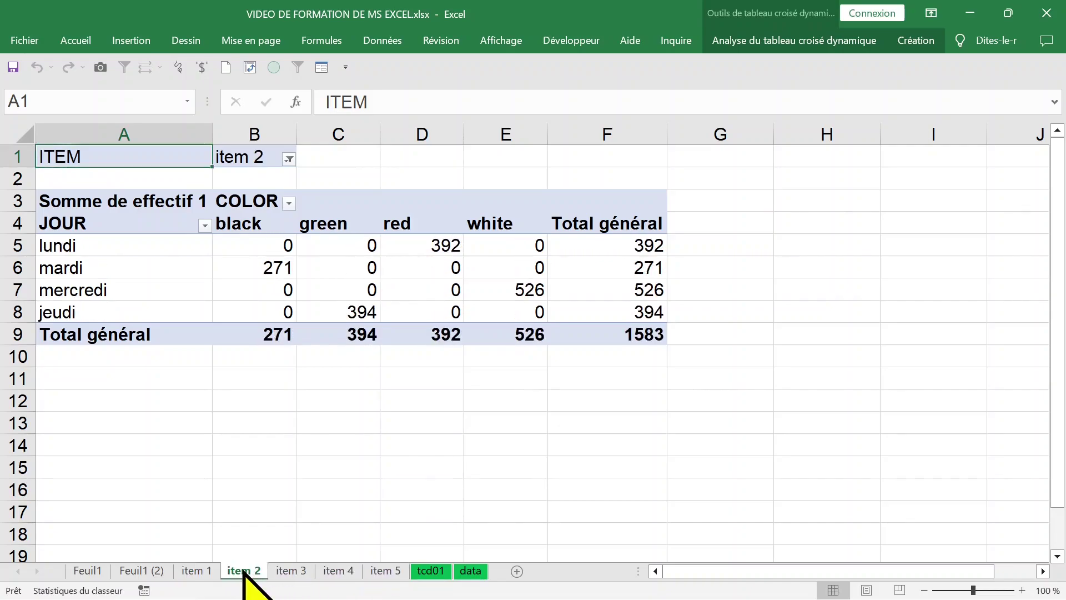
# Step: Delete the item 2, item 3, item 4 and item 5 sheets
pyautogui.rightClick(244, 572)
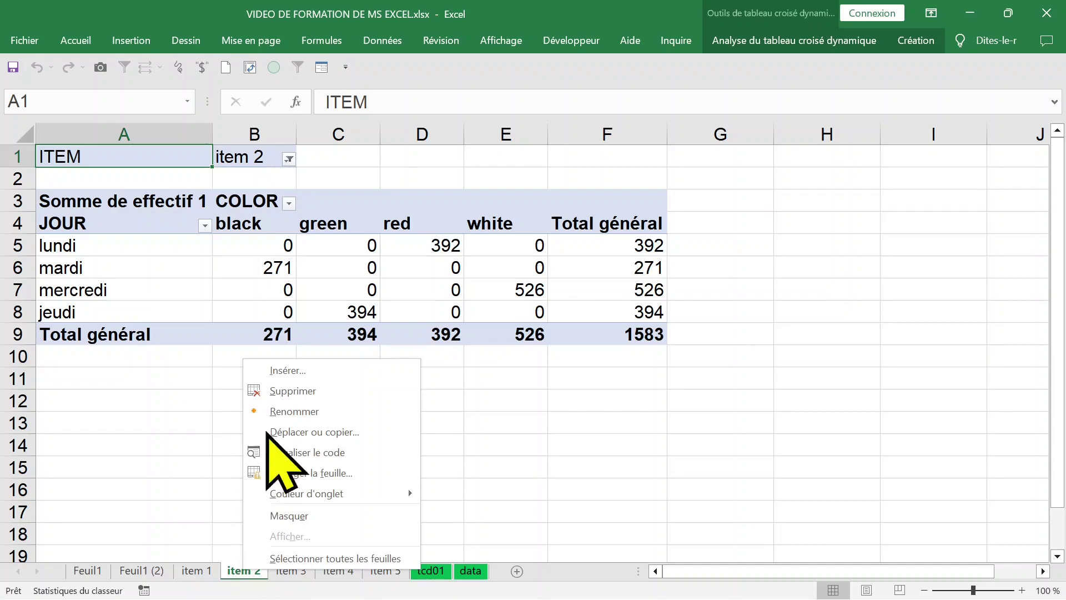
pyautogui.click(291, 391)
pyautogui.click(500, 353)
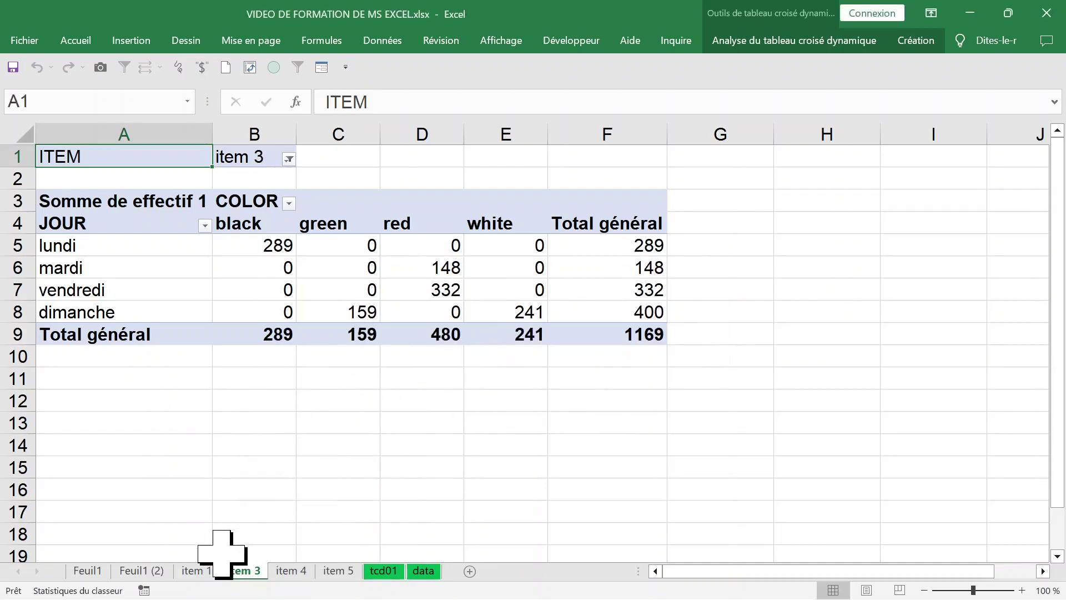
pyautogui.rightClick(245, 572)
pyautogui.click(252, 393)
pyautogui.click(494, 355)
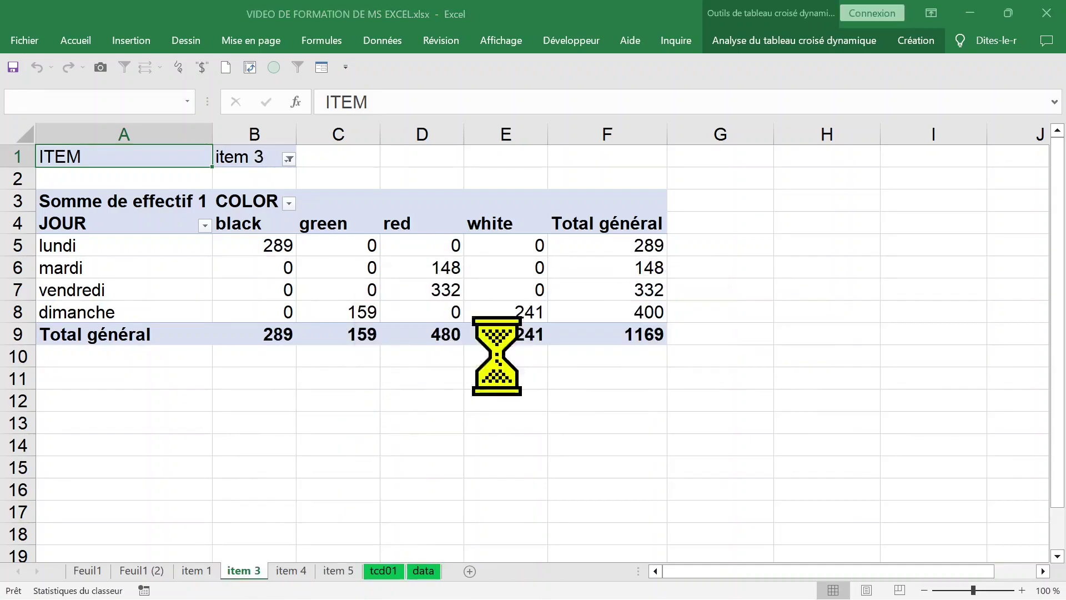
pyautogui.rightClick(260, 572)
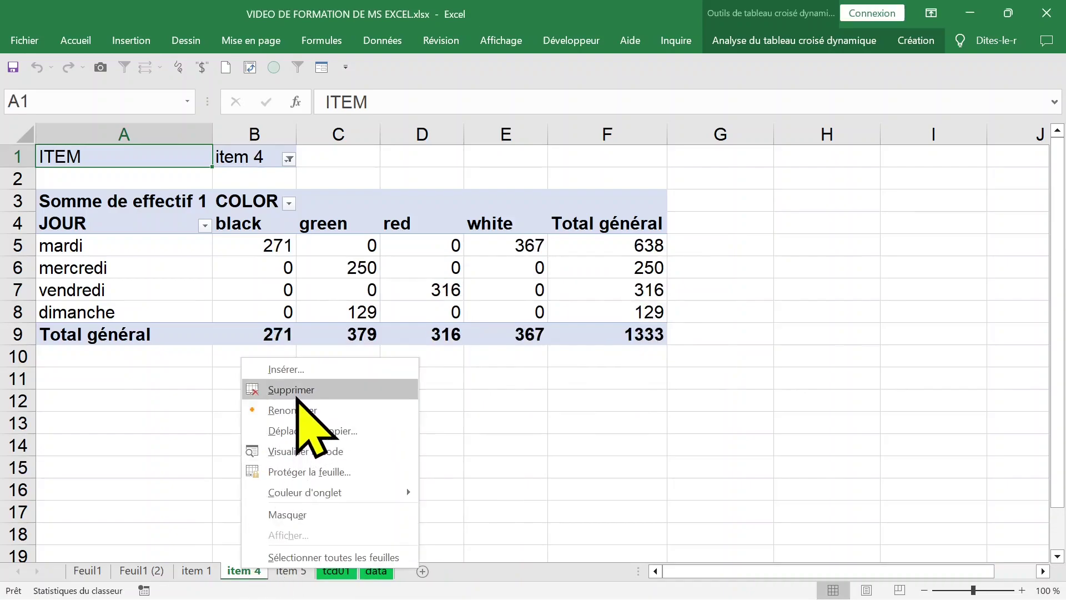
pyautogui.click(269, 391)
pyautogui.click(497, 355)
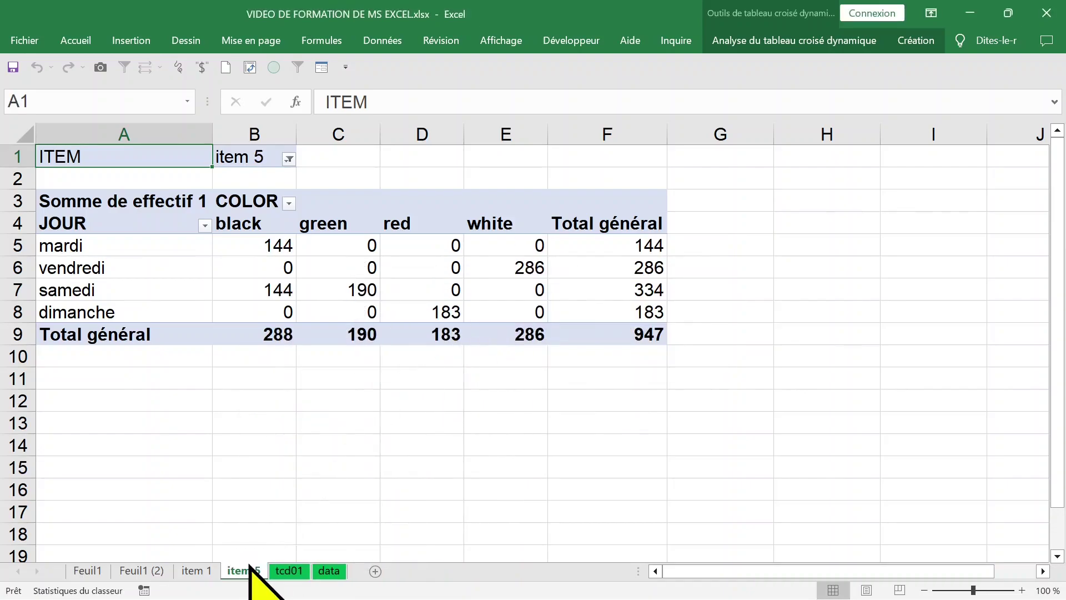
pyautogui.rightClick(249, 566)
pyautogui.click(309, 390)
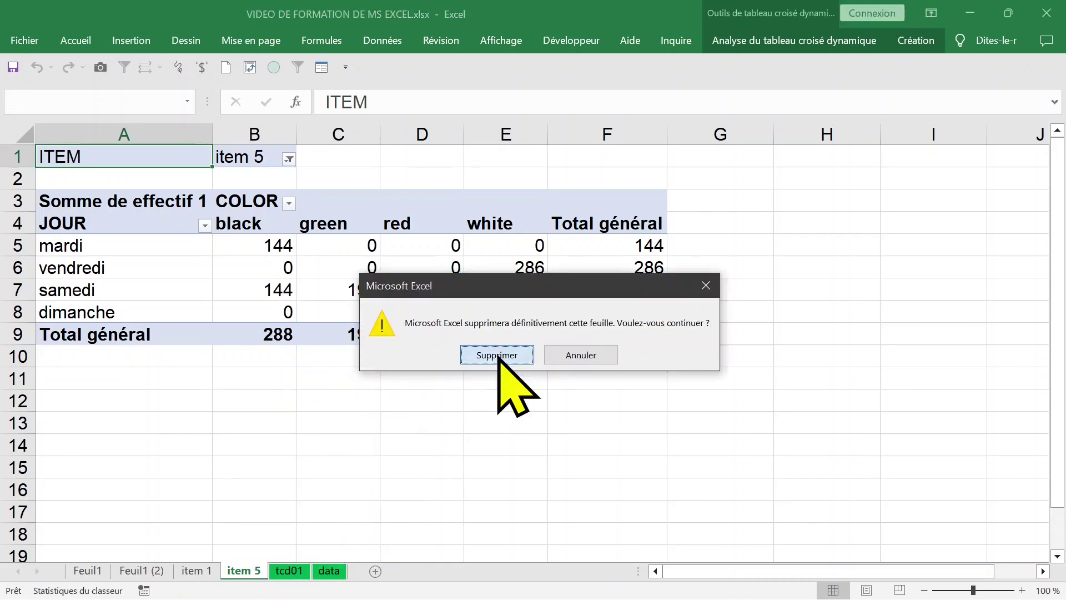
pyautogui.click(498, 355)
# Step: On the item 1 sheet, set the ITEM filter to (Tous) to show every item
pyautogui.click(198, 573)
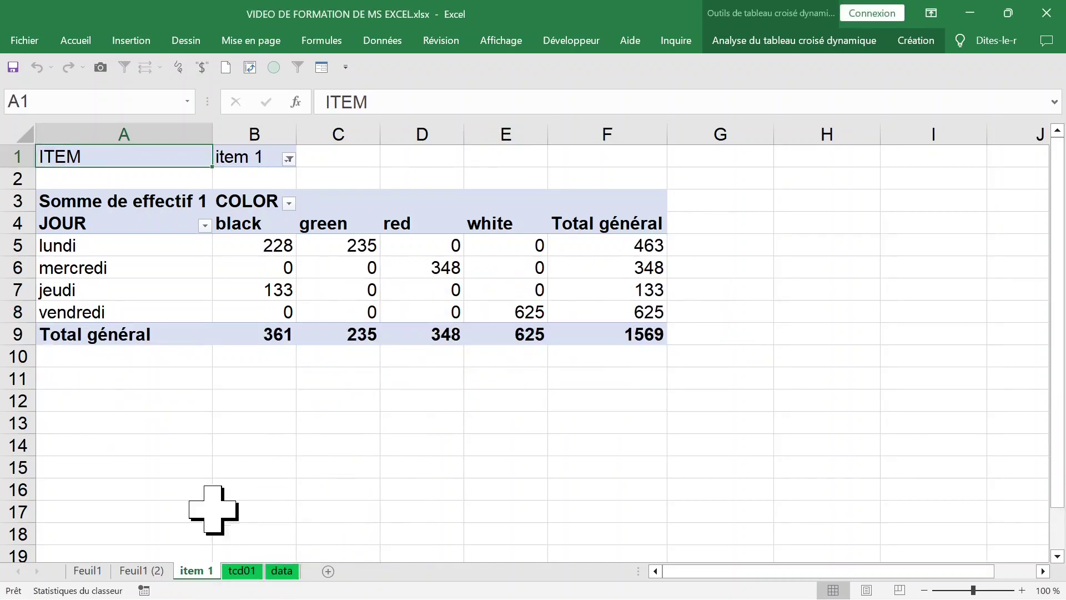
pyautogui.click(289, 160)
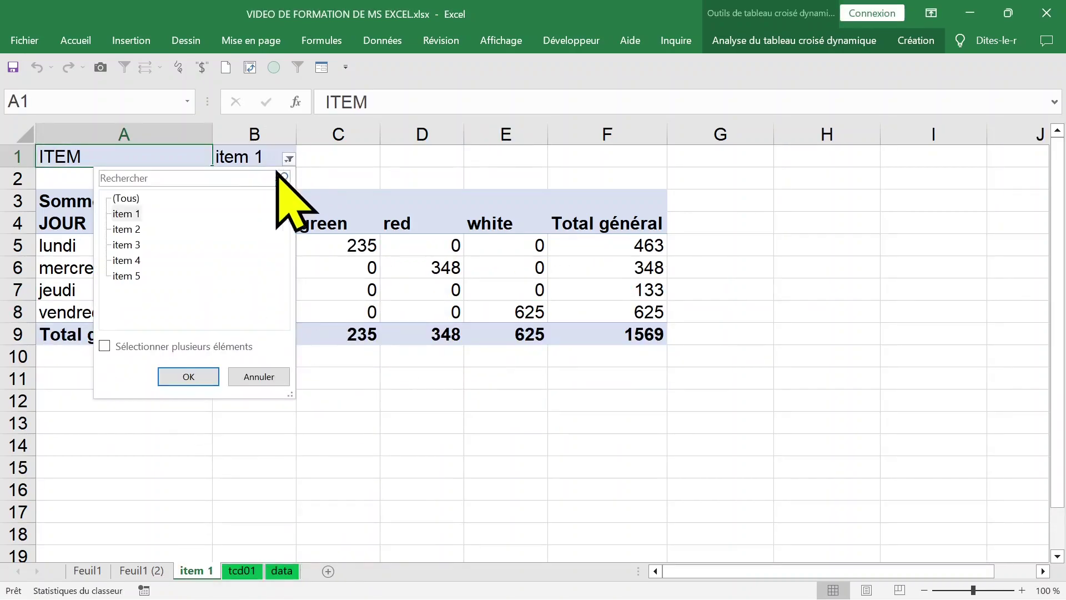
pyautogui.click(130, 198)
pyautogui.click(188, 376)
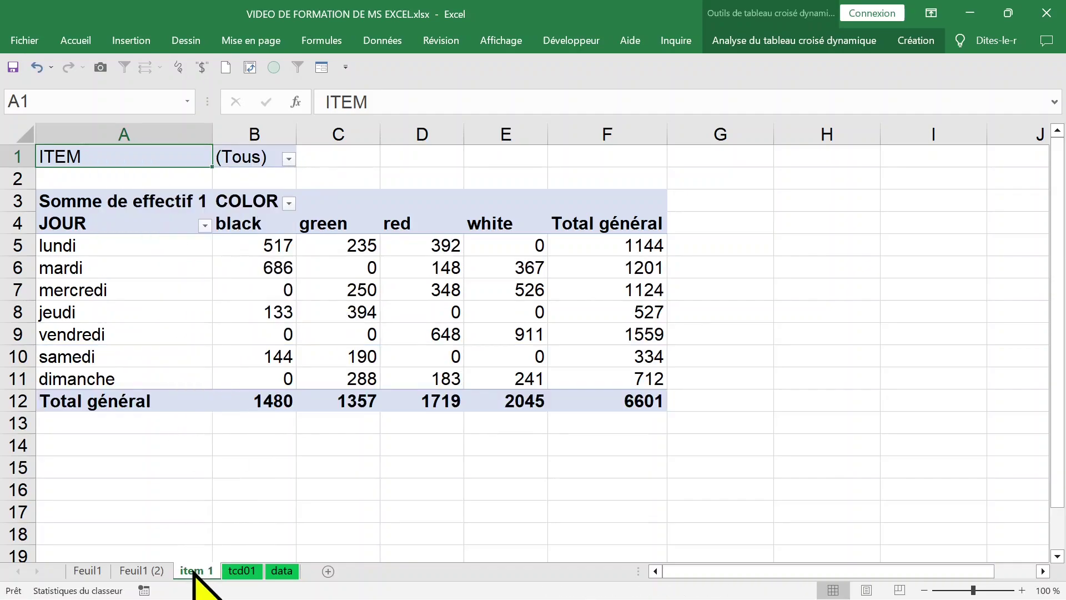
# Step: Delete the item 1 sheet, leaving tcd01 with the 6601 total
pyautogui.rightClick(194, 572)
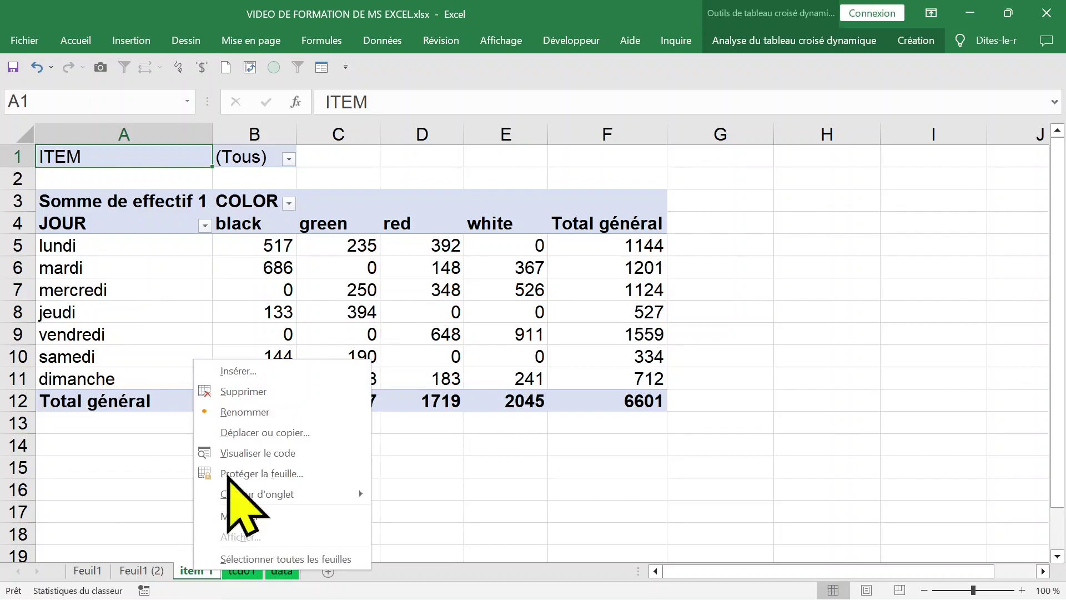
pyautogui.click(266, 390)
pyautogui.click(497, 355)
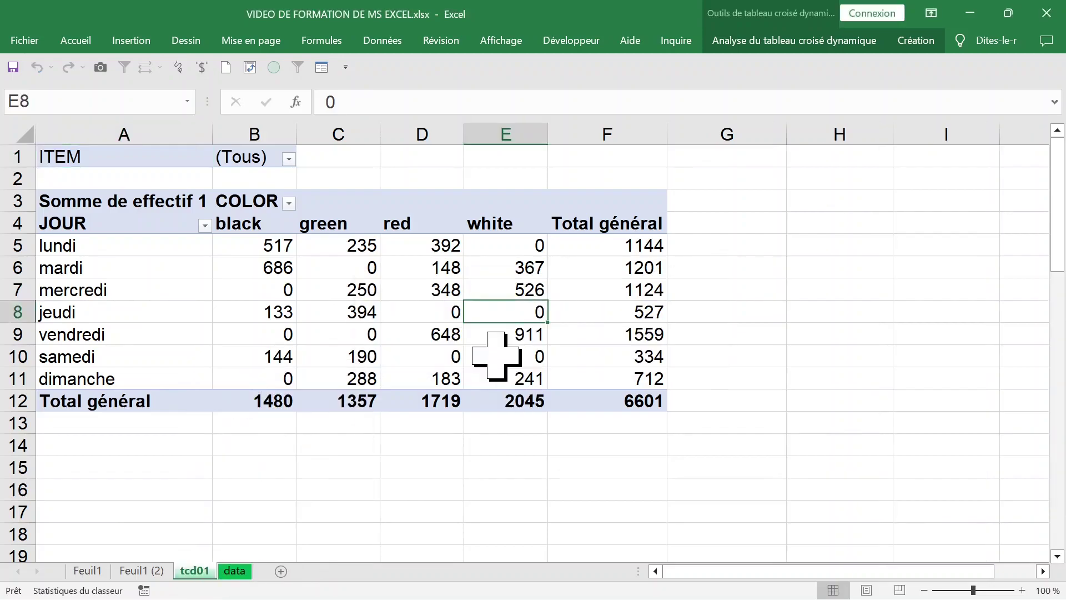
pyautogui.click(261, 247)
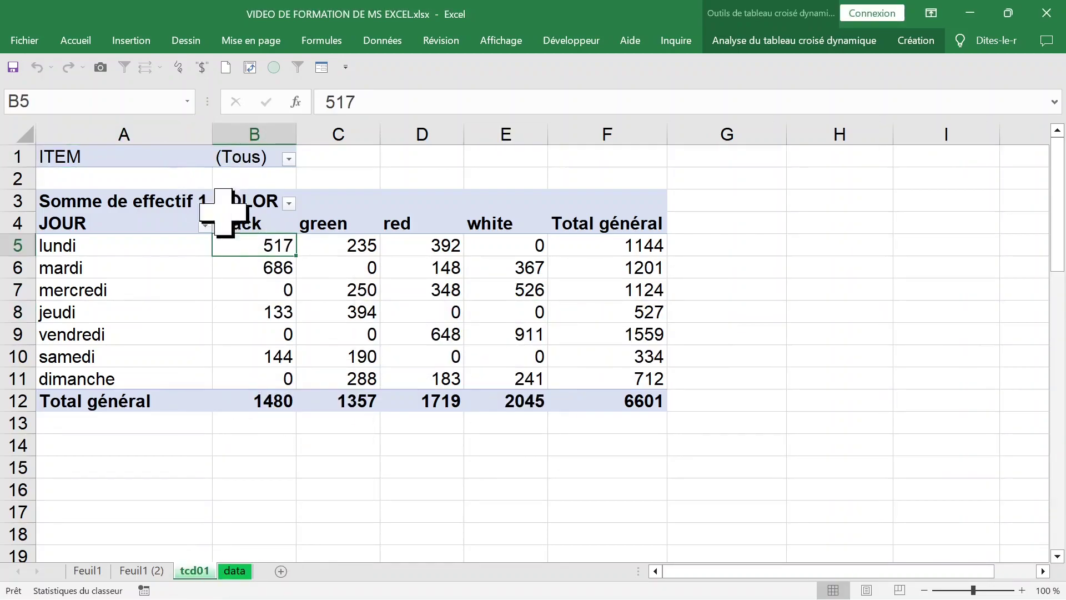
pyautogui.click(115, 246)
pyautogui.moveTo(114, 246); pyautogui.dragTo(574, 369)
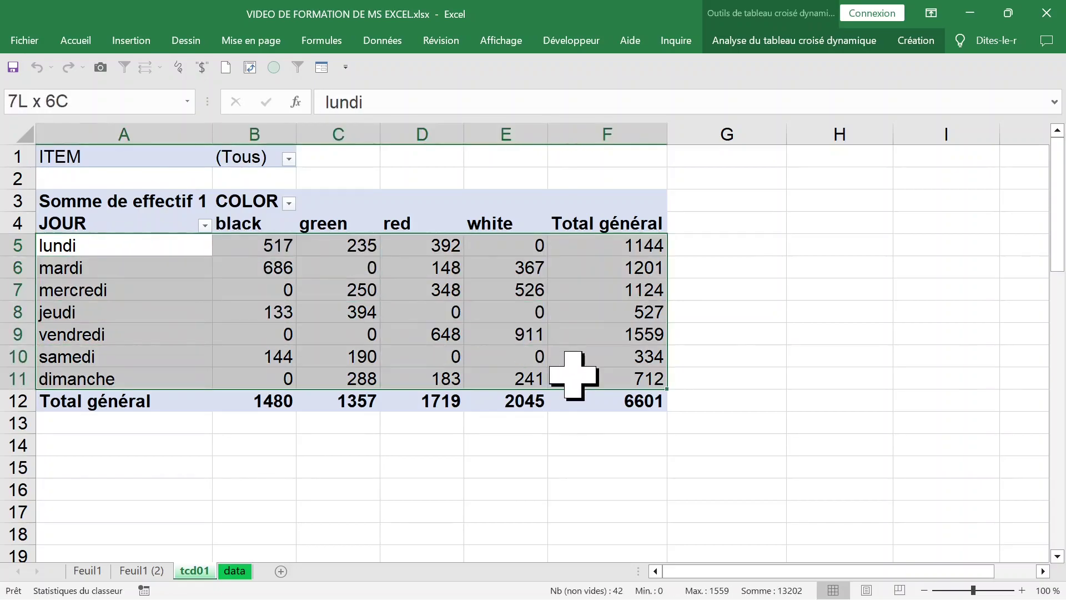
pyautogui.click(187, 253)
pyautogui.moveTo(187, 252); pyautogui.dragTo(546, 371)
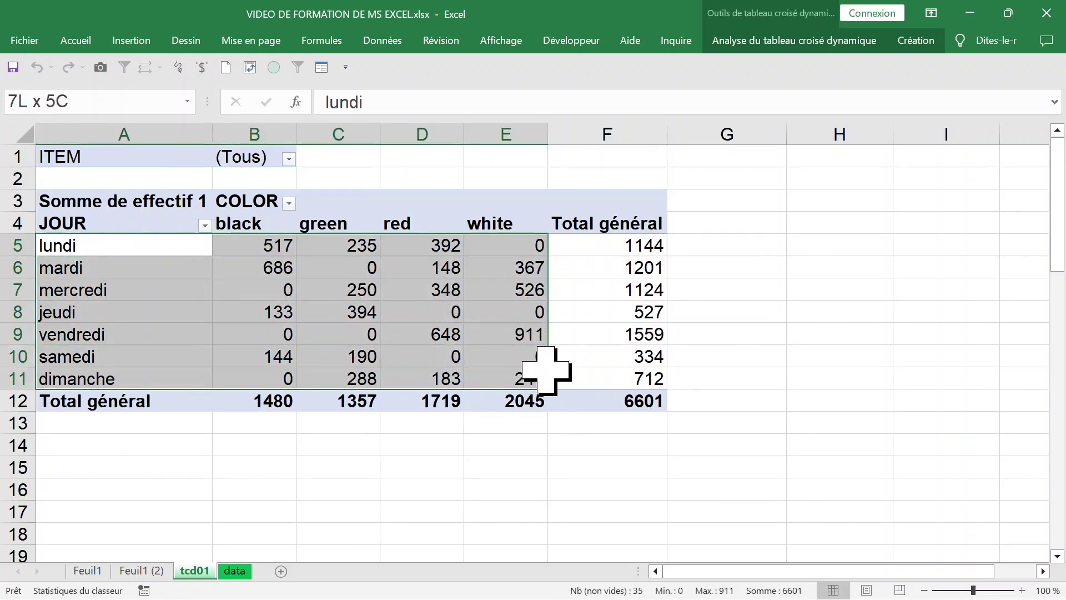
pyautogui.click(304, 288)
pyautogui.click(261, 268)
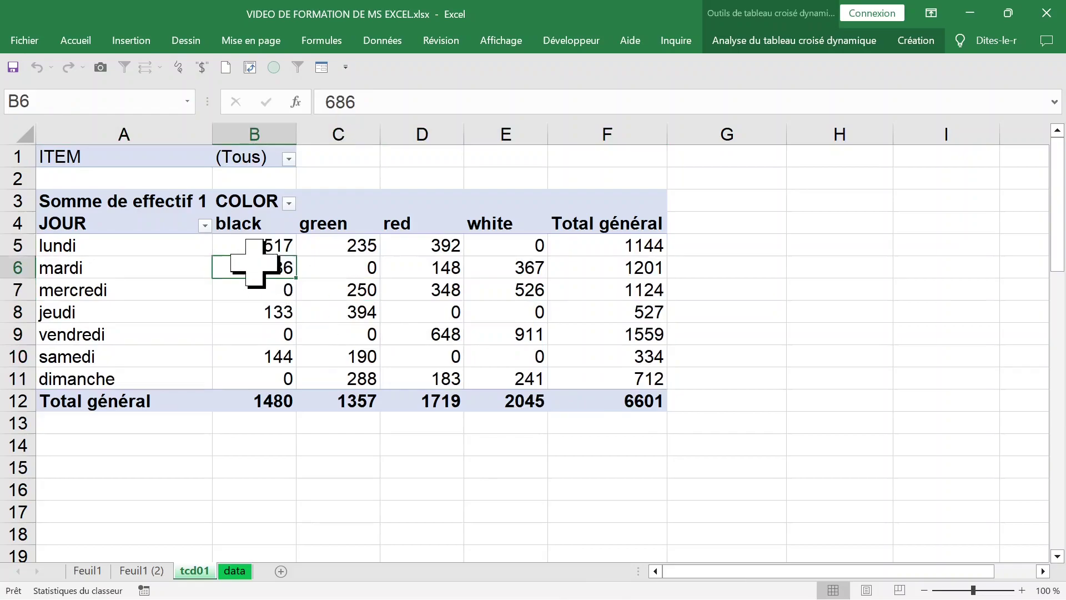
pyautogui.moveTo(251, 247); pyautogui.dragTo(266, 377)
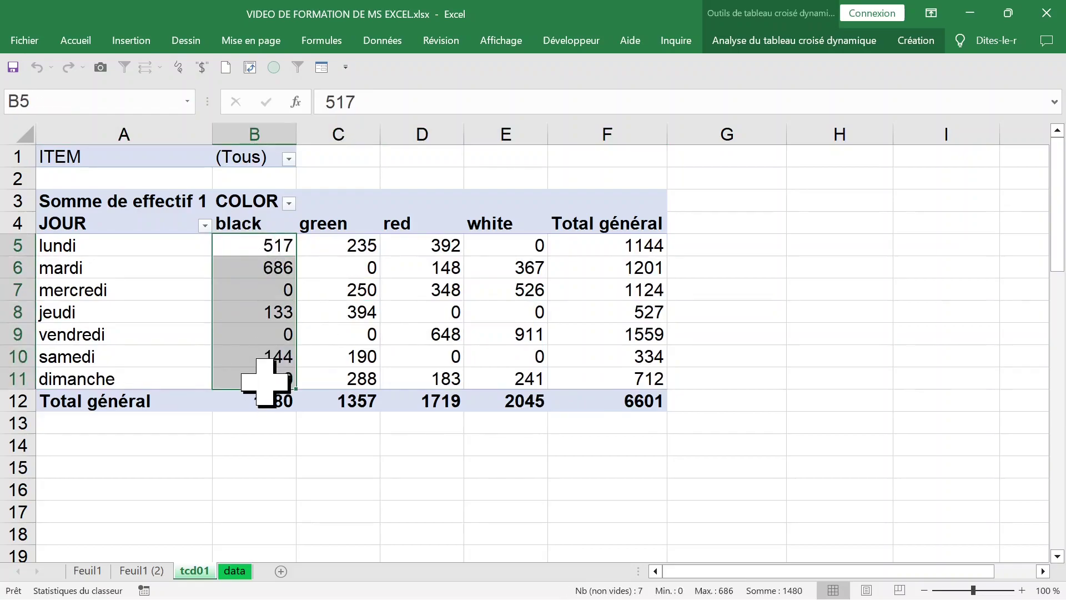
pyautogui.click(283, 291)
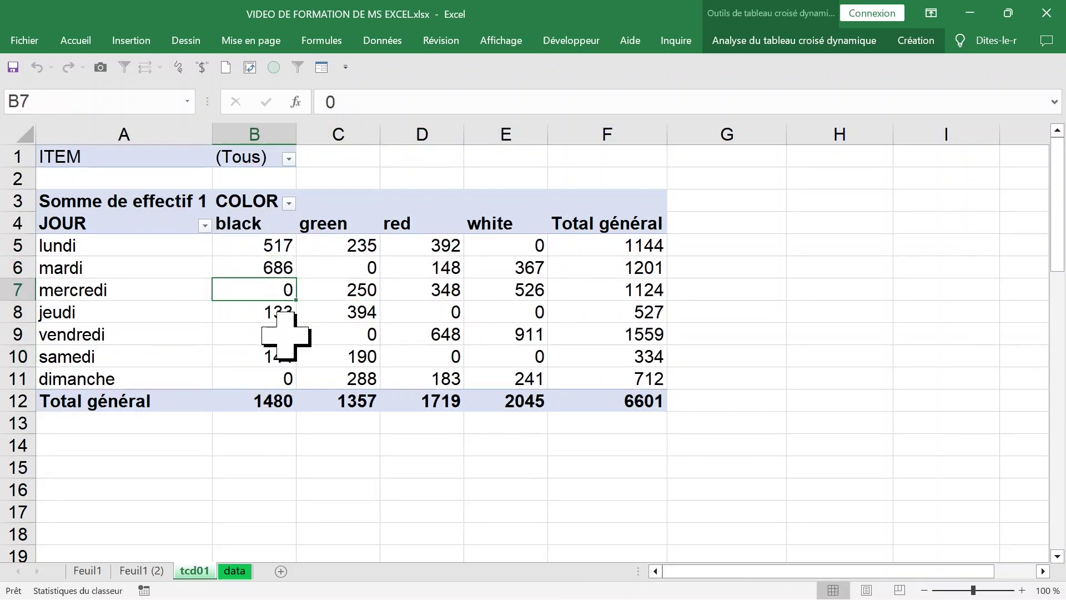
pyautogui.click(284, 333)
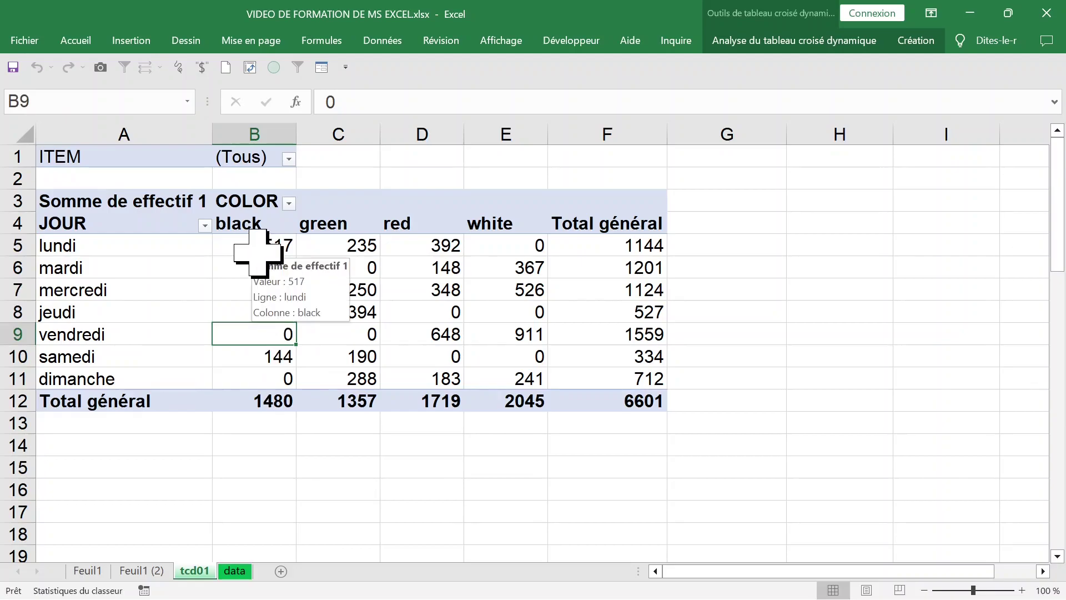
pyautogui.click(255, 249)
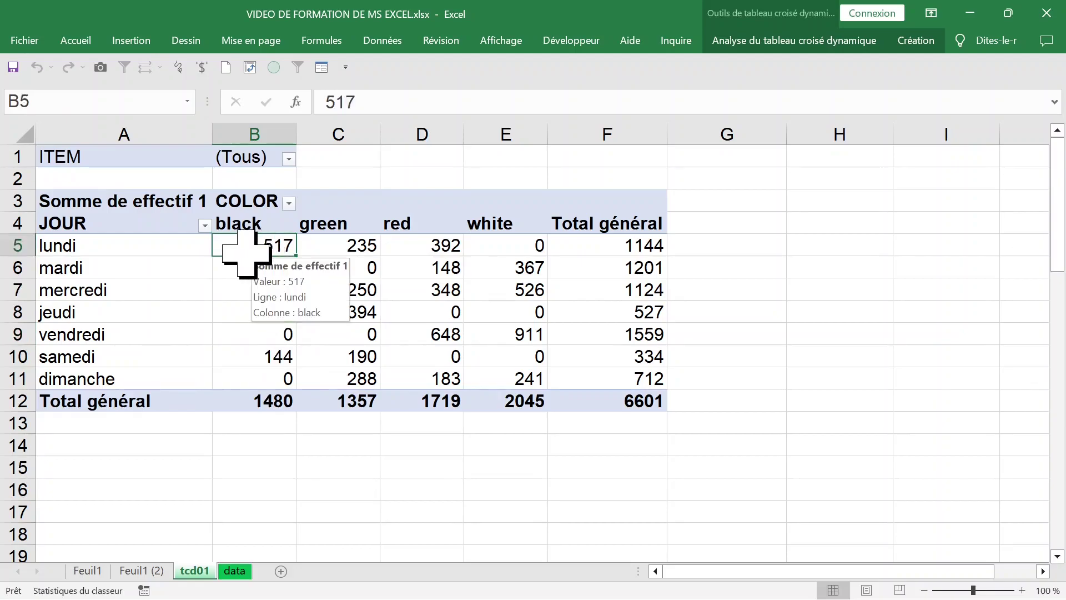
pyautogui.rightClick(248, 254)
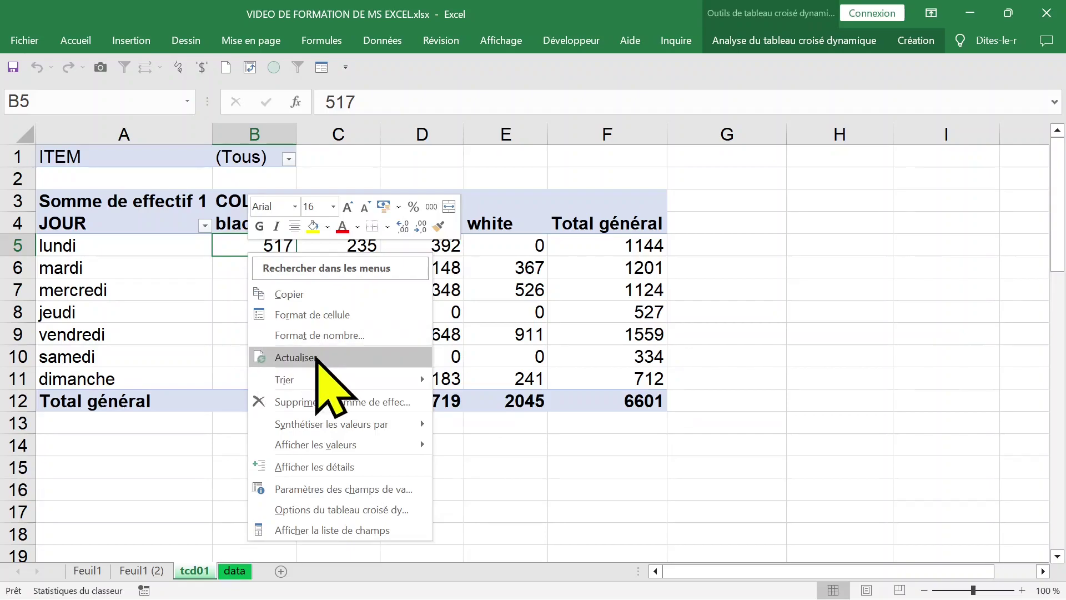
pyautogui.moveTo(285, 380)
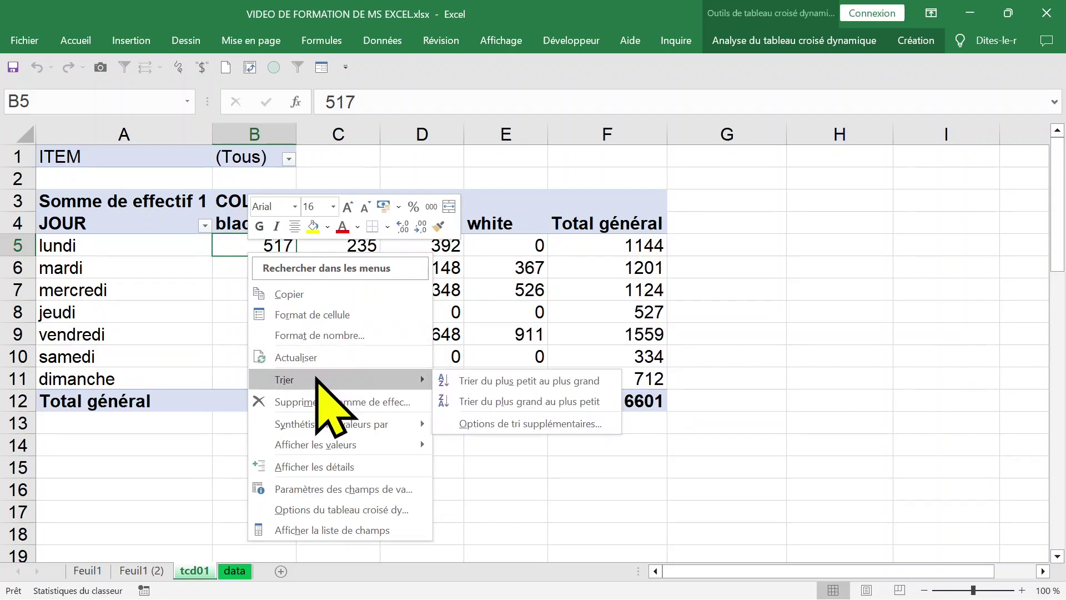
pyautogui.click(509, 385)
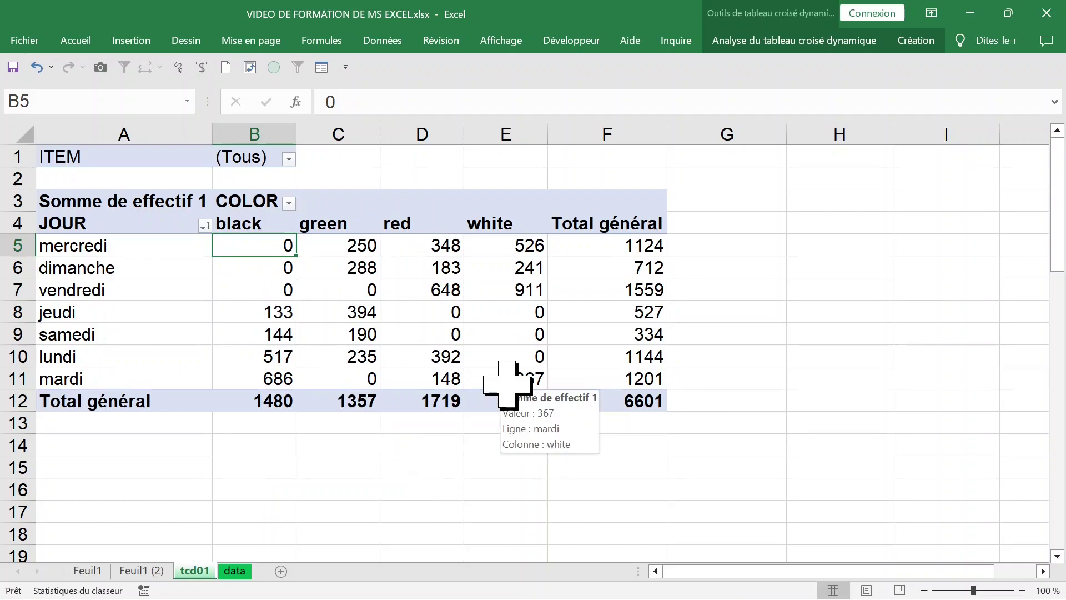
pyautogui.click(257, 221)
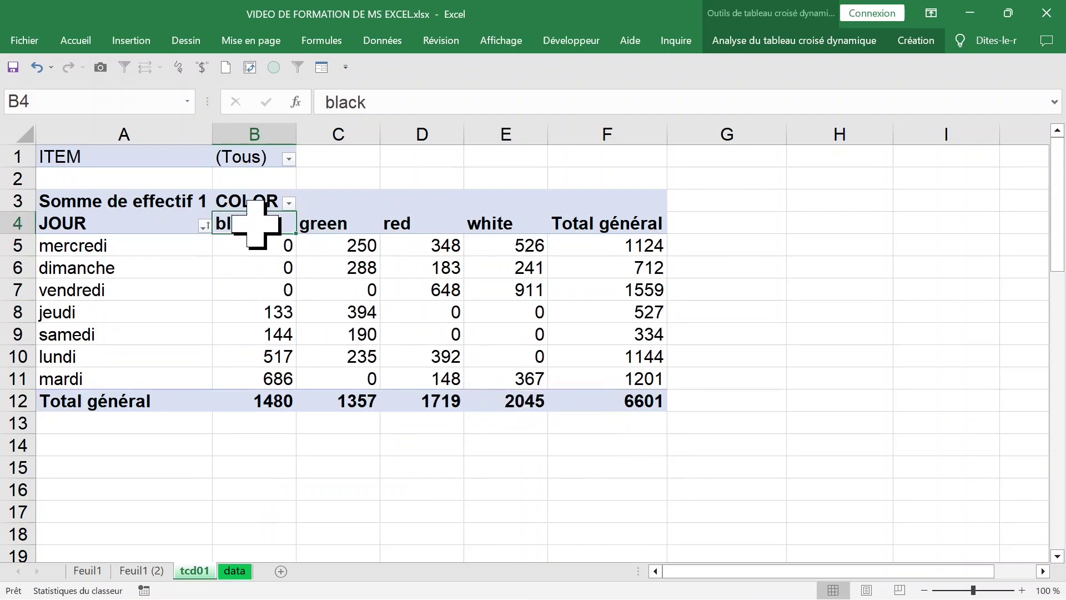
pyautogui.click(253, 136)
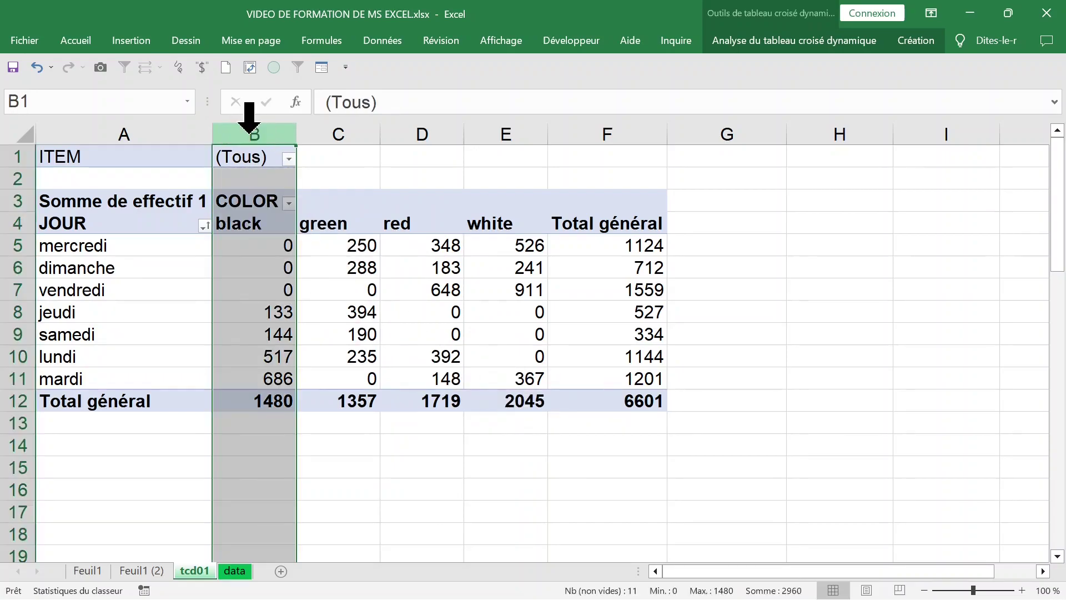
pyautogui.click(251, 377)
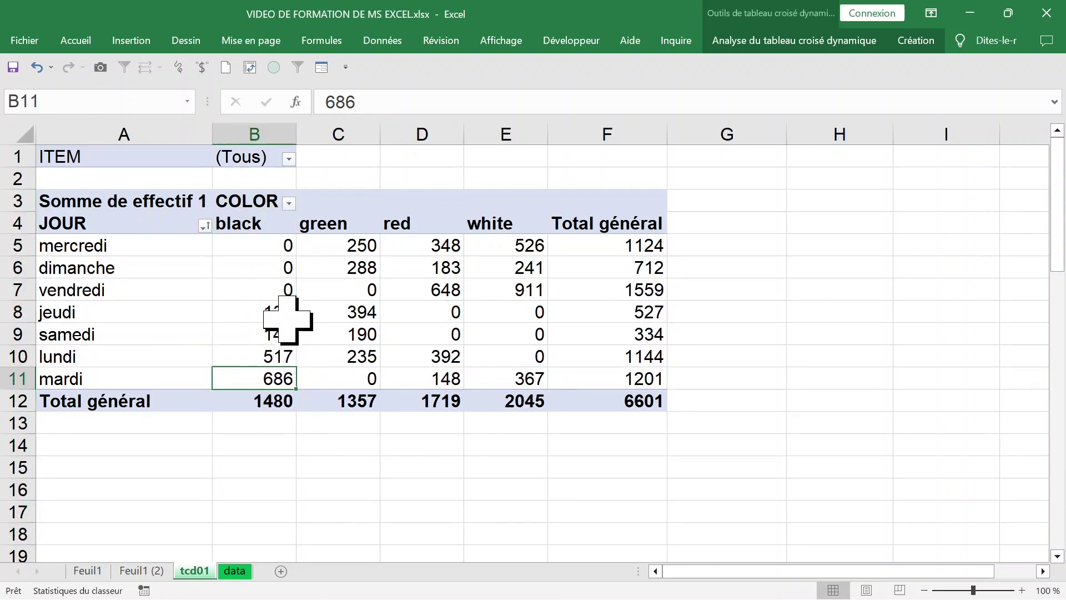
pyautogui.click(269, 240)
pyautogui.click(268, 273)
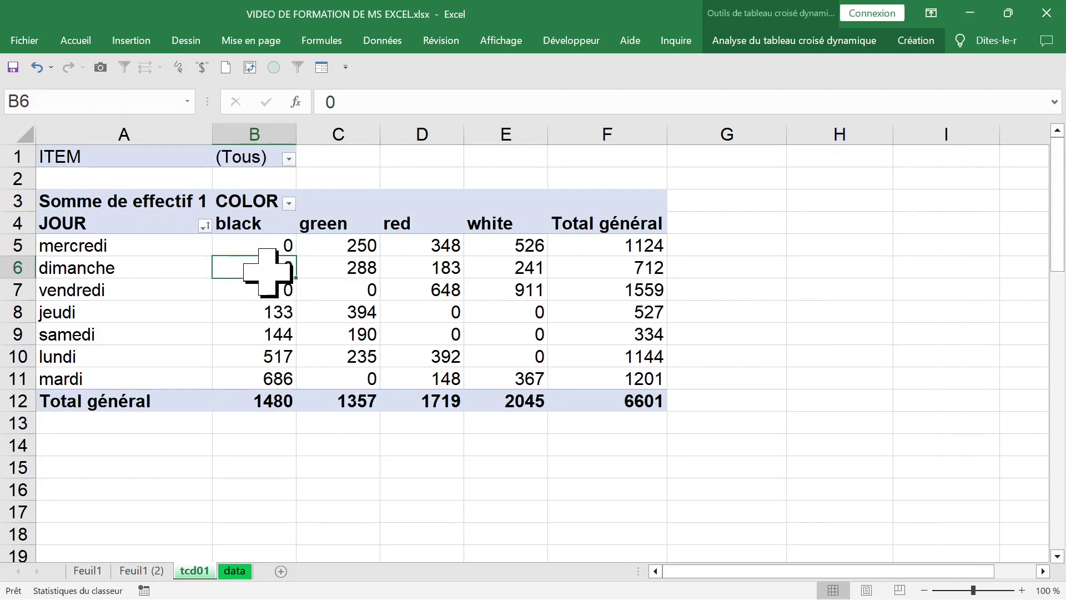
pyautogui.click(276, 295)
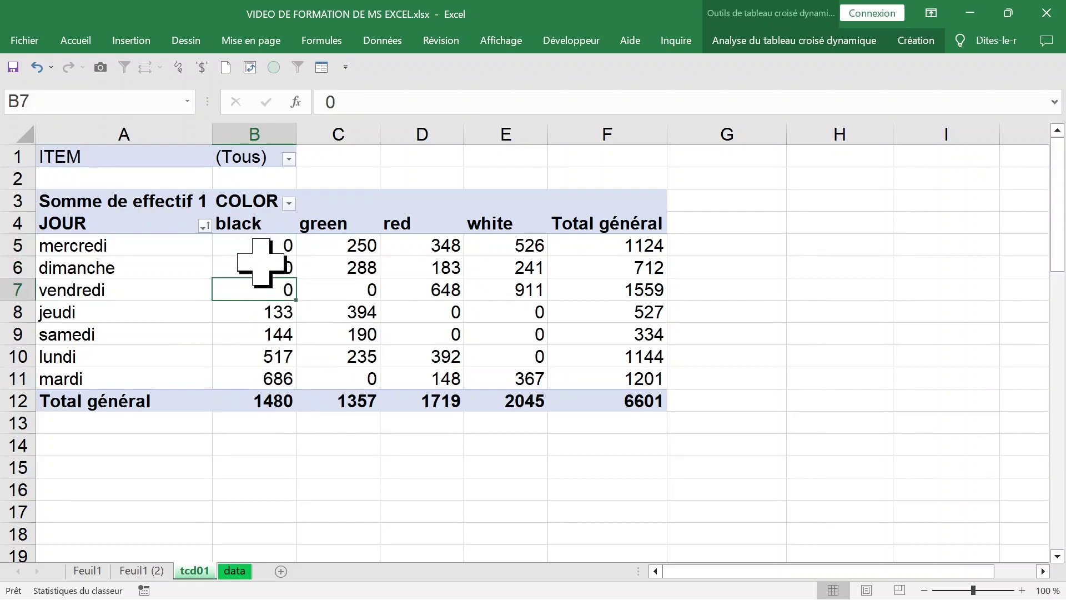
pyautogui.click(441, 247)
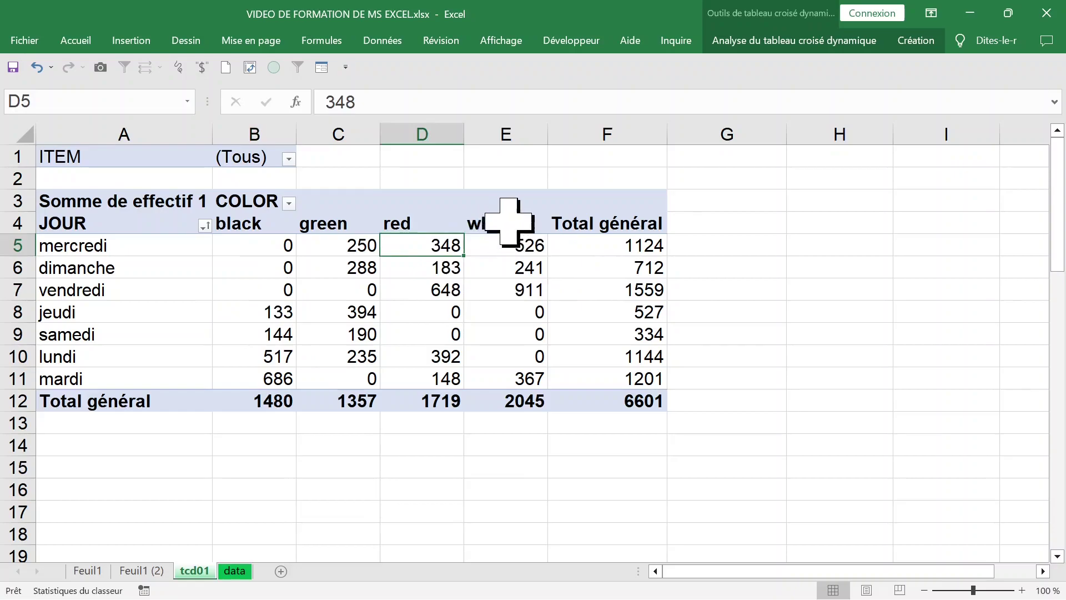
pyautogui.click(338, 243)
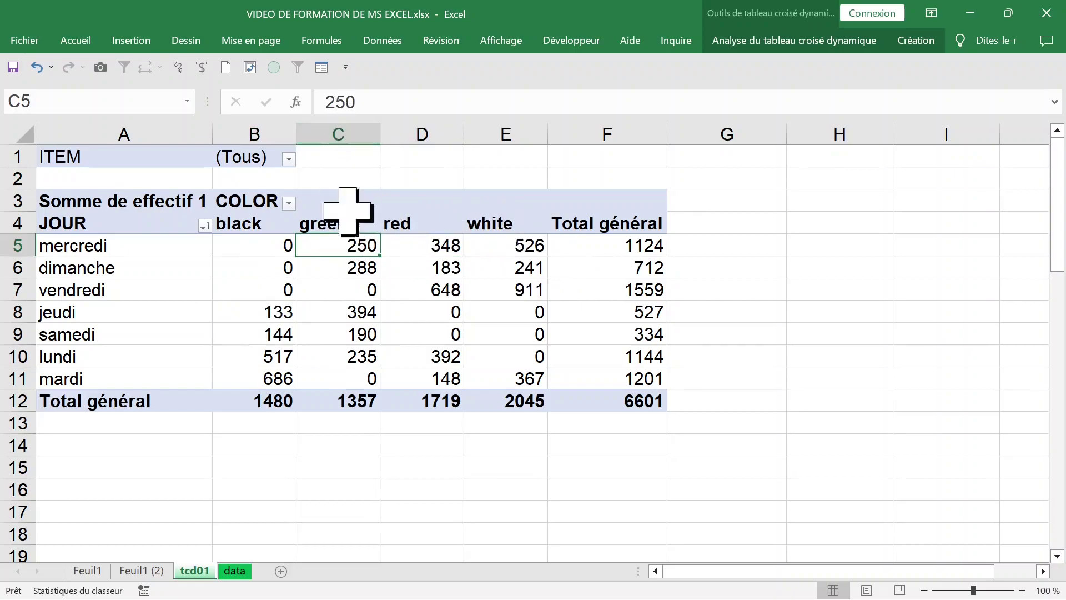
# Step: Sort the day rows smallest to largest by green sums, mardi (0) through jeudi (394)
pyautogui.rightClick(328, 243)
pyautogui.moveTo(416, 368)
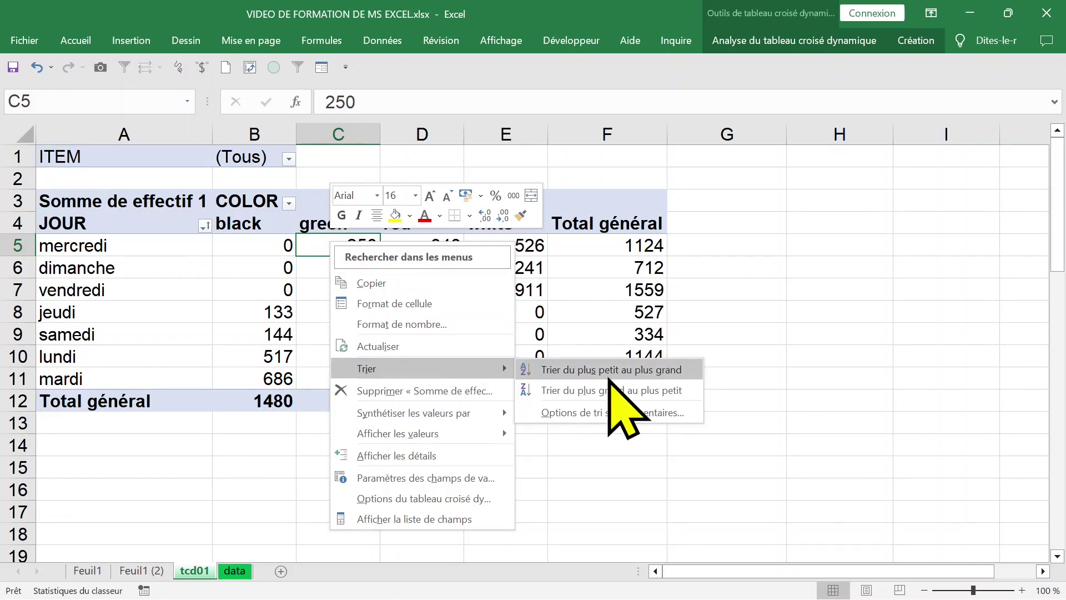
pyautogui.click(609, 371)
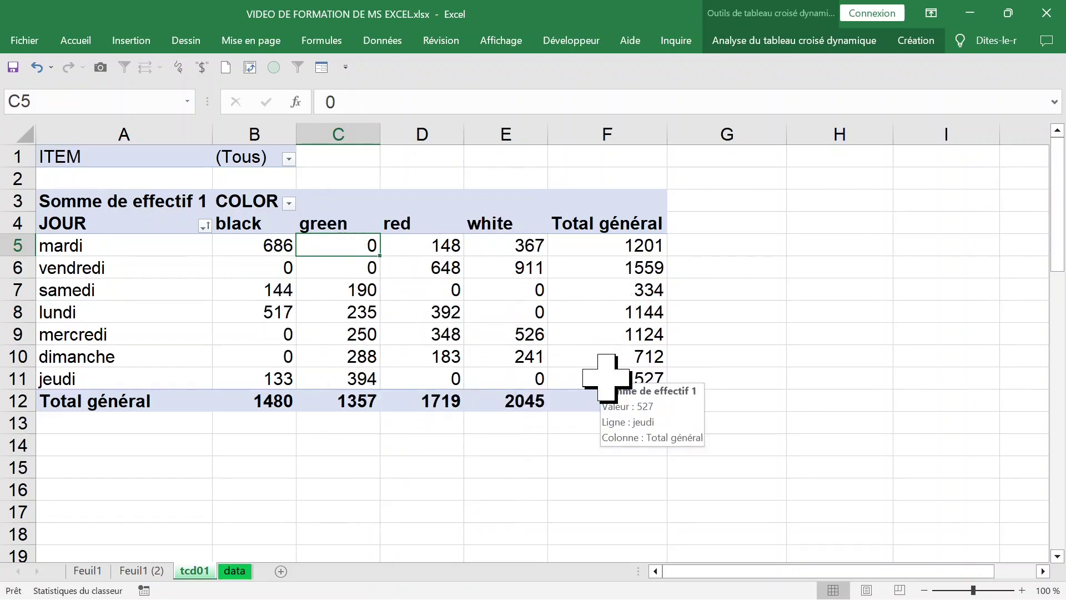
pyautogui.click(354, 290)
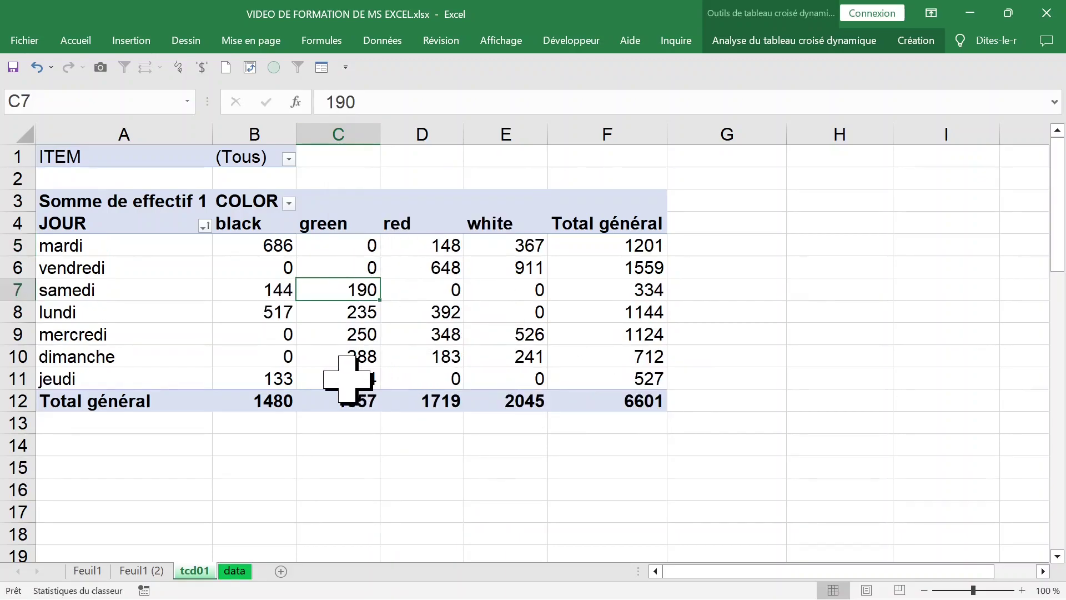
pyautogui.click(347, 380)
pyautogui.click(348, 310)
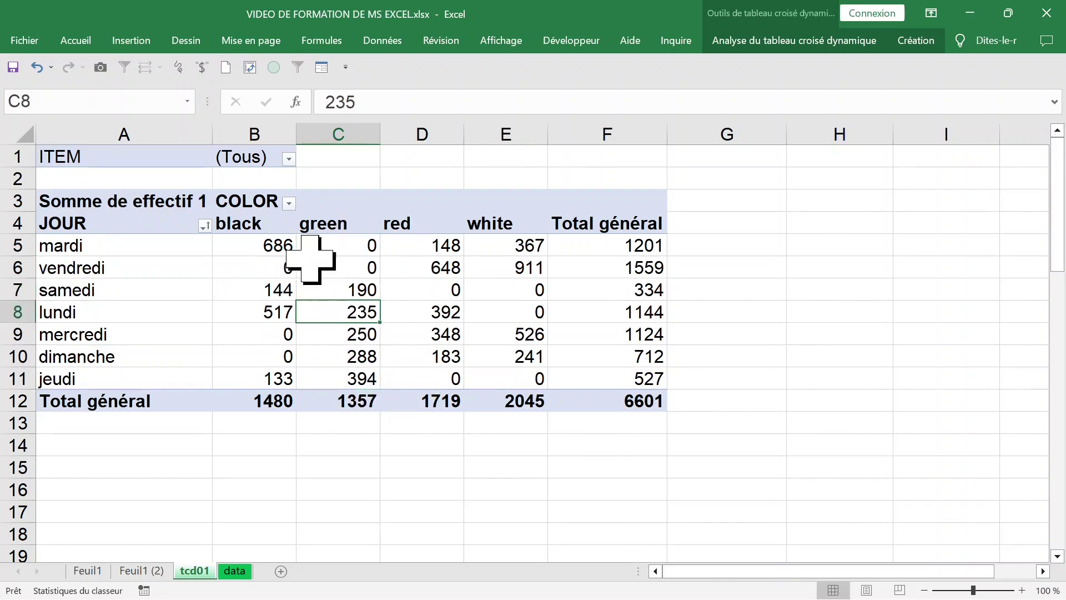
pyautogui.click(340, 249)
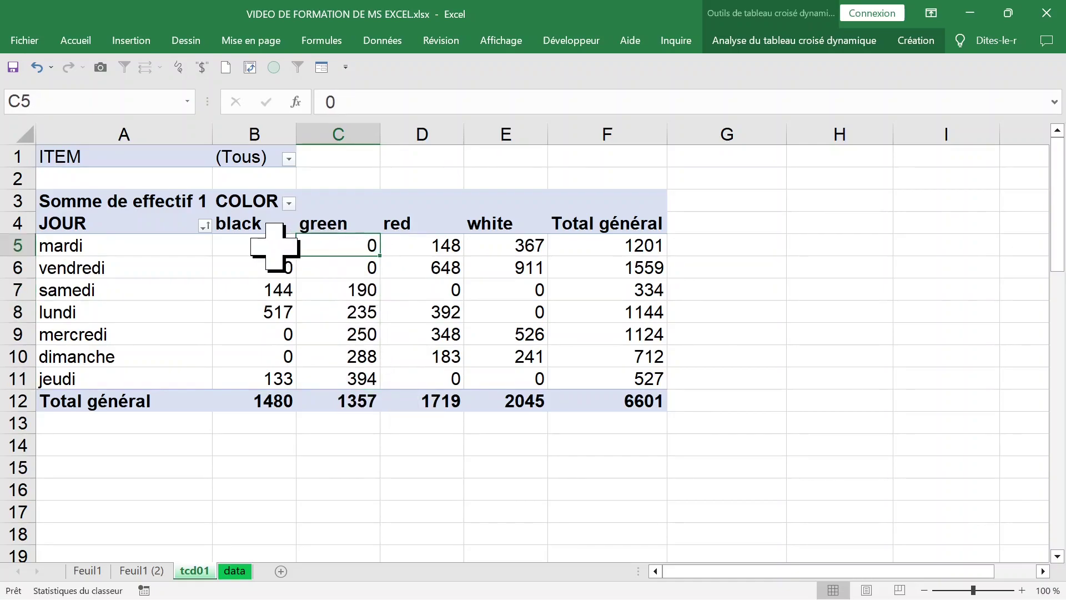
pyautogui.moveTo(273, 246); pyautogui.dragTo(269, 374)
pyautogui.click(284, 263)
pyautogui.click(268, 250)
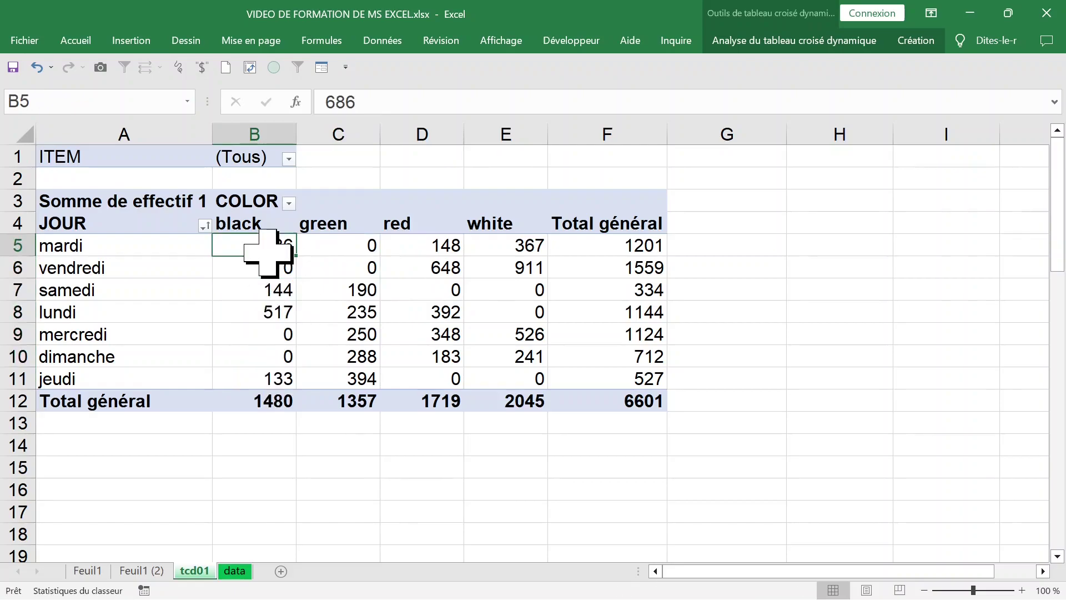
pyautogui.rightClick(268, 250)
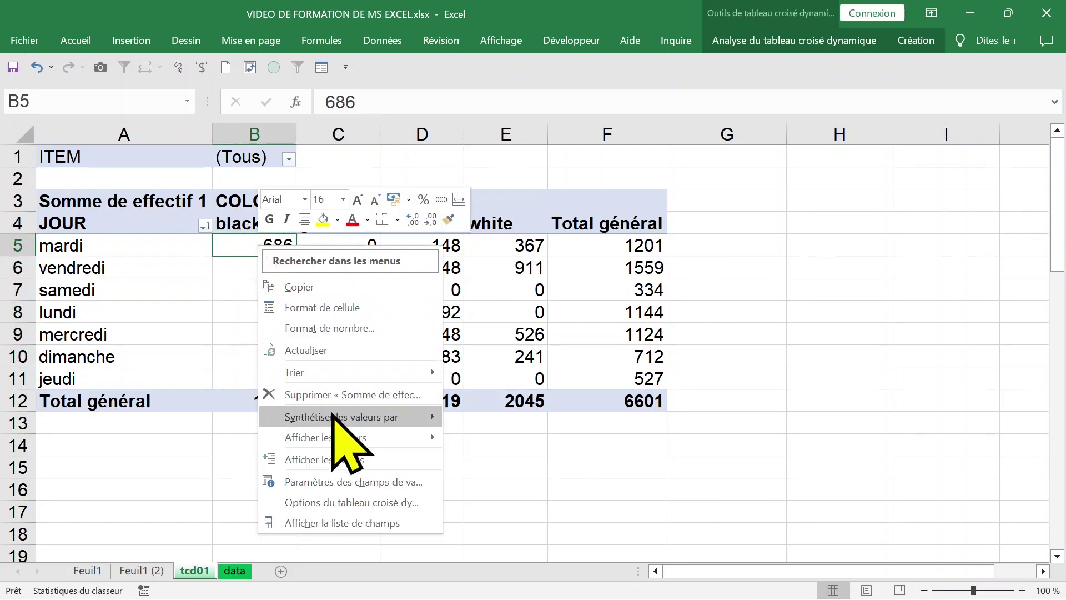
pyautogui.moveTo(326, 438)
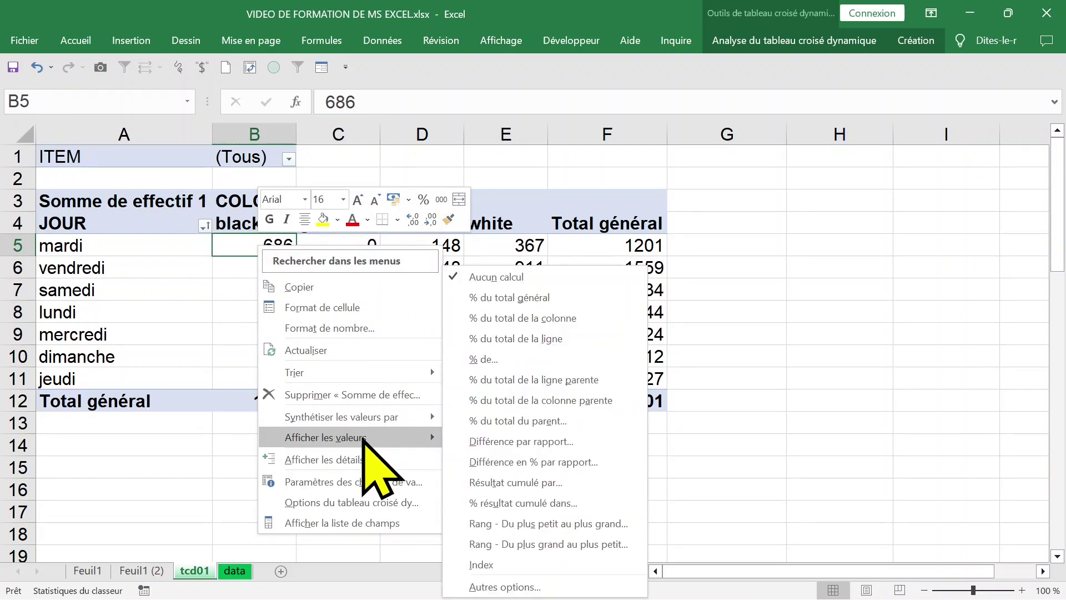
pyautogui.click(586, 318)
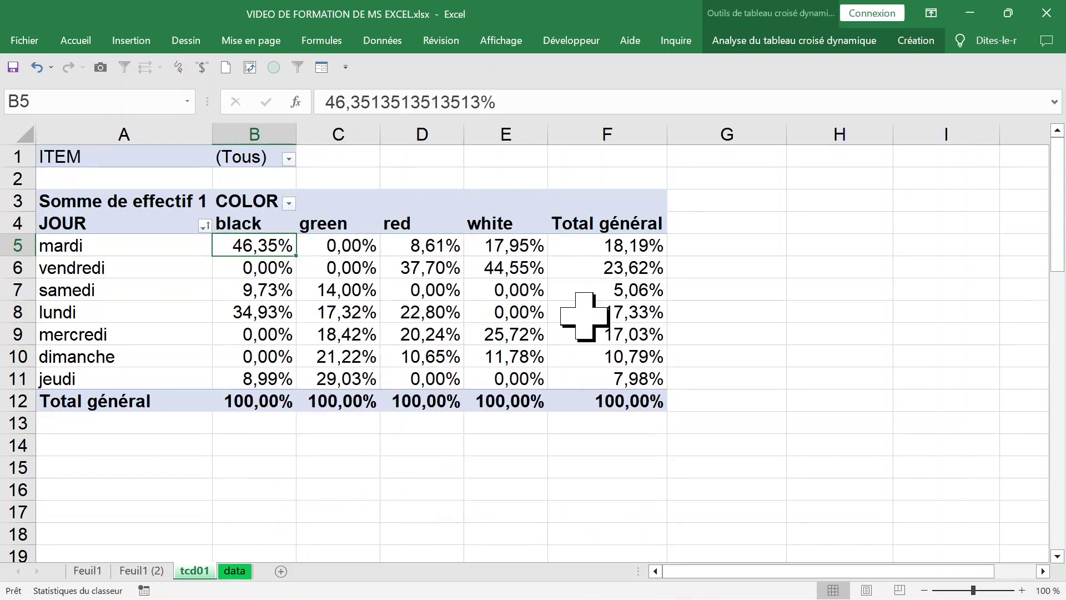
pyautogui.click(249, 131)
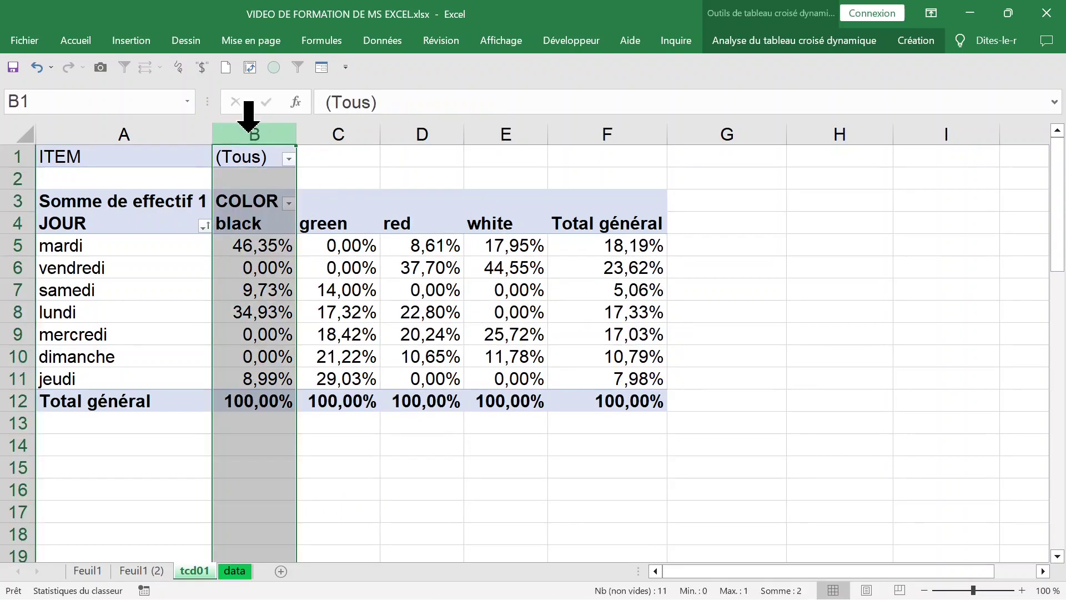
pyautogui.moveTo(249, 117); pyautogui.dragTo(364, 122)
pyautogui.click(337, 130)
pyautogui.click(489, 133)
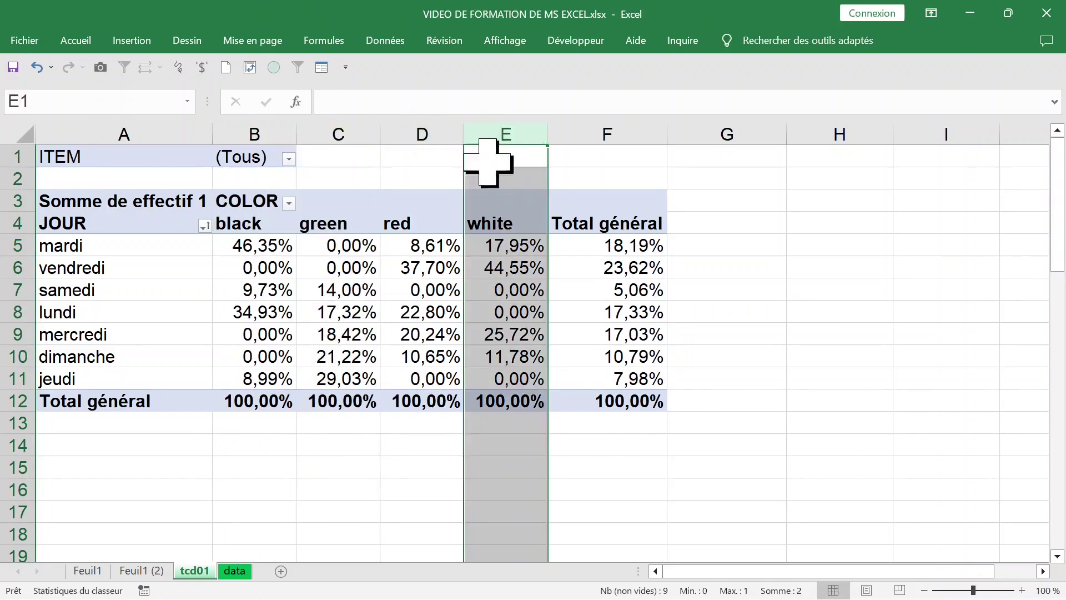
pyautogui.click(512, 269)
pyautogui.click(392, 264)
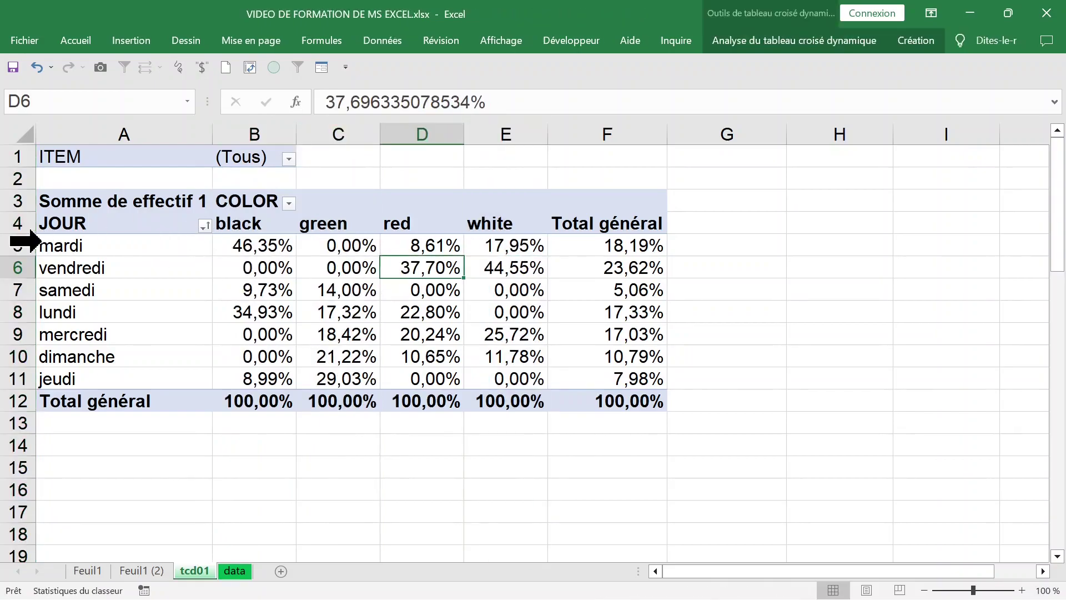
pyautogui.click(16, 245)
pyautogui.click(135, 281)
pyautogui.click(119, 294)
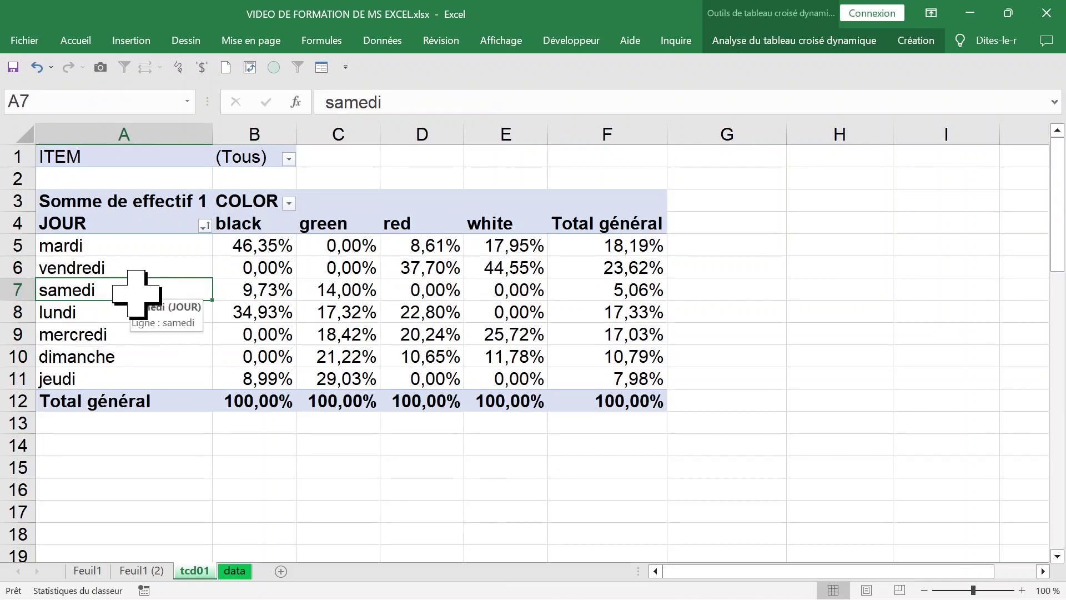
# Step: Undo the prior view and show values as % of row total, rows summing to 100,00%
pyautogui.click(36, 68)
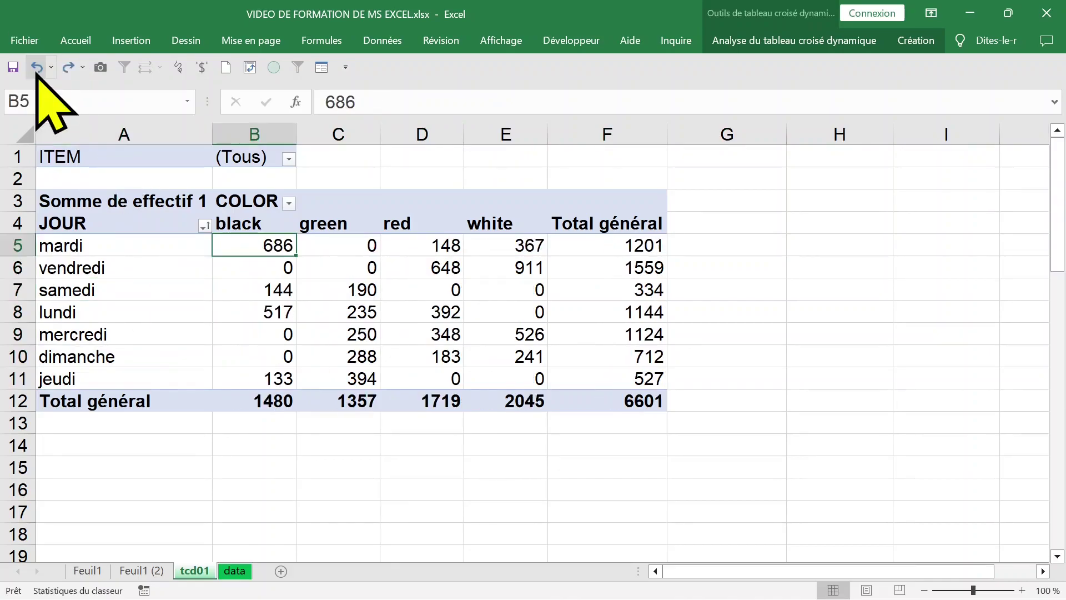
pyautogui.rightClick(237, 244)
pyautogui.moveTo(307, 434)
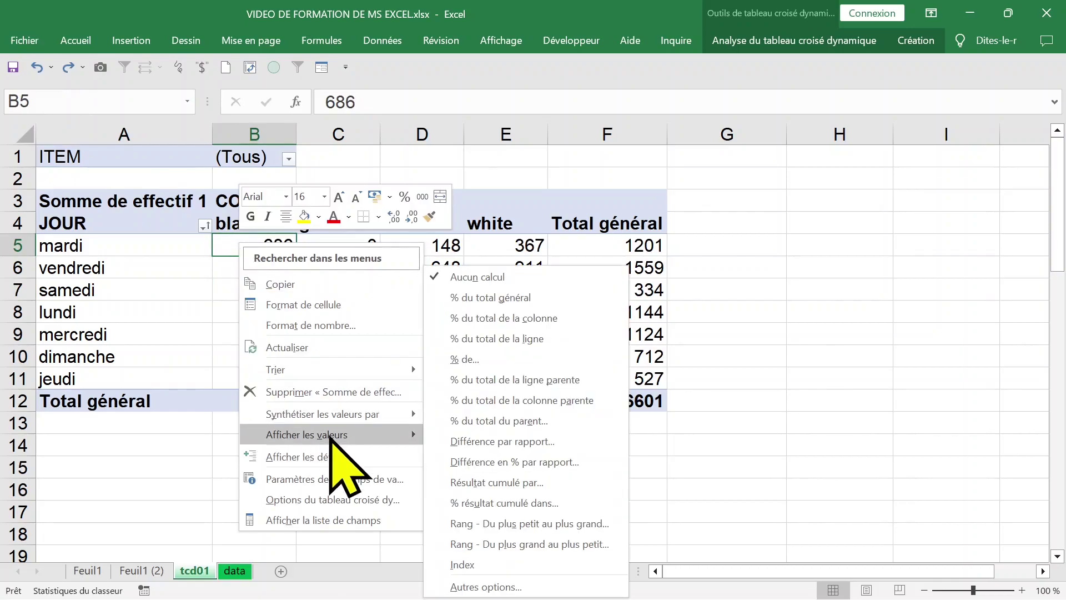
pyautogui.click(532, 339)
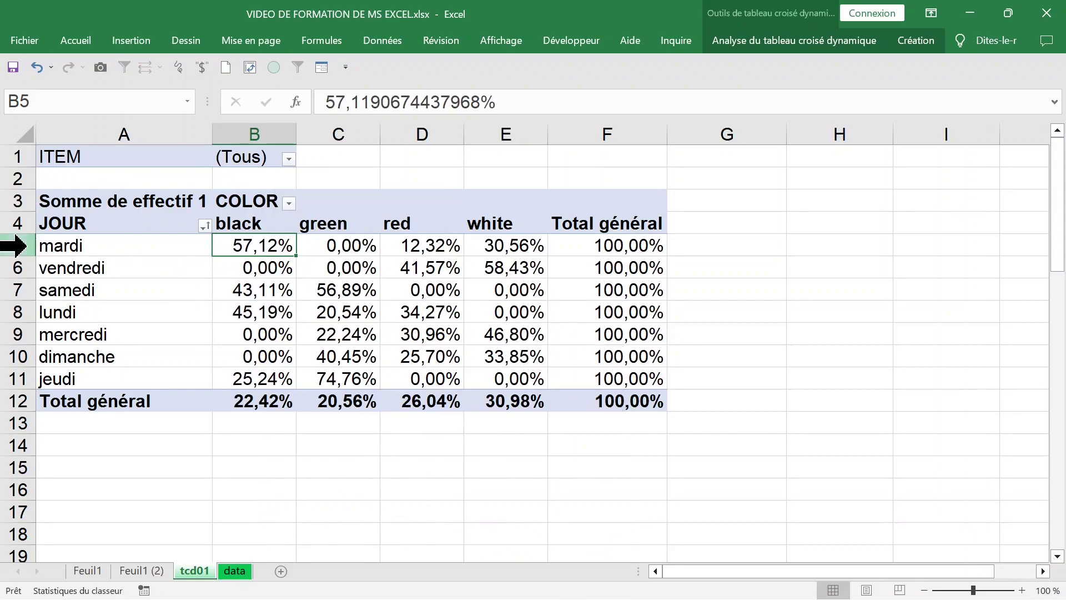
pyautogui.click(22, 245)
# Step: Retype A5 as lundi and A6 as mardi to reorder the day rows
pyautogui.click(14, 356)
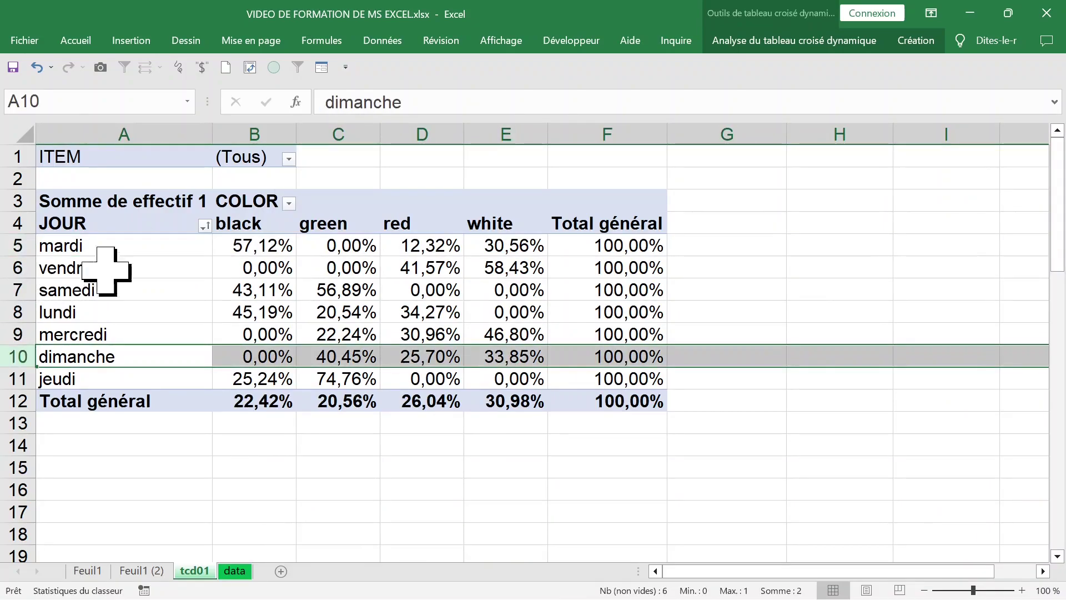
pyautogui.click(109, 254)
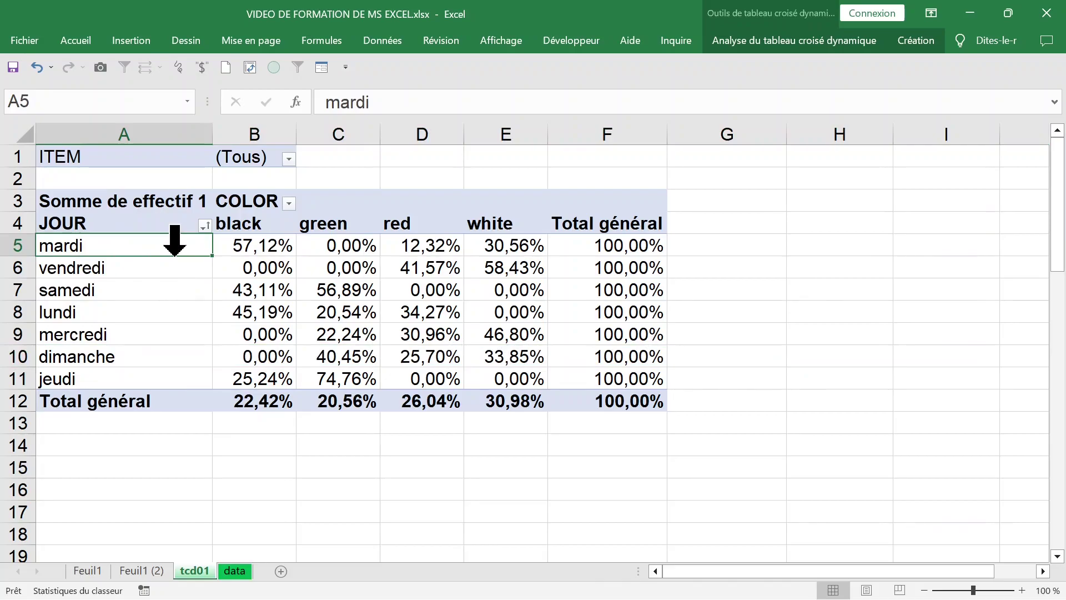
pyautogui.write('lundi')
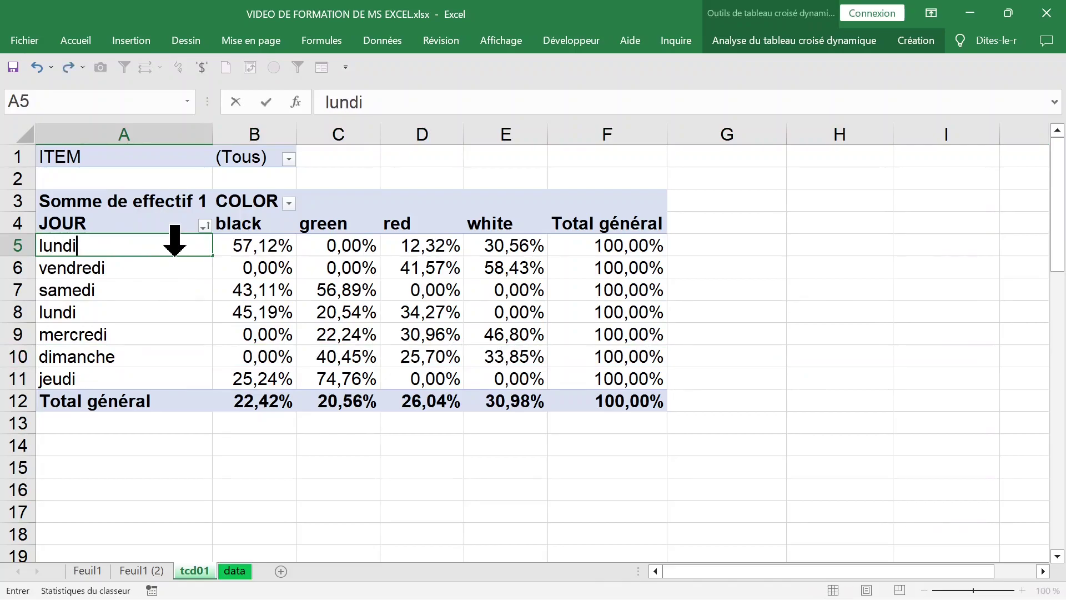
pyautogui.press('Return')
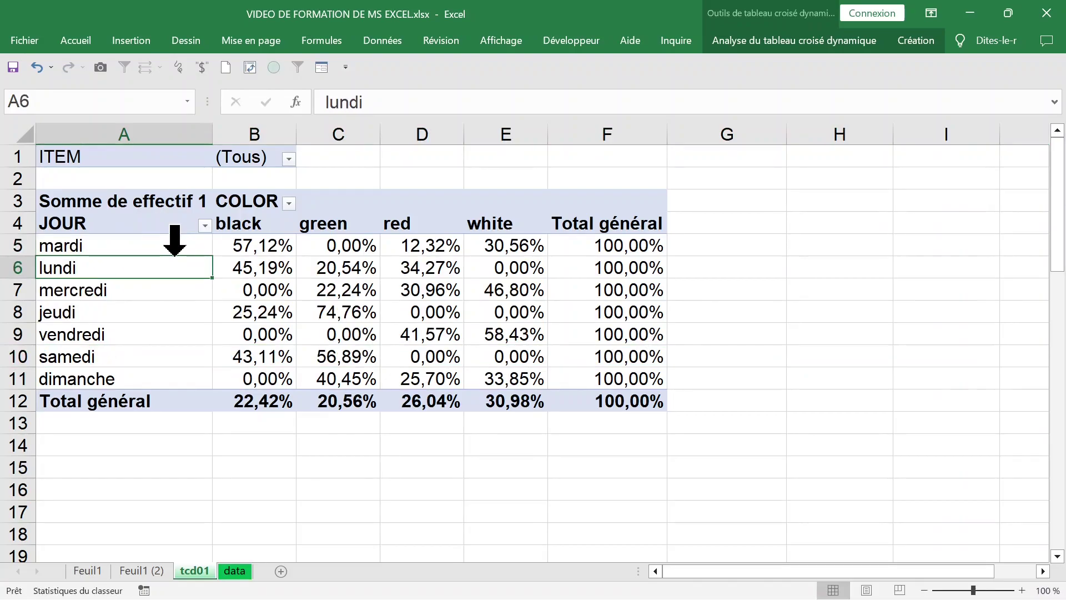
pyautogui.write('mardi')
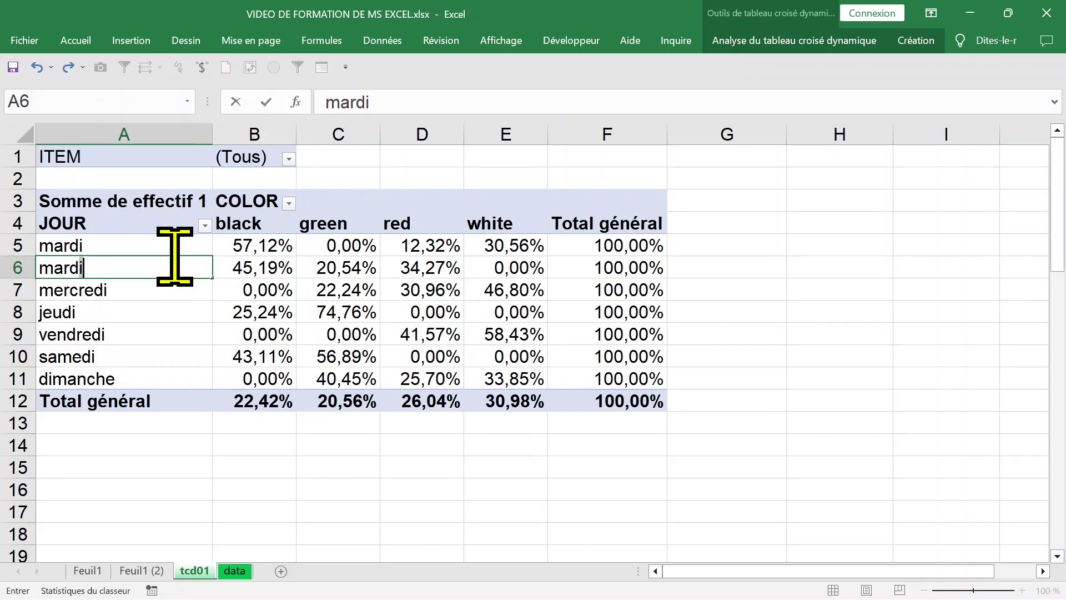
pyautogui.press('Return')
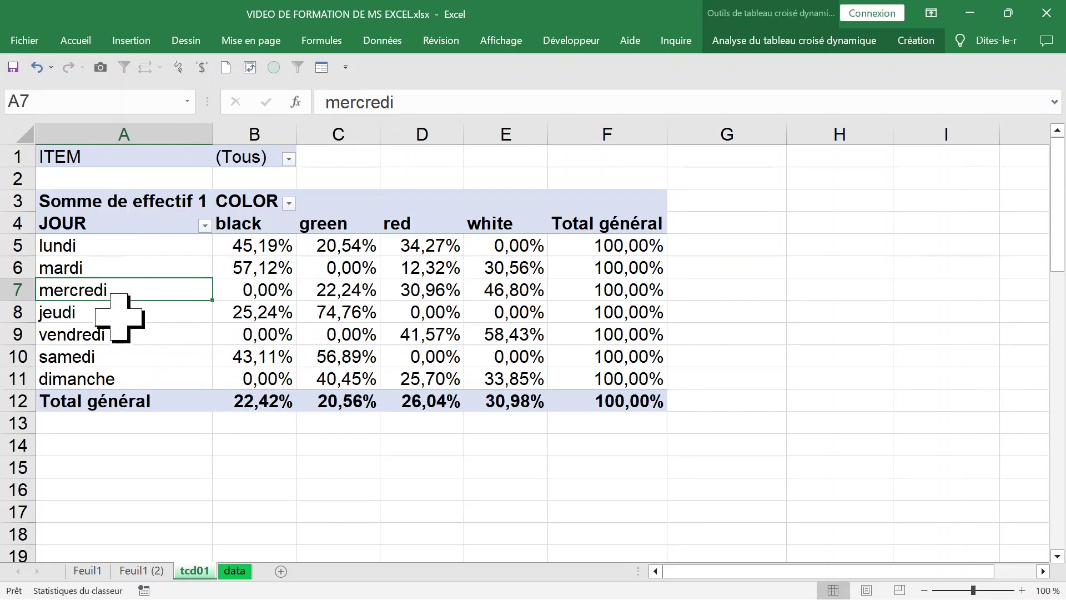
# Step: Review the reordered day labels and their black, white and red row percentages
pyautogui.moveTo(122, 250); pyautogui.dragTo(123, 377)
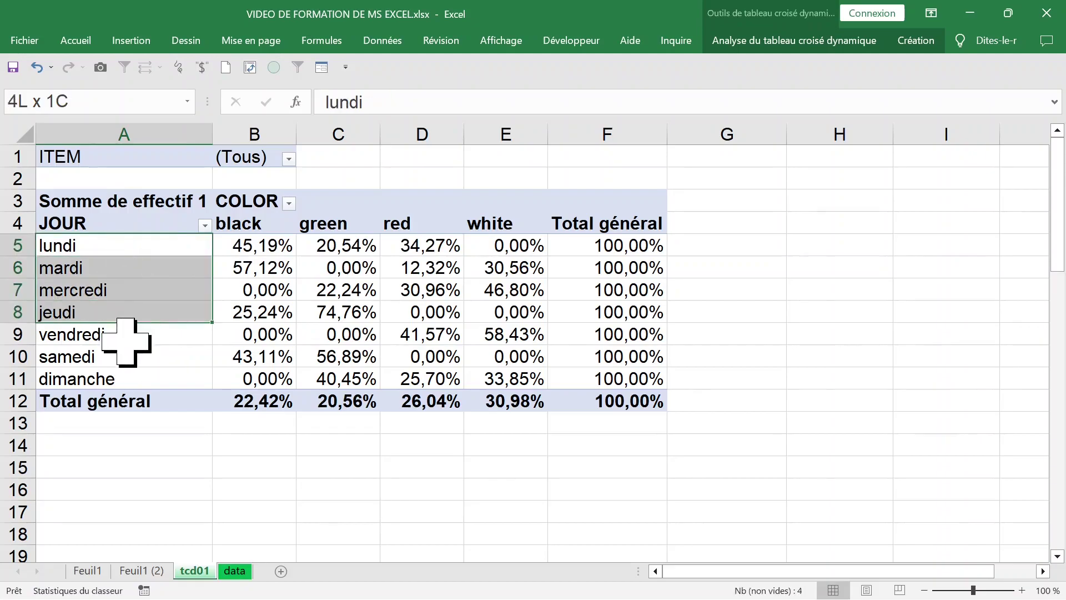
pyautogui.click(267, 268)
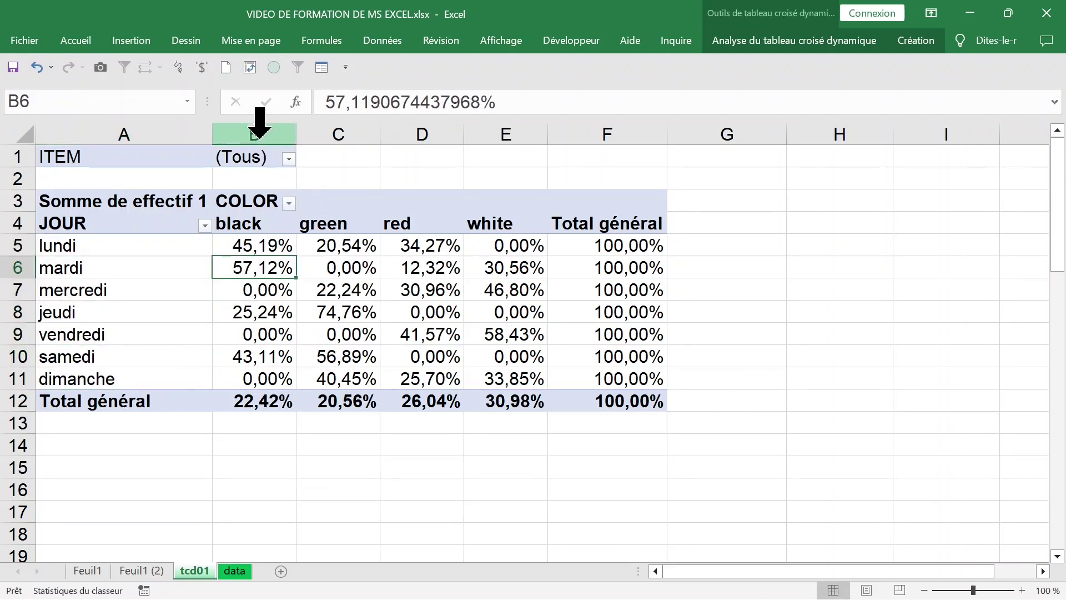
pyautogui.click(24, 245)
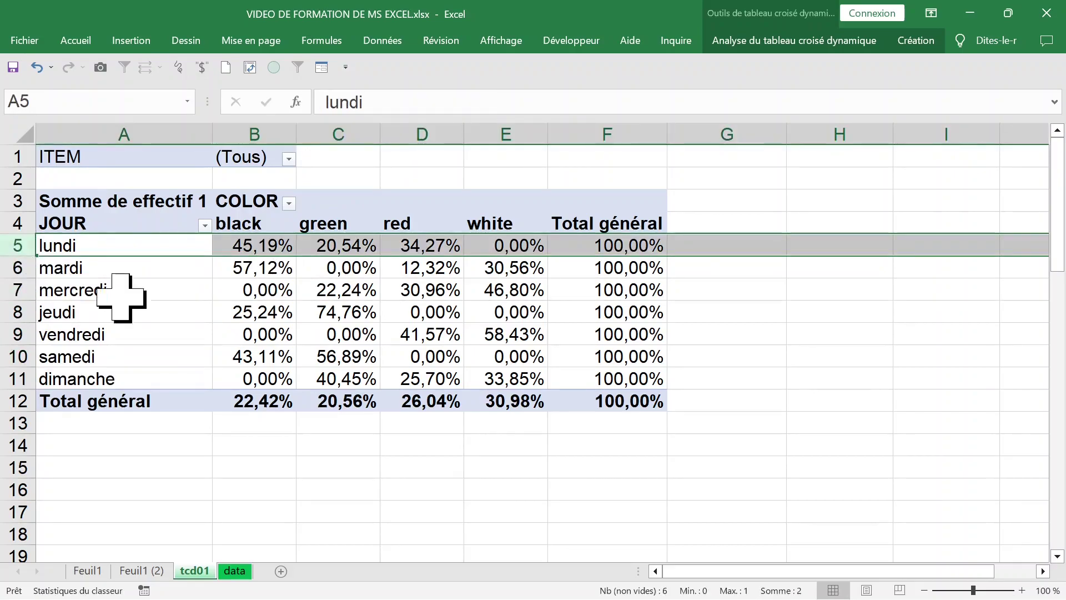
pyautogui.click(289, 245)
pyautogui.click(534, 268)
pyautogui.click(401, 306)
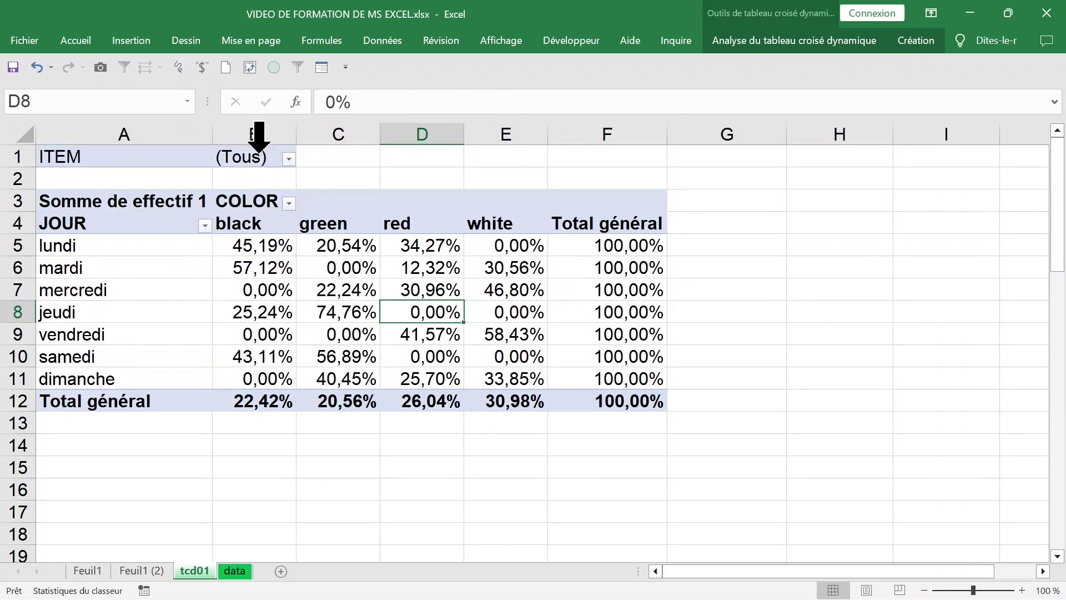
# Step: Move ITEM into the row fields above JOUR, keeping COLOR across the columns
pyautogui.click(277, 267)
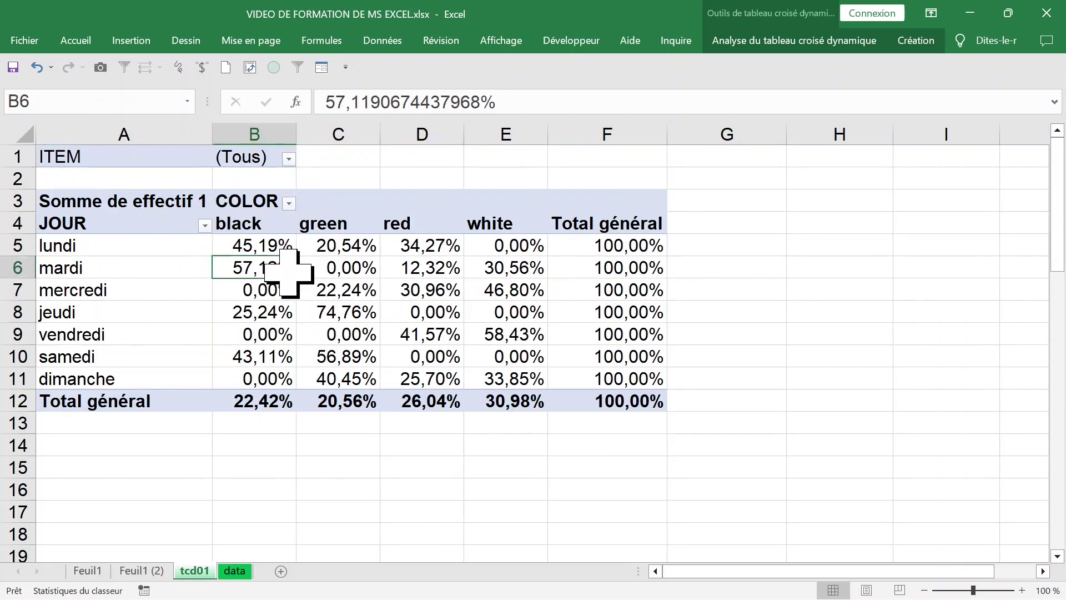
pyautogui.rightClick(273, 272)
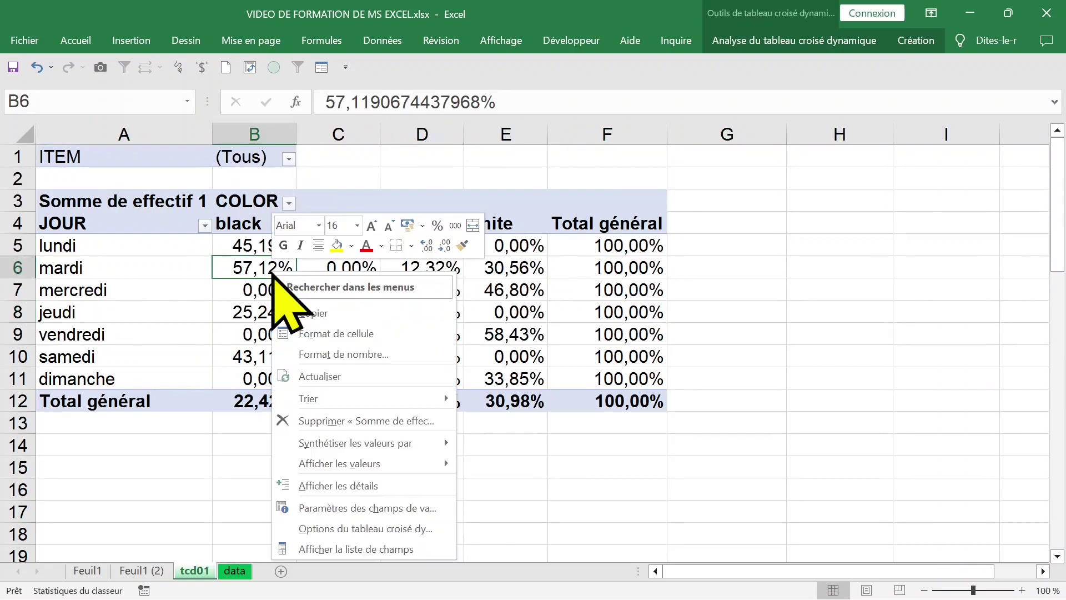
pyautogui.click(366, 548)
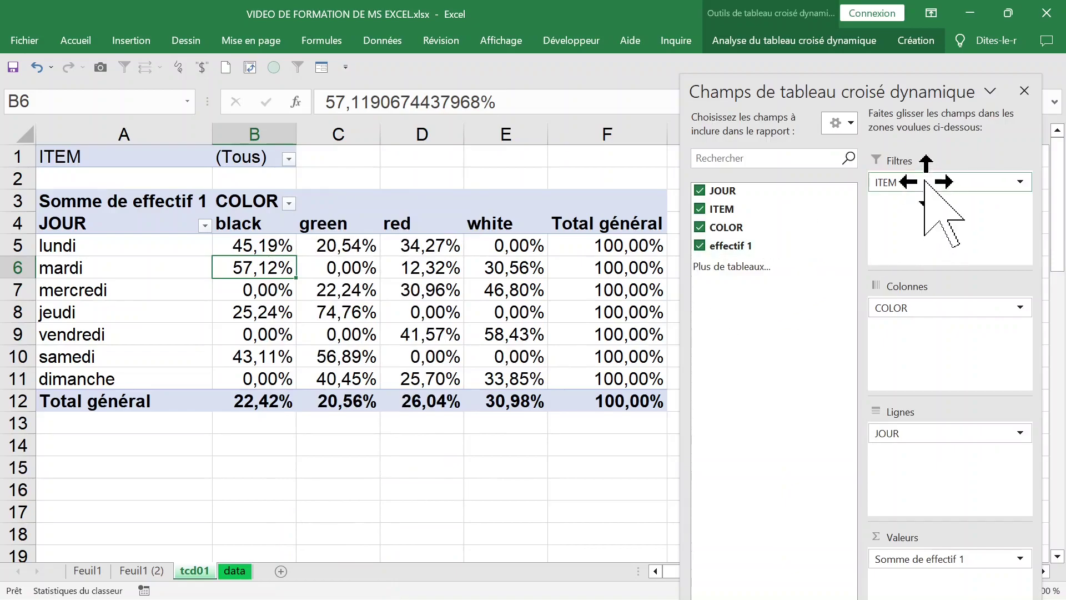
pyautogui.moveTo(945, 186); pyautogui.dragTo(920, 305)
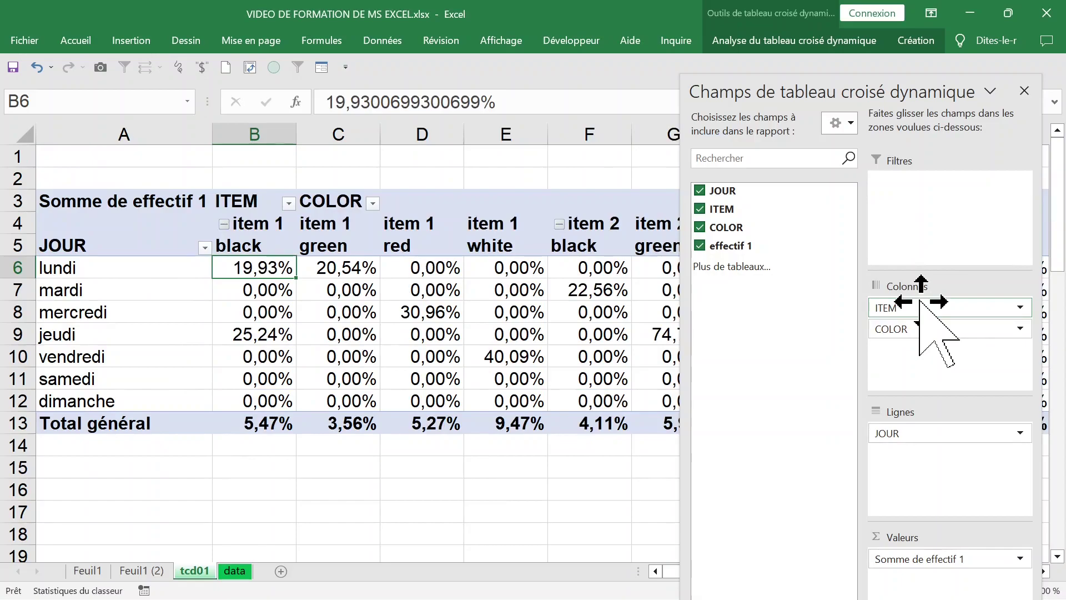
pyautogui.moveTo(919, 305); pyautogui.dragTo(920, 453)
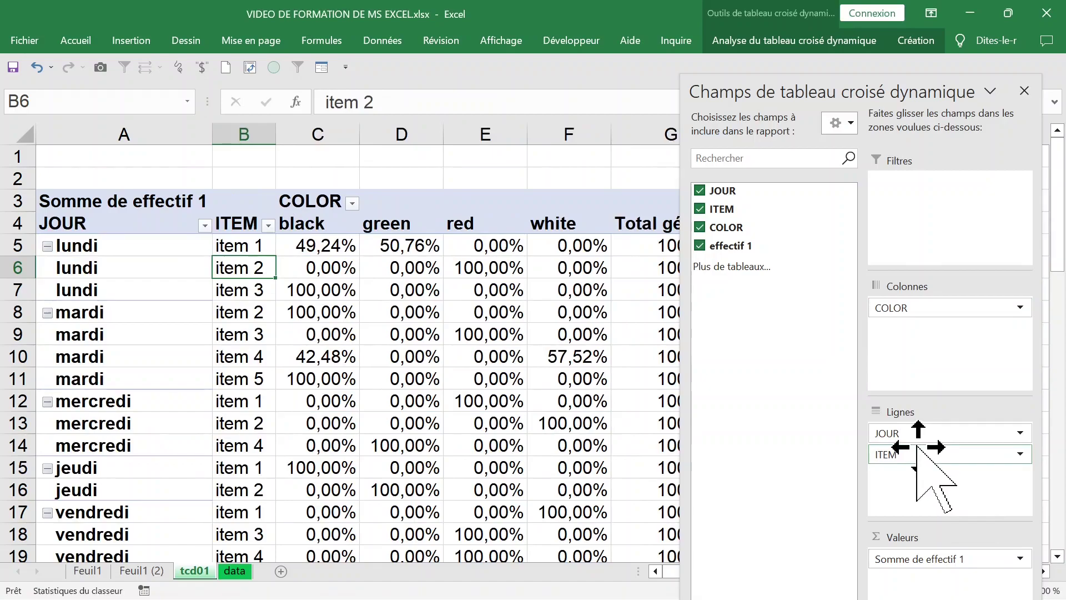
pyautogui.moveTo(921, 455); pyautogui.dragTo(921, 429)
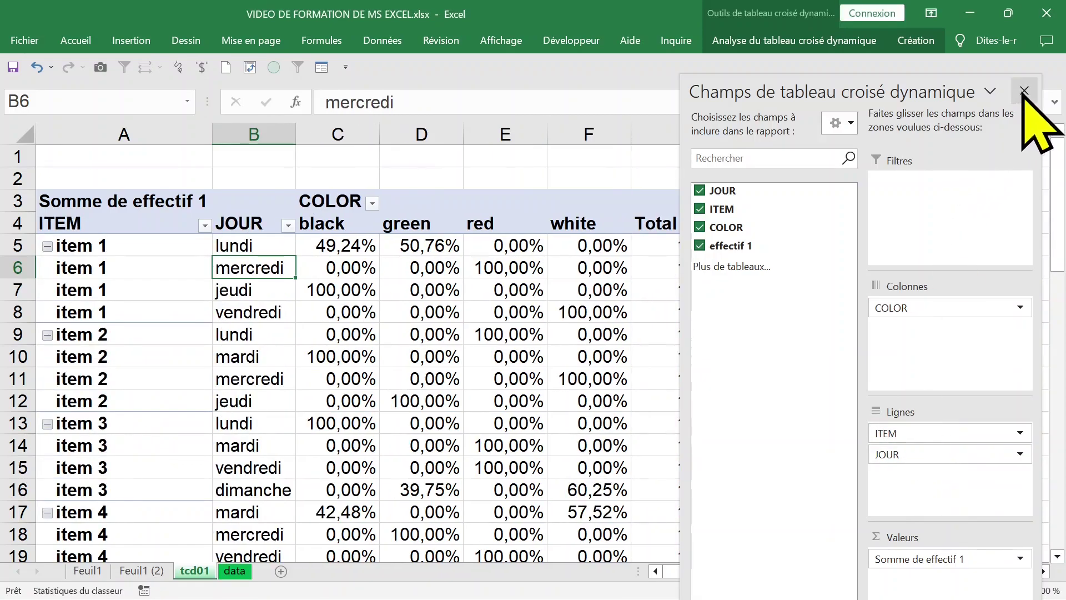
pyautogui.click(1025, 90)
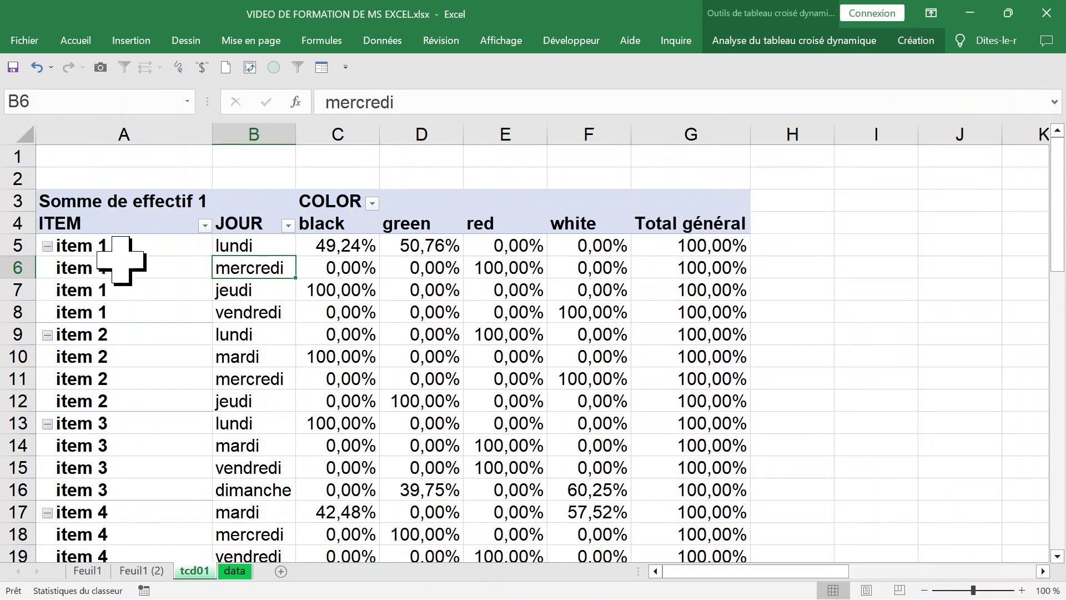
# Step: Show all subtotals at the bottom of each item group, e.g. Total item 1
pyautogui.click(50, 246)
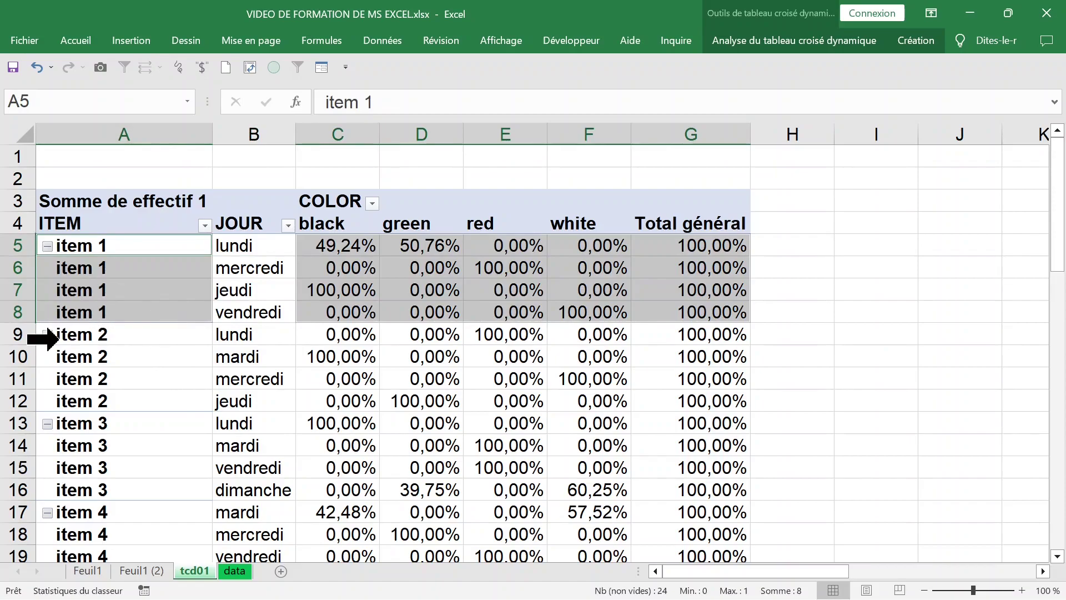
pyautogui.click(44, 337)
pyautogui.click(422, 290)
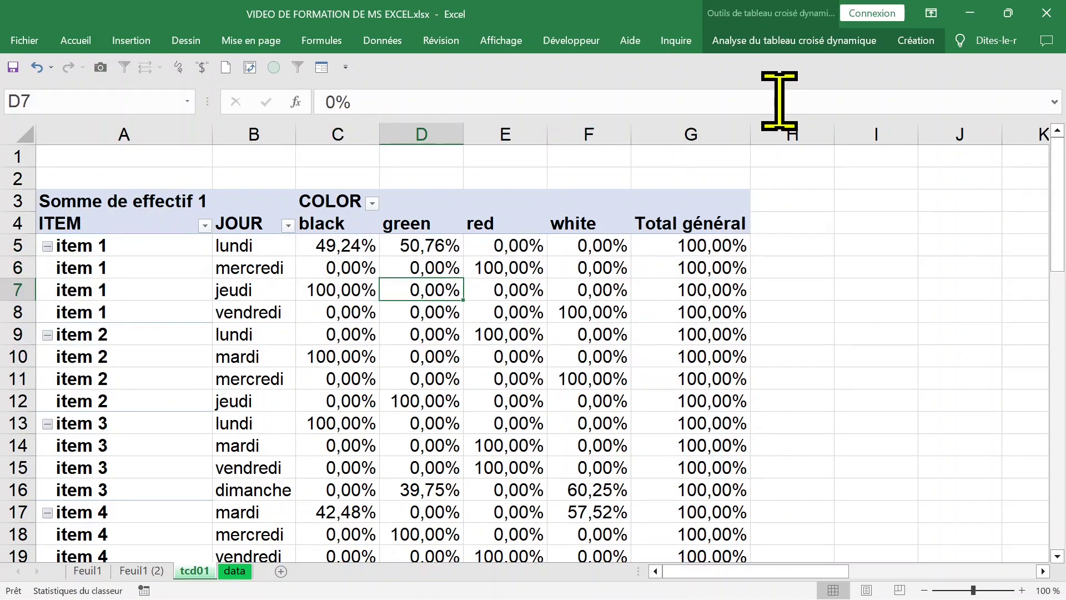
pyautogui.click(917, 40)
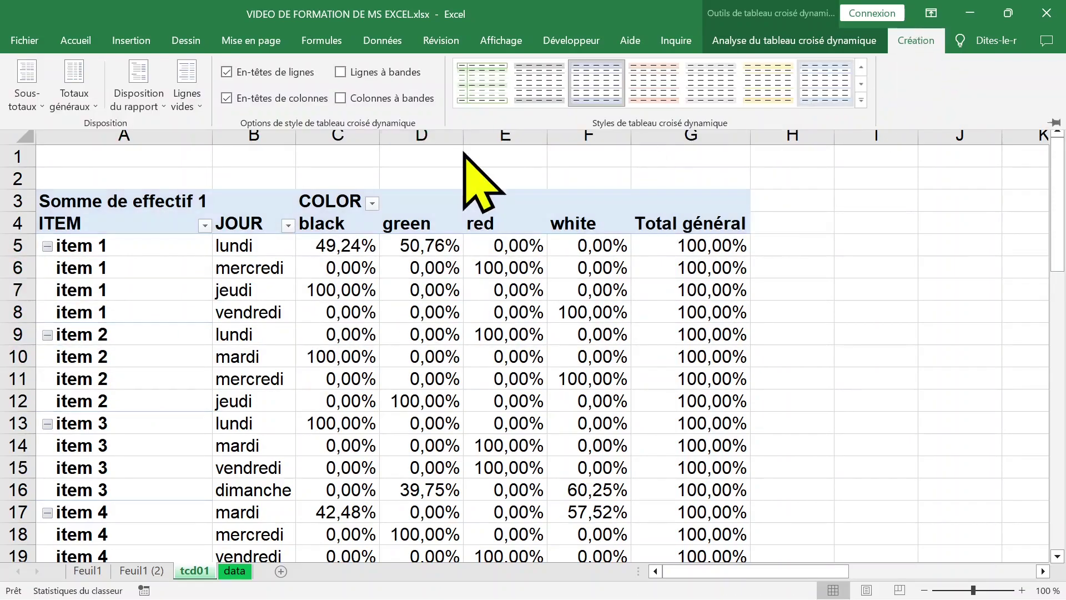
pyautogui.click(28, 98)
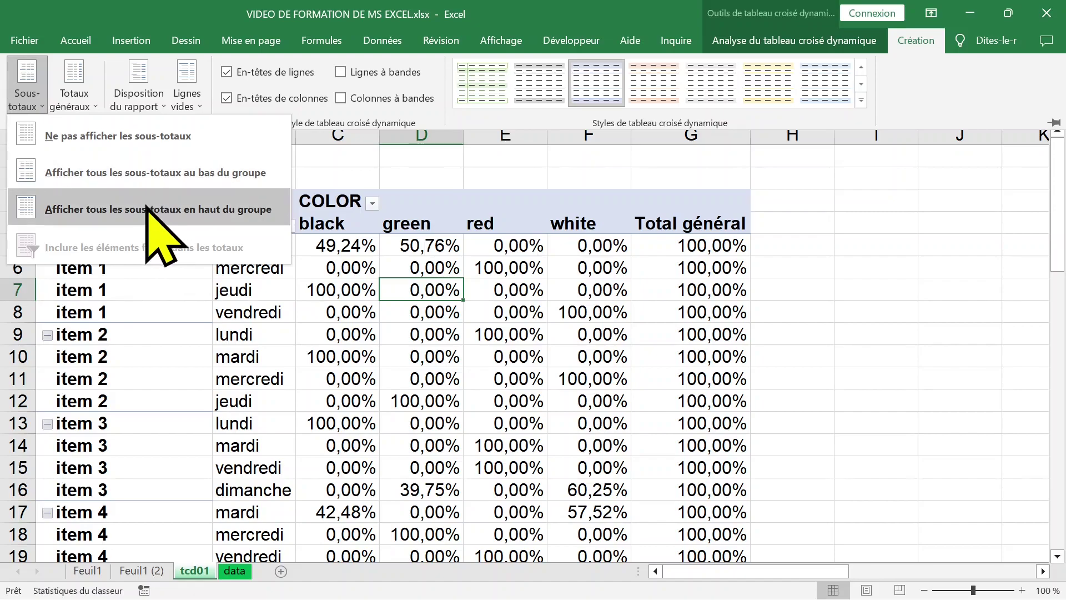
pyautogui.click(147, 210)
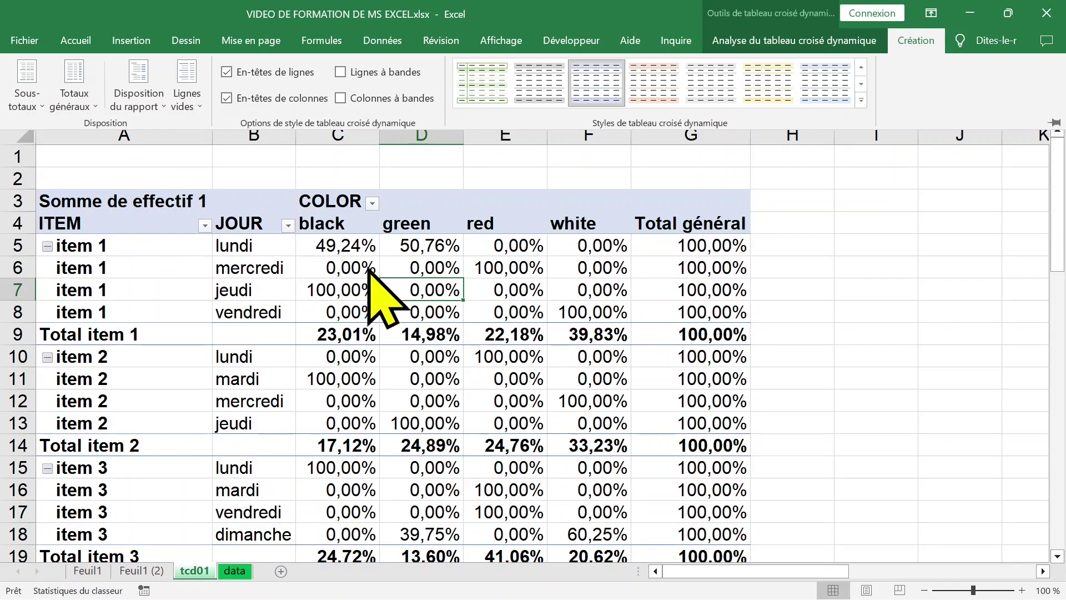
pyautogui.hotkey('ctrl', 'F1')
# Step: Set the value display to Aucun calcul so the pivot shows raw sums
pyautogui.click(341, 244)
pyautogui.rightClick(340, 245)
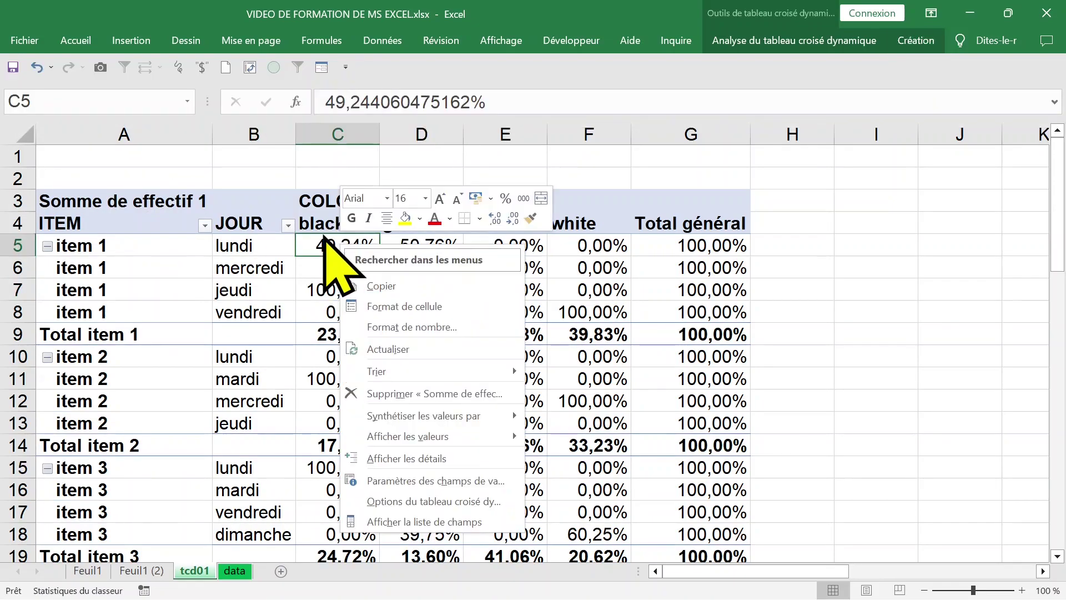
pyautogui.moveTo(408, 435)
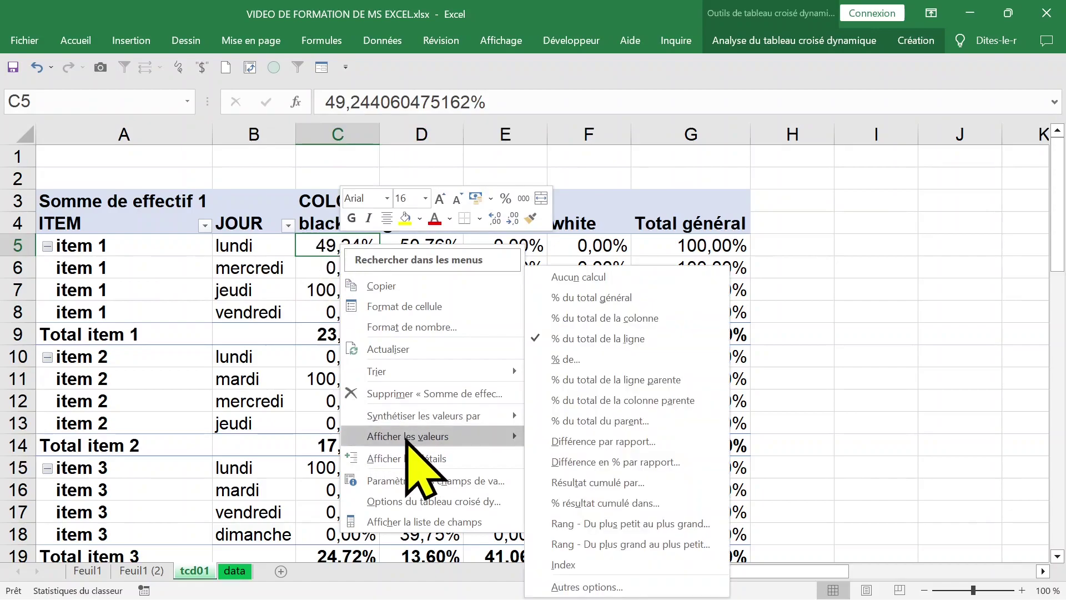
pyautogui.click(644, 277)
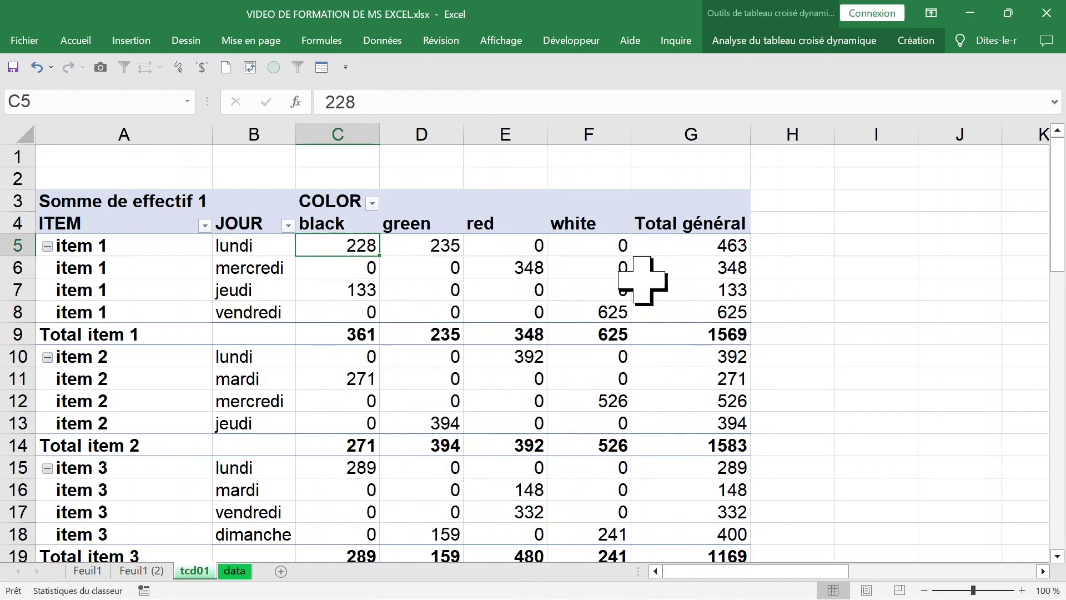
# Step: Check the raw sums: item 1 subtotals, item 2 lundi red and Total général row totals
pyautogui.click(357, 334)
pyautogui.click(484, 361)
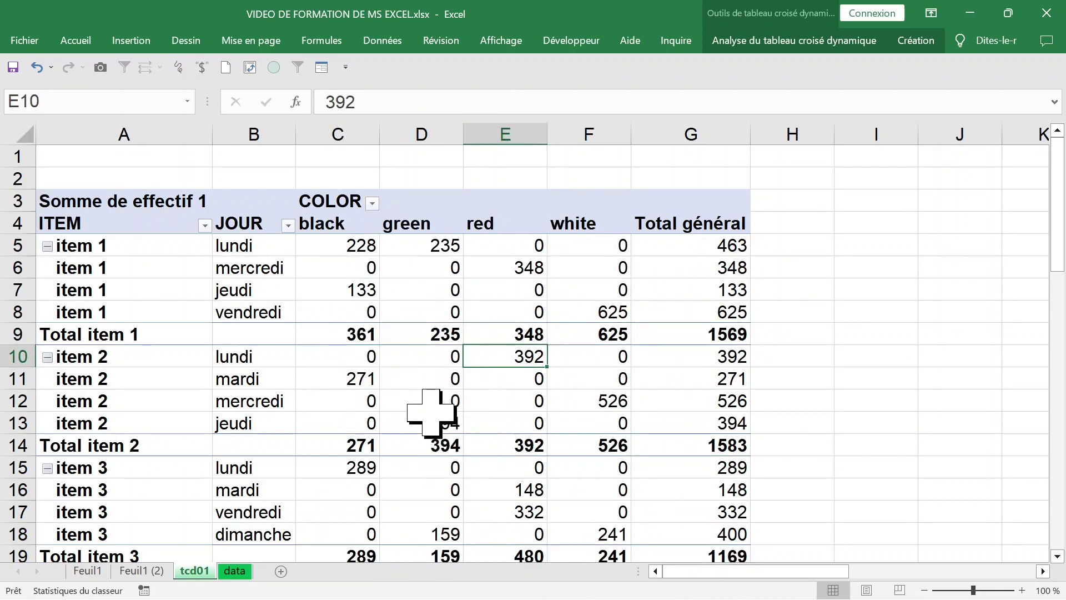
pyautogui.scroll(-2, 431, 413)
pyautogui.scroll(2, 431, 414)
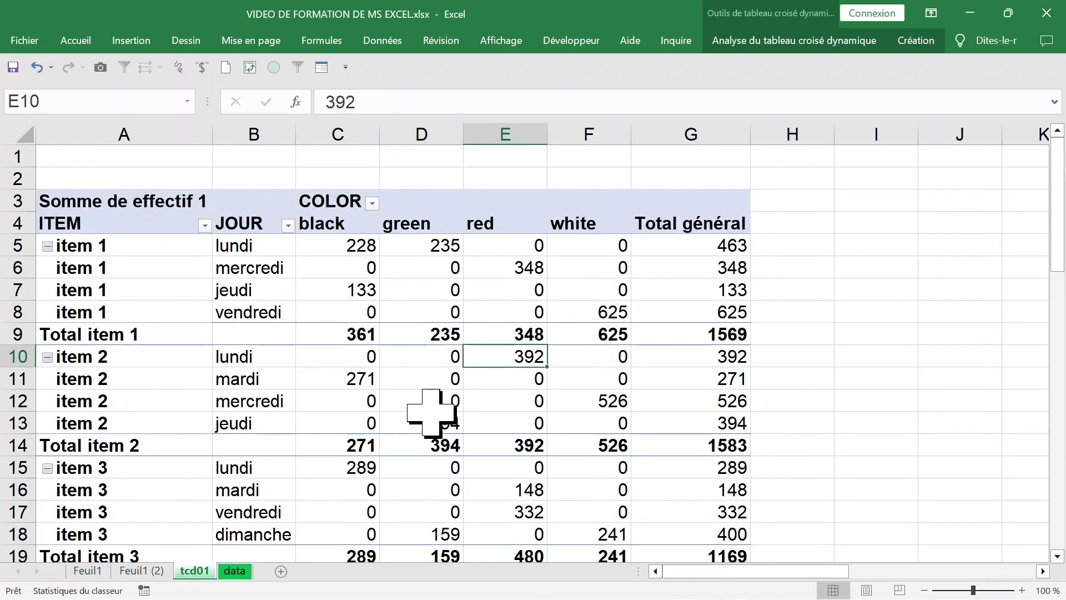
pyautogui.click(648, 288)
pyautogui.click(708, 246)
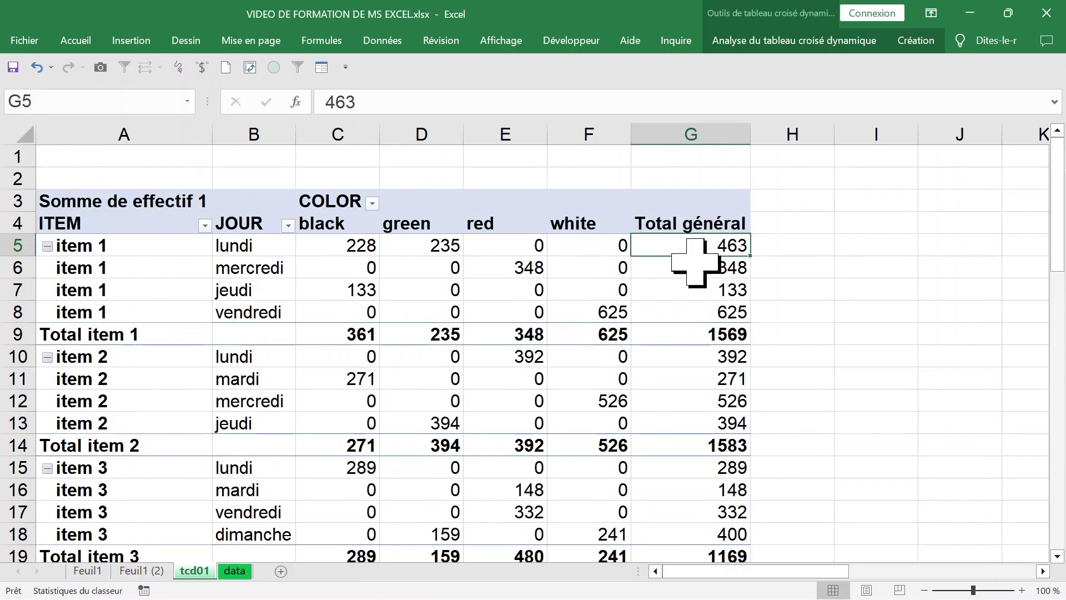
pyautogui.click(687, 134)
pyautogui.click(685, 272)
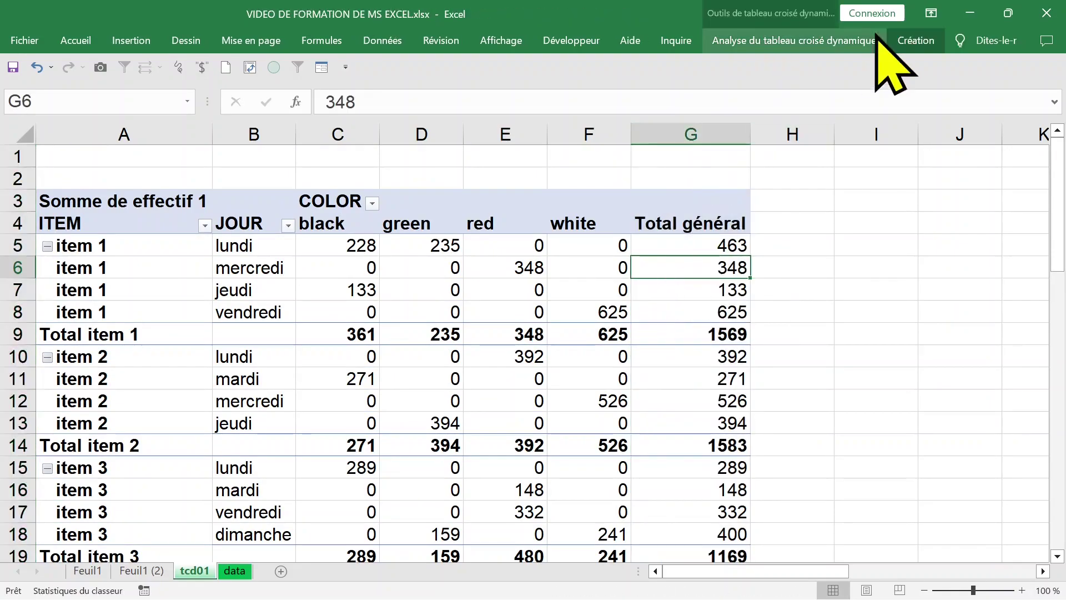
pyautogui.click(917, 40)
pyautogui.click(85, 106)
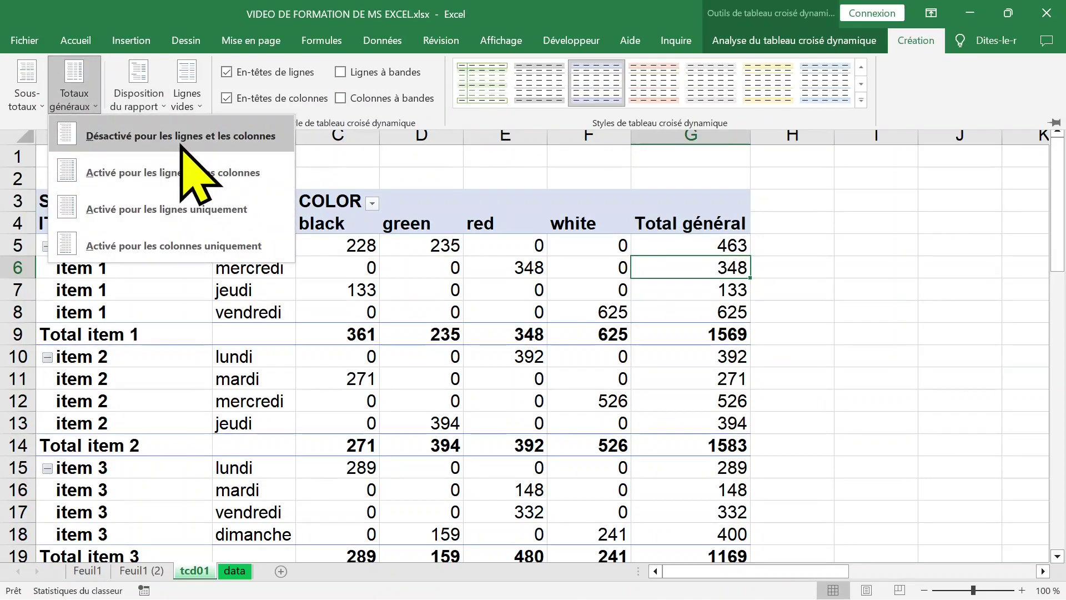
pyautogui.click(111, 136)
pyautogui.scroll(-2, 225, 281)
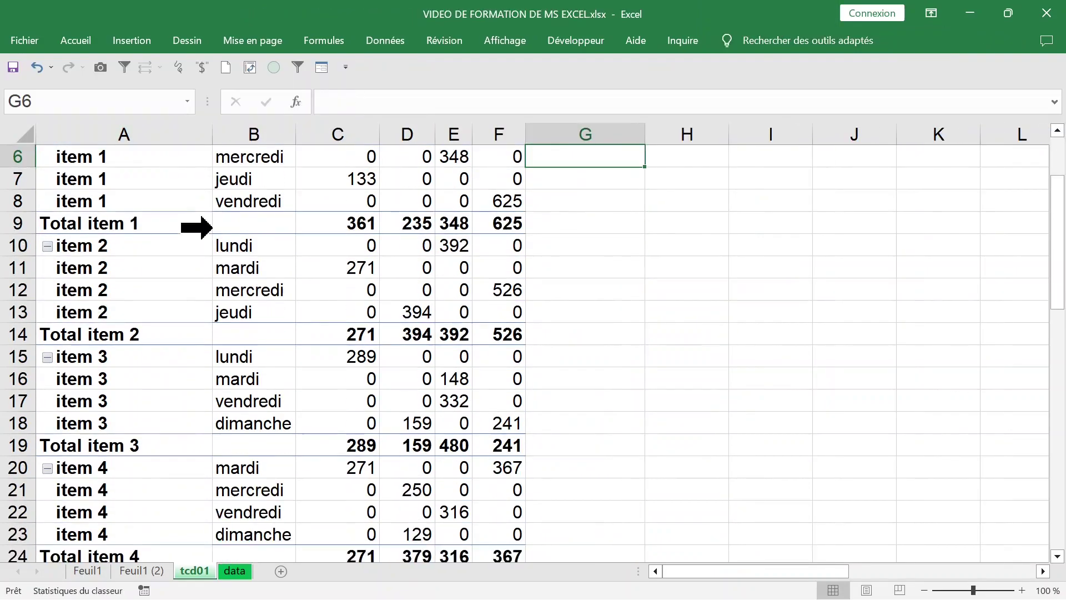
pyautogui.scroll(-2, 202, 224)
pyautogui.scroll(-2, 202, 281)
pyautogui.scroll(2, 202, 224)
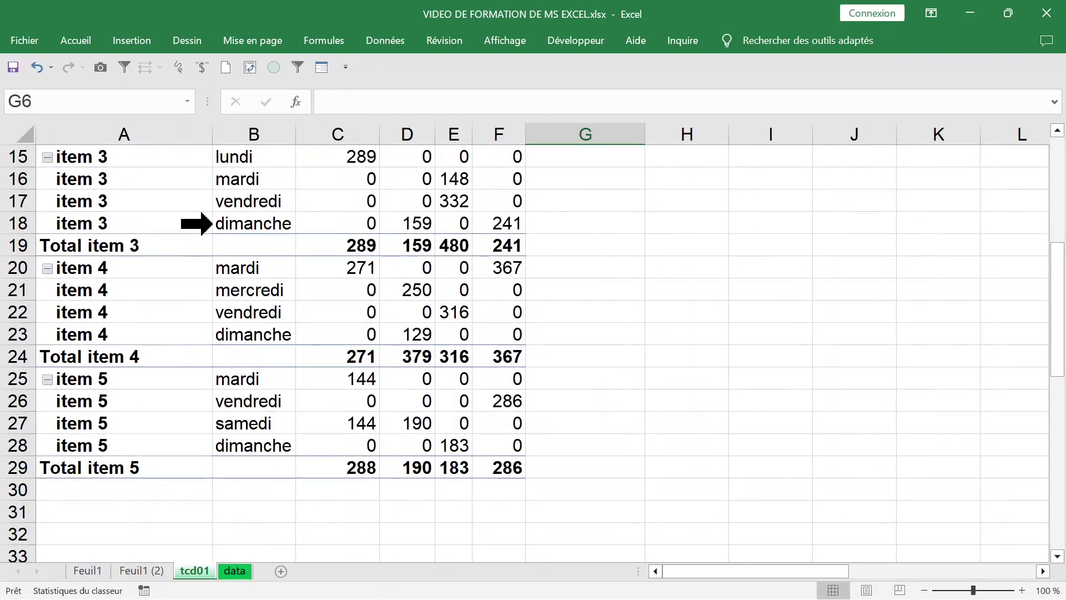
pyautogui.scroll(2, 203, 223)
pyautogui.scroll(1, 202, 224)
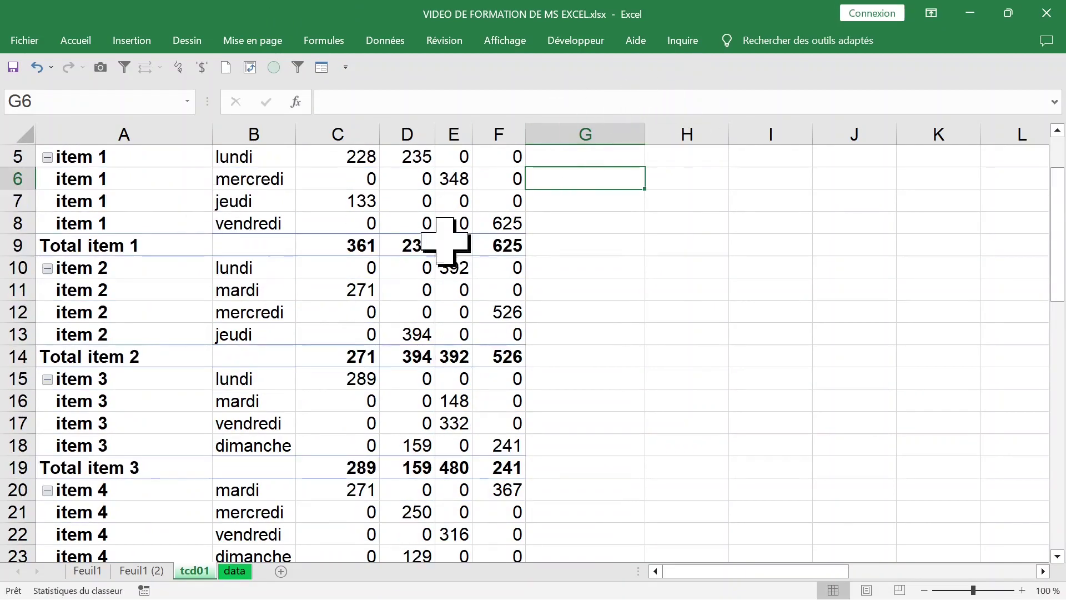
pyautogui.click(344, 267)
pyautogui.click(917, 41)
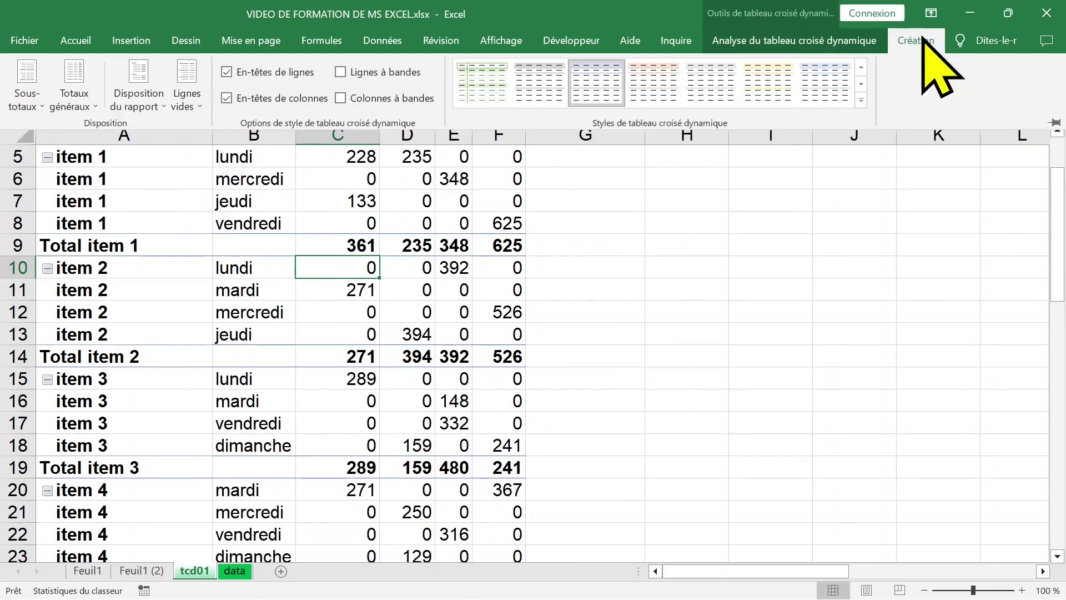
pyautogui.click(84, 83)
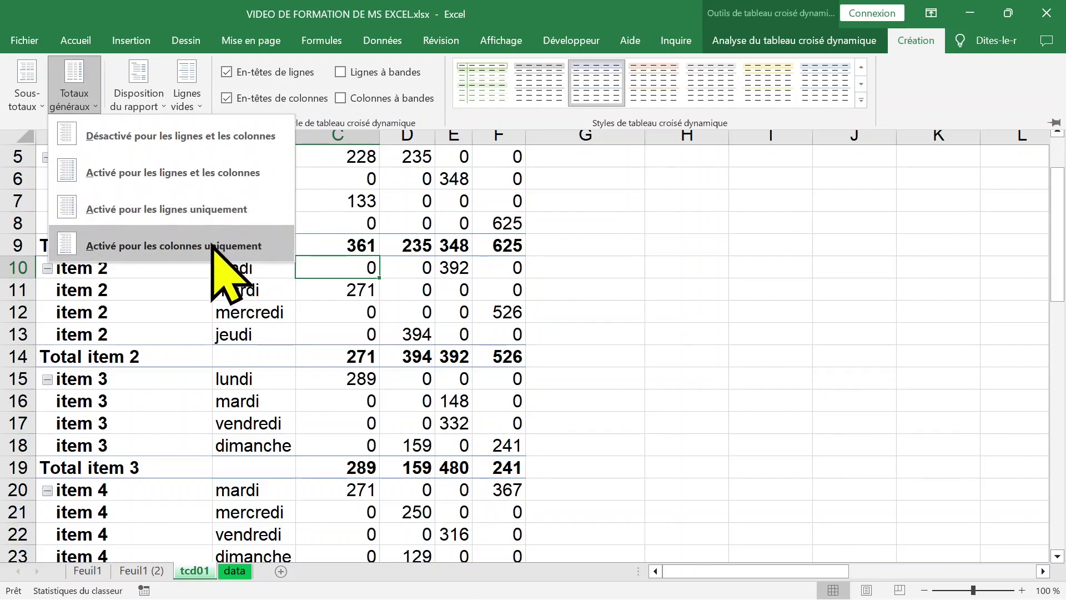
pyautogui.click(199, 140)
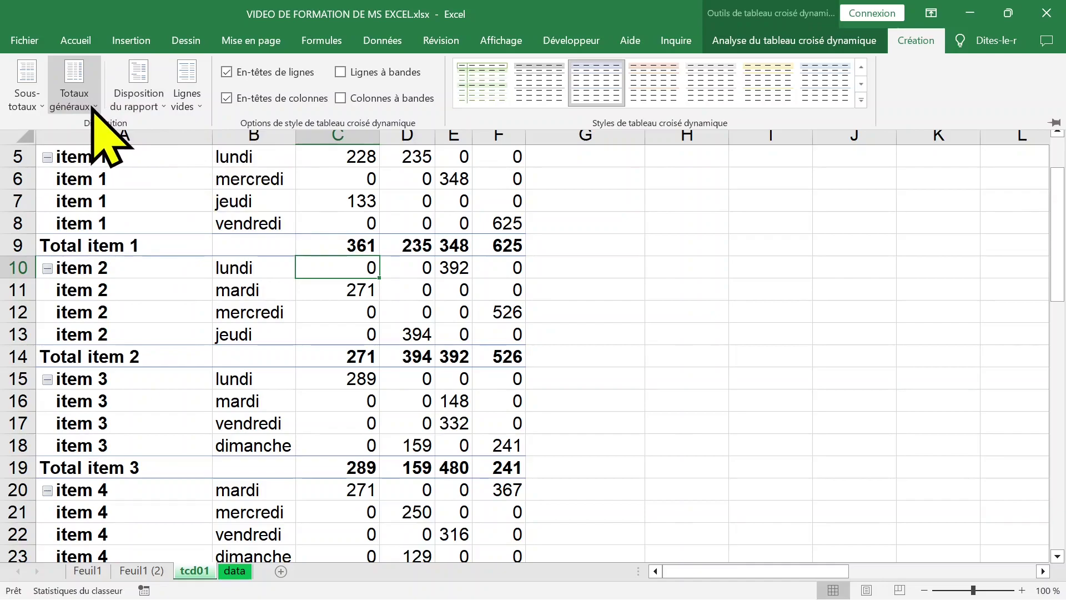
pyautogui.click(278, 211)
pyautogui.click(250, 191)
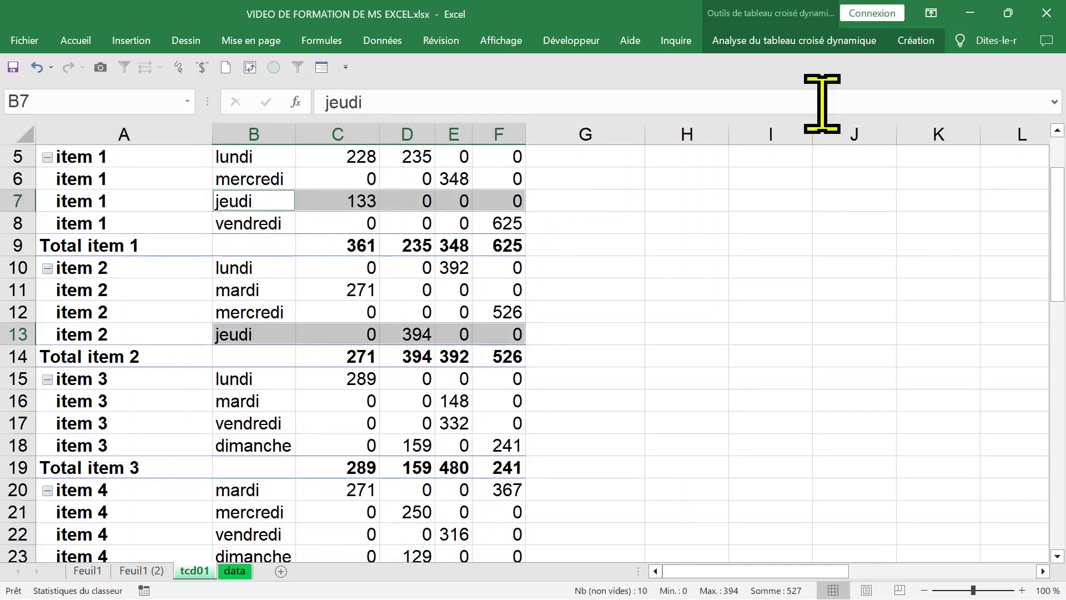
pyautogui.click(505, 203)
pyautogui.scroll(2, 759, 167)
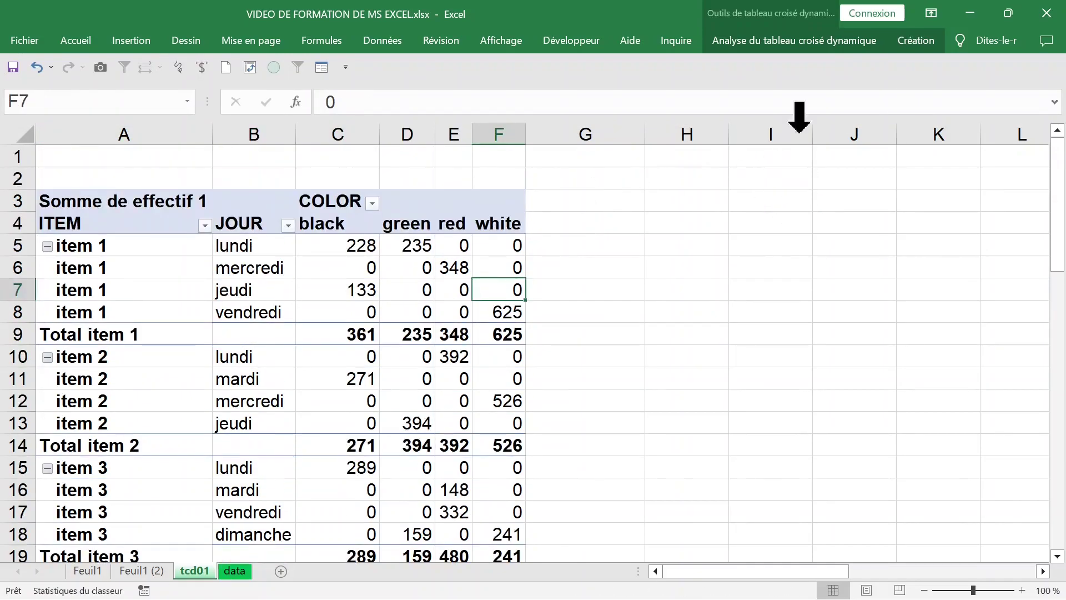
pyautogui.click(917, 41)
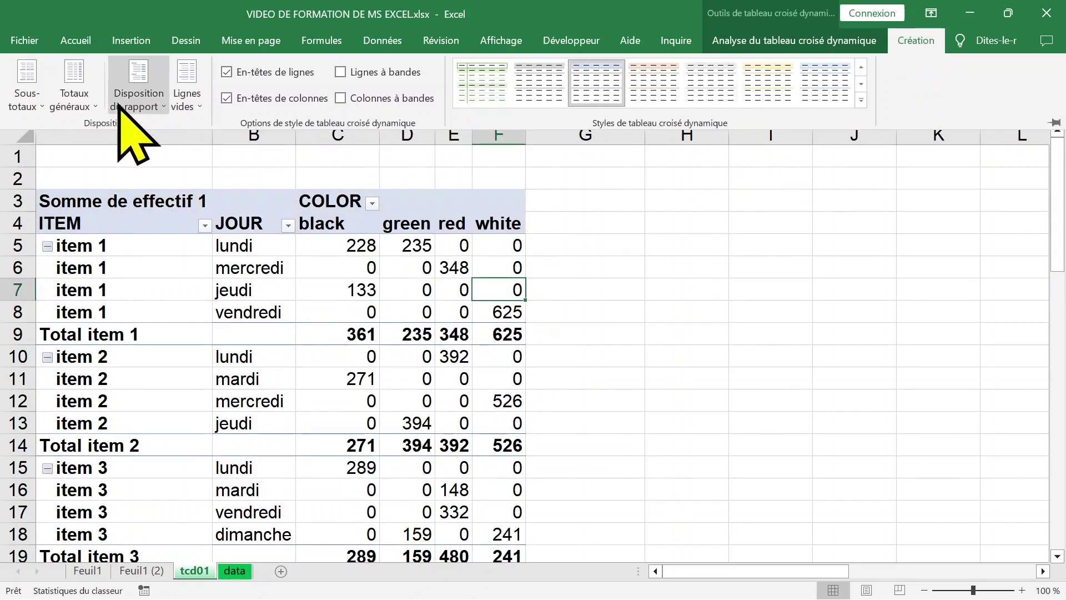
pyautogui.click(92, 104)
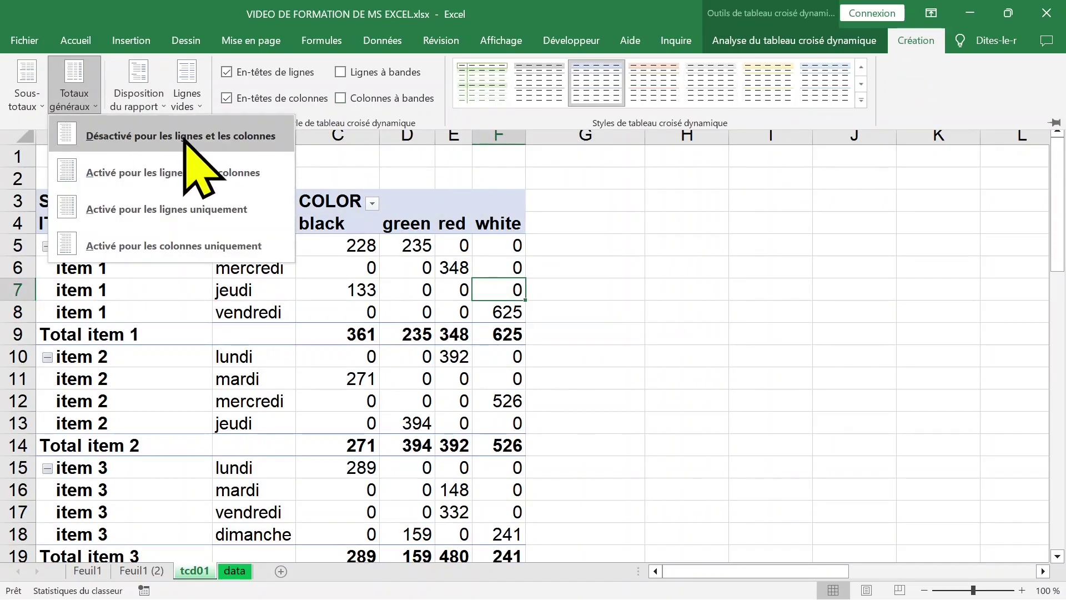
pyautogui.click(222, 173)
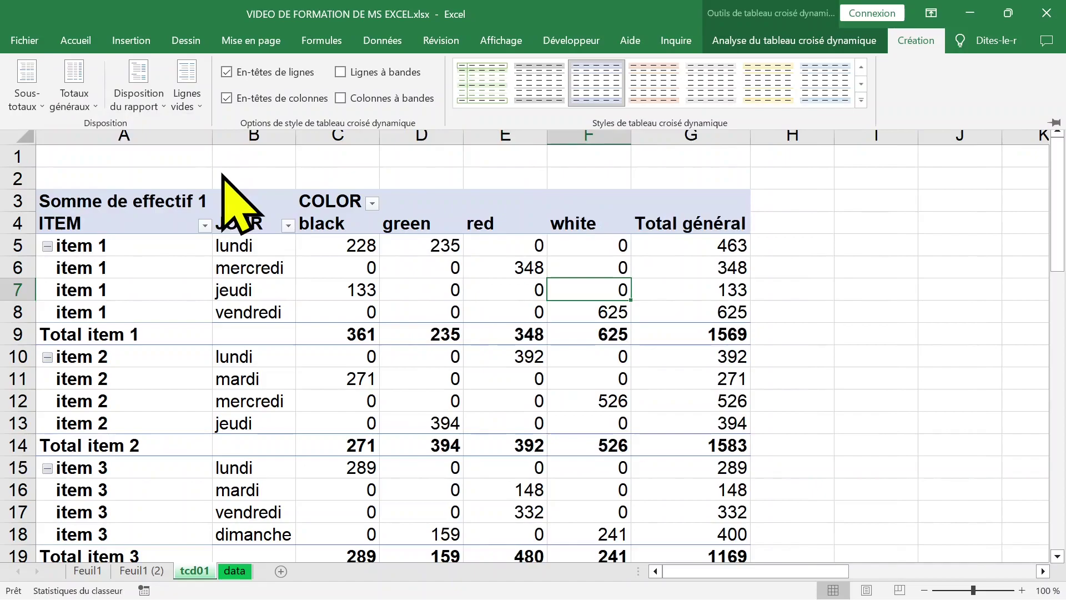
pyautogui.click(422, 270)
pyautogui.click(356, 269)
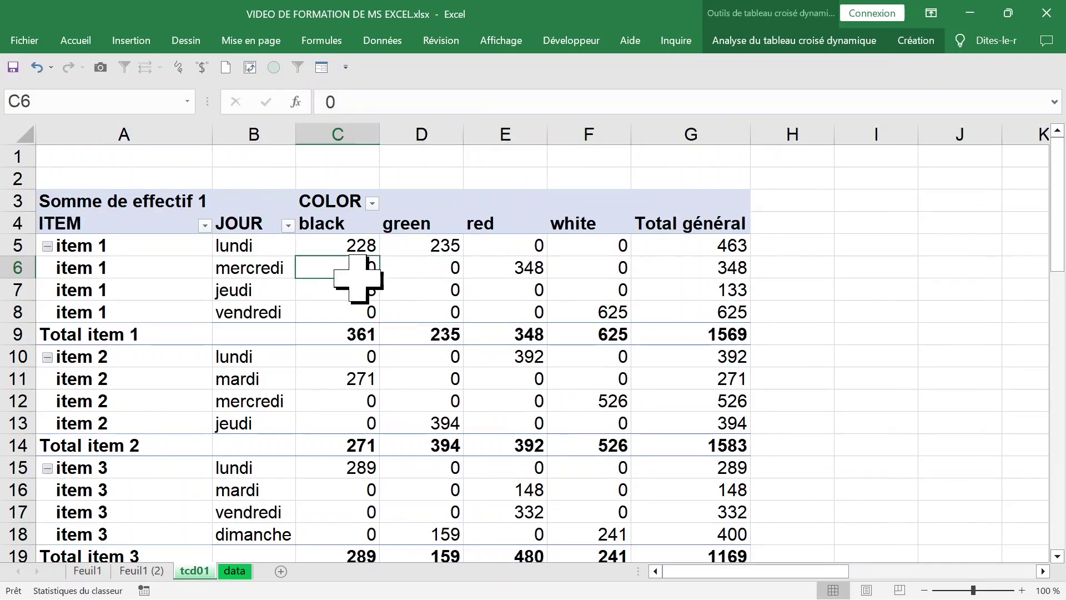
pyautogui.click(413, 351)
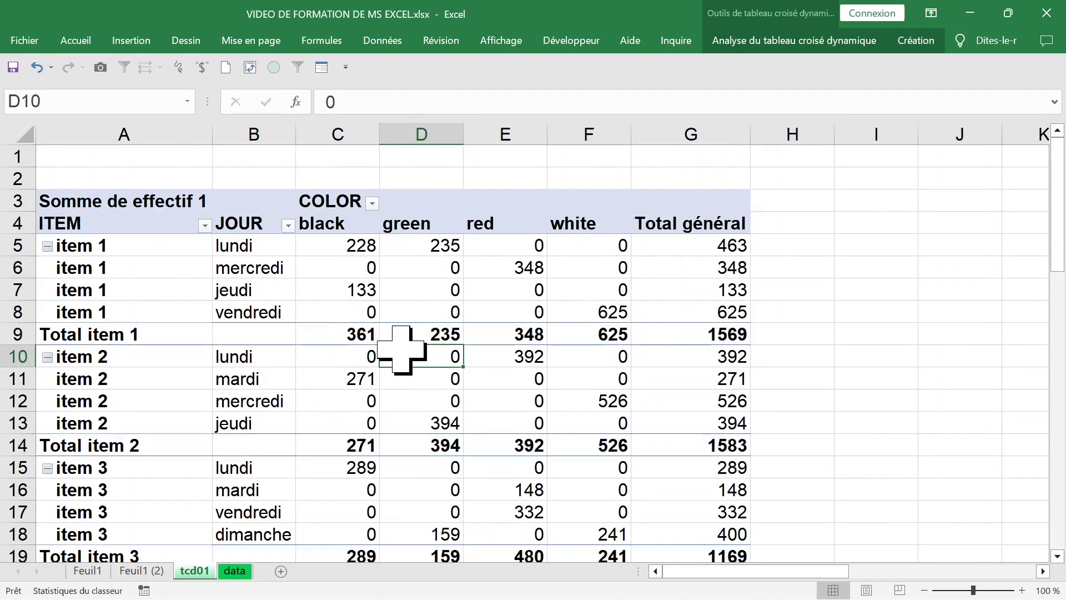
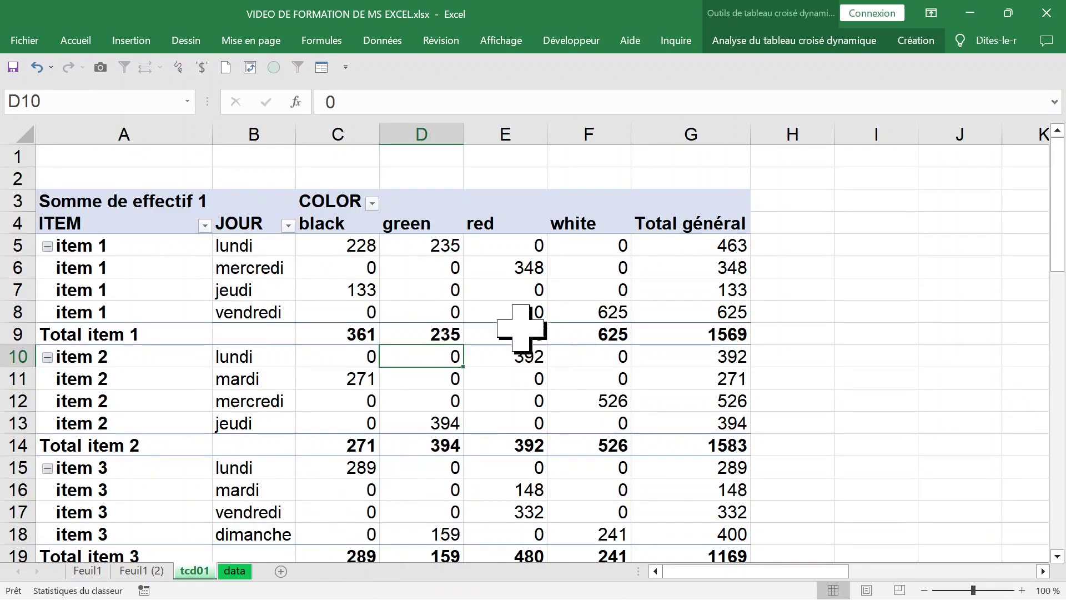
# Step: Make COLOR a report filter and move ITEM from rows to columns, keeping JOUR as rows
pyautogui.rightClick(440, 291)
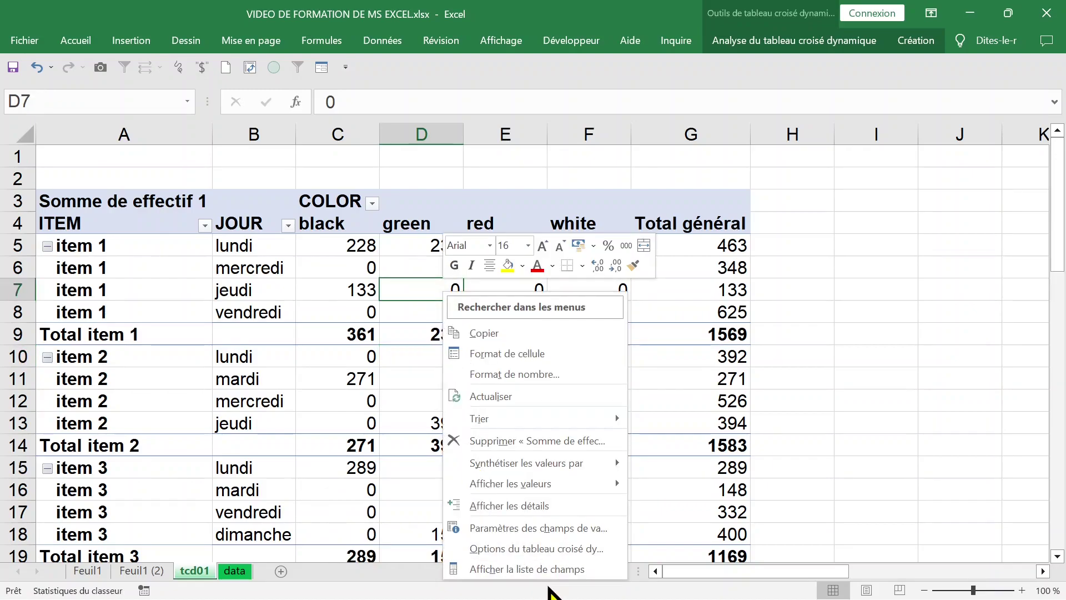
pyautogui.click(533, 569)
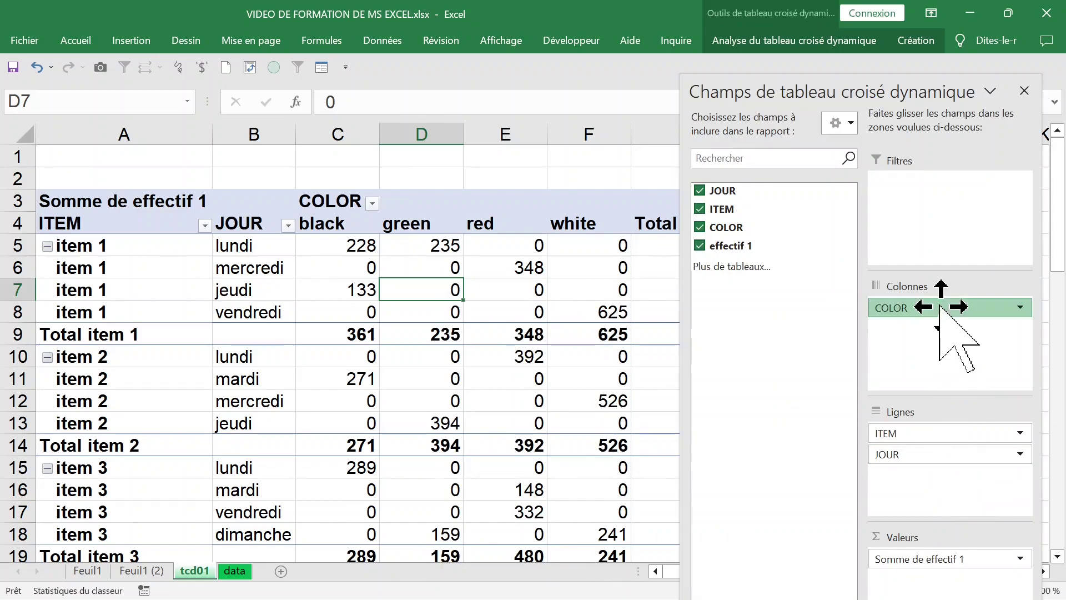
pyautogui.moveTo(940, 308); pyautogui.dragTo(937, 190)
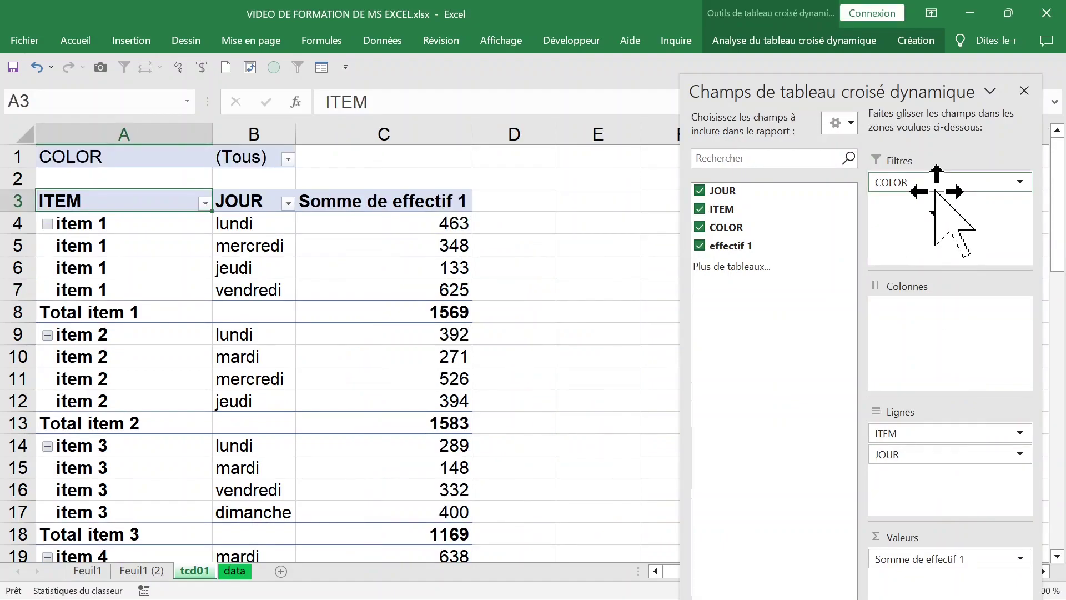
pyautogui.moveTo(921, 433); pyautogui.dragTo(921, 334)
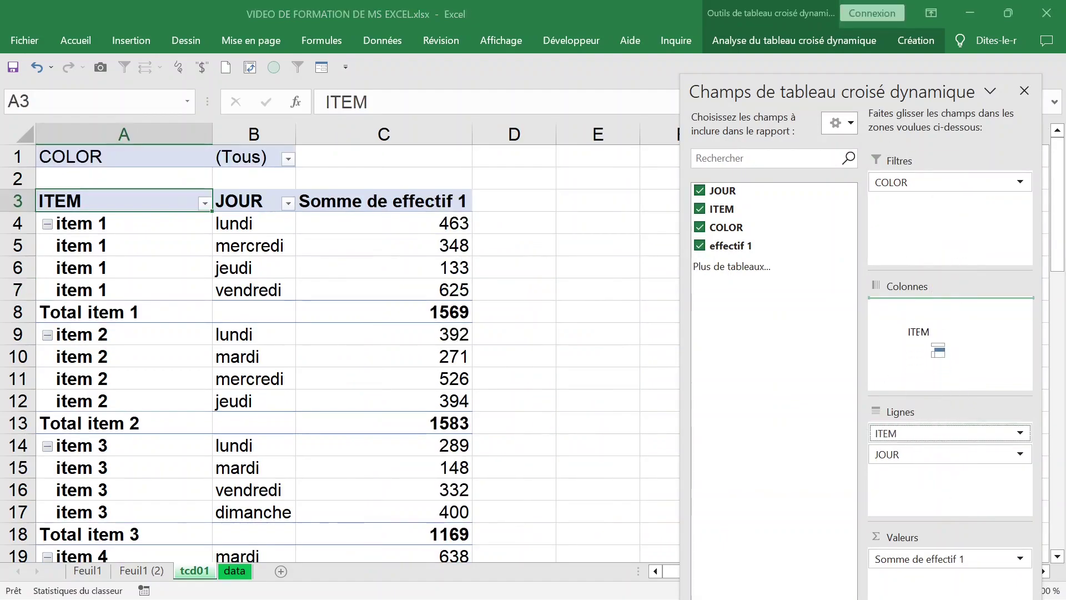
# Step: Close the field list and look over the COLOR filter values
pyautogui.click(1024, 91)
pyautogui.click(304, 245)
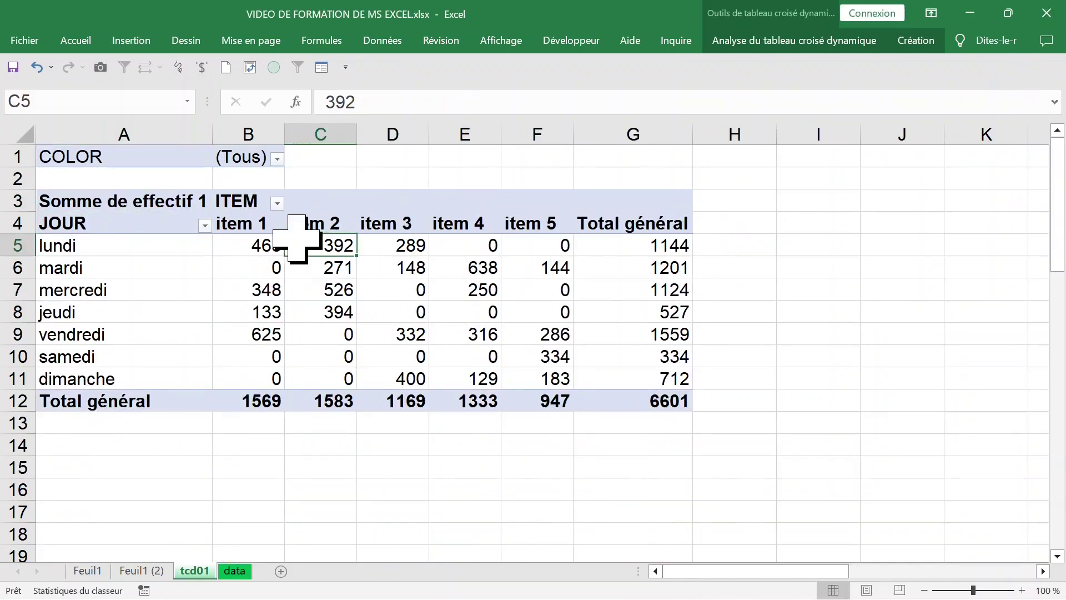
pyautogui.click(277, 159)
pyautogui.click(289, 176)
pyautogui.click(517, 333)
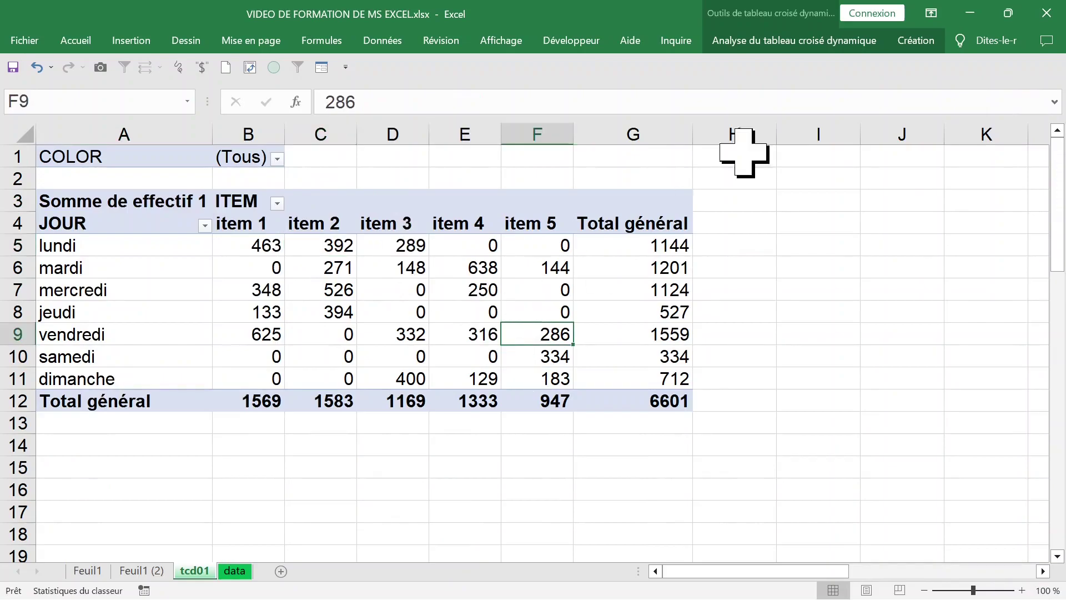
# Step: Generate one pivot sheet per COLOR value with Show Report Filter Pages
pyautogui.click(789, 43)
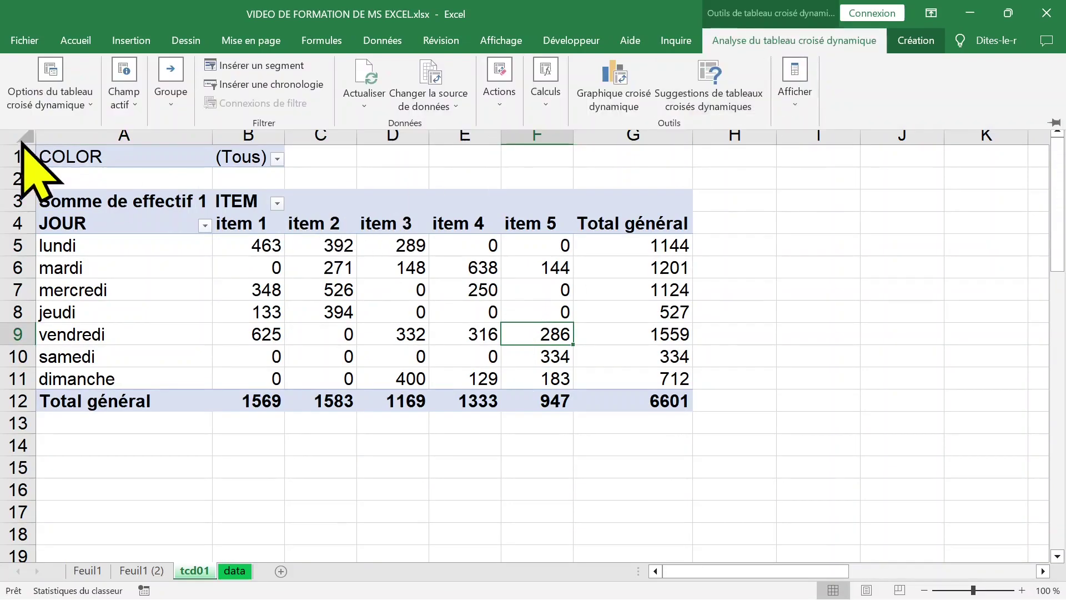
pyautogui.click(80, 106)
pyautogui.click(69, 180)
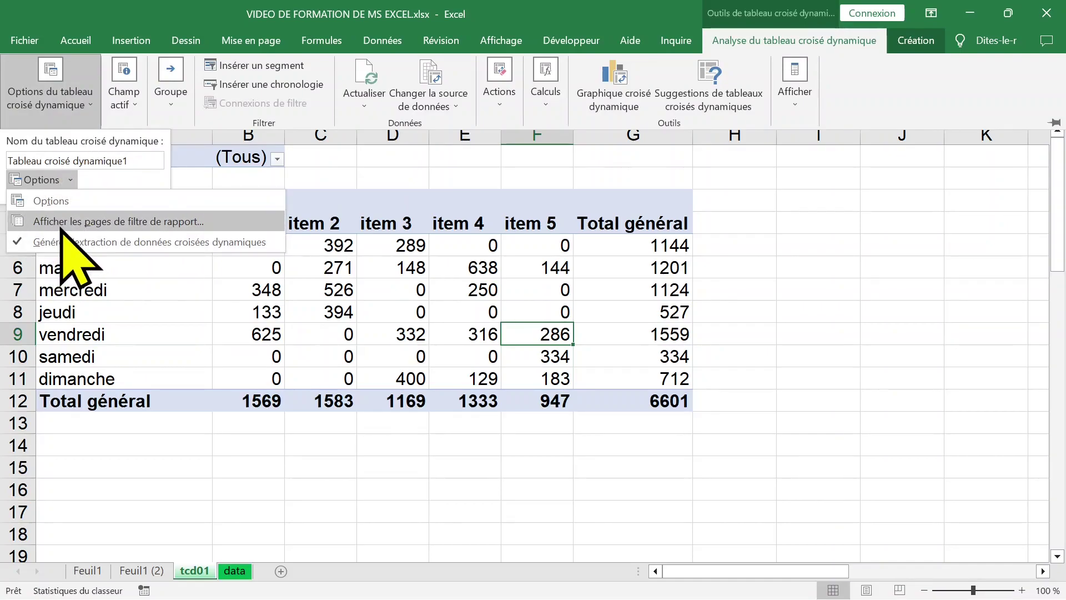
pyautogui.click(61, 225)
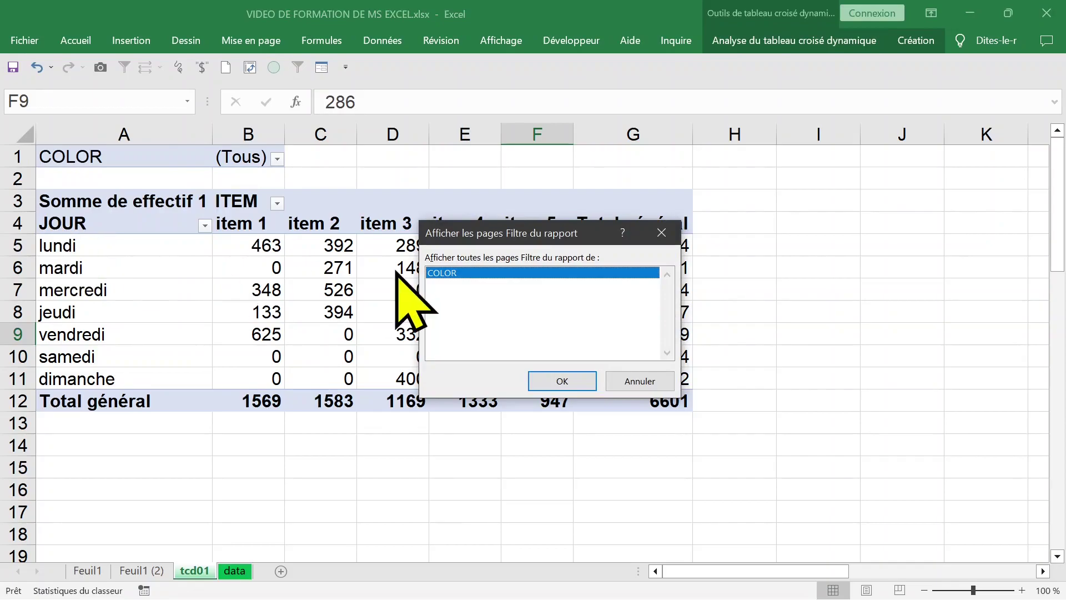
pyautogui.click(563, 383)
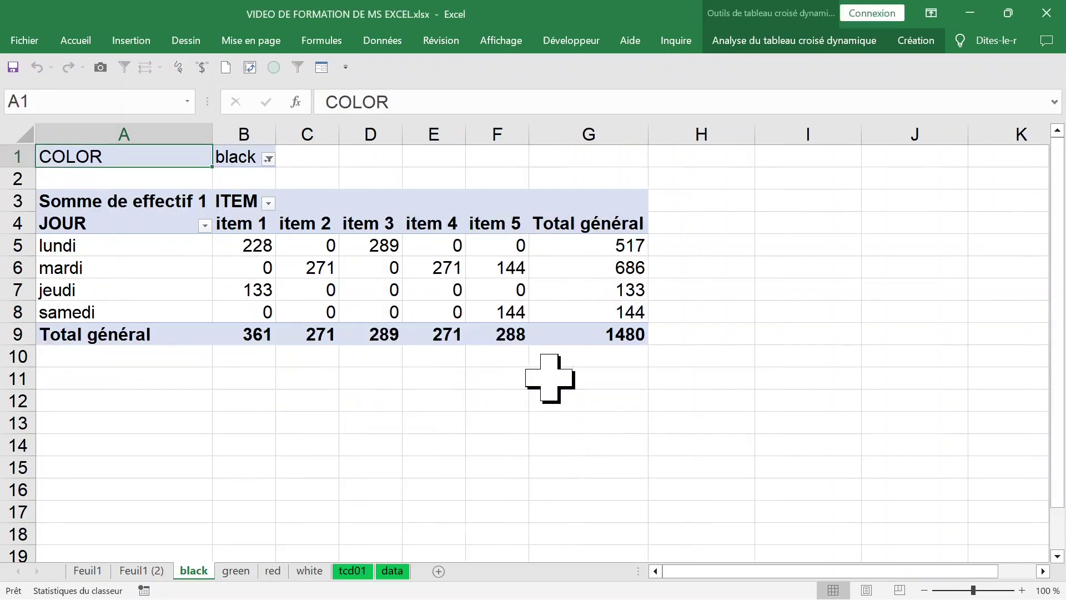
# Step: Browse through the generated black, green, red and white sheets
pyautogui.click(244, 571)
pyautogui.click(273, 571)
pyautogui.click(309, 571)
pyautogui.click(273, 570)
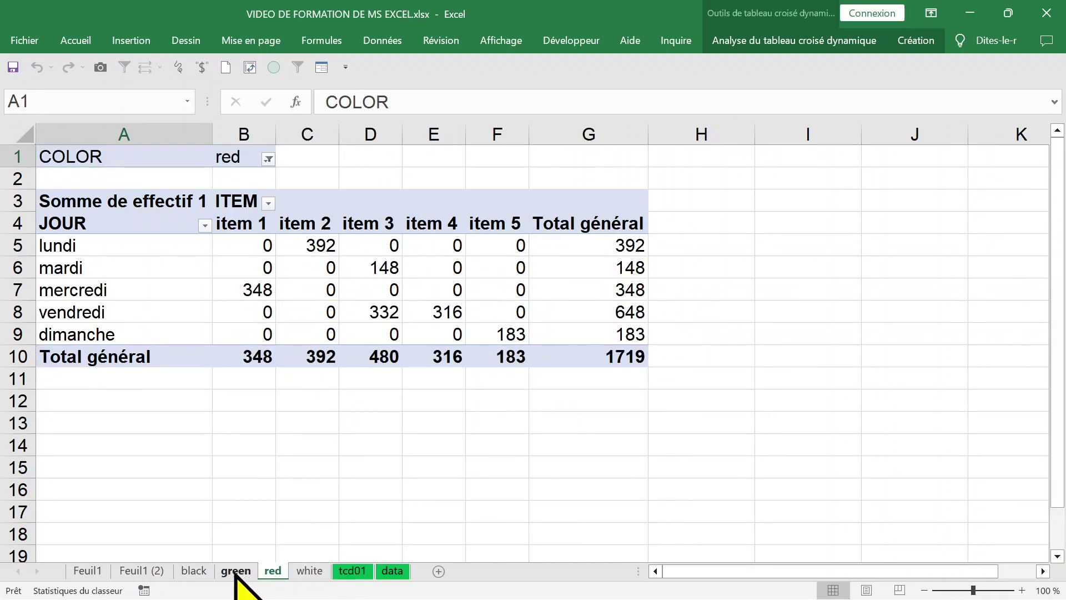
pyautogui.click(236, 571)
pyautogui.click(194, 571)
pyautogui.click(236, 571)
pyautogui.click(273, 571)
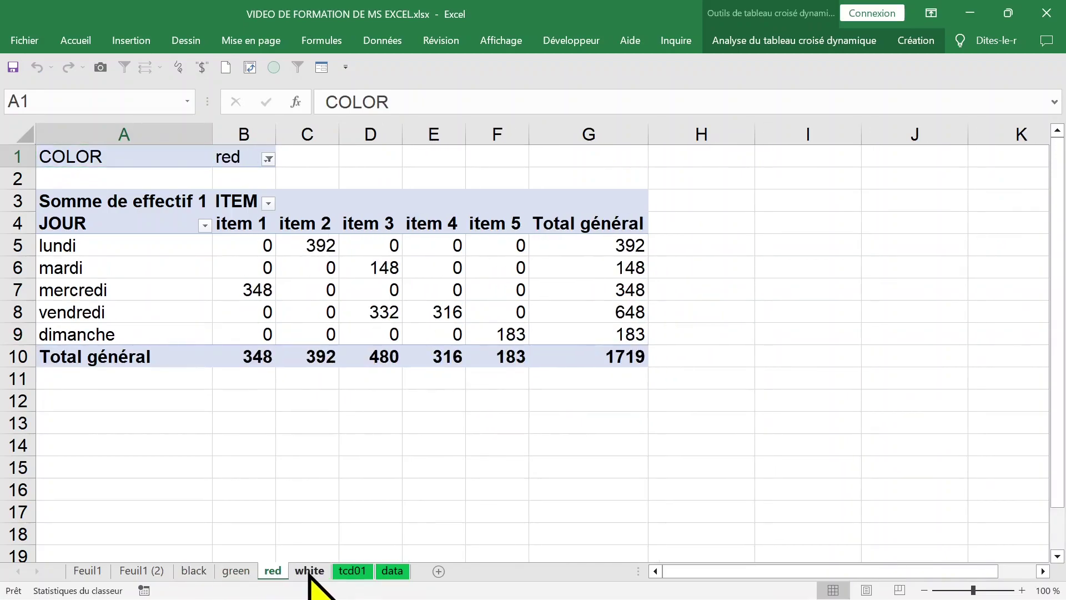
pyautogui.click(310, 571)
pyautogui.click(273, 571)
pyautogui.click(236, 571)
pyautogui.click(194, 571)
pyautogui.click(236, 571)
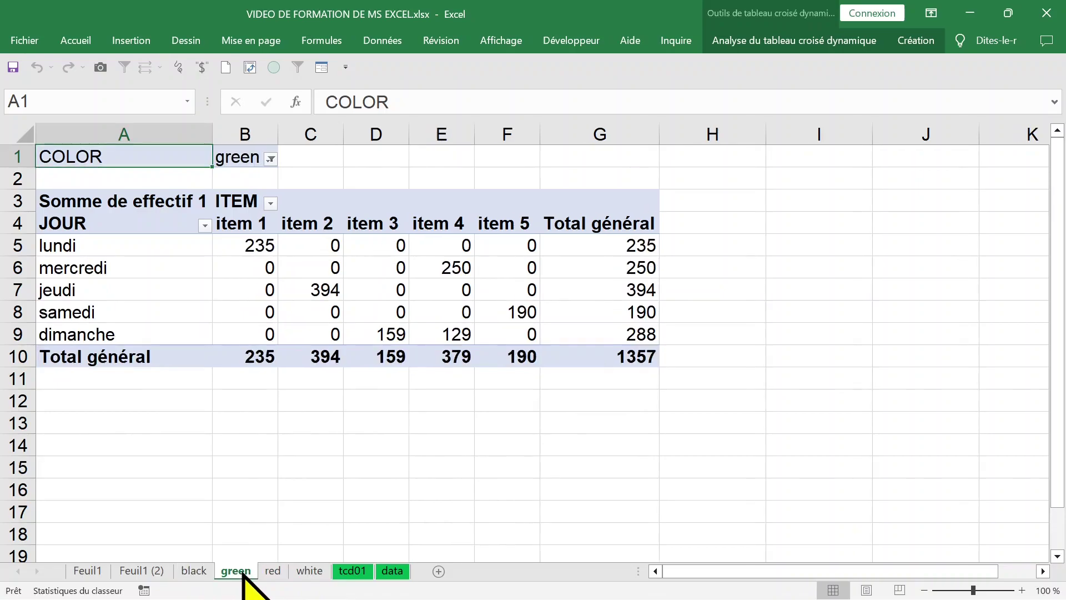
pyautogui.click(300, 571)
pyautogui.click(241, 571)
# Step: Delete the green, red, white and black sheets, returning to the tcd01 pivot table
pyautogui.rightClick(240, 575)
pyautogui.click(295, 432)
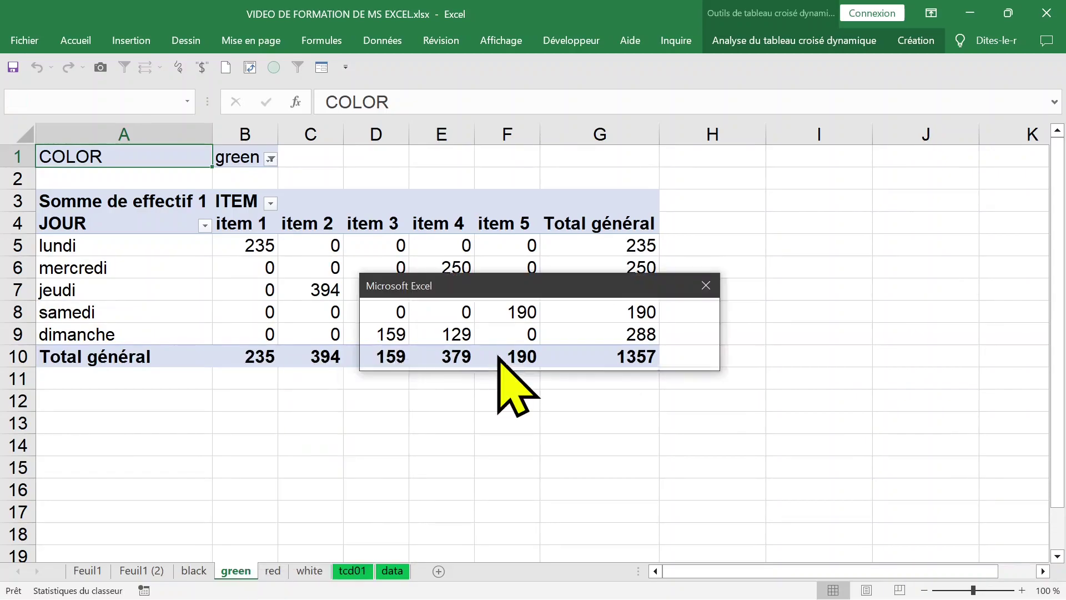
pyautogui.rightClick(229, 574)
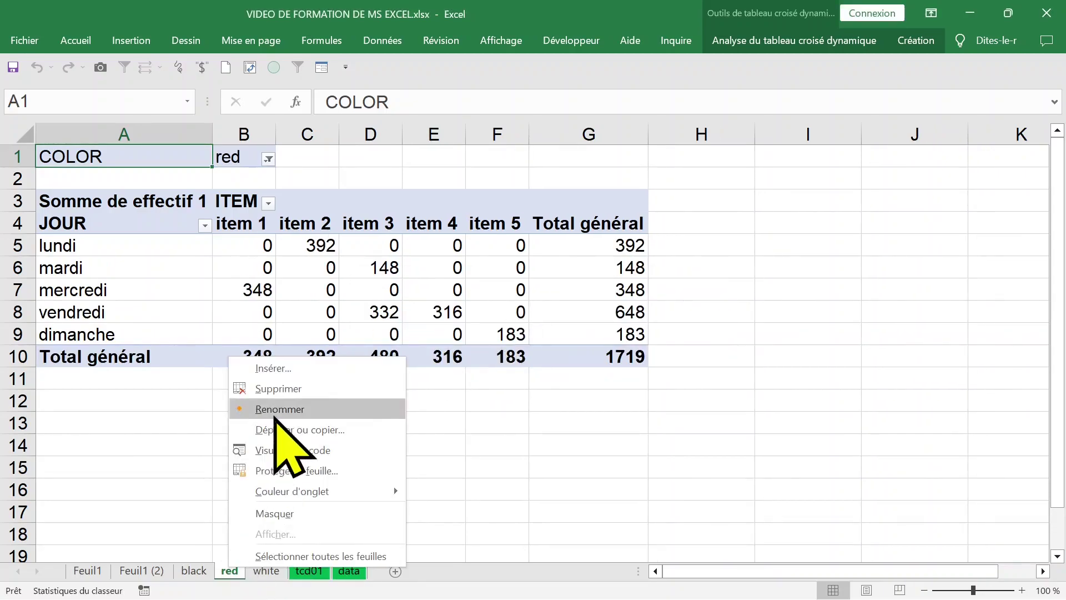
pyautogui.click(286, 408)
pyautogui.click(450, 419)
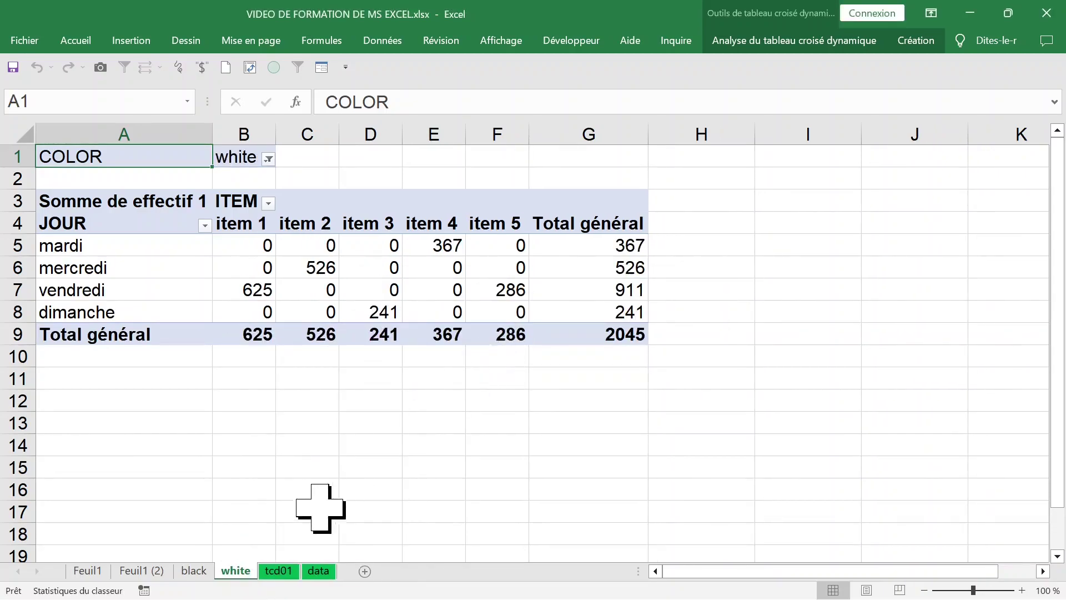
pyautogui.rightClick(233, 571)
pyautogui.click(294, 386)
pyautogui.click(486, 351)
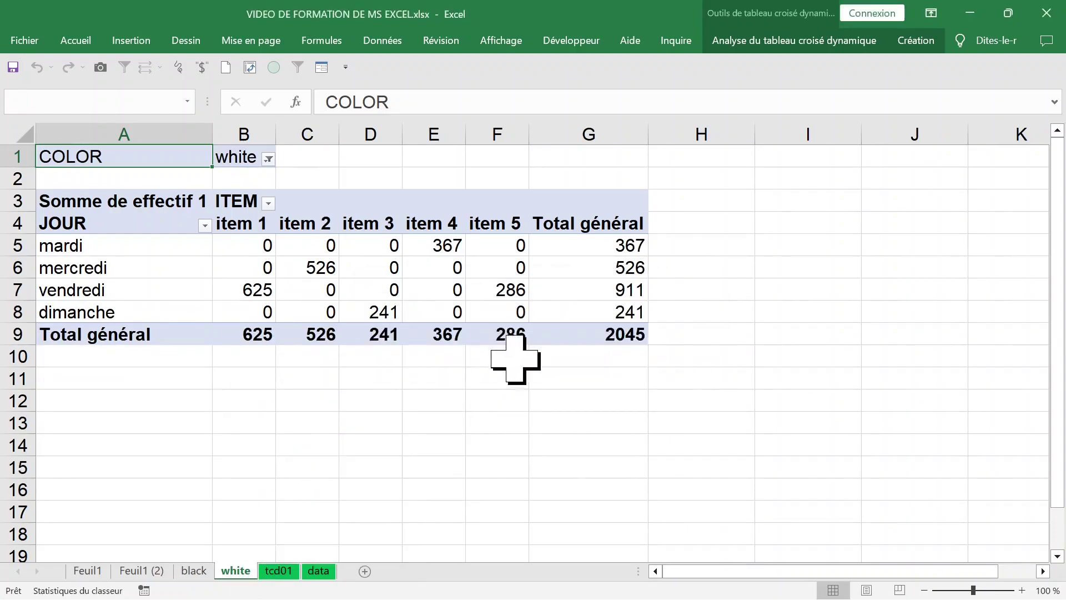
pyautogui.rightClick(194, 571)
pyautogui.click(258, 391)
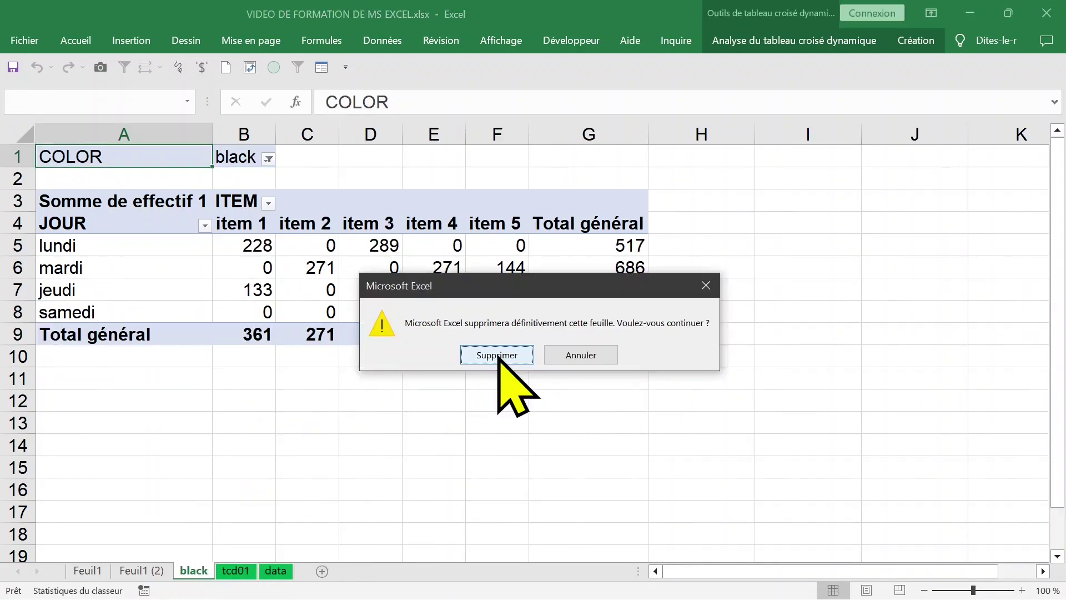
pyautogui.click(496, 356)
pyautogui.click(254, 311)
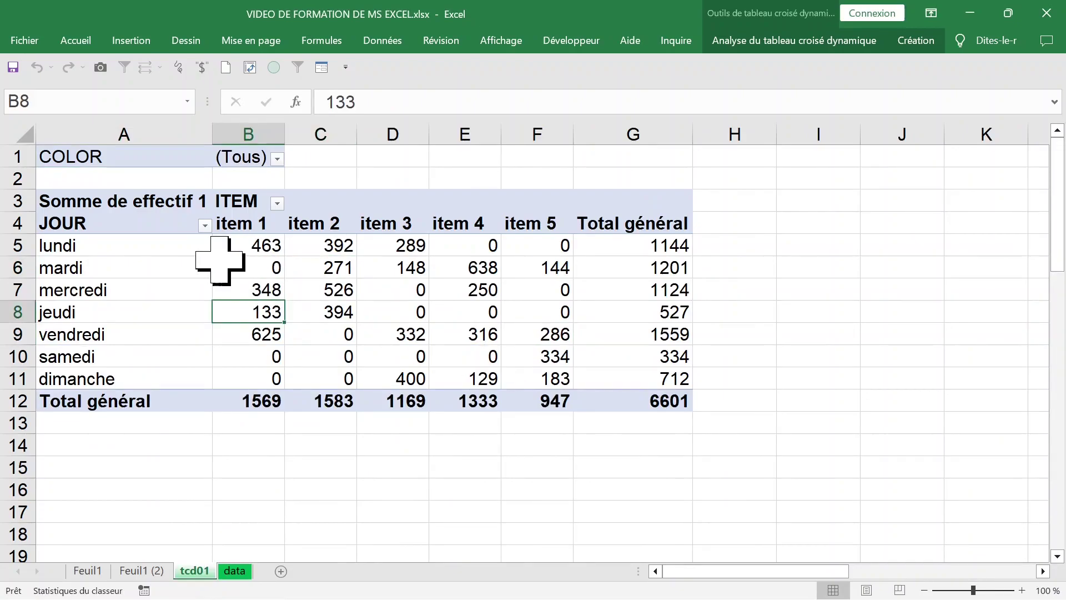
# Step: On the data sheet, jump from A1 to the last record before the blank gap
pyautogui.click(235, 571)
pyautogui.click(194, 571)
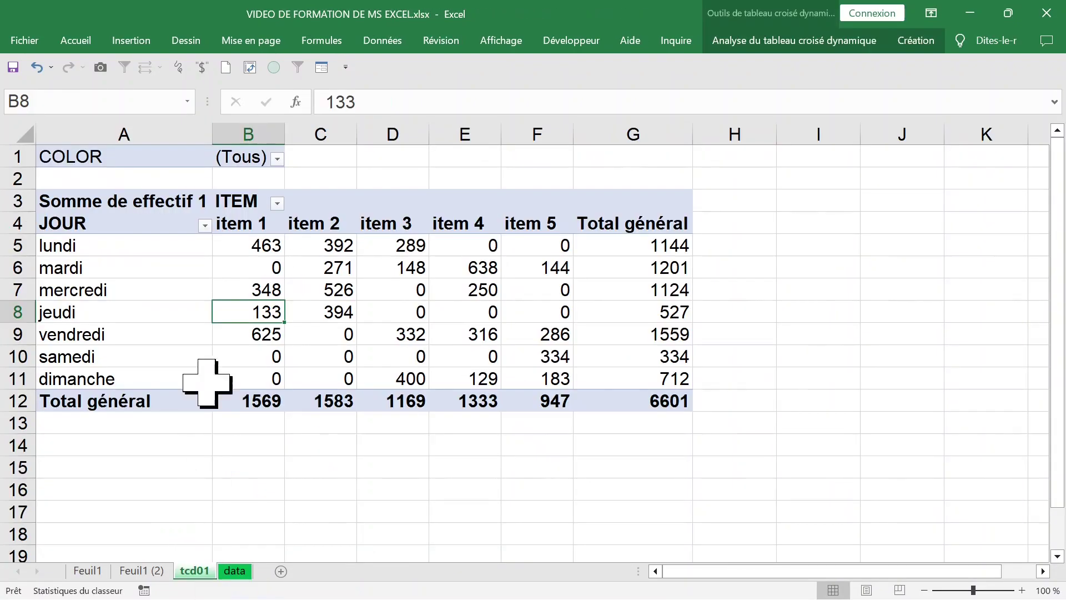
pyautogui.click(248, 290)
pyautogui.click(235, 571)
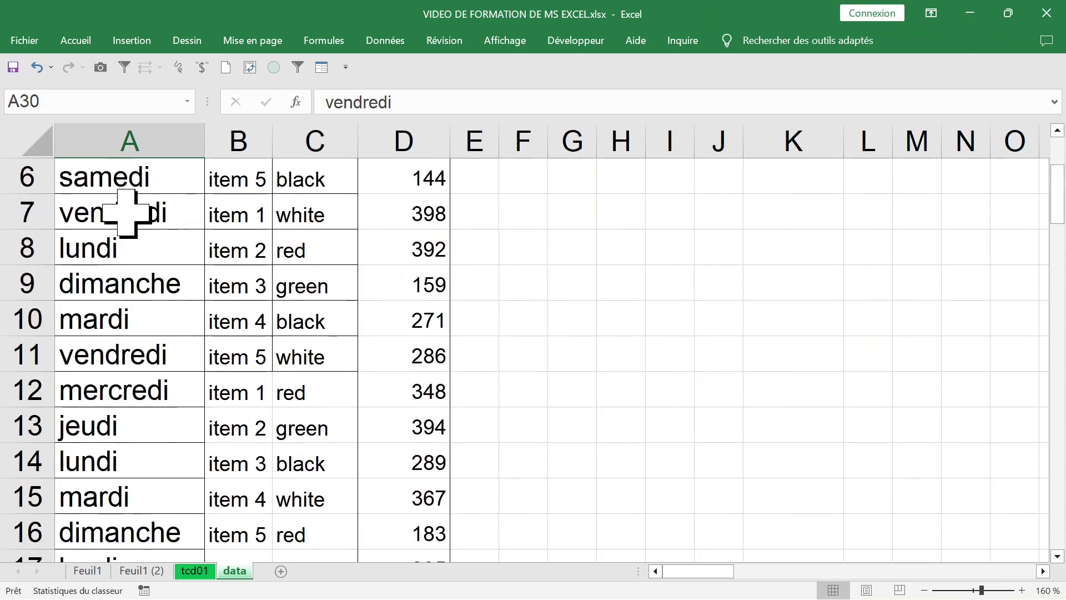
pyautogui.scroll(2, 131, 214)
pyautogui.click(177, 184)
pyautogui.hotkey('ctrl', 'Down')
pyautogui.scroll(-1, 394, 382)
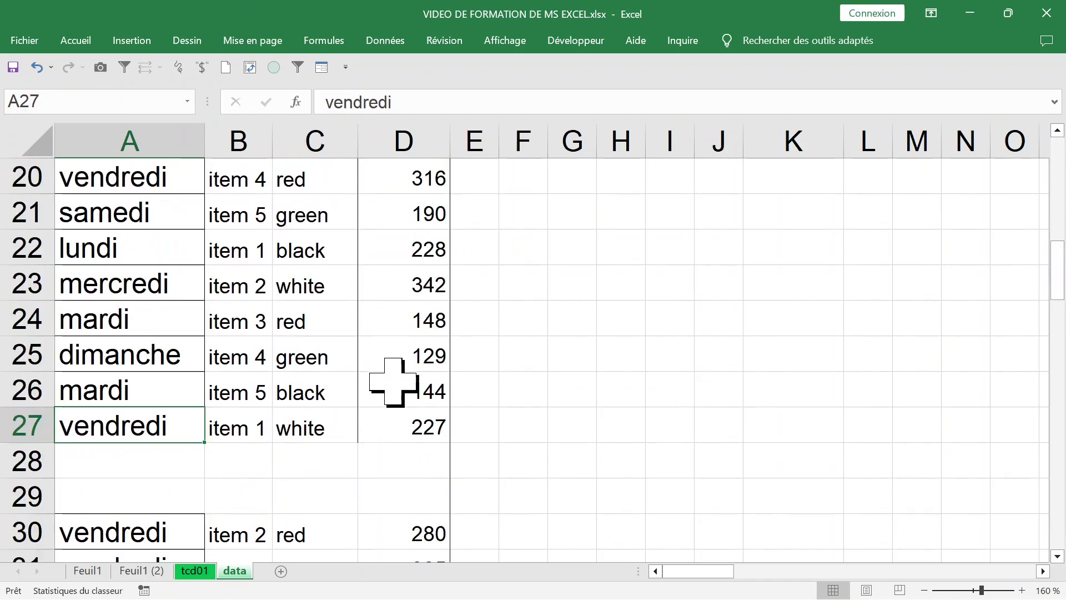
# Step: Select the blank rows 28–29 and delete them
pyautogui.moveTo(408, 421); pyautogui.dragTo(19, 183)
pyautogui.scroll(-2, 207, 300)
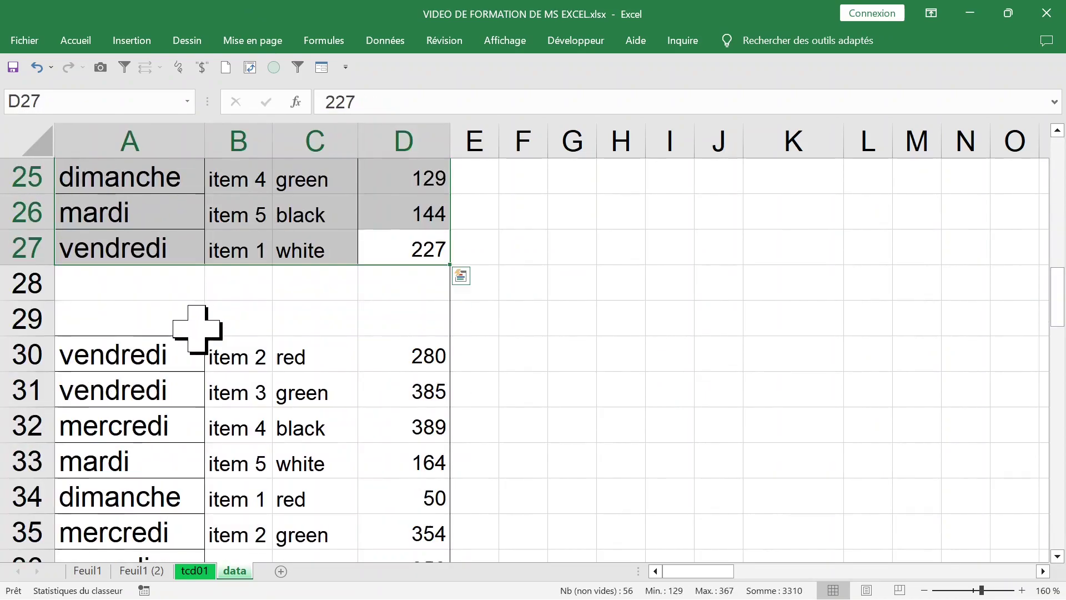
pyautogui.click(200, 319)
pyautogui.click(315, 318)
pyautogui.click(72, 286)
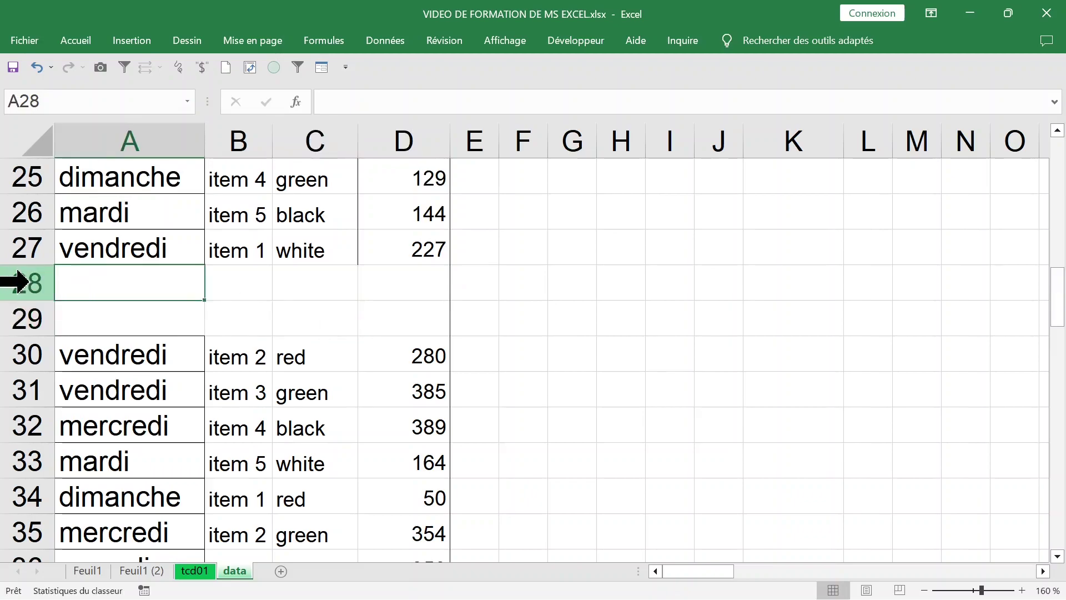
pyautogui.click(17, 283)
pyautogui.moveTo(28, 283); pyautogui.dragTo(25, 317)
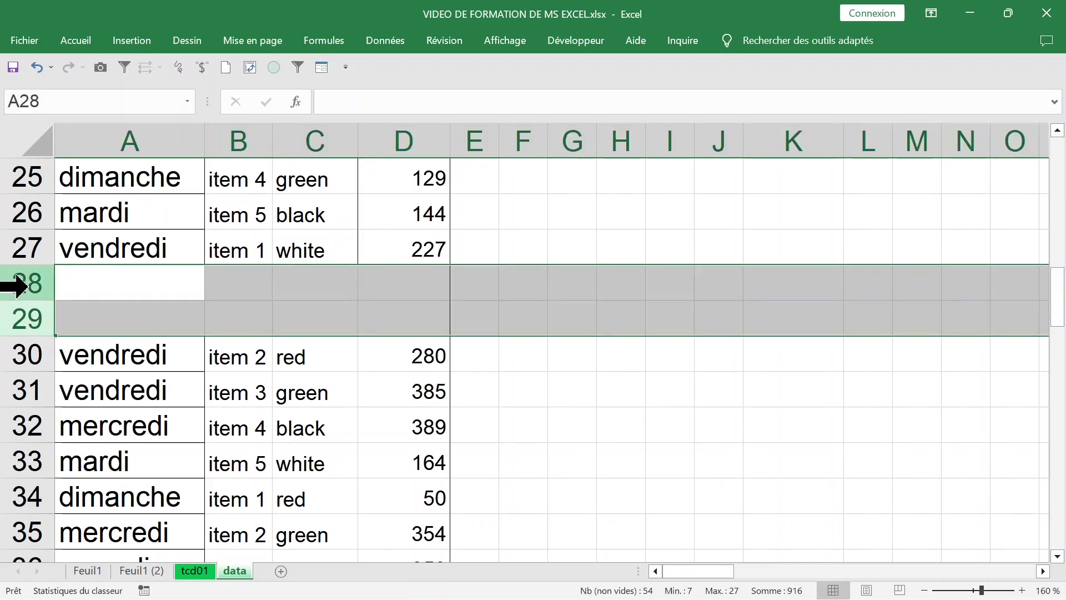
pyautogui.rightClick(29, 288)
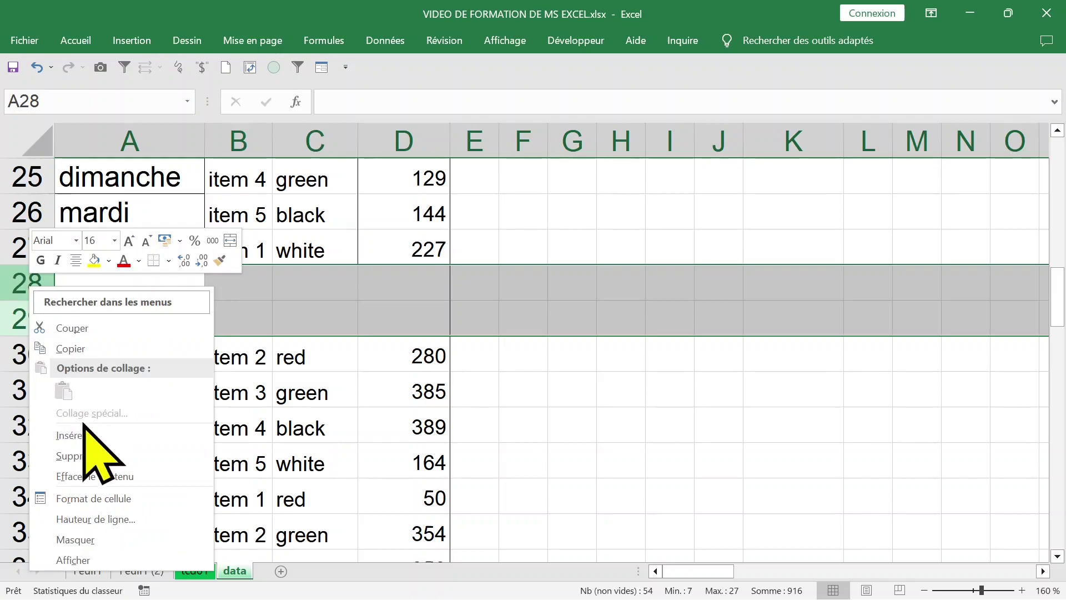
pyautogui.click(106, 457)
pyautogui.click(403, 285)
pyautogui.scroll(-2, 394, 366)
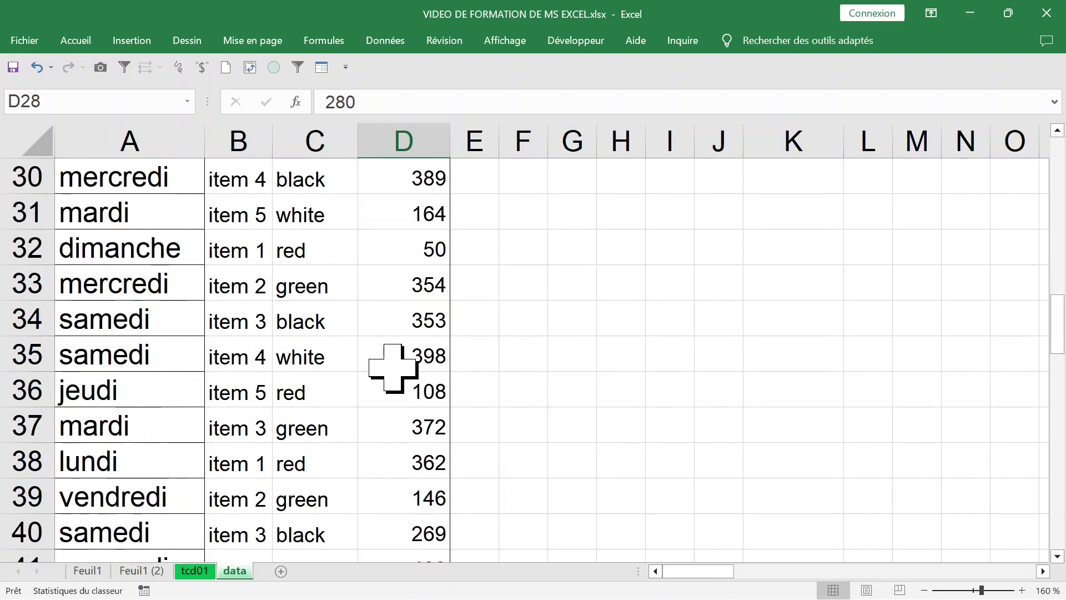
pyautogui.scroll(2, 392, 367)
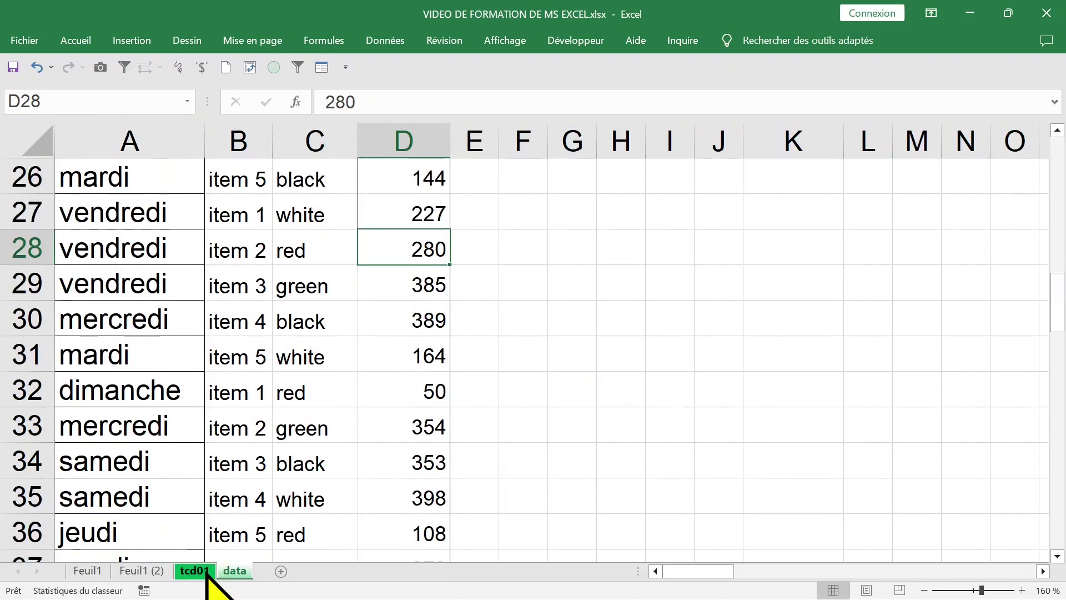
# Step: Refresh the tcd01 pivot table and check the mardi item 4 value
pyautogui.click(194, 571)
pyautogui.click(472, 270)
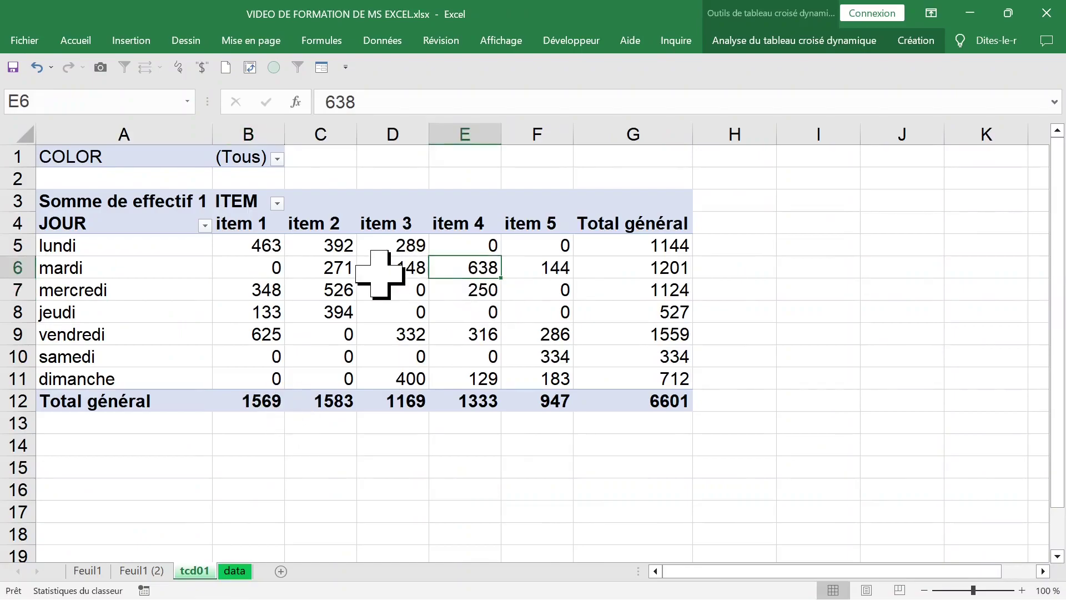
pyautogui.click(376, 269)
pyautogui.rightClick(384, 268)
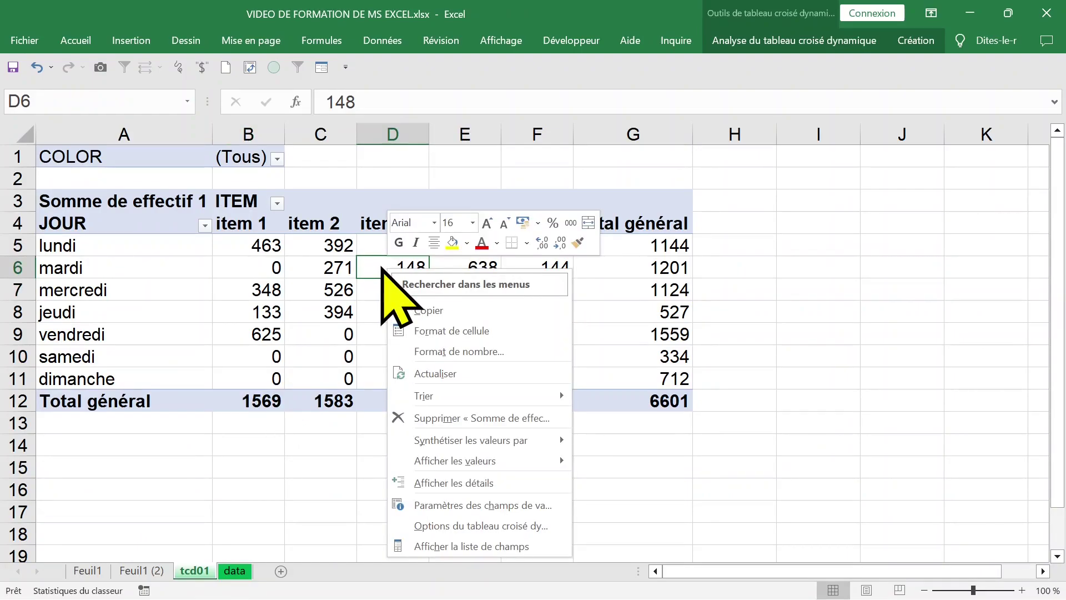
pyautogui.click(435, 373)
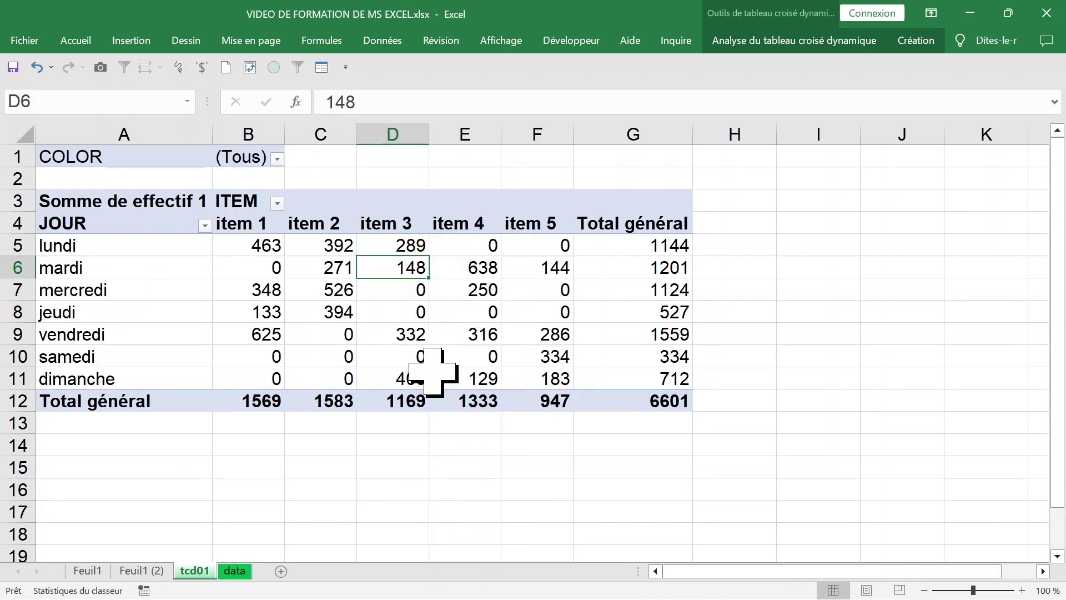
pyautogui.click(444, 276)
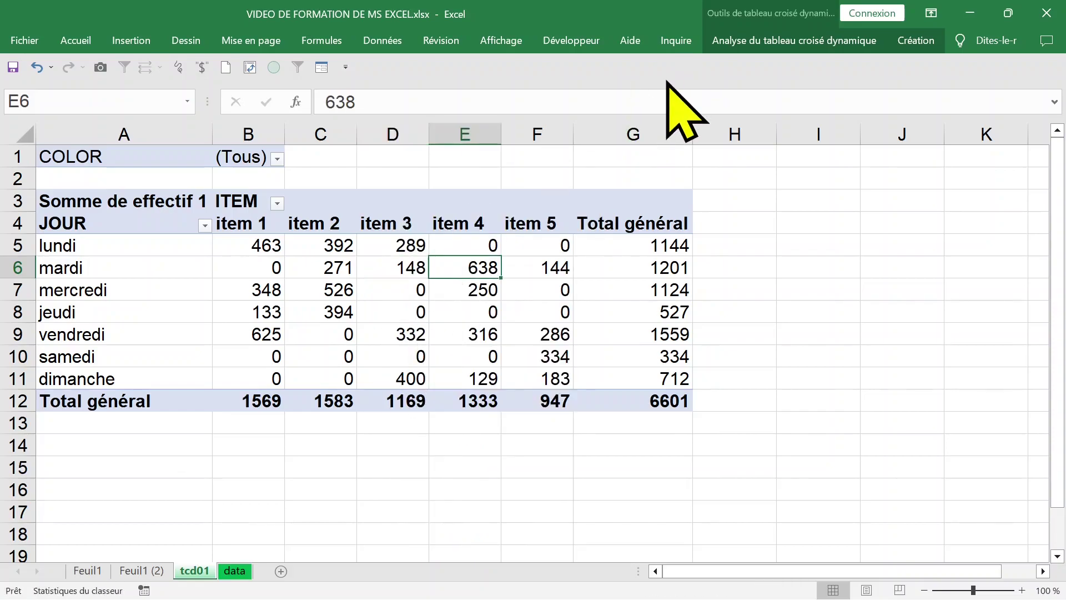
# Step: Change the pivot data source to data!$A$1:$D$74
pyautogui.click(764, 38)
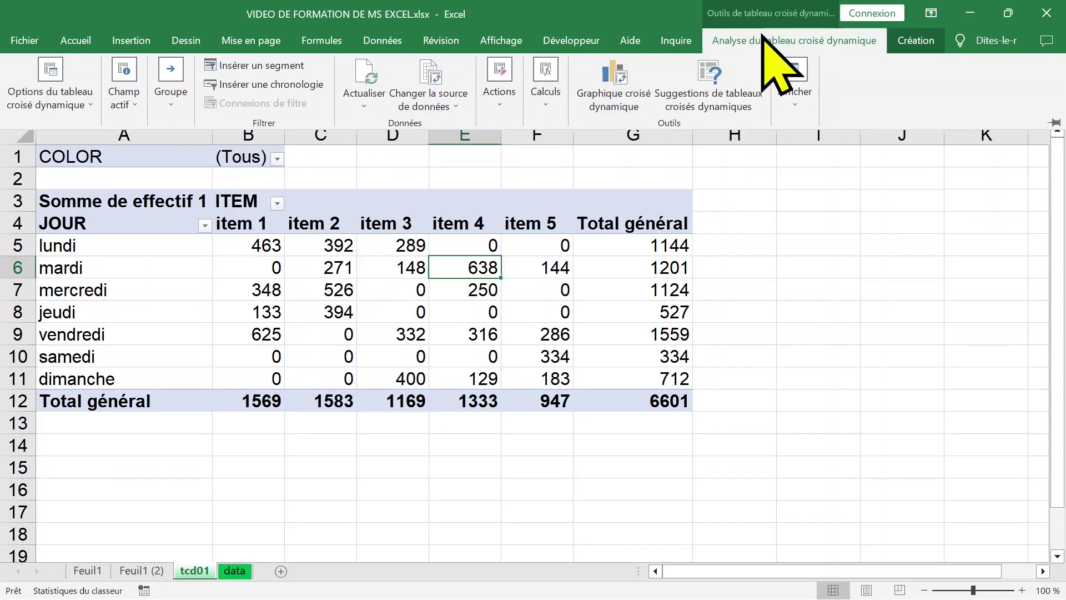
pyautogui.click(456, 106)
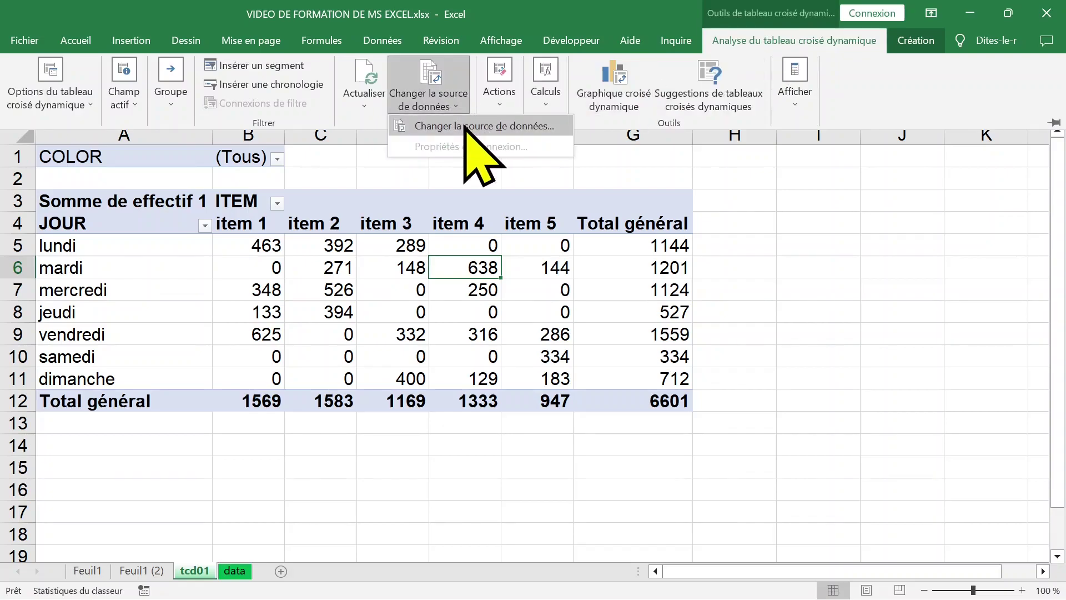
pyautogui.click(471, 129)
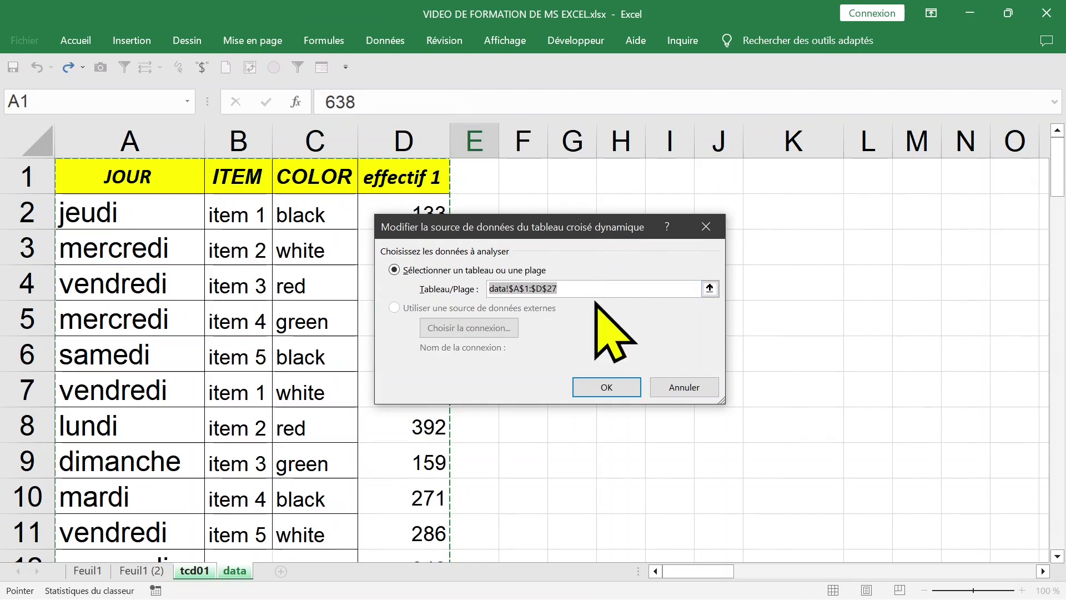
pyautogui.click(710, 288)
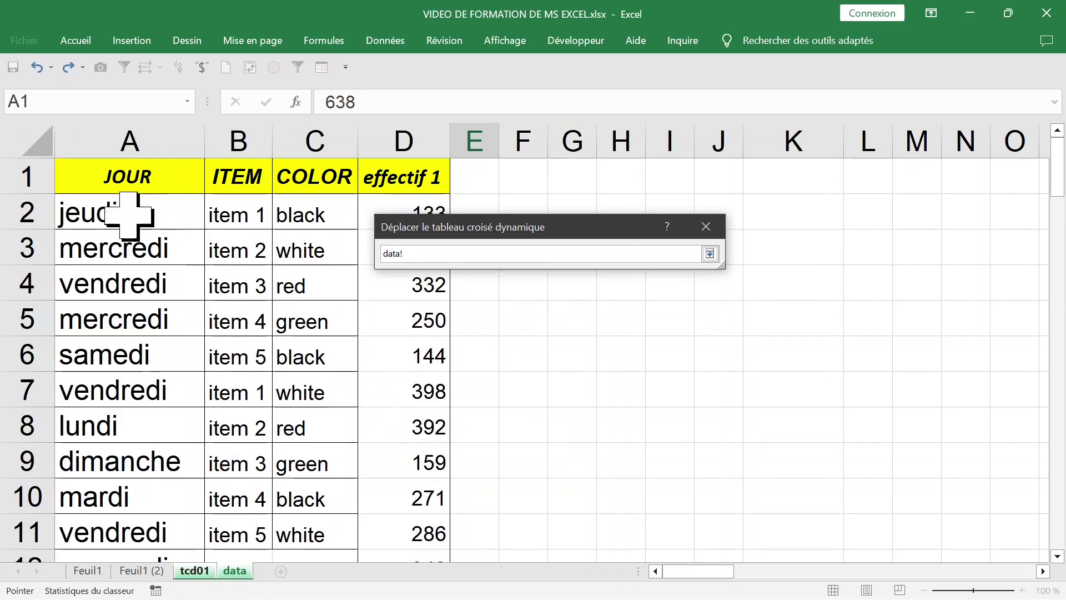
pyautogui.click(93, 175)
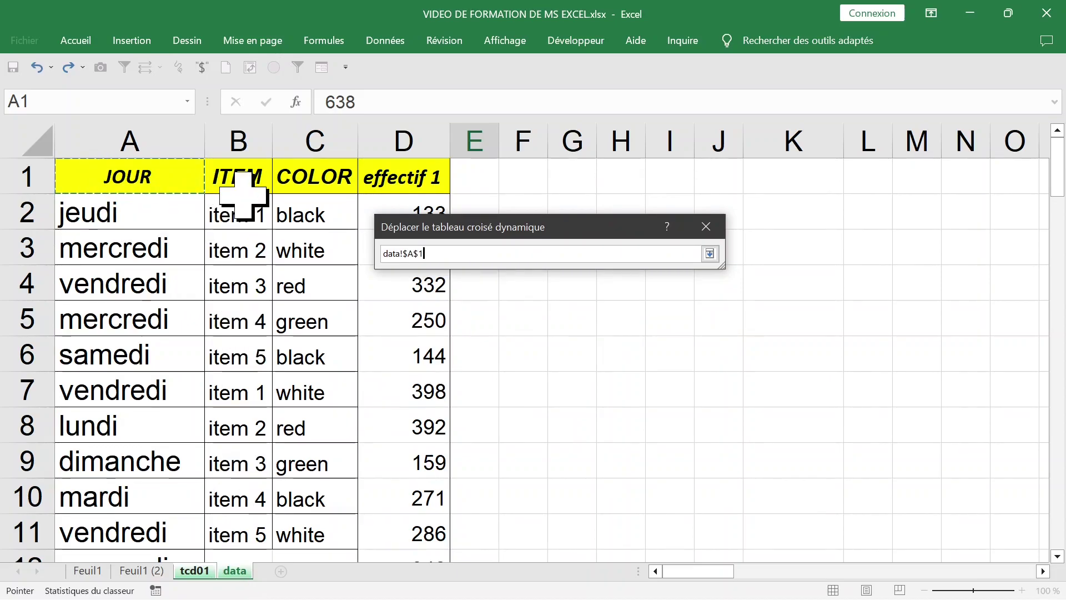
pyautogui.hotkey('ctrl', 'shift', 'Down')
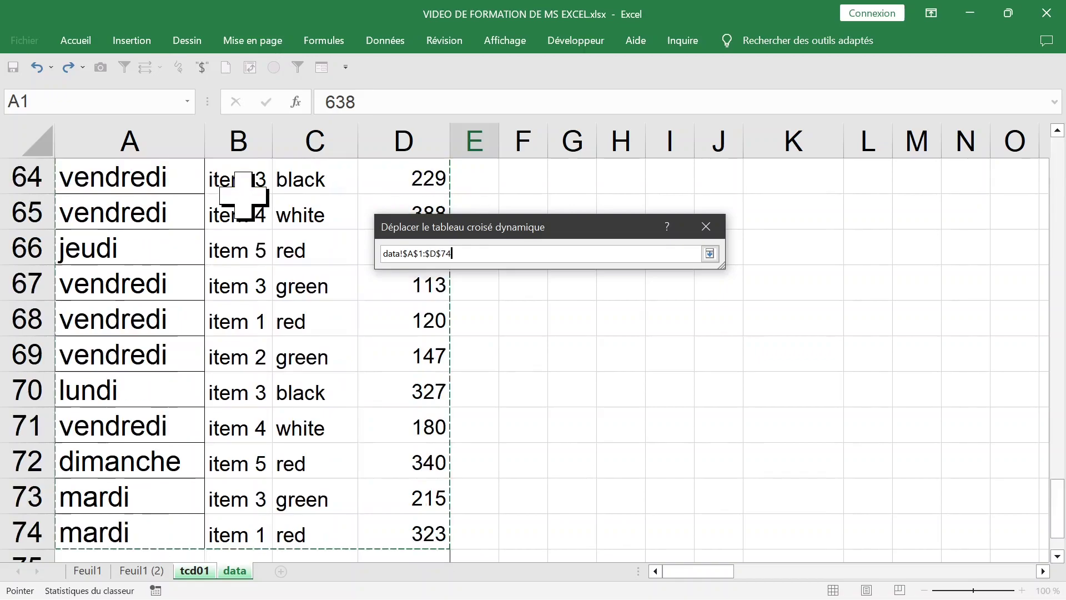
pyautogui.press('Return')
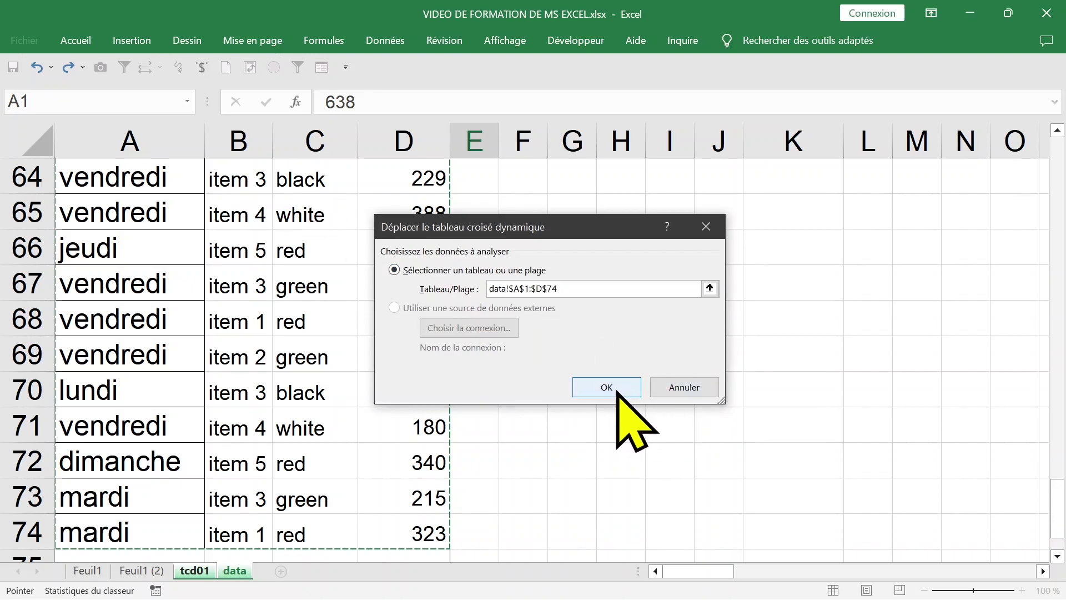
pyautogui.click(611, 389)
pyautogui.moveTo(262, 246)
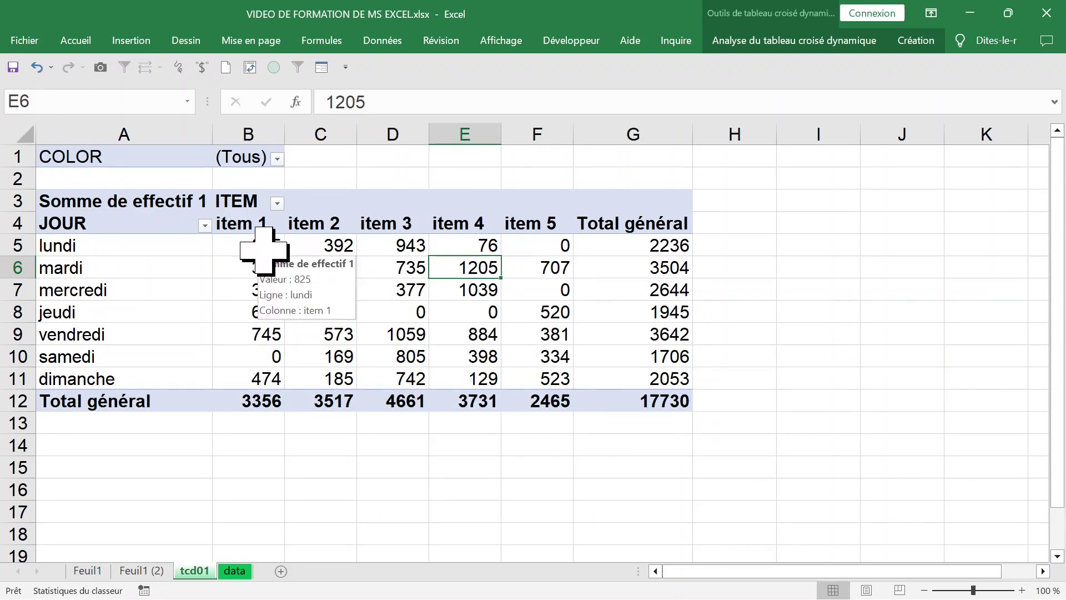
pyautogui.moveTo(269, 243); pyautogui.dragTo(622, 402)
pyautogui.click(389, 314)
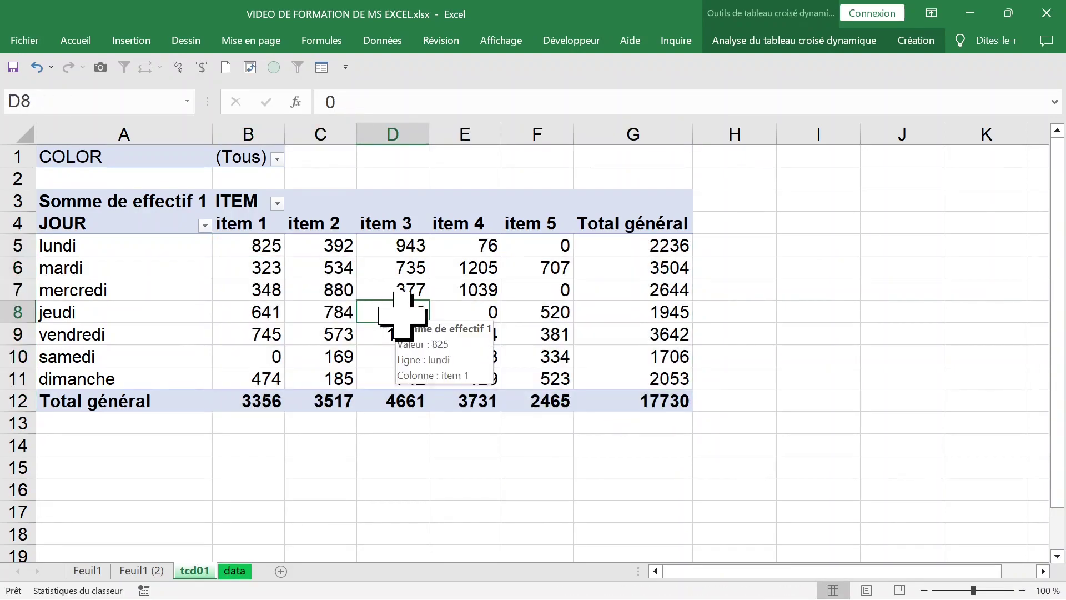
pyautogui.click(264, 311)
pyautogui.click(270, 248)
pyautogui.rightClick(245, 248)
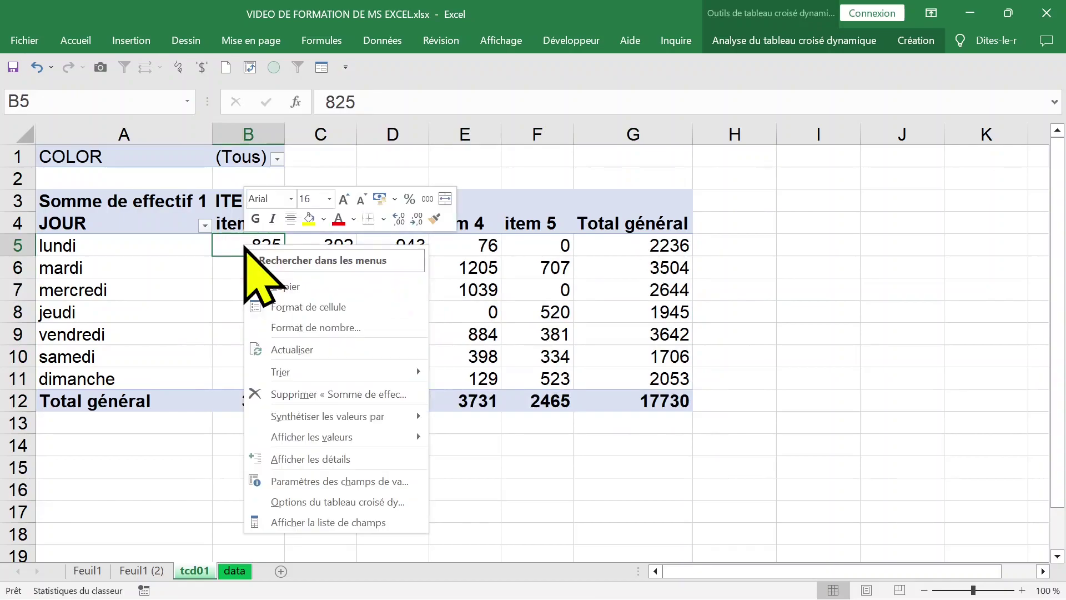
pyautogui.moveTo(311, 436)
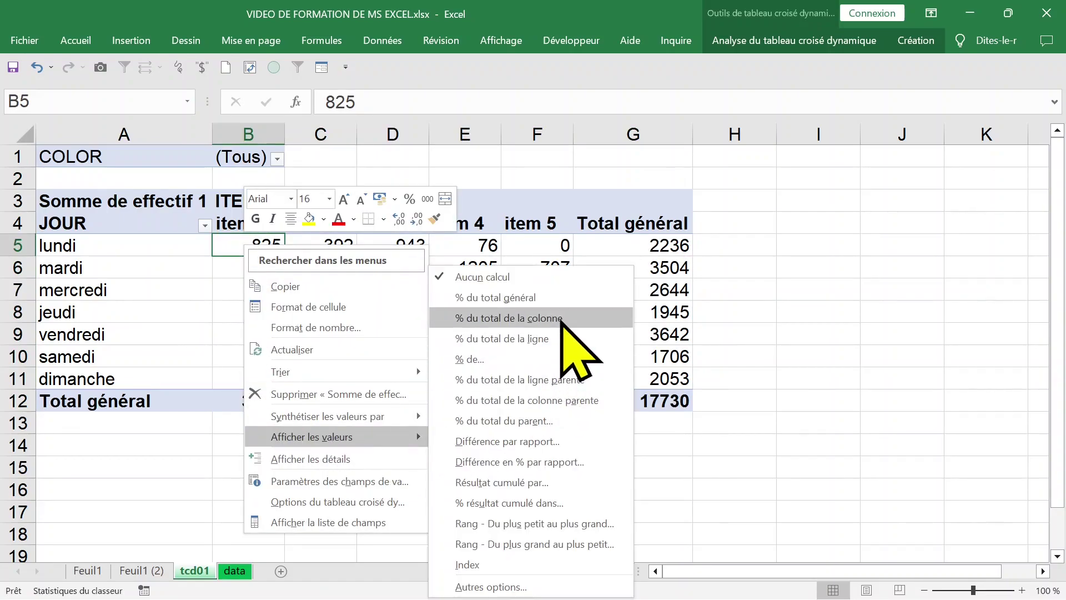
pyautogui.click(561, 322)
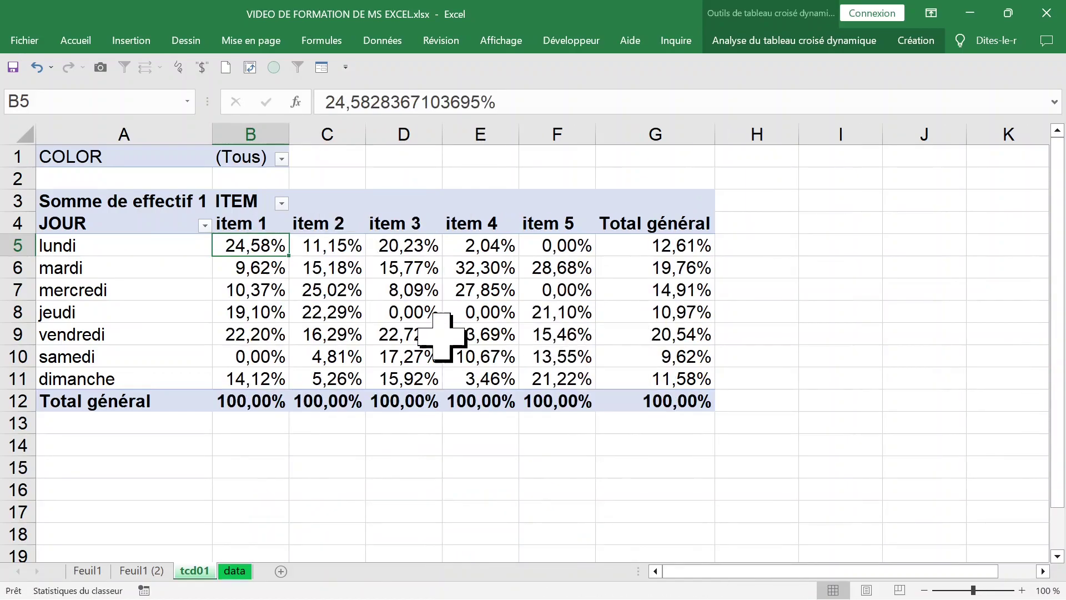
pyautogui.click(258, 267)
pyautogui.click(403, 289)
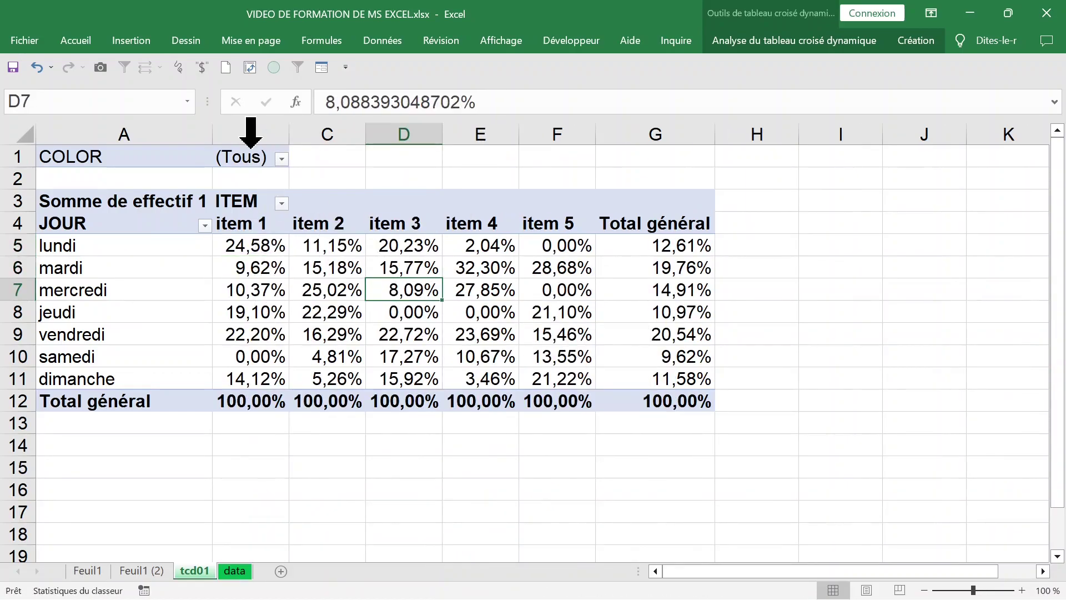
pyautogui.click(282, 160)
pyautogui.click(338, 266)
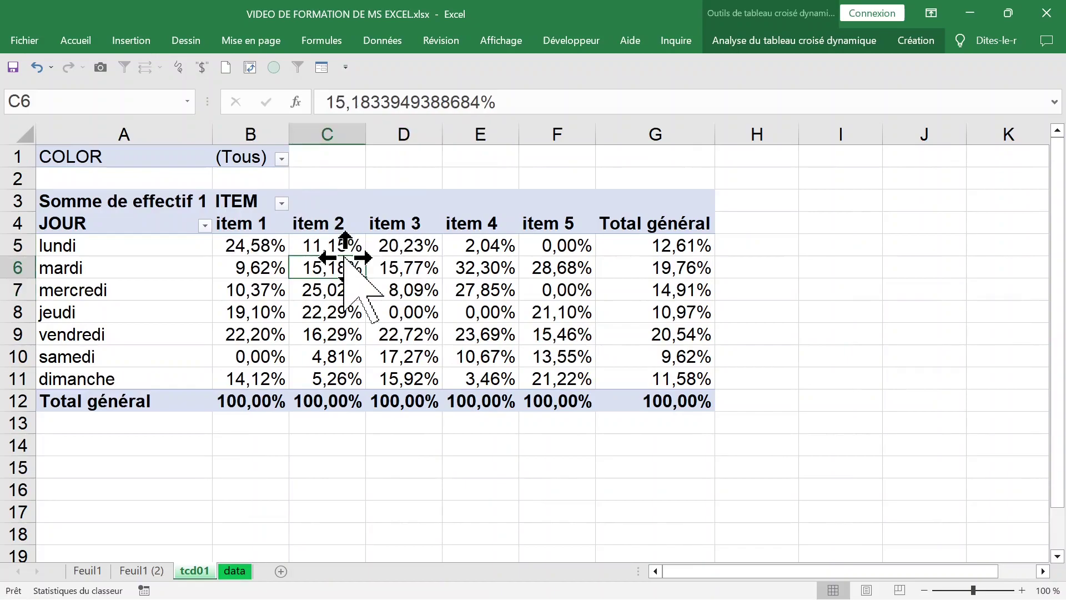
pyautogui.click(252, 245)
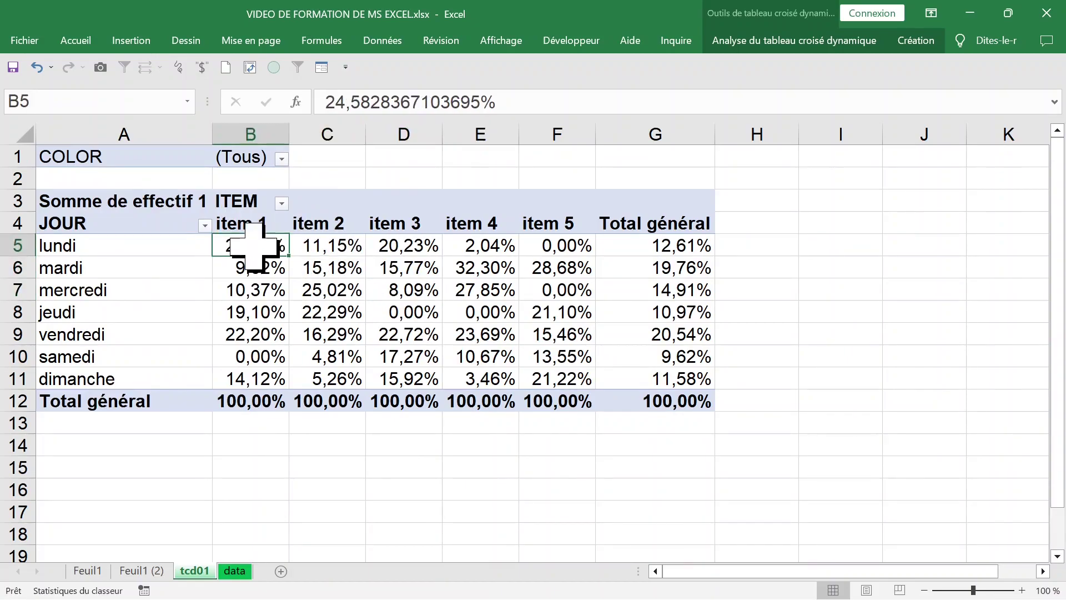
pyautogui.click(37, 67)
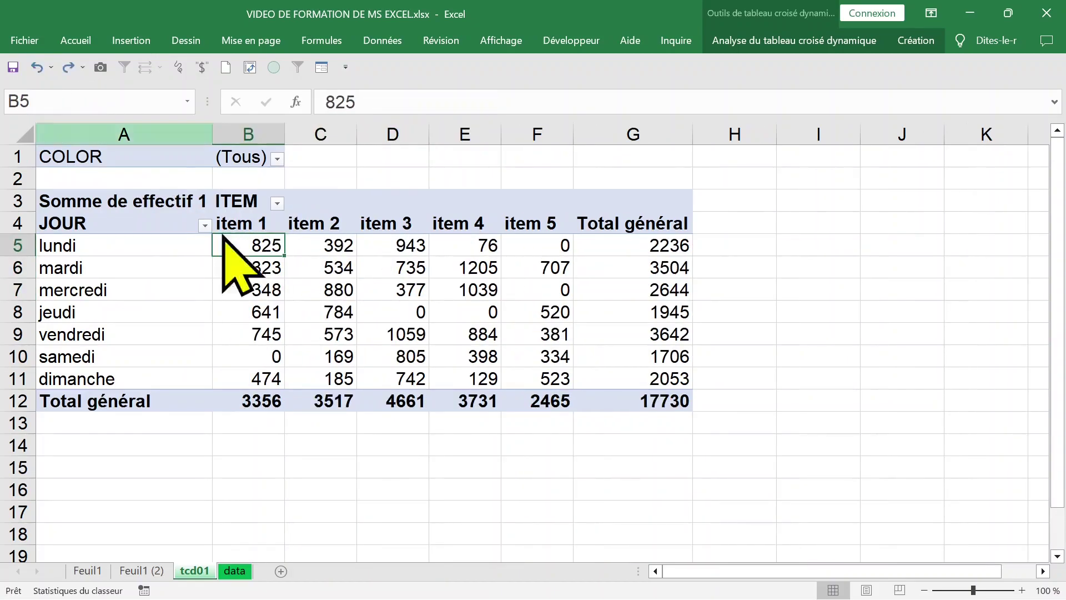
# Step: Show the pivot values as % of Row Total
pyautogui.click(13, 247)
pyautogui.click(275, 284)
pyautogui.click(266, 241)
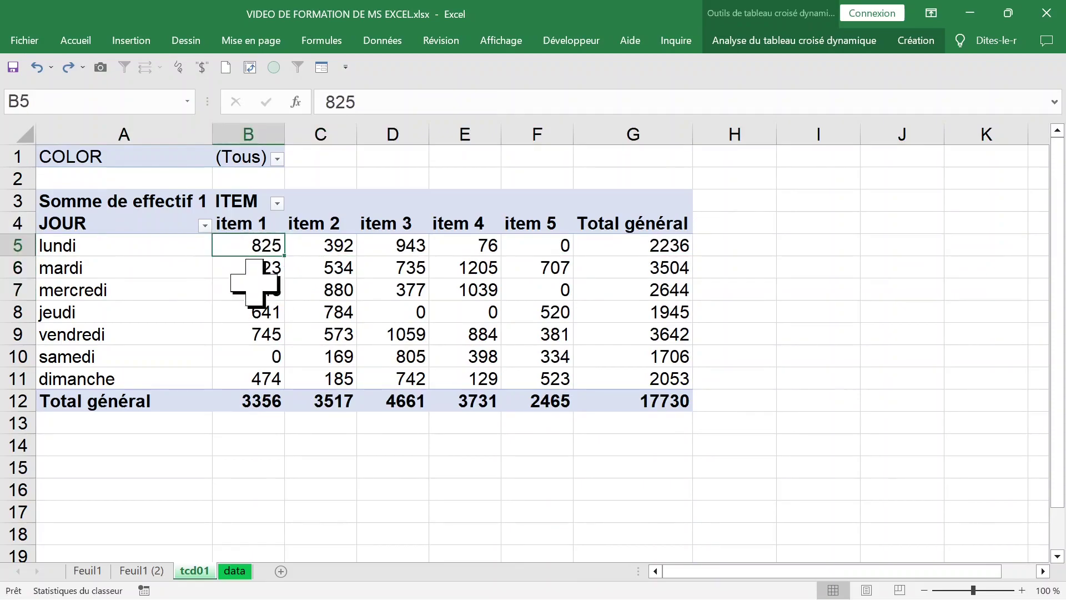
pyautogui.rightClick(244, 248)
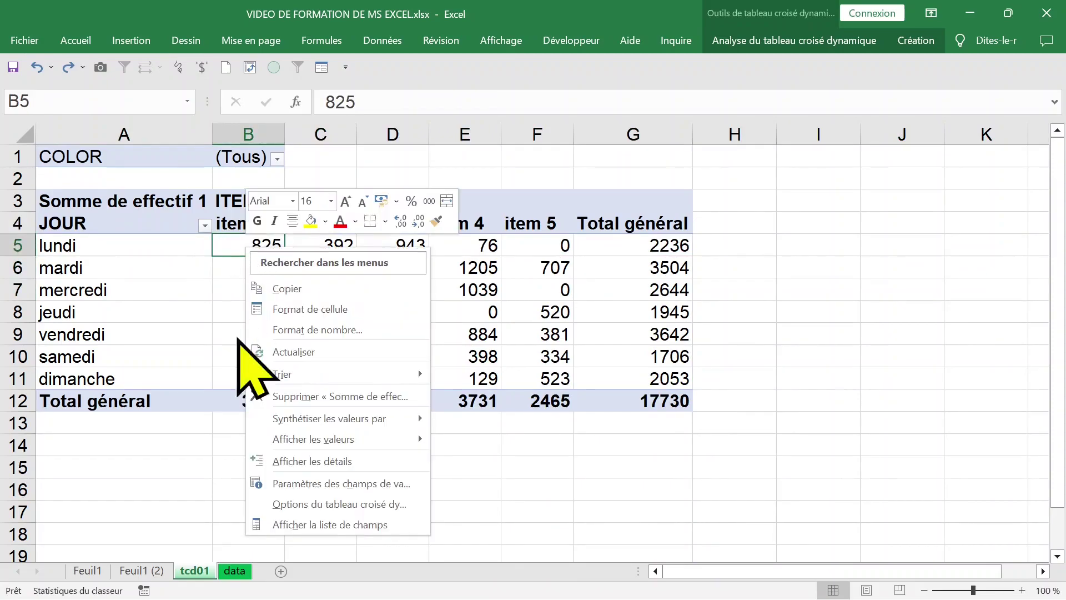
pyautogui.moveTo(313, 438)
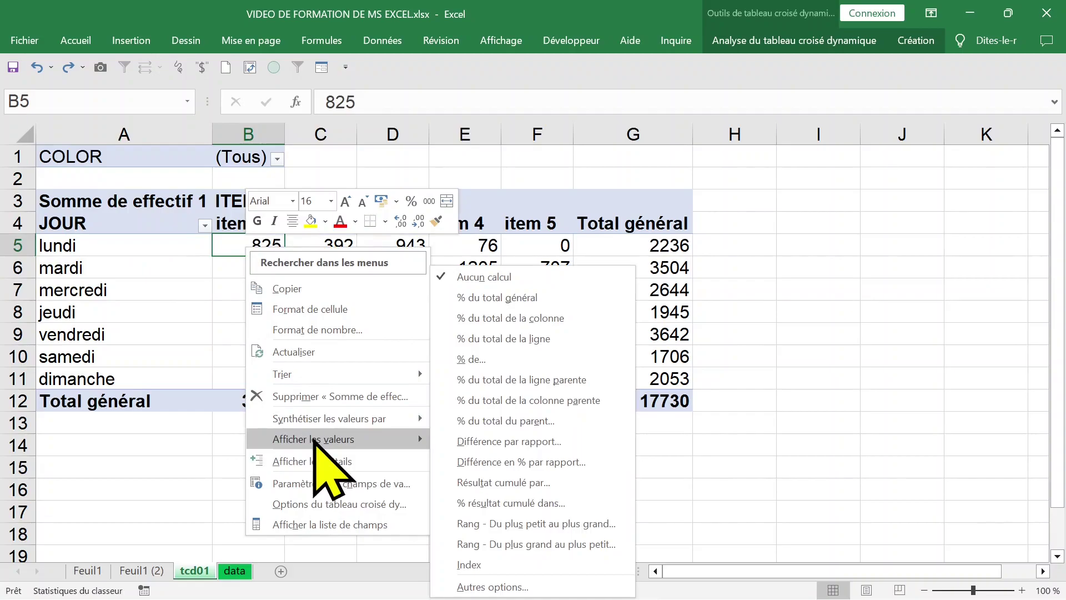
pyautogui.click(561, 339)
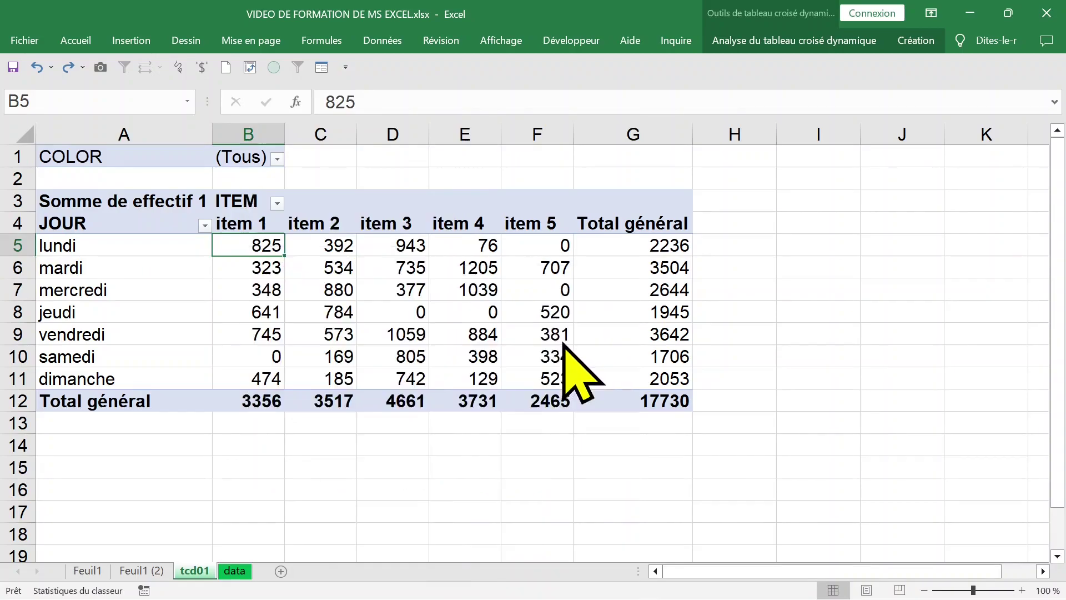
# Step: Inspect the row percentages for lundi, mardi and vendredi across the item columns
pyautogui.click(541, 268)
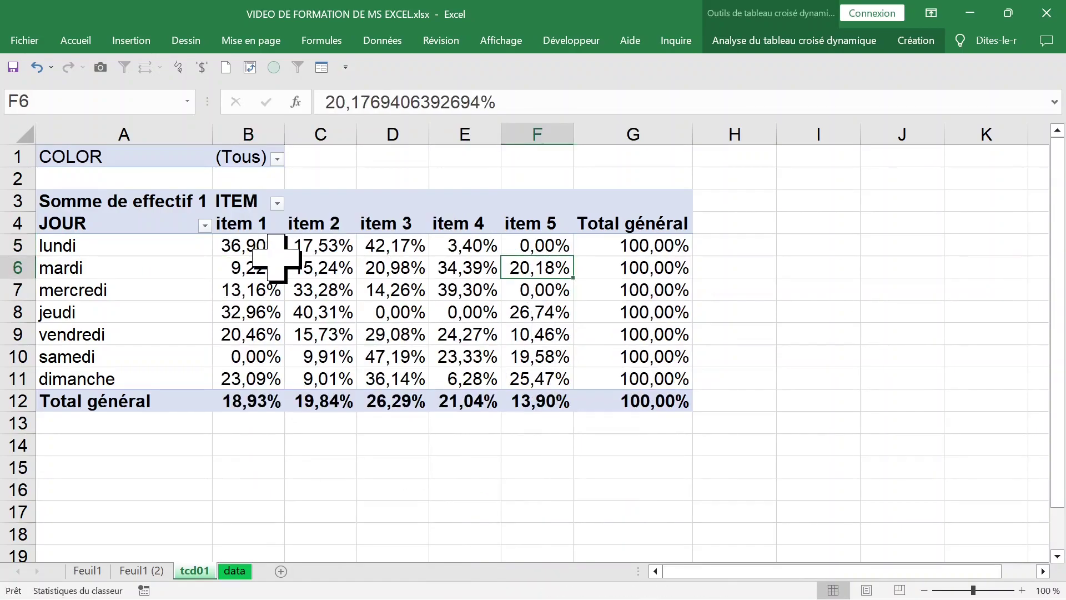
pyautogui.click(281, 266)
pyautogui.click(260, 245)
pyautogui.click(273, 225)
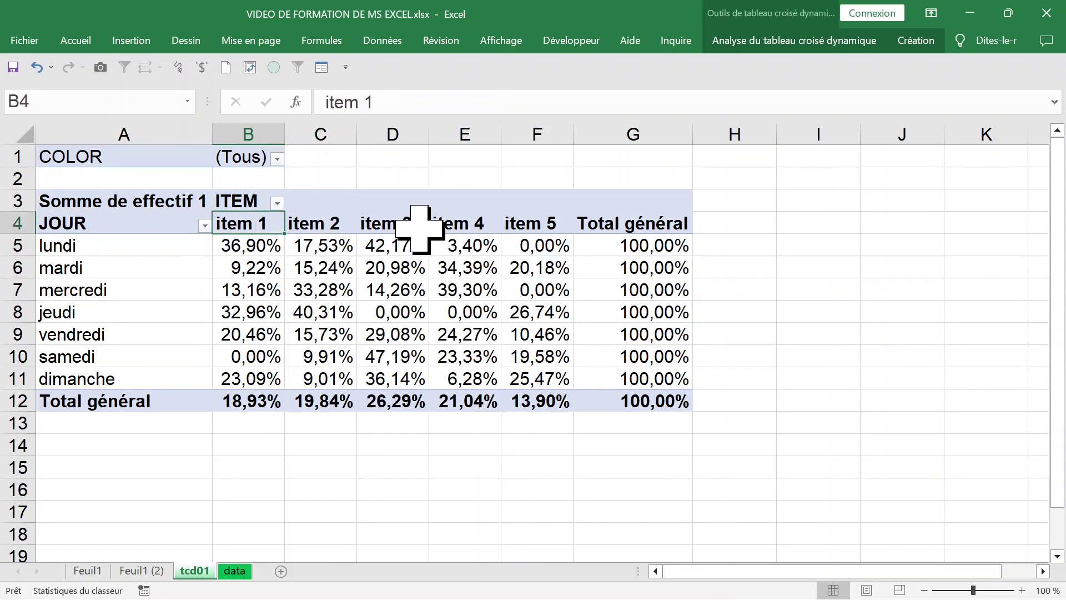
pyautogui.click(398, 227)
pyautogui.click(290, 271)
pyautogui.click(142, 275)
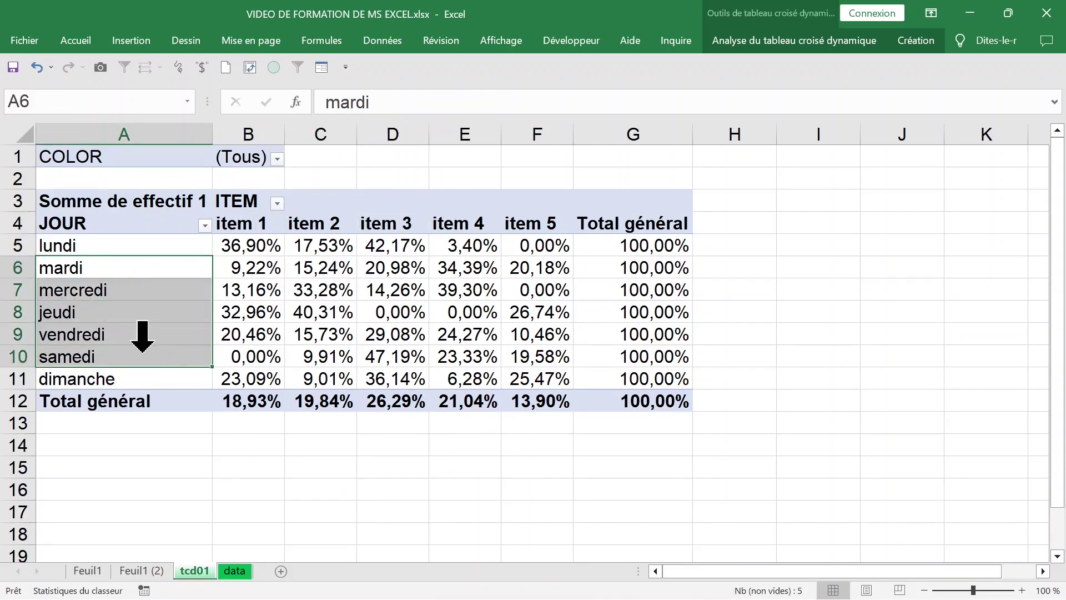
pyautogui.click(143, 336)
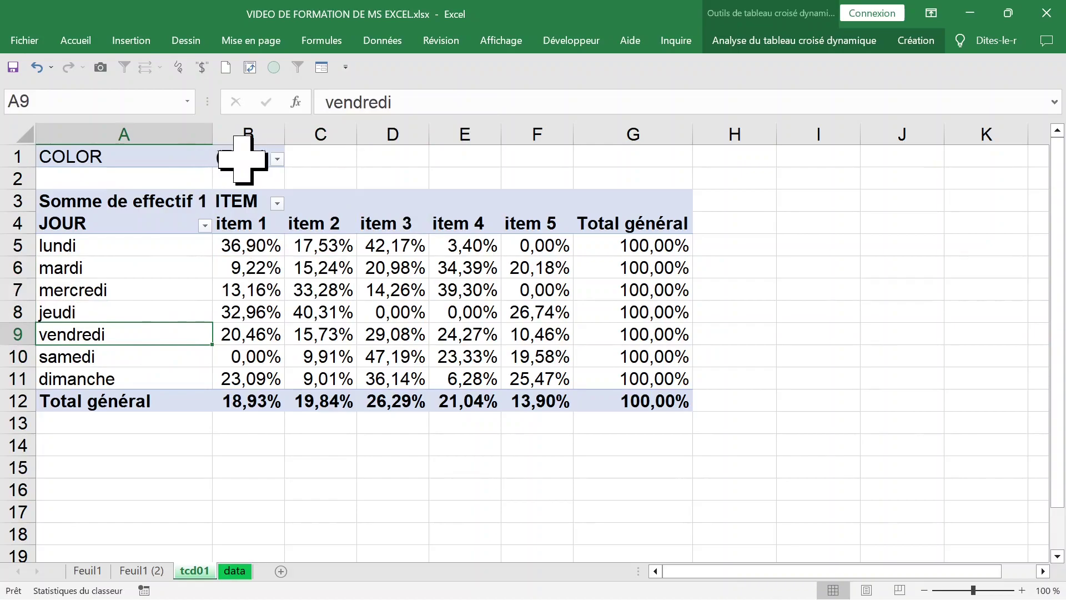
pyautogui.click(242, 158)
pyautogui.click(266, 267)
# Step: Move JOUR to the report filter and COLOR into the rows, then close the field list
pyautogui.rightClick(264, 269)
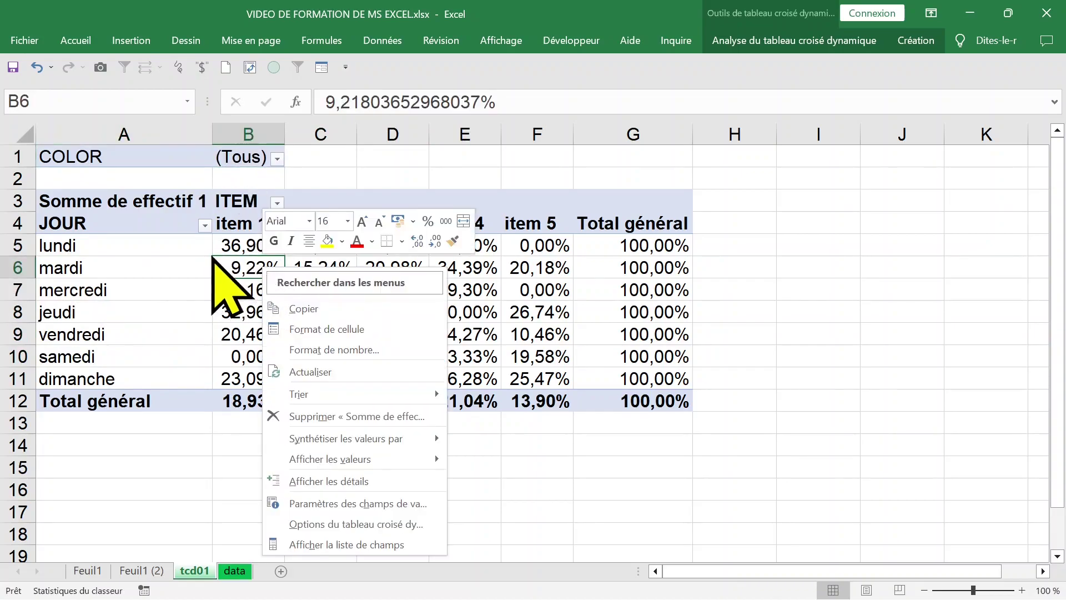
pyautogui.click(311, 543)
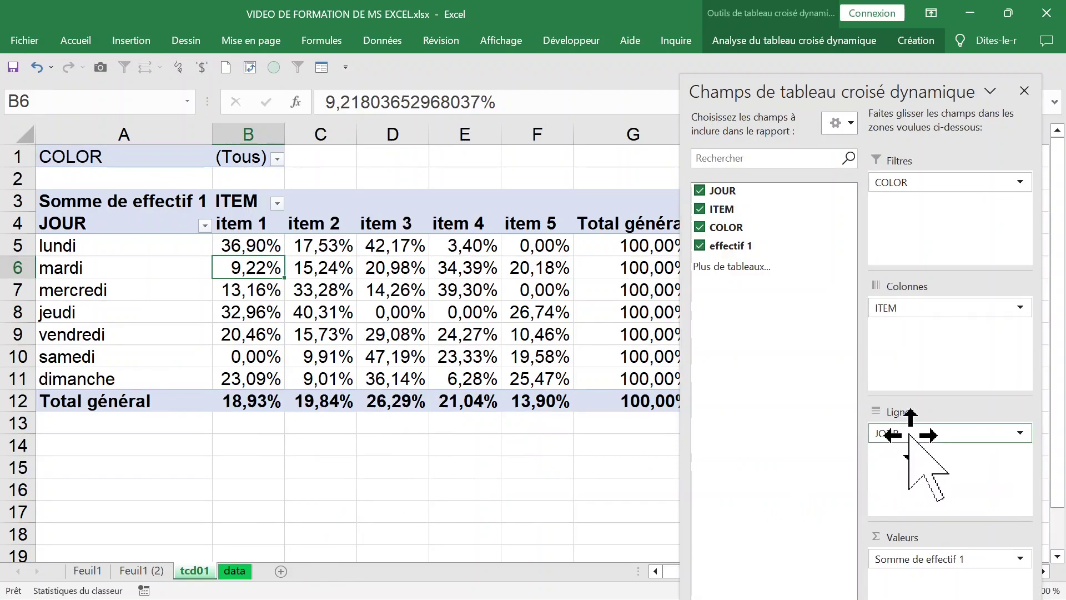
pyautogui.moveTo(909, 435); pyautogui.dragTo(913, 393)
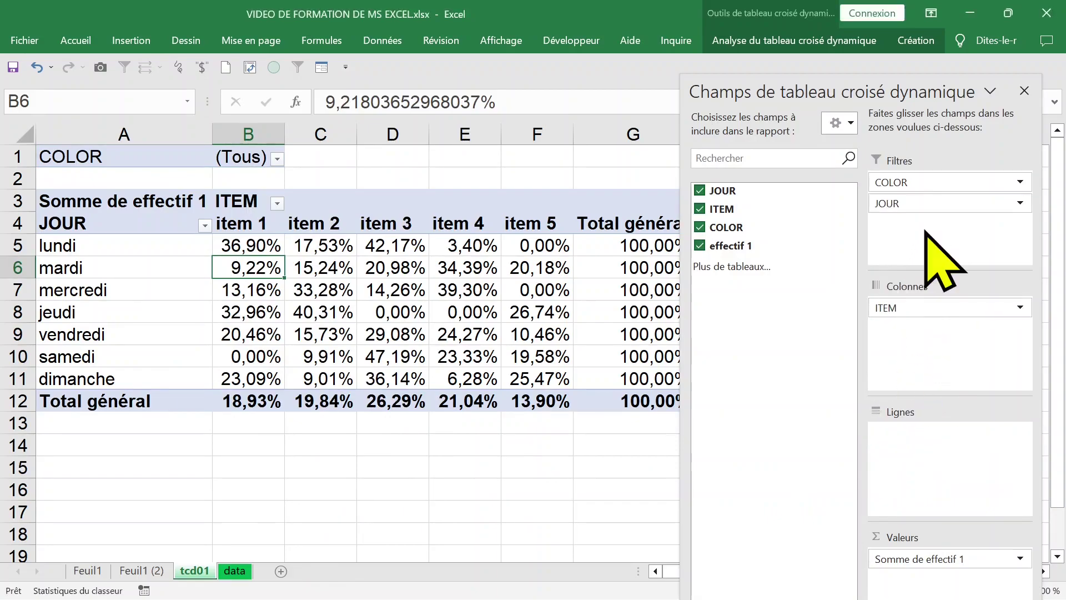
pyautogui.moveTo(916, 347)
pyautogui.mouseDown()
pyautogui.moveTo(919, 203)
pyautogui.moveTo(927, 378)
pyautogui.mouseUp()
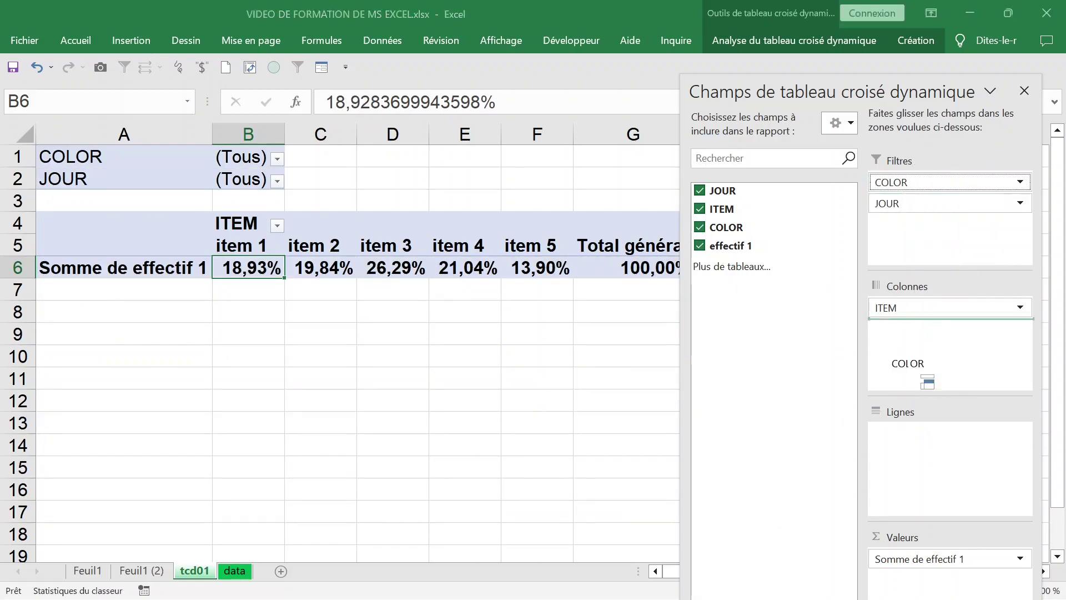
pyautogui.moveTo(921, 467); pyautogui.dragTo(909, 457)
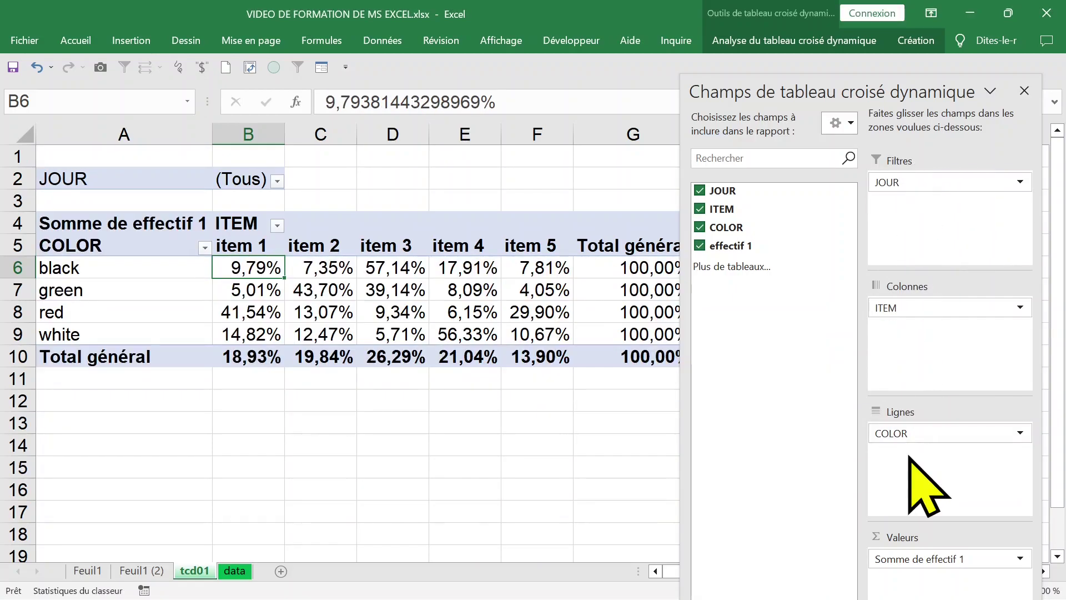
pyautogui.click(1025, 91)
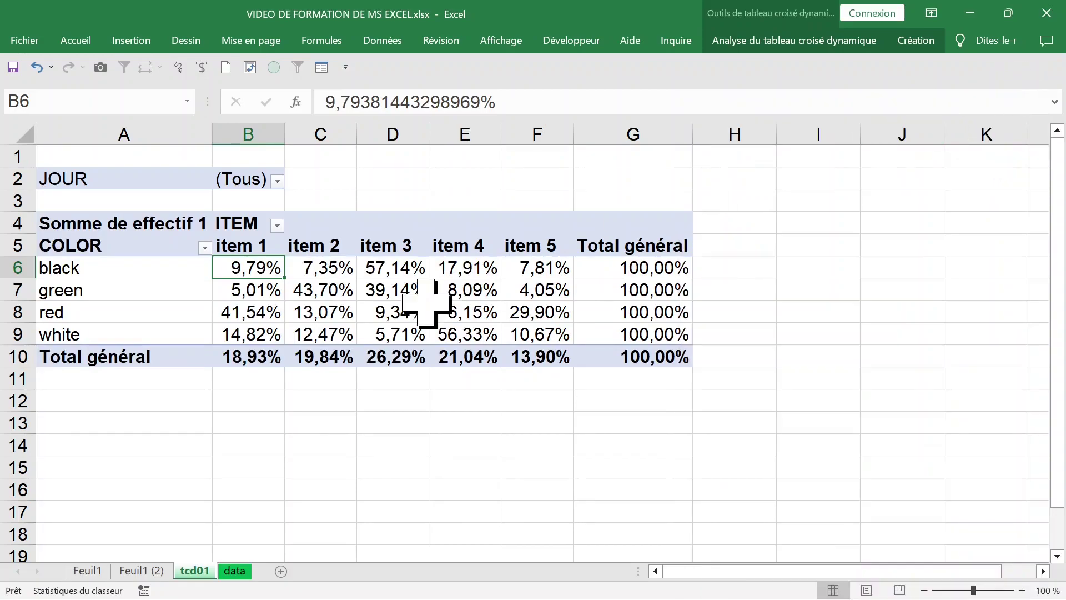
# Step: Show the pivot values as plain sums with no calculation
pyautogui.rightClick(245, 267)
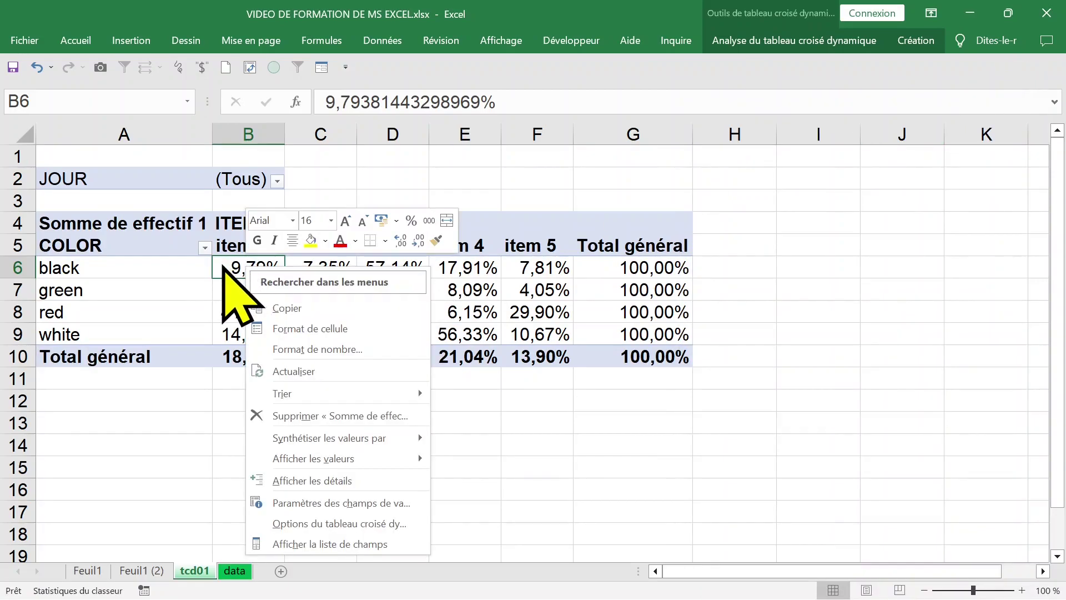
pyautogui.moveTo(313, 458)
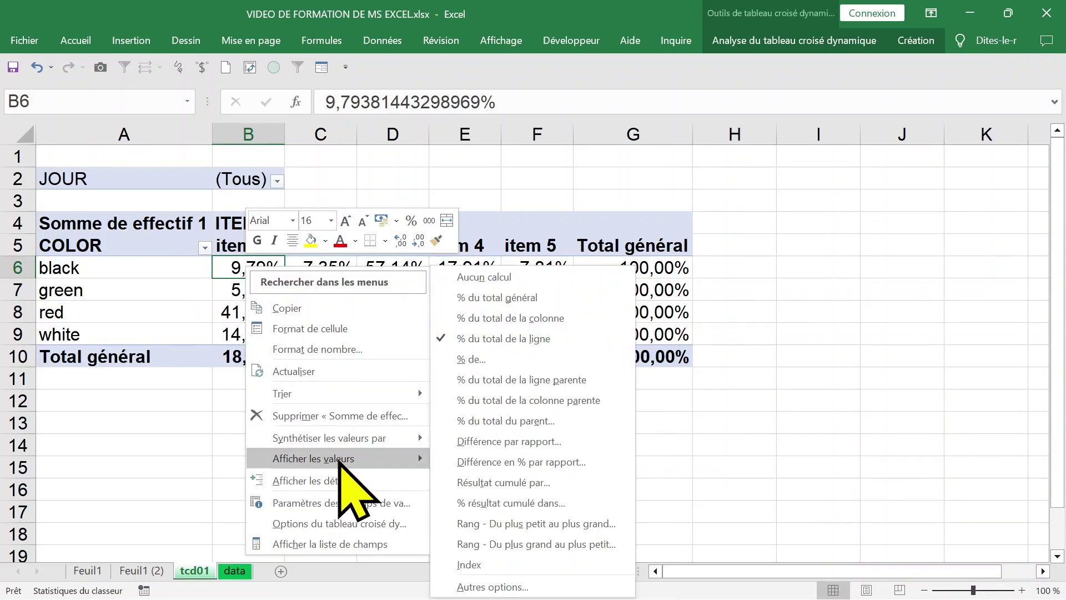
pyautogui.click(544, 277)
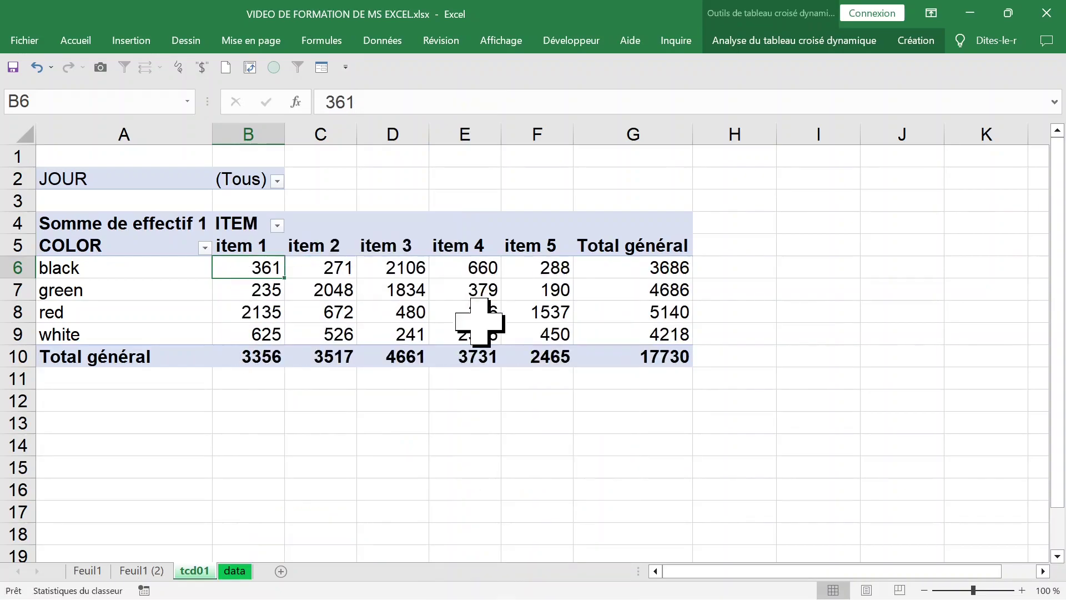
pyautogui.click(373, 405)
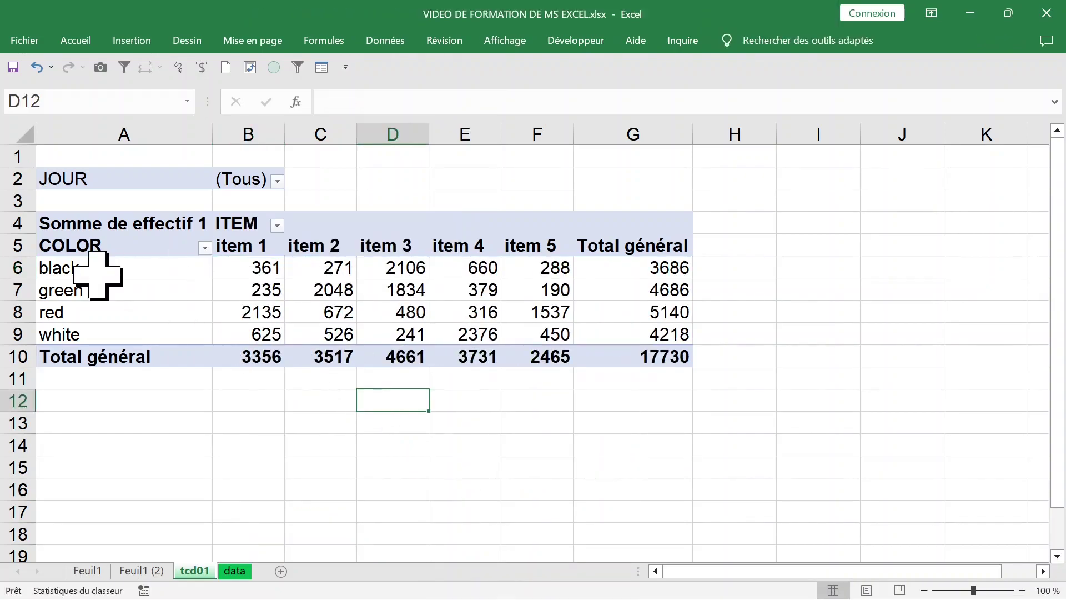
pyautogui.click(13, 269)
pyautogui.click(109, 270)
pyautogui.click(229, 272)
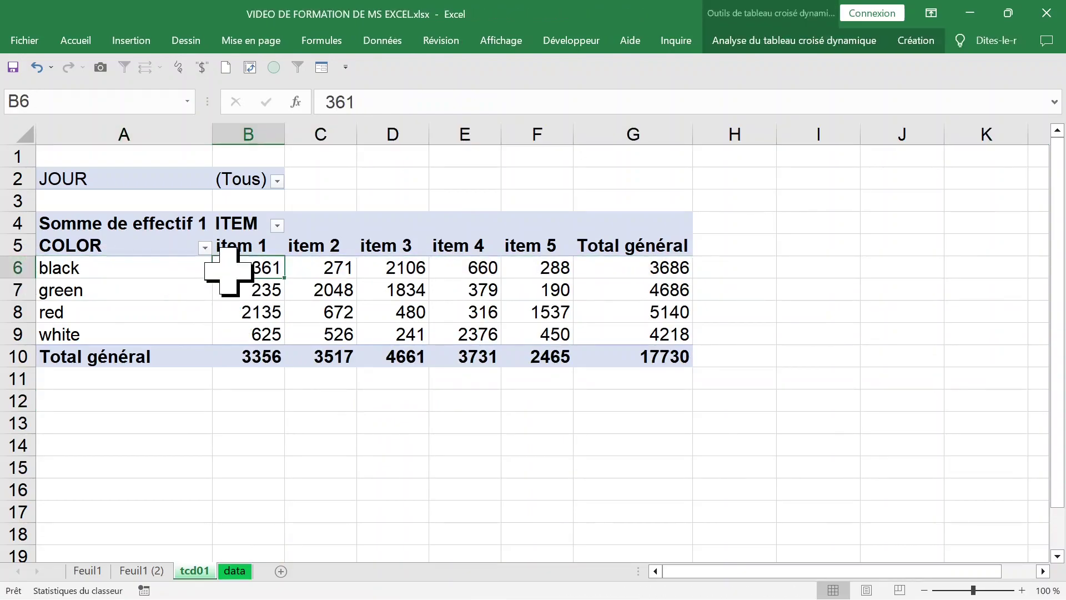
# Step: Try % of Row Total twice, undoing back to plain sums each time
pyautogui.rightClick(245, 270)
pyautogui.moveTo(313, 460)
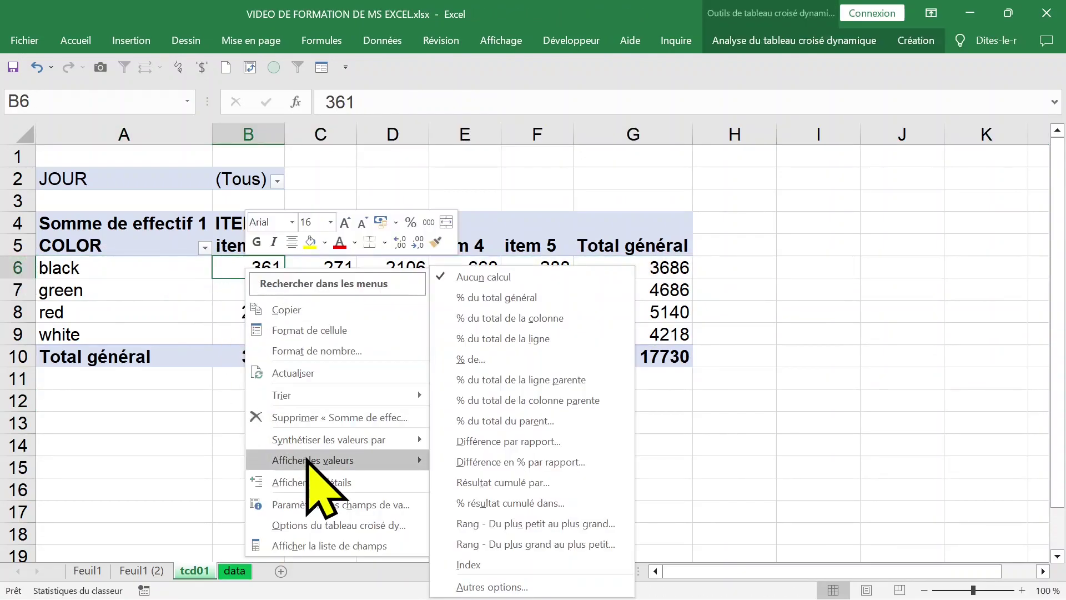
pyautogui.click(572, 339)
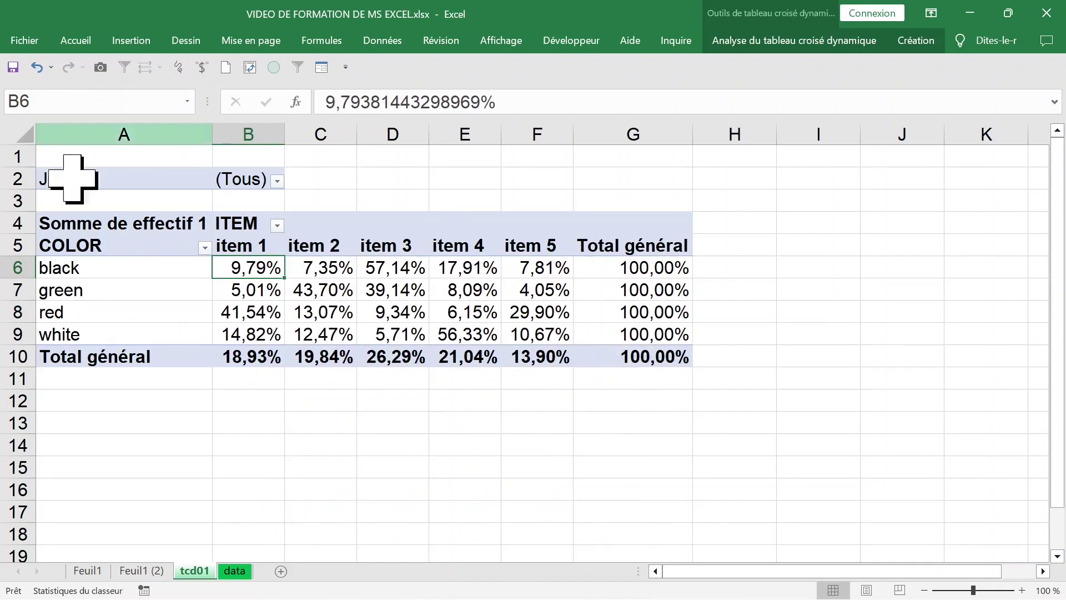
pyautogui.click(37, 67)
pyautogui.rightClick(261, 271)
pyautogui.moveTo(333, 461)
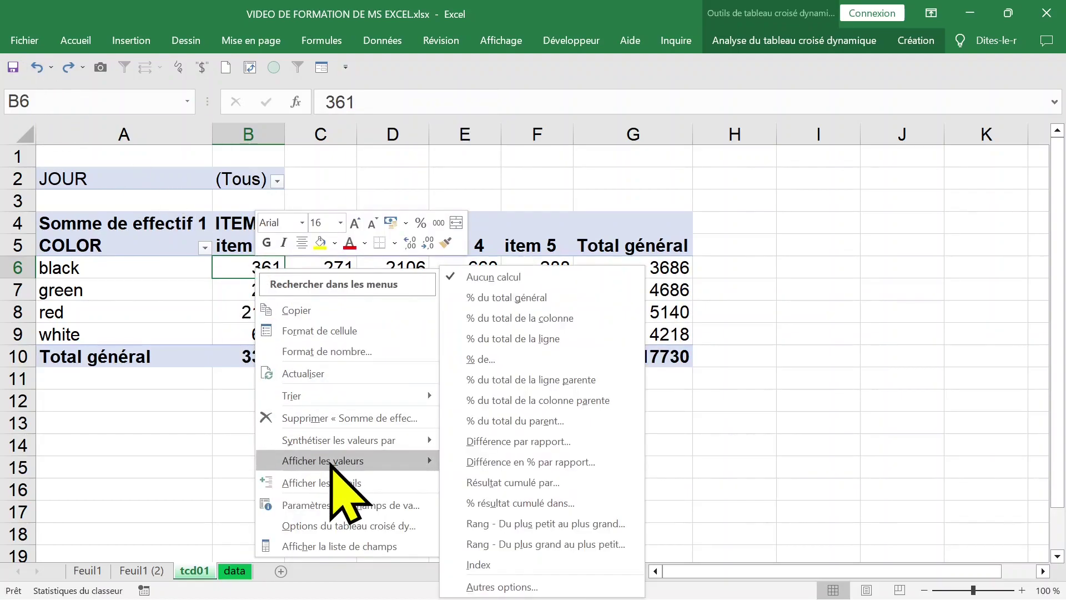
pyautogui.click(570, 338)
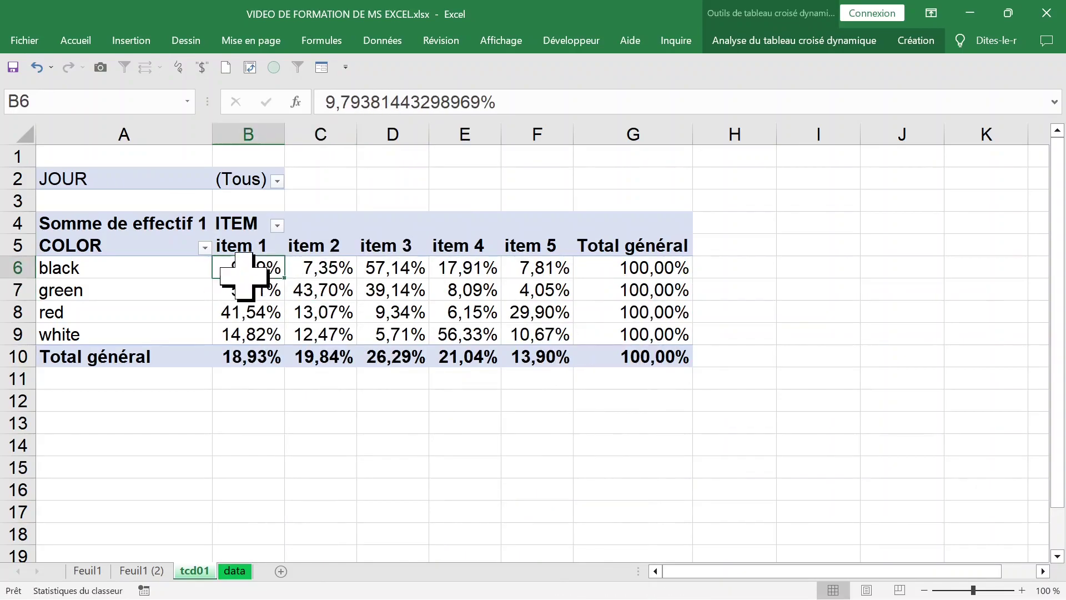
pyautogui.click(36, 68)
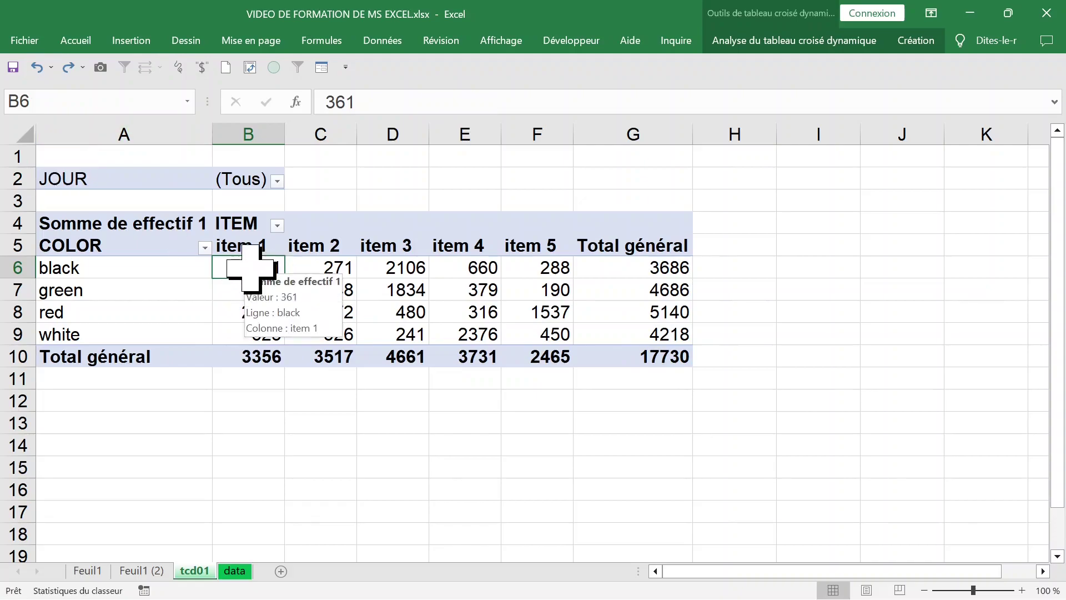
# Step: Inspect the summed values and the value field header in A4
pyautogui.moveTo(261, 268)
pyautogui.mouseDown()
pyautogui.moveTo(615, 328)
pyautogui.moveTo(631, 353)
pyautogui.mouseUp()
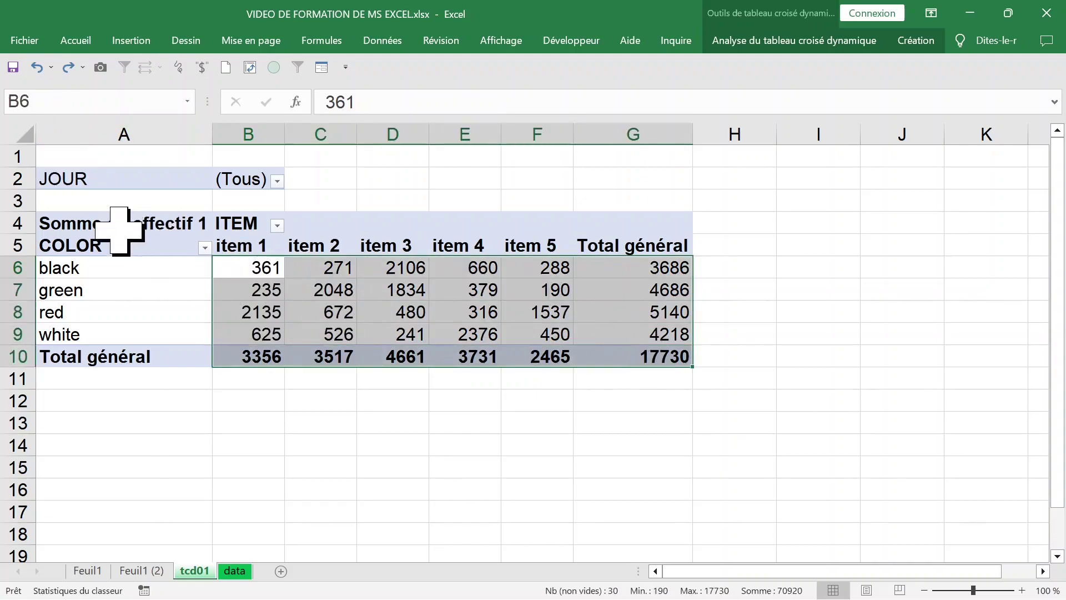
pyautogui.click(115, 225)
pyautogui.click(280, 286)
pyautogui.click(504, 286)
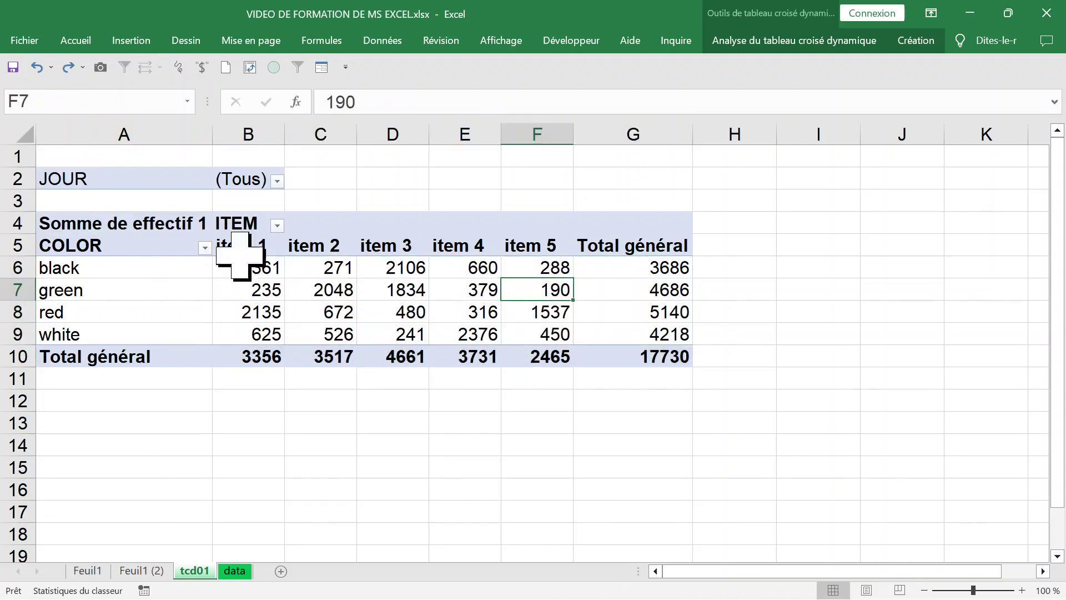
pyautogui.click(143, 229)
pyautogui.doubleClick(143, 226)
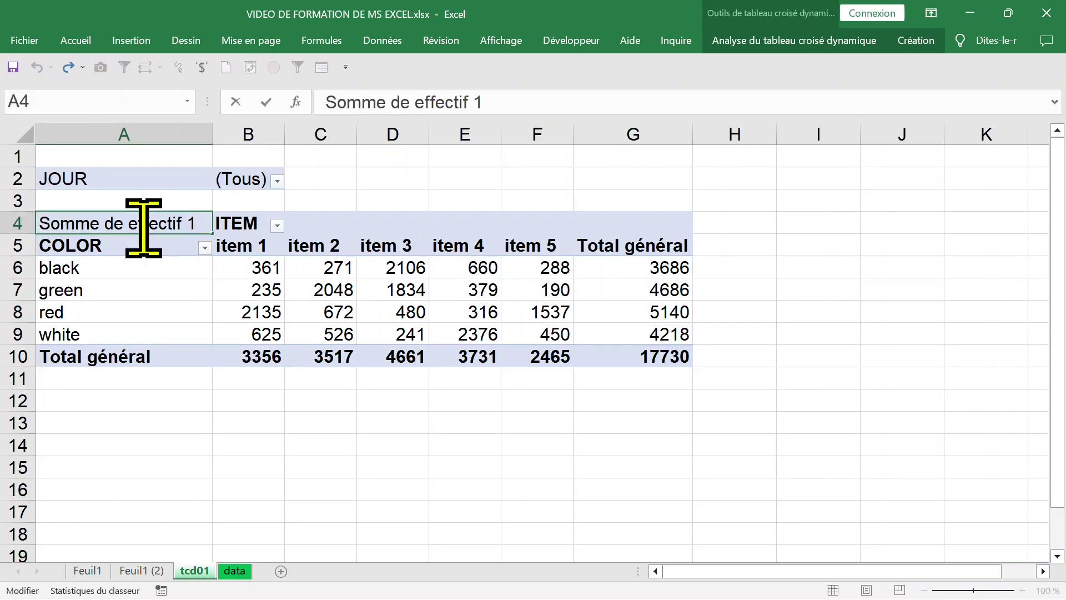
pyautogui.click(309, 288)
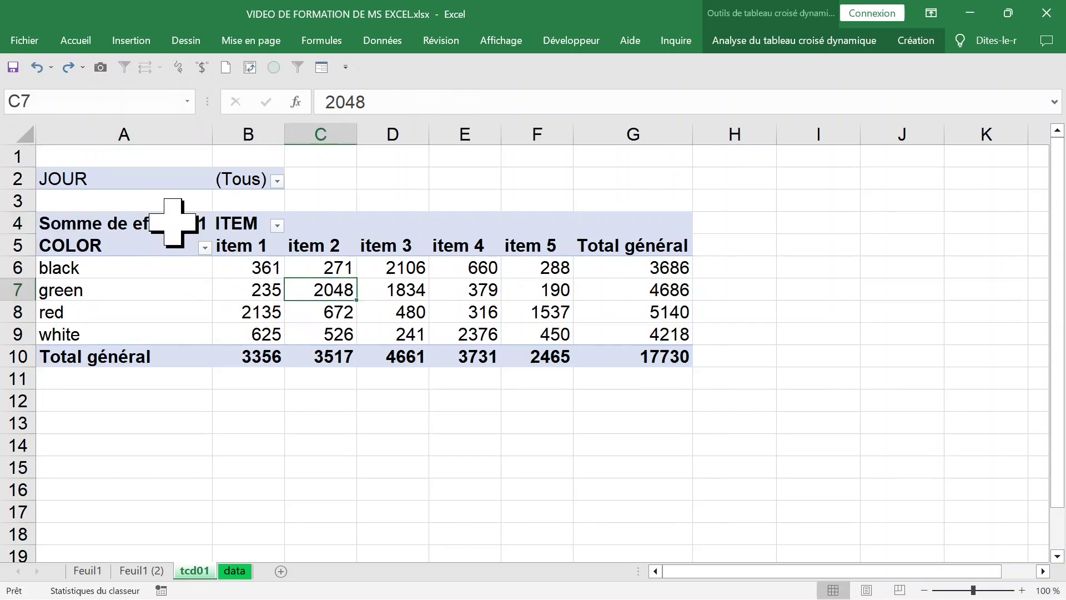
pyautogui.click(172, 224)
pyautogui.click(367, 292)
pyautogui.click(309, 285)
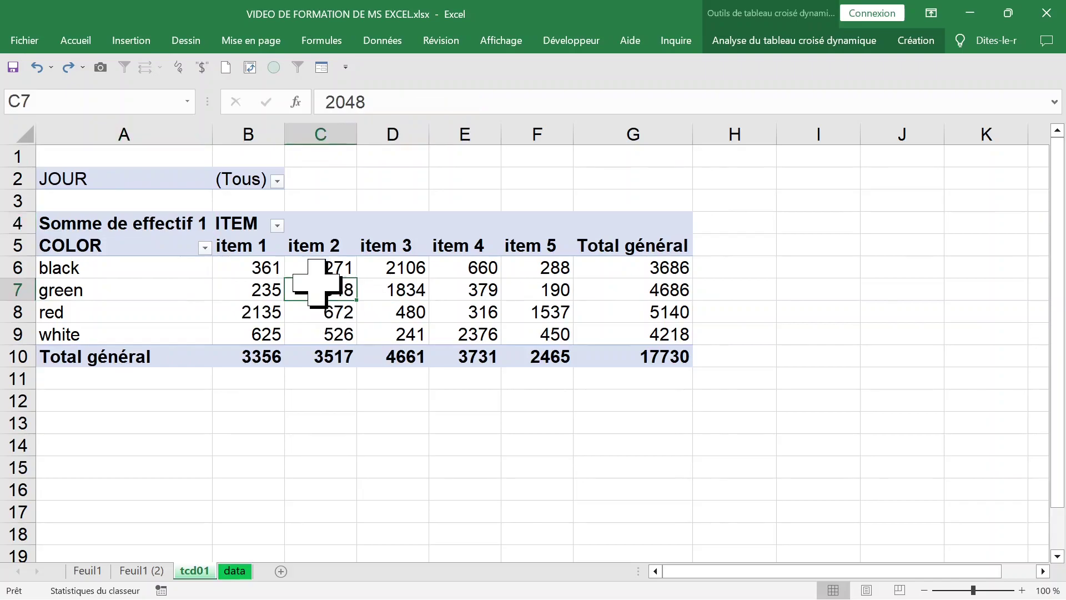
pyautogui.click(277, 265)
# Step: Summarise effectif 1 by Max, then by Min, checking the renamed header
pyautogui.rightClick(255, 269)
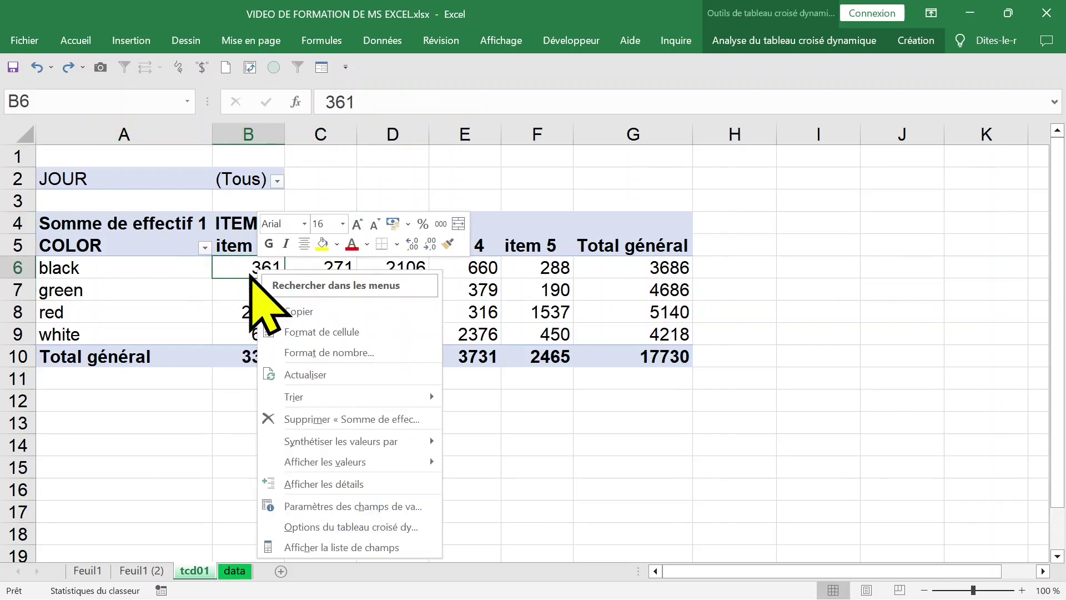
pyautogui.moveTo(341, 441)
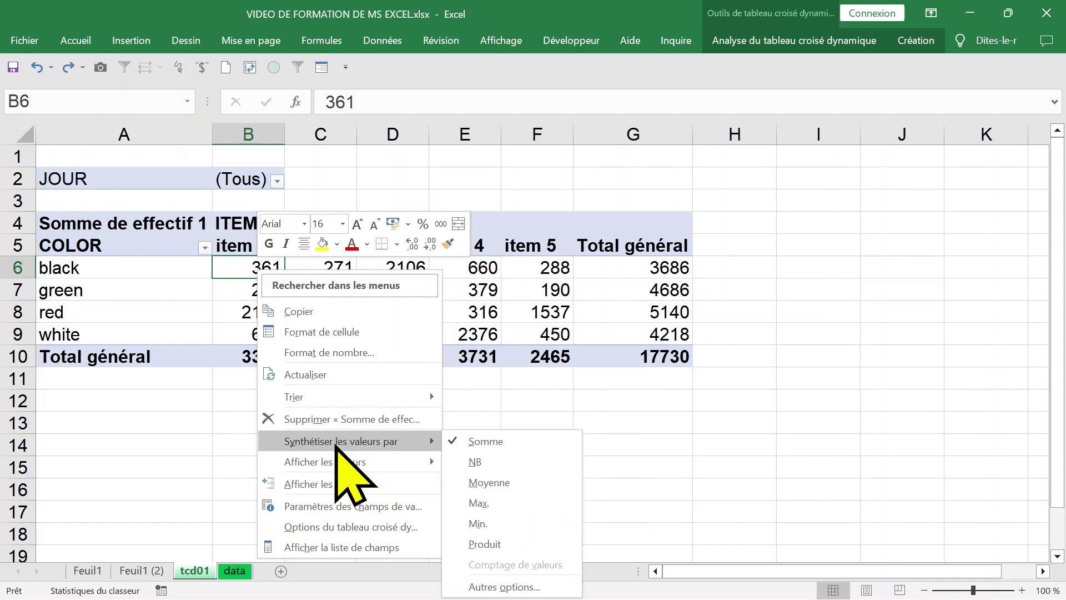
pyautogui.click(518, 503)
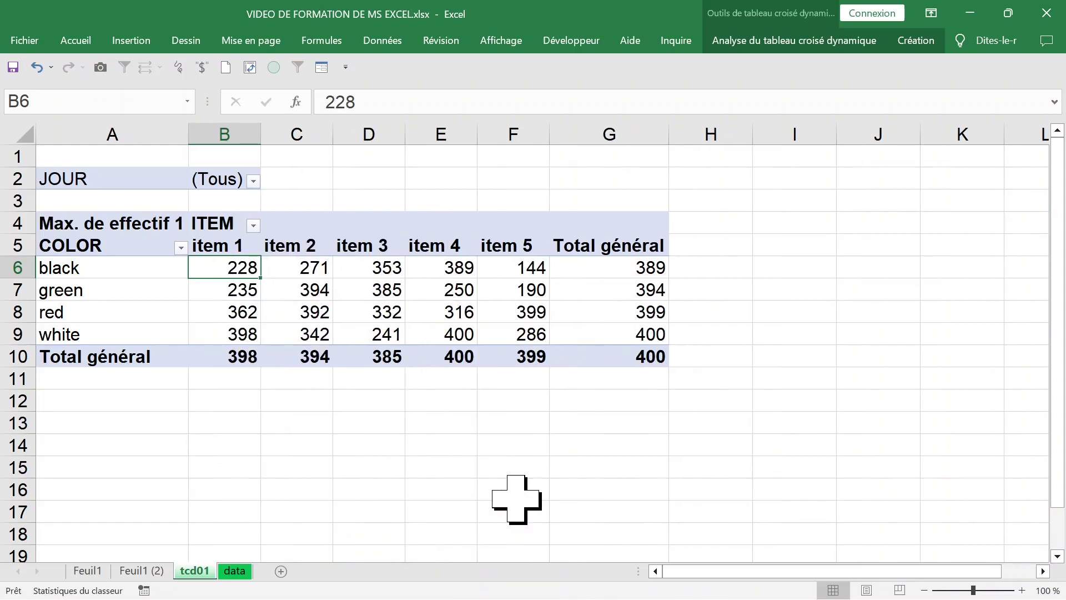
pyautogui.click(149, 227)
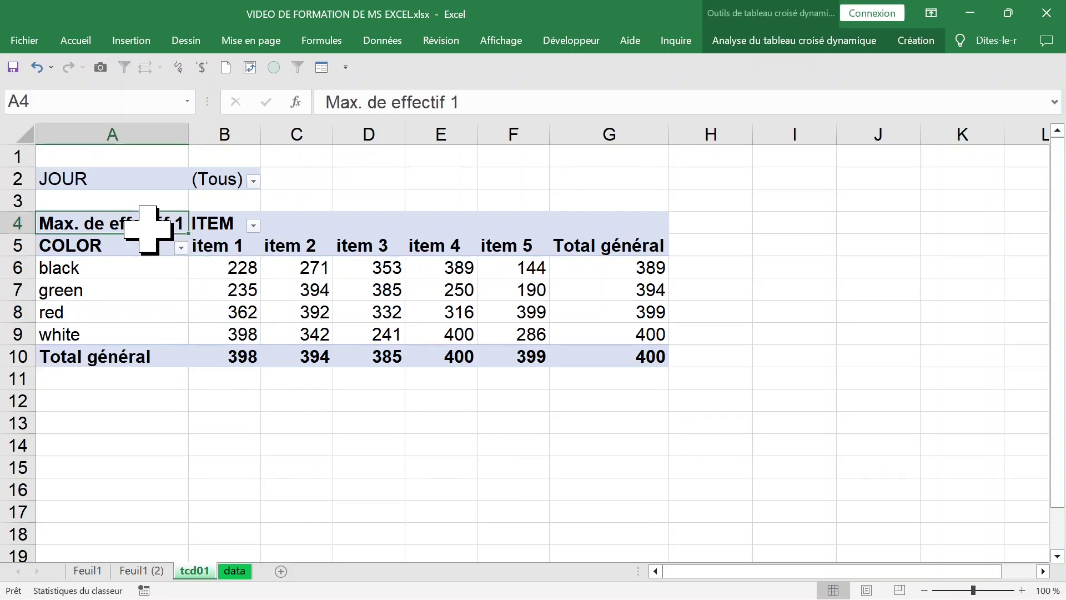
pyautogui.click(256, 272)
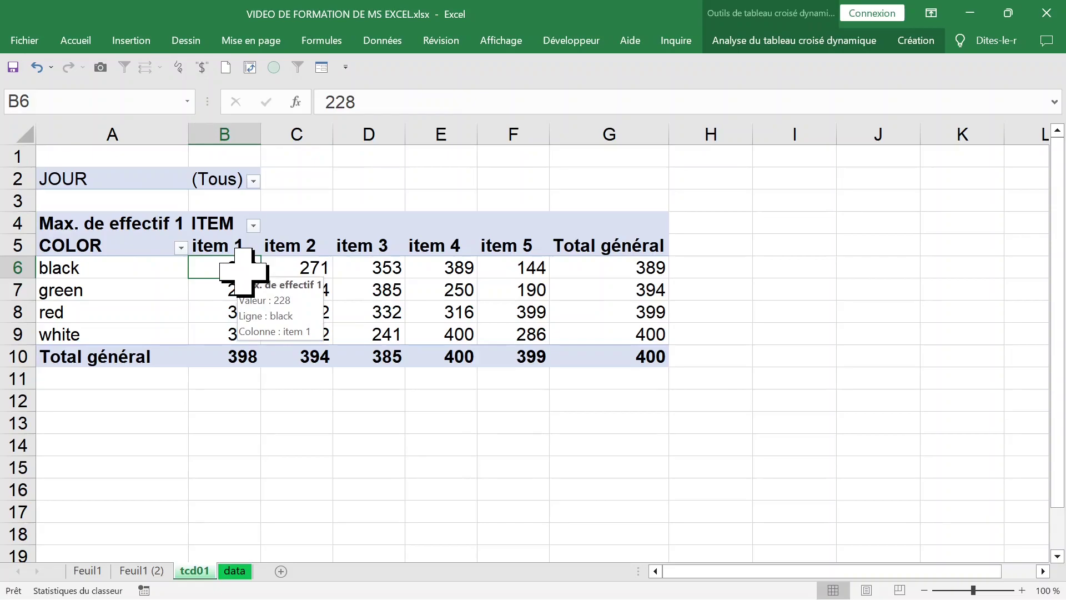
pyautogui.rightClick(246, 273)
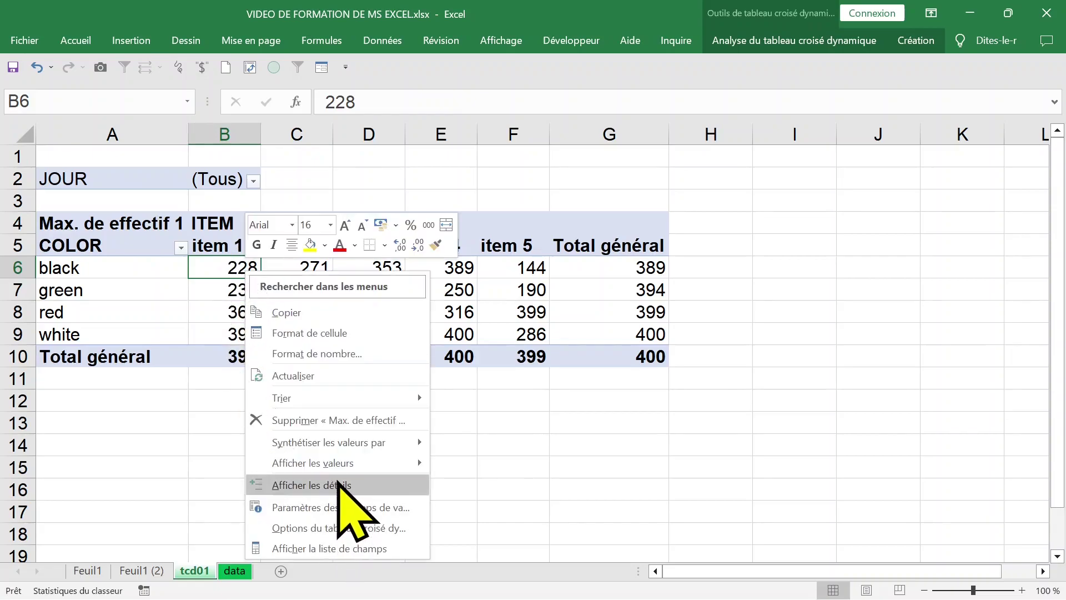
pyautogui.moveTo(309, 462)
pyautogui.moveTo(333, 442)
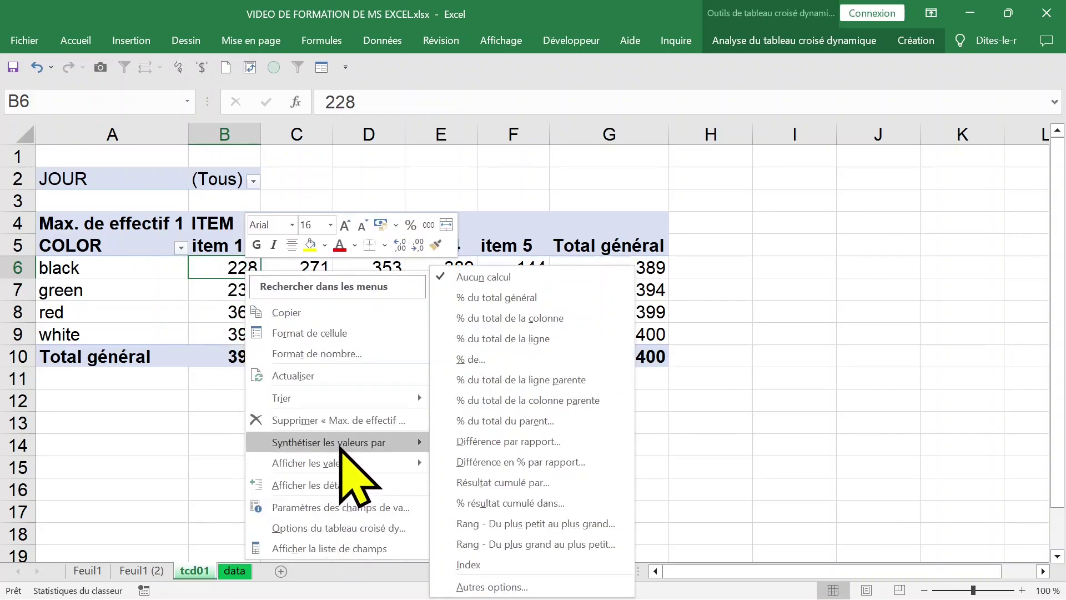
pyautogui.click(499, 523)
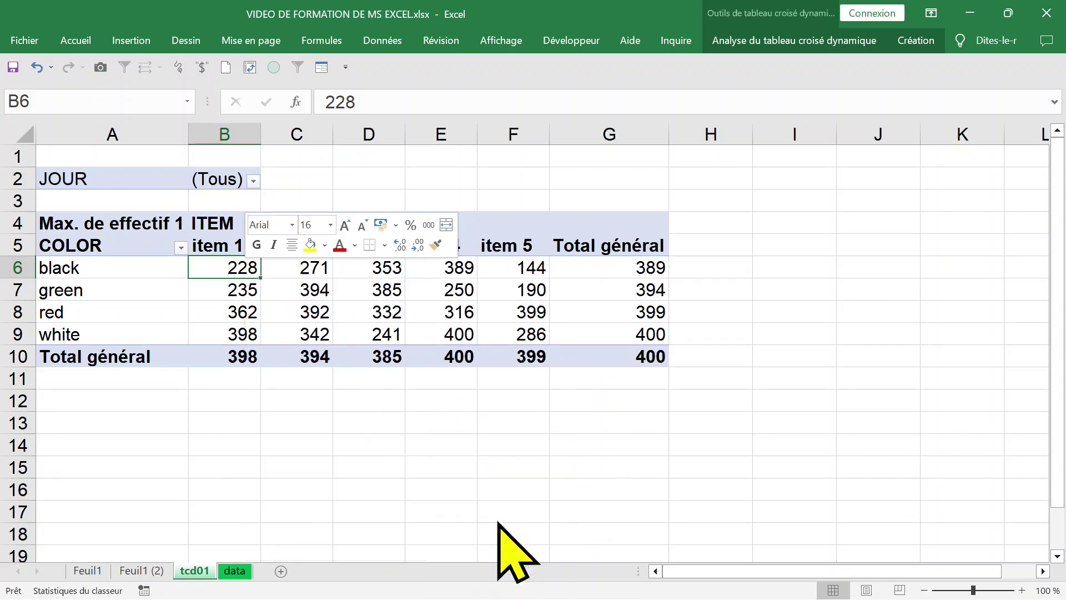
# Step: Switch the summary to Moyenne and select the averaged values
pyautogui.rightClick(218, 267)
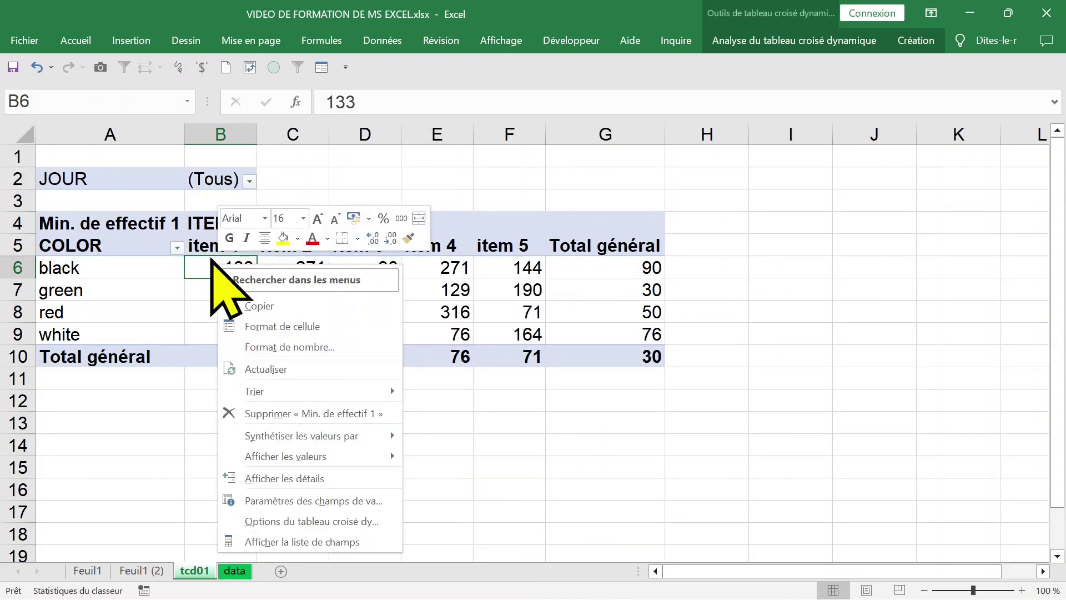
pyautogui.moveTo(301, 435)
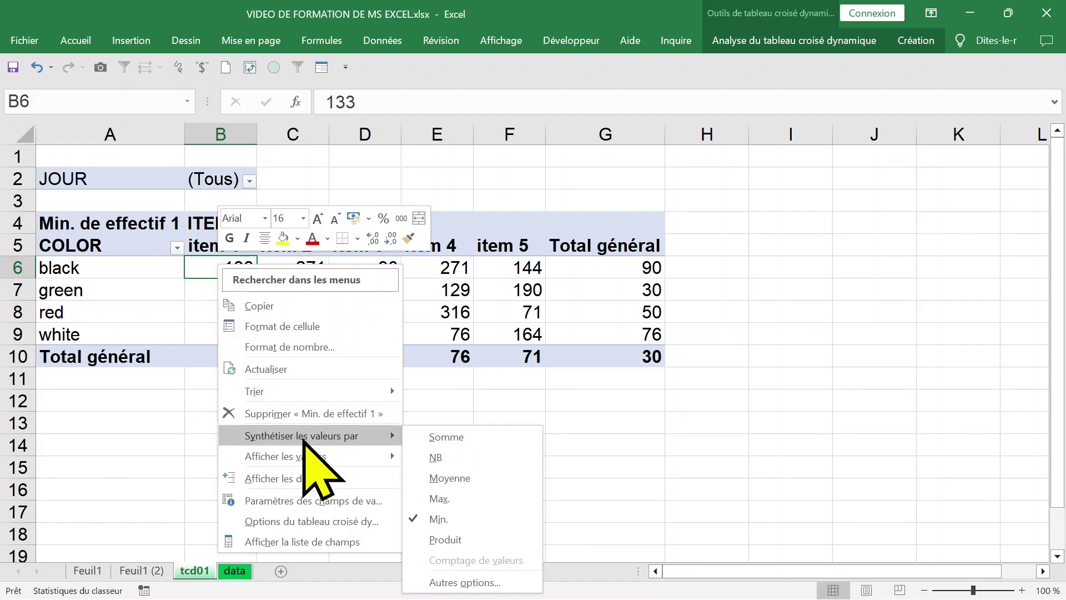
pyautogui.click(449, 477)
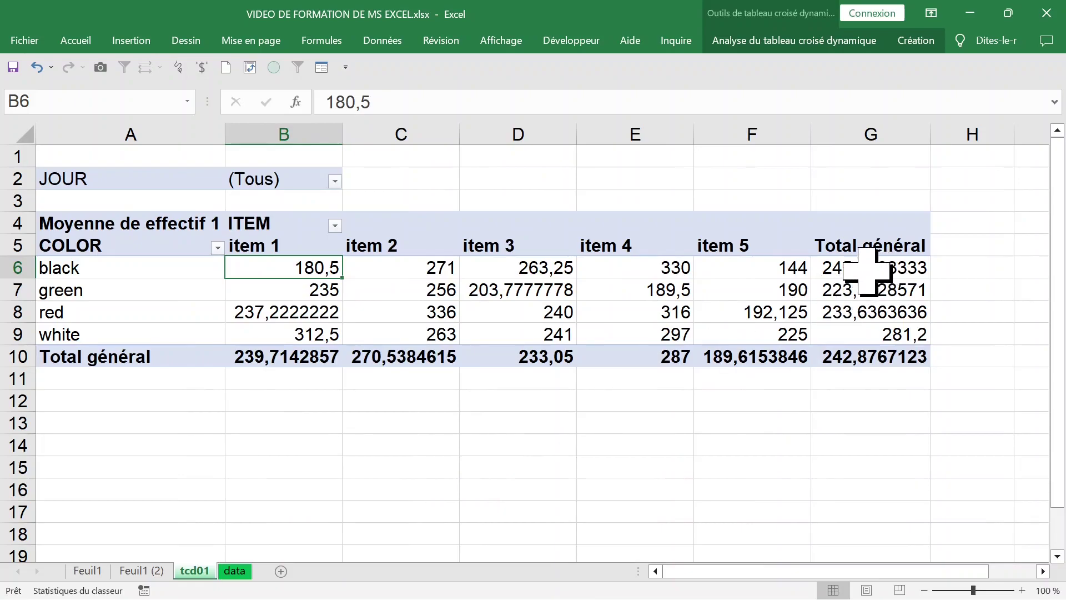
pyautogui.moveTo(868, 268)
pyautogui.mouseDown()
pyautogui.moveTo(257, 333)
pyautogui.moveTo(257, 355)
pyautogui.mouseUp()
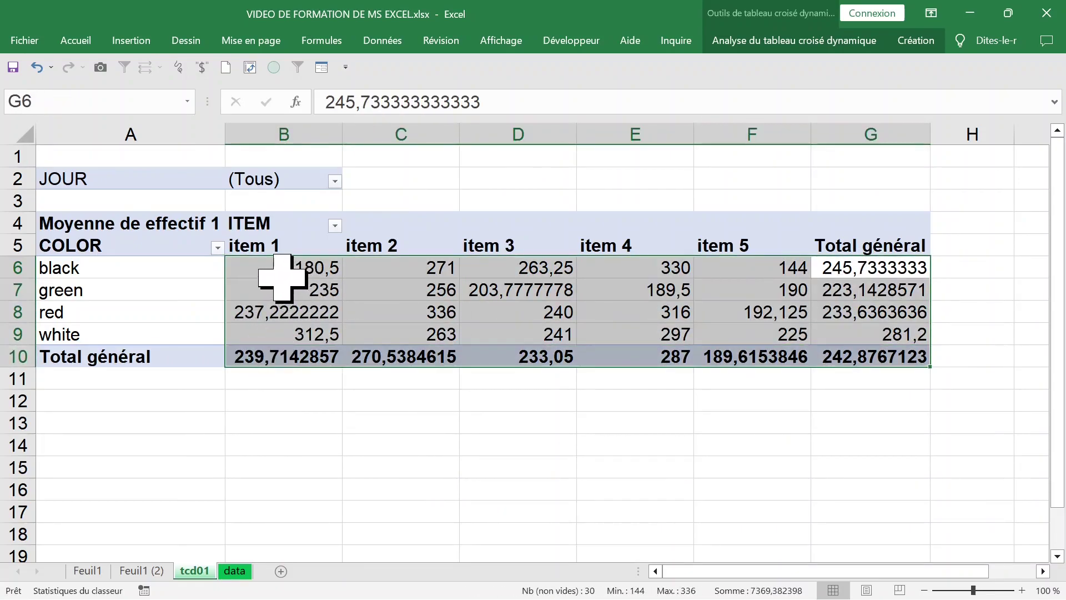
pyautogui.moveTo(283, 267)
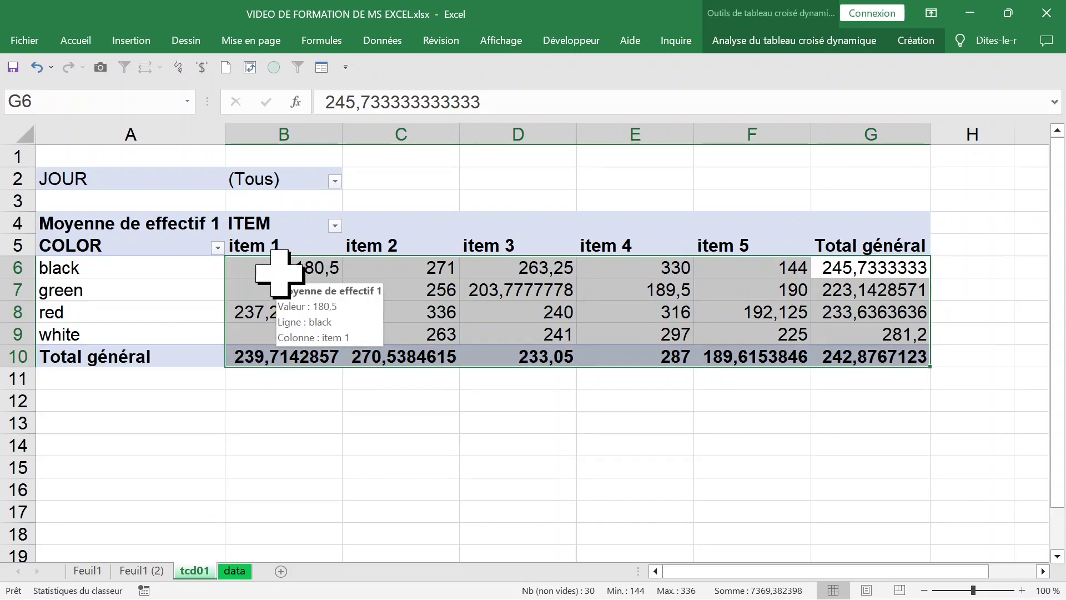
pyautogui.click(279, 273)
pyautogui.rightClick(279, 273)
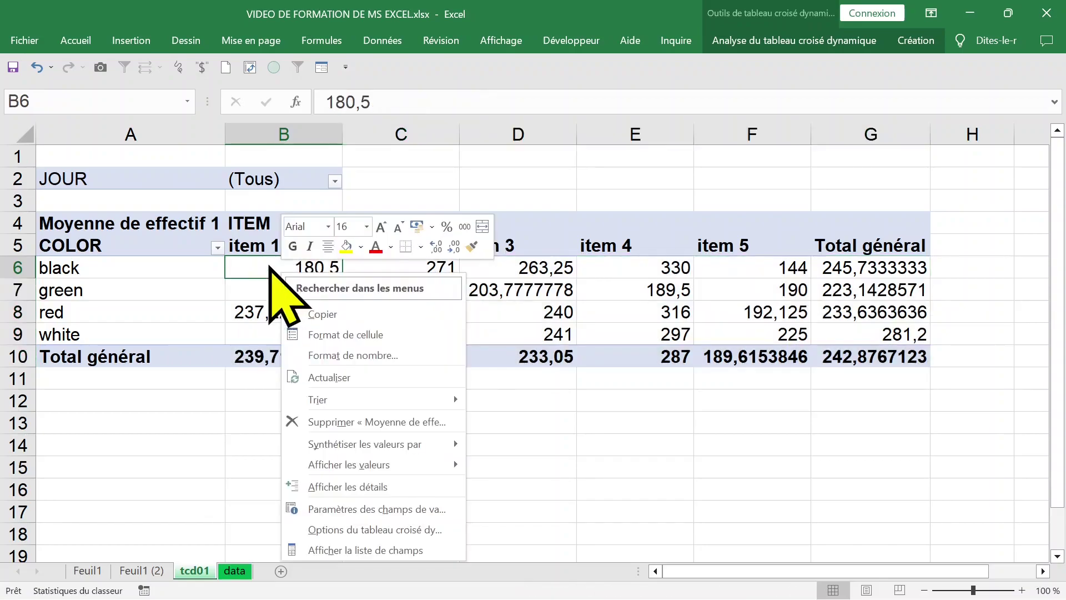
pyautogui.click(317, 356)
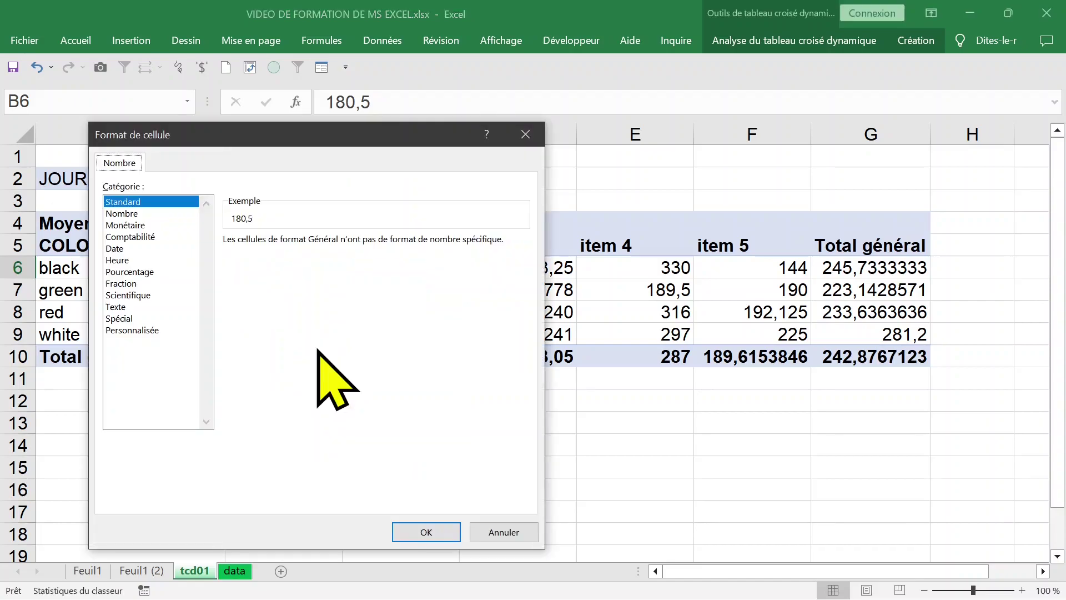
pyautogui.click(125, 214)
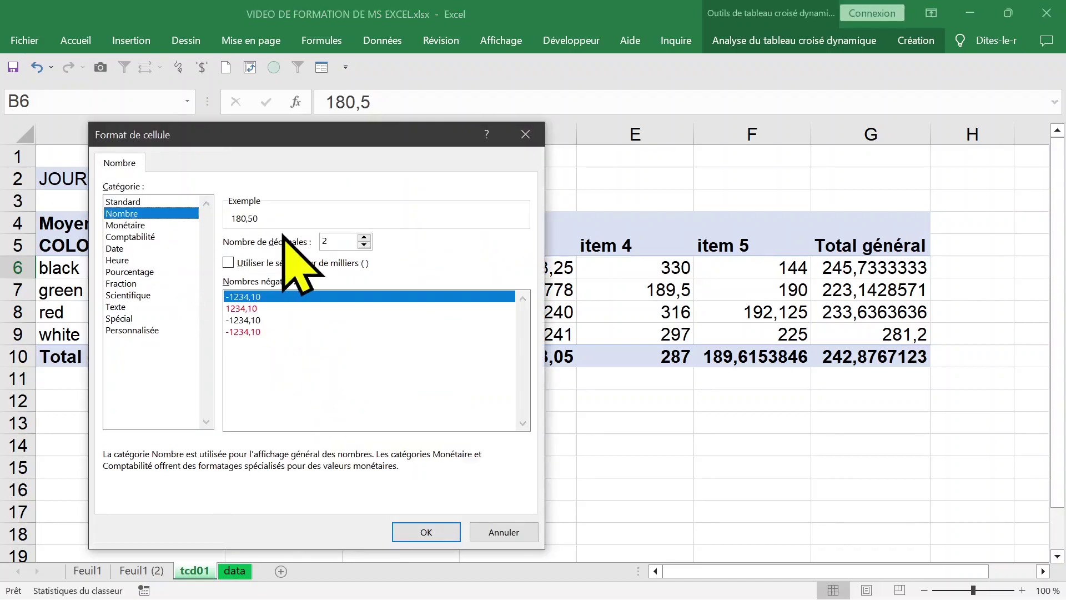
pyautogui.click(365, 245)
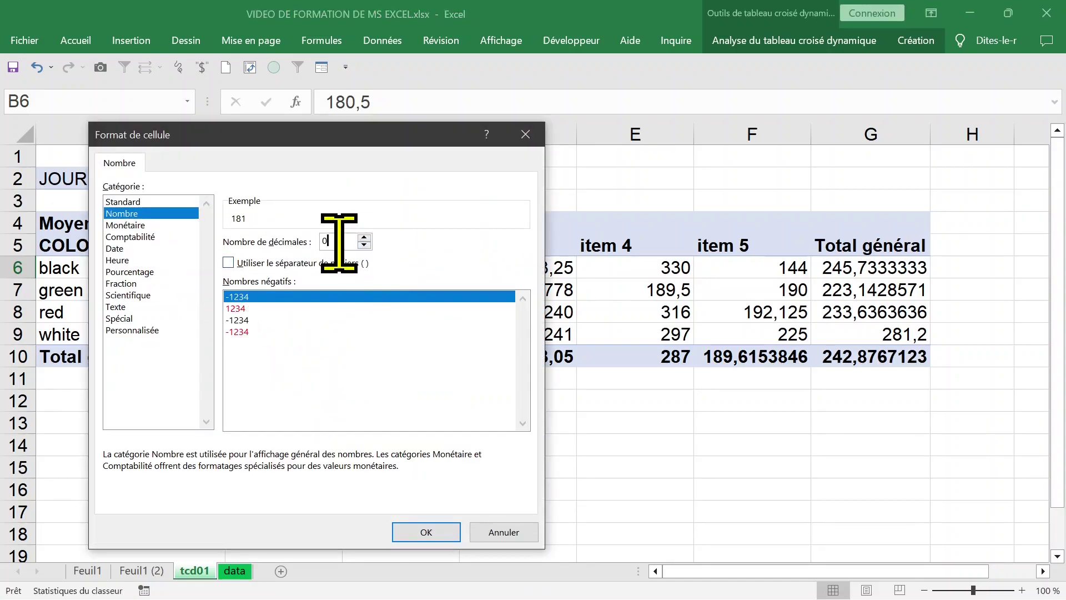
pyautogui.click(426, 532)
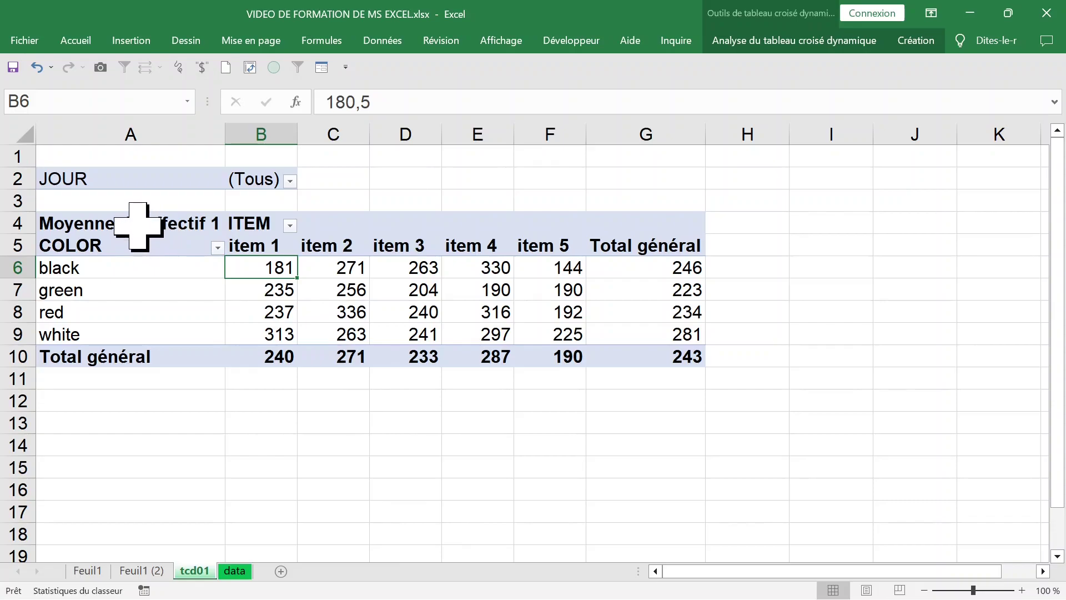
pyautogui.click(139, 227)
pyautogui.click(383, 291)
pyautogui.click(137, 272)
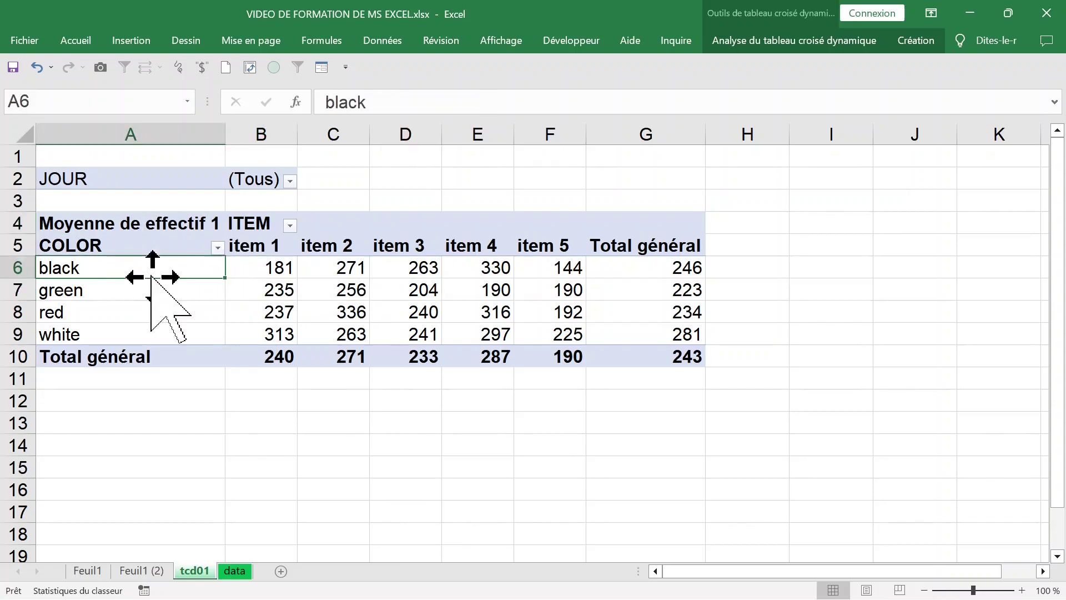
pyautogui.click(178, 291)
pyautogui.click(178, 268)
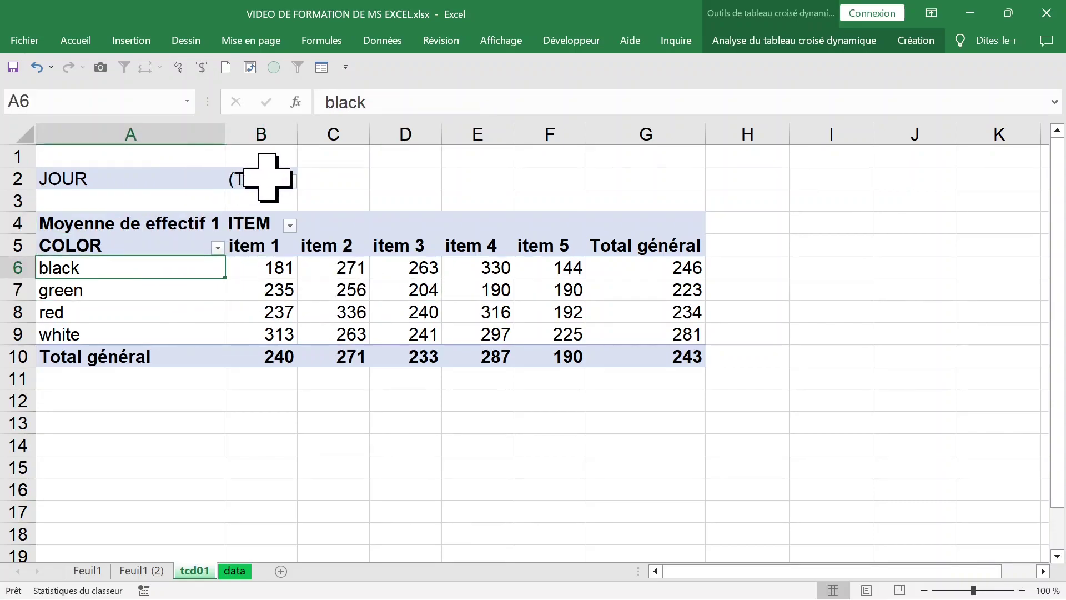
pyautogui.click(290, 181)
pyautogui.click(288, 181)
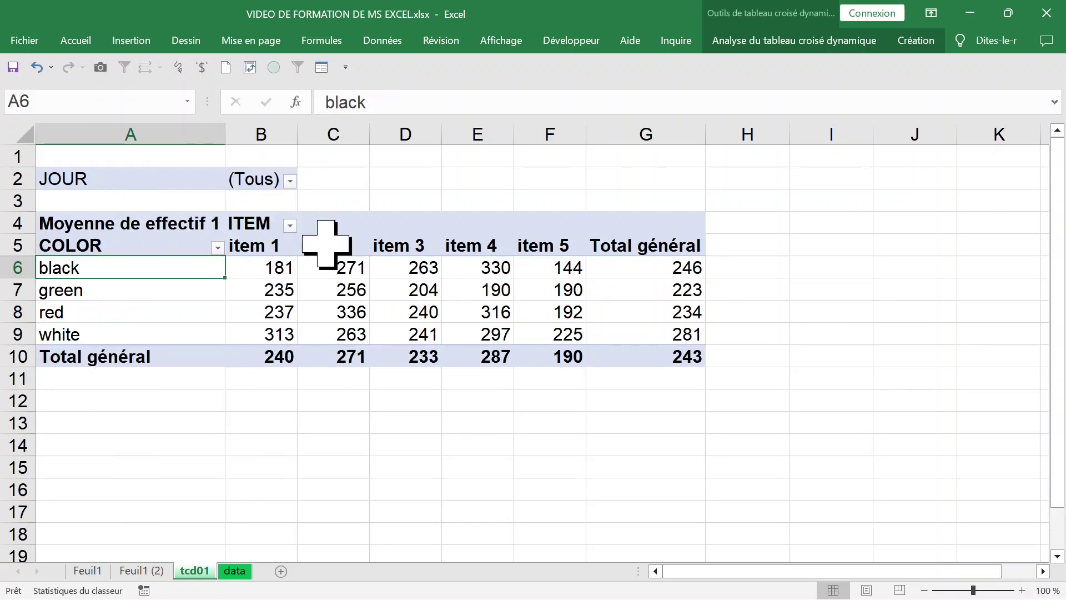
pyautogui.click(285, 263)
# Step: Nest JOUR, ITEM and COLOR as rows, emptying the report filter and columns
pyautogui.rightClick(279, 268)
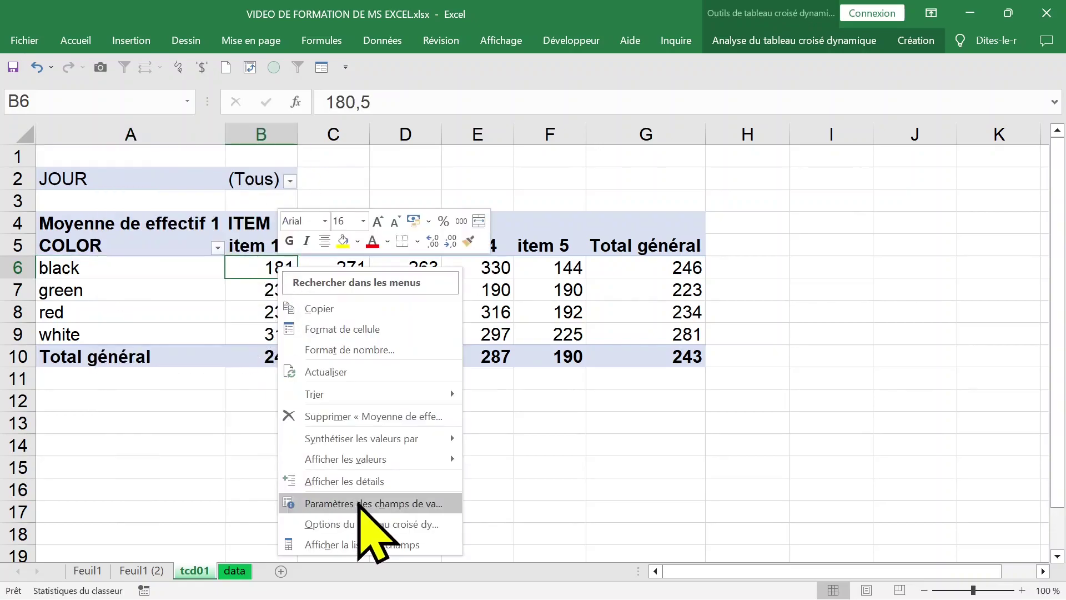
pyautogui.click(362, 545)
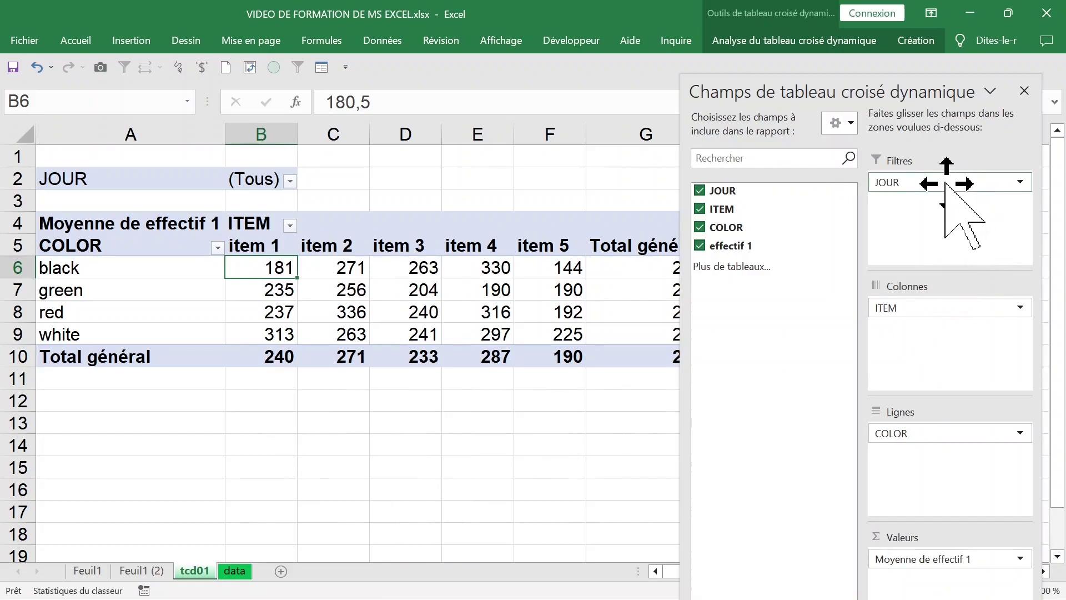
pyautogui.moveTo(947, 182)
pyautogui.mouseDown()
pyautogui.moveTo(924, 289)
pyautogui.moveTo(951, 367)
pyautogui.moveTo(938, 423)
pyautogui.moveTo(922, 426)
pyautogui.mouseUp()
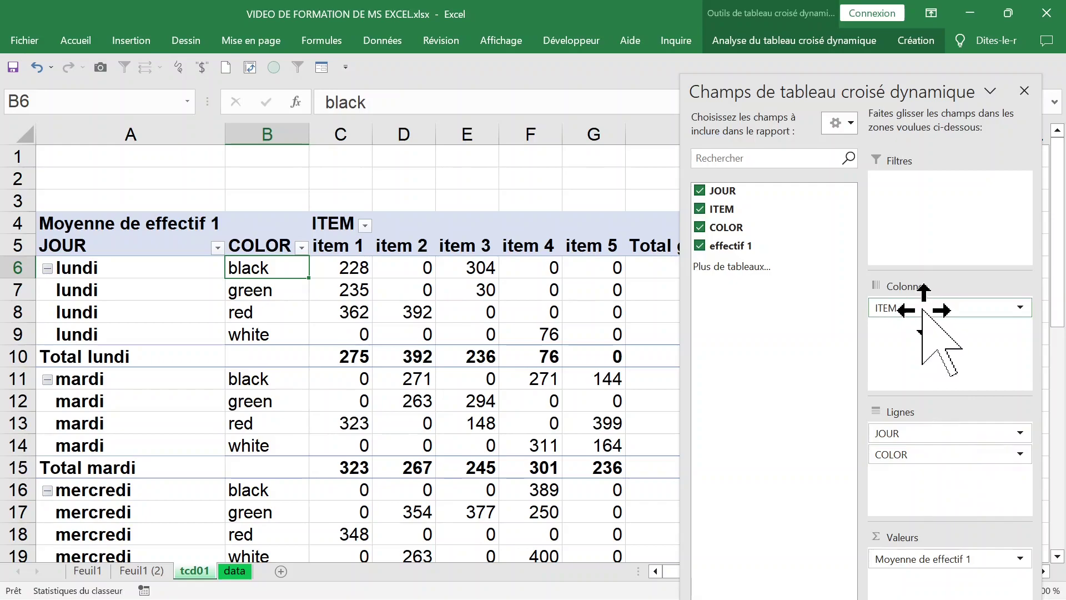
pyautogui.moveTo(939, 330); pyautogui.dragTo(933, 447)
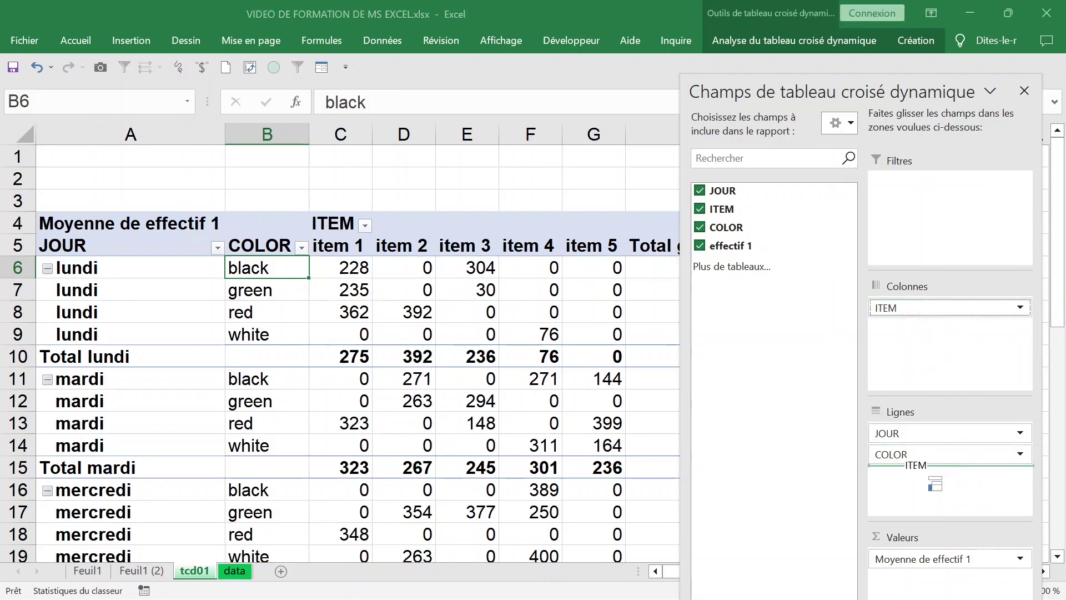
pyautogui.moveTo(929, 462); pyautogui.dragTo(917, 451)
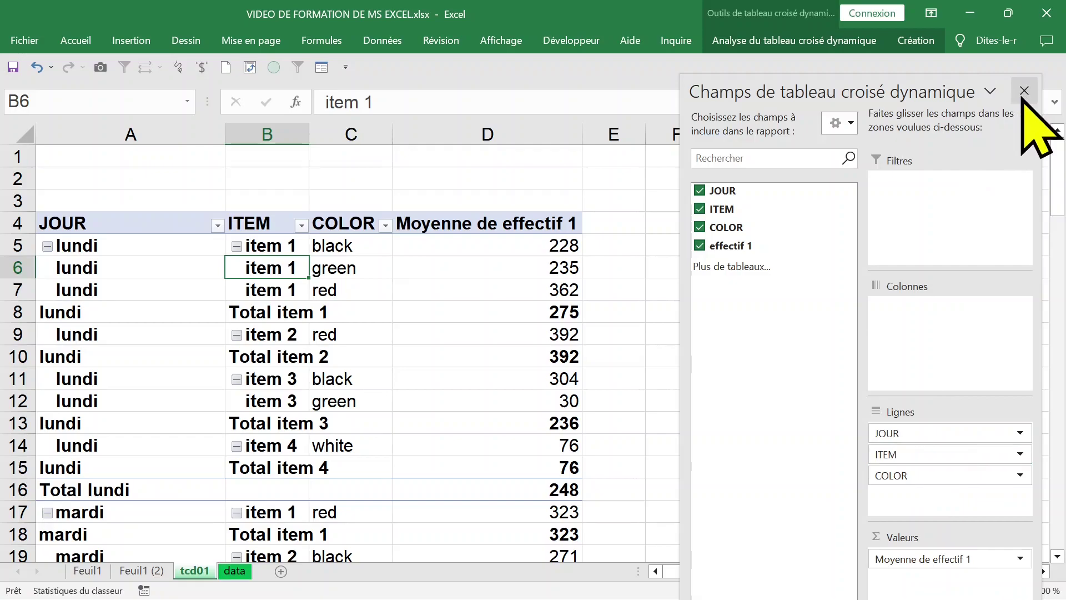
pyautogui.click(1024, 91)
pyautogui.click(90, 250)
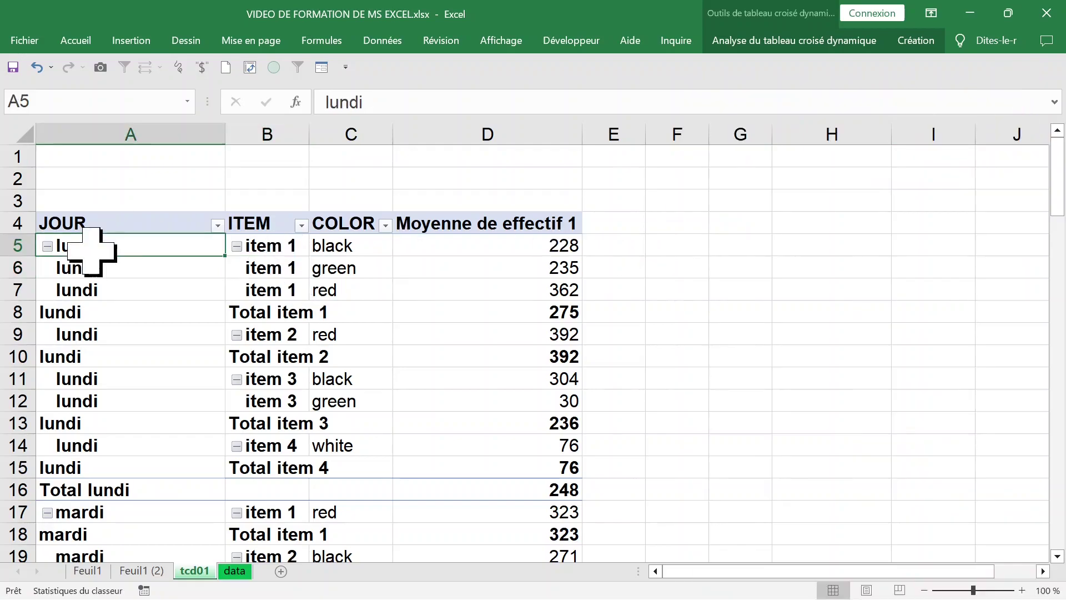
pyautogui.click(48, 246)
pyautogui.click(48, 247)
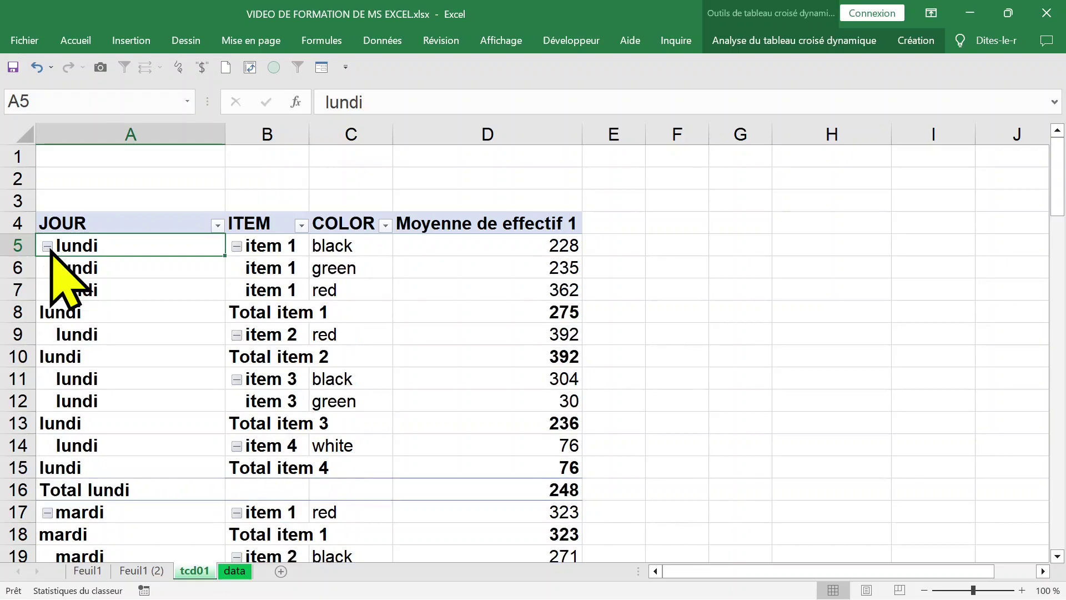
pyautogui.doubleClick(80, 247)
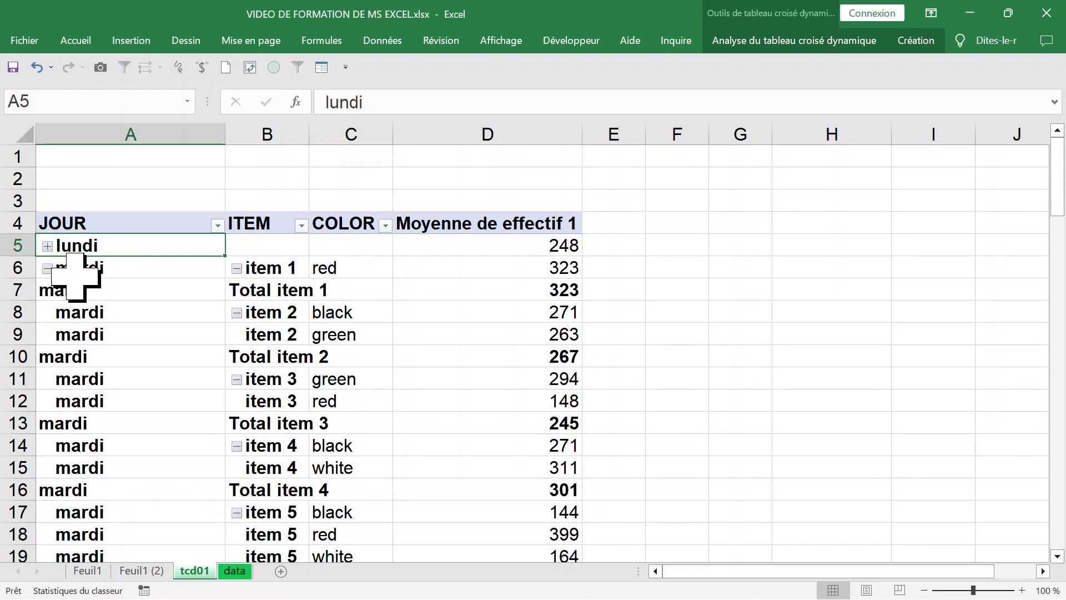
pyautogui.click(105, 267)
pyautogui.doubleClick(116, 269)
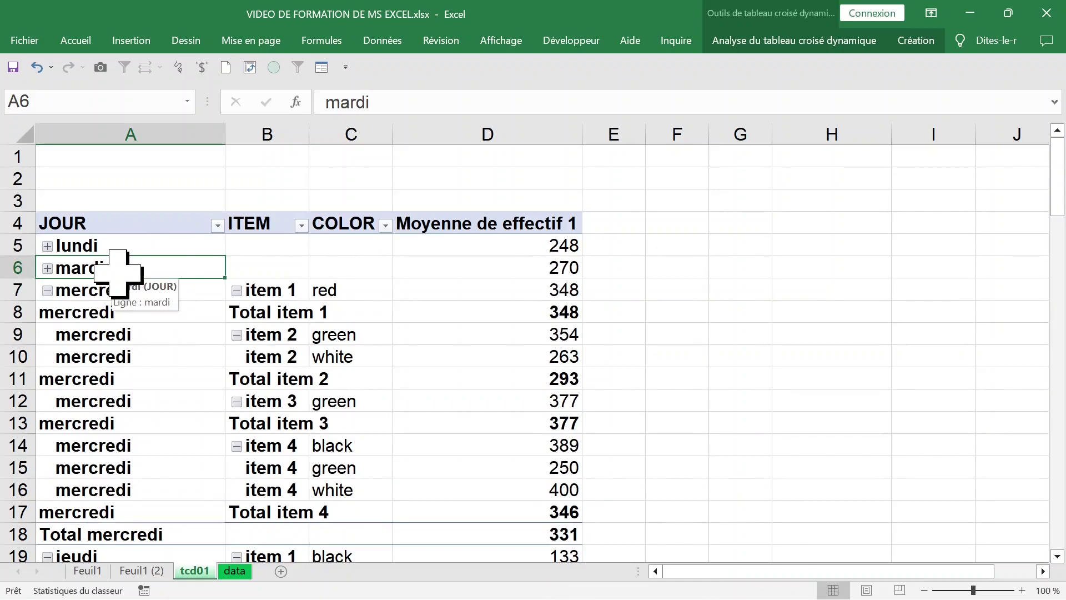
pyautogui.click(108, 311)
pyautogui.doubleClick(106, 312)
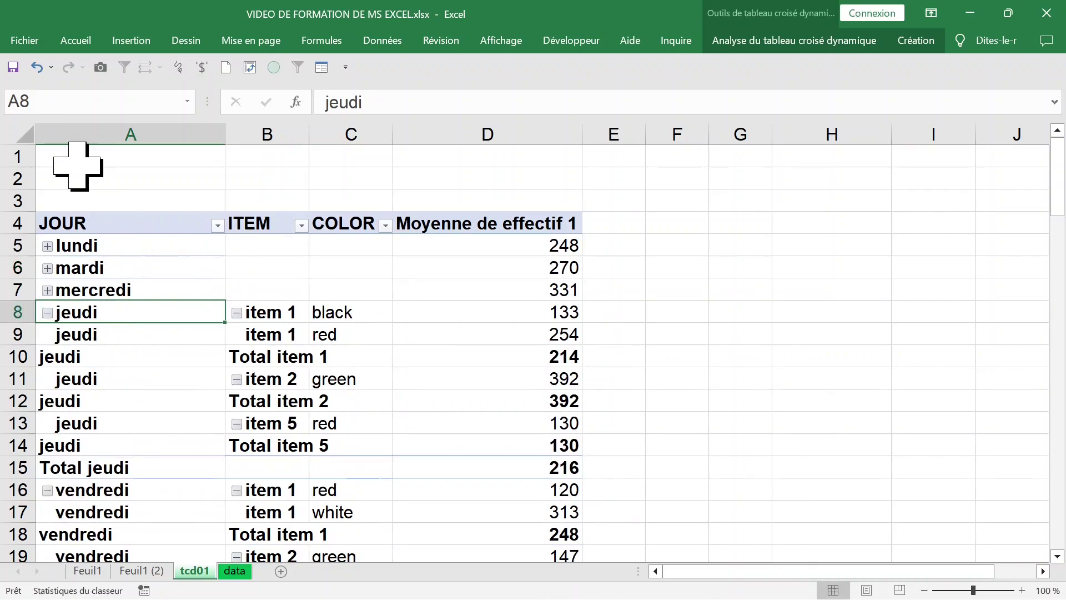
pyautogui.click(37, 67)
pyautogui.click(36, 67)
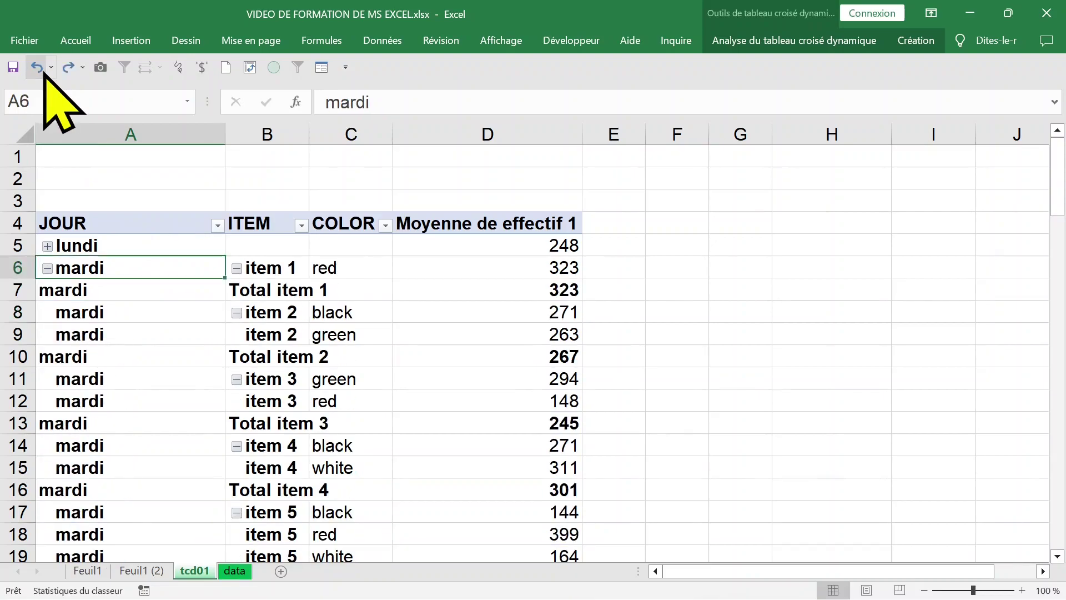
pyautogui.click(37, 67)
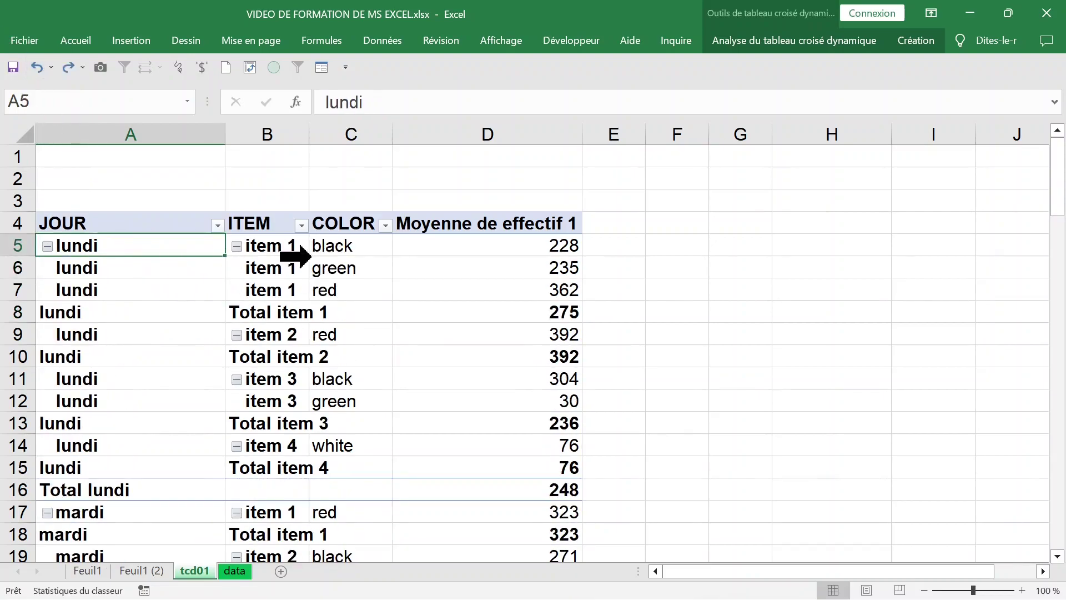
pyautogui.click(281, 241)
# Step: Move ITEM above JOUR in the Lignes area so ITEM leads the row nesting
pyautogui.rightClick(274, 247)
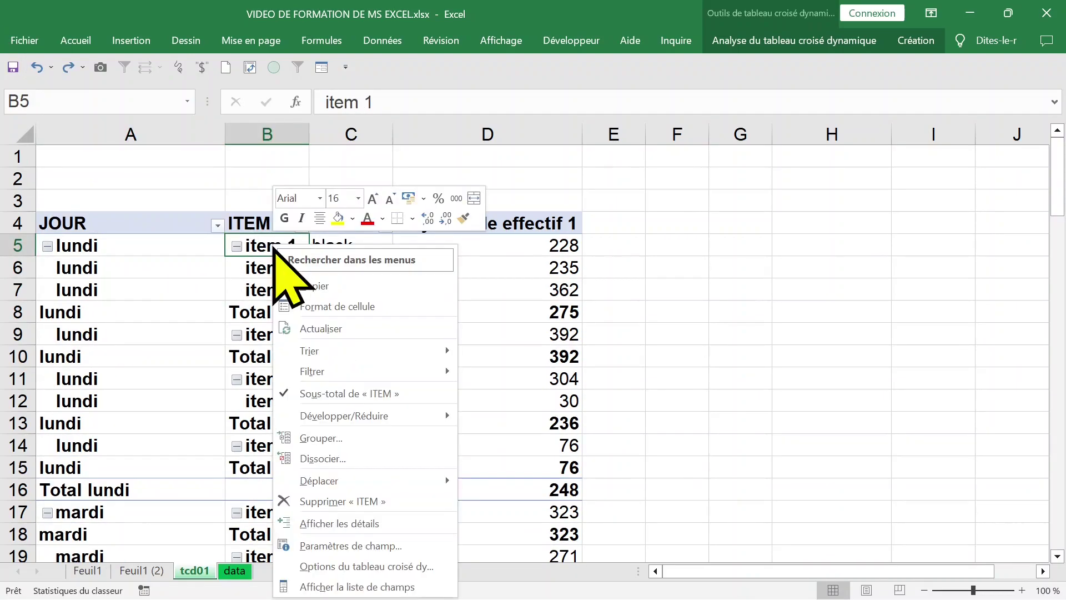
pyautogui.click(369, 587)
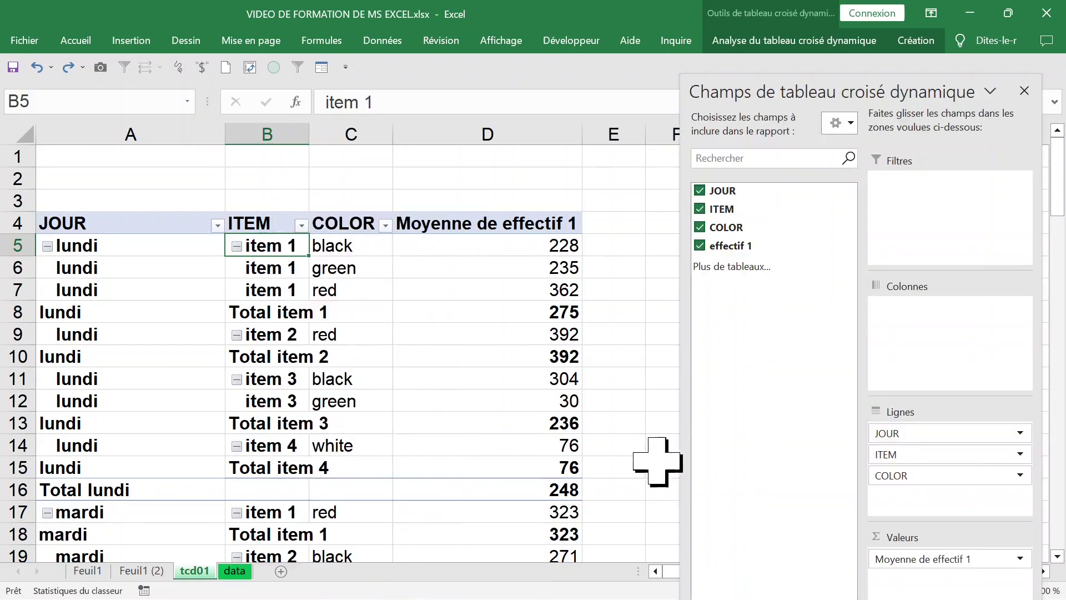
pyautogui.moveTo(947, 454)
pyautogui.mouseDown()
pyautogui.moveTo(950, 436)
pyautogui.moveTo(937, 424)
pyautogui.mouseUp()
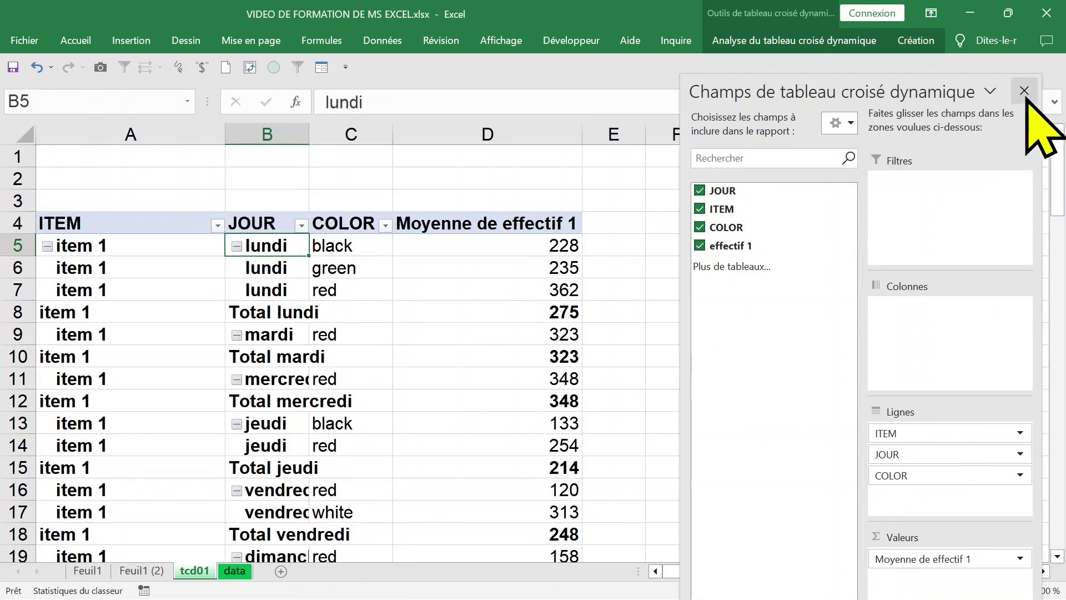
pyautogui.click(1025, 90)
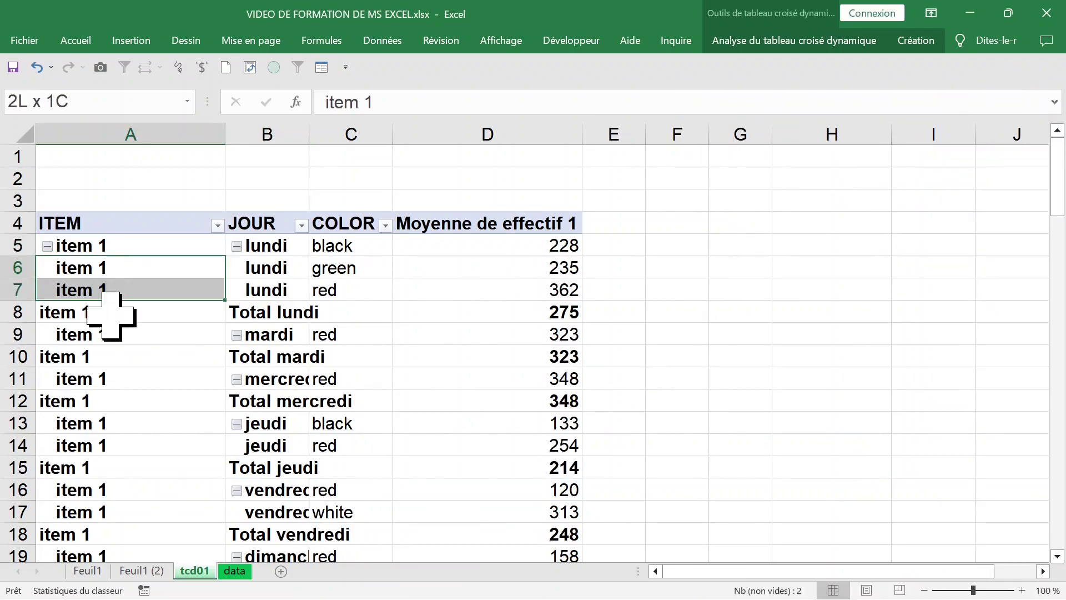
# Step: Point out the repeated item 1 labels down column A
pyautogui.moveTo(109, 272); pyautogui.dragTo(111, 314)
pyautogui.click(136, 378)
pyautogui.click(144, 401)
pyautogui.click(148, 425)
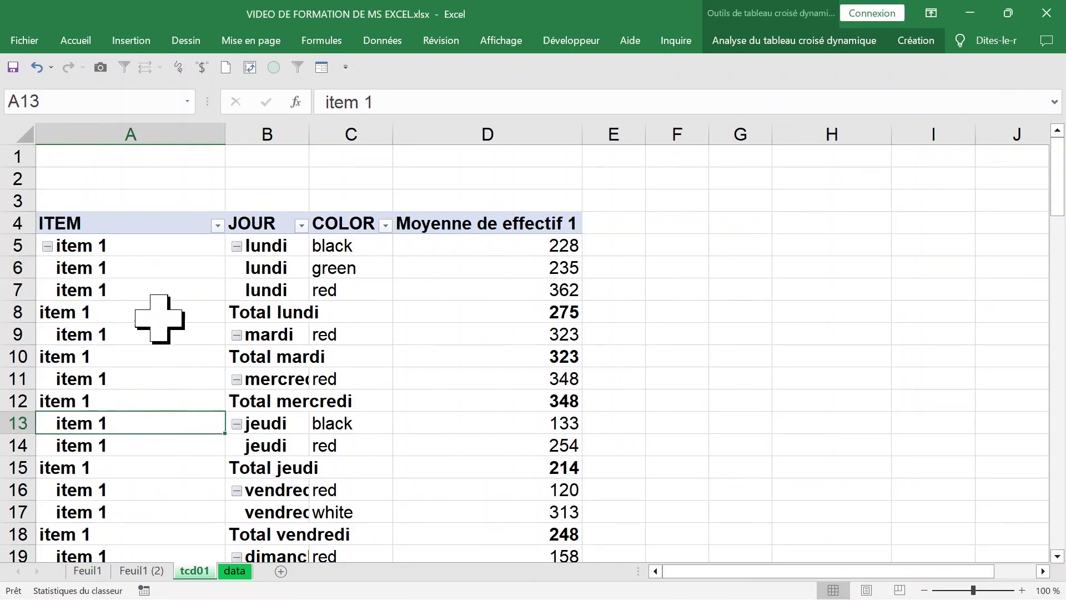
pyautogui.click(157, 314)
pyautogui.click(148, 288)
pyautogui.click(146, 268)
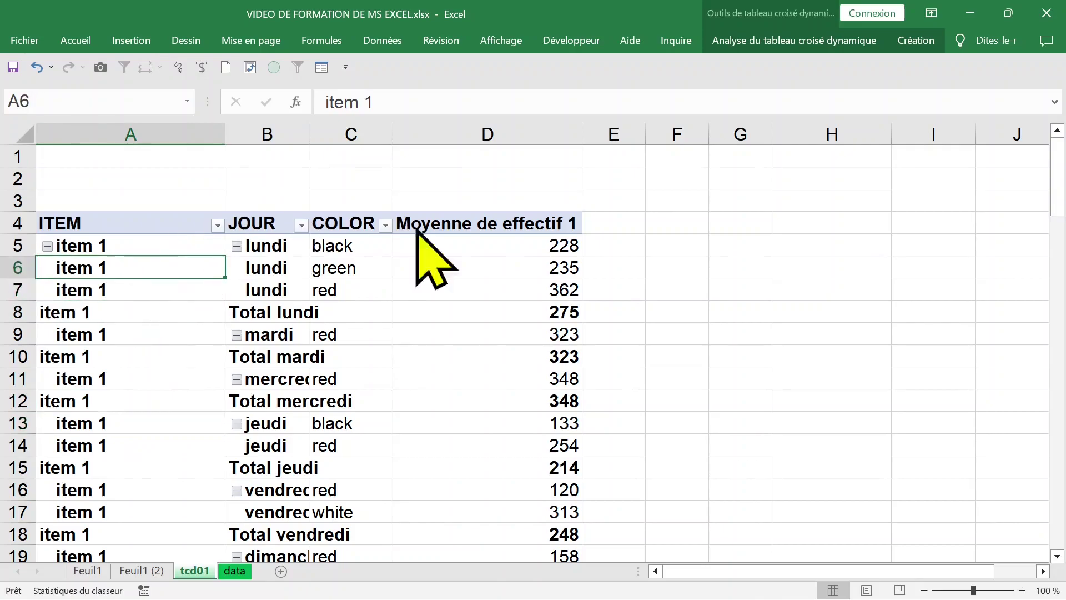
# Step: Set the report layout to repeat all item labels and switch to another layout form
pyautogui.click(917, 41)
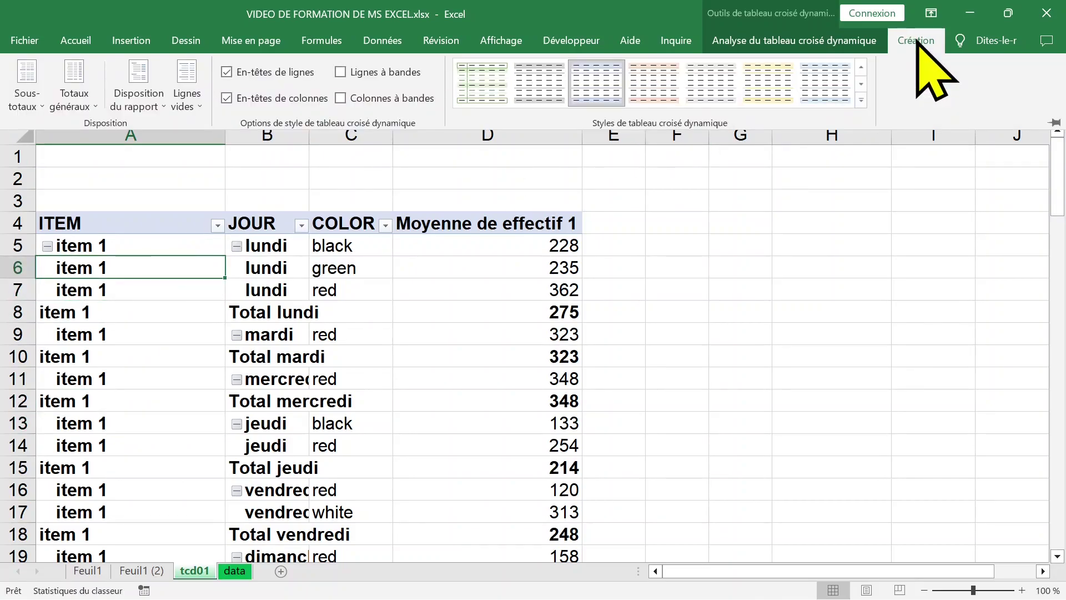
pyautogui.click(164, 95)
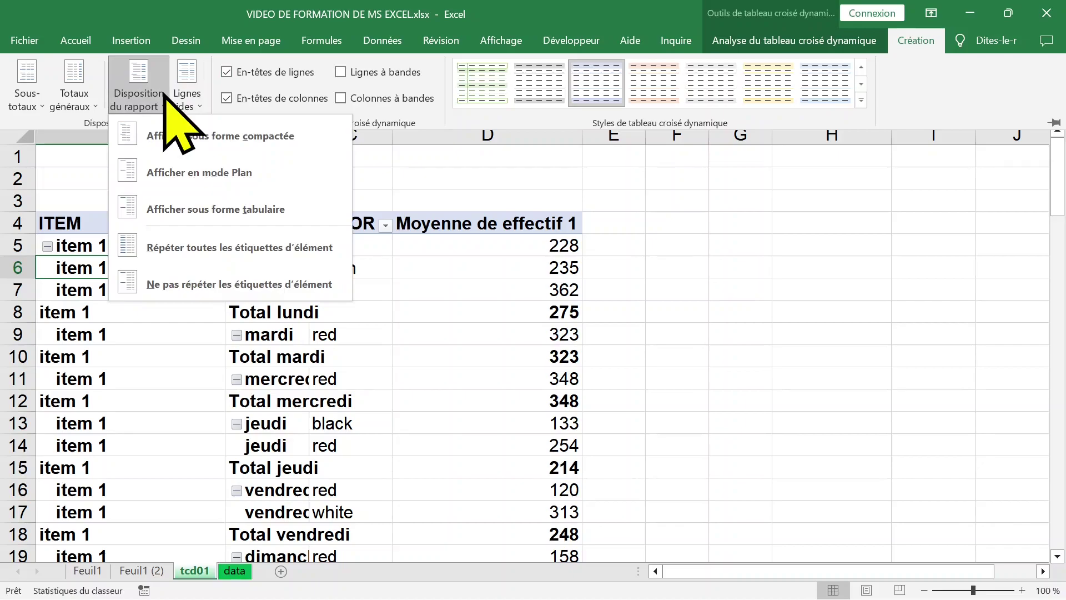
pyautogui.click(200, 246)
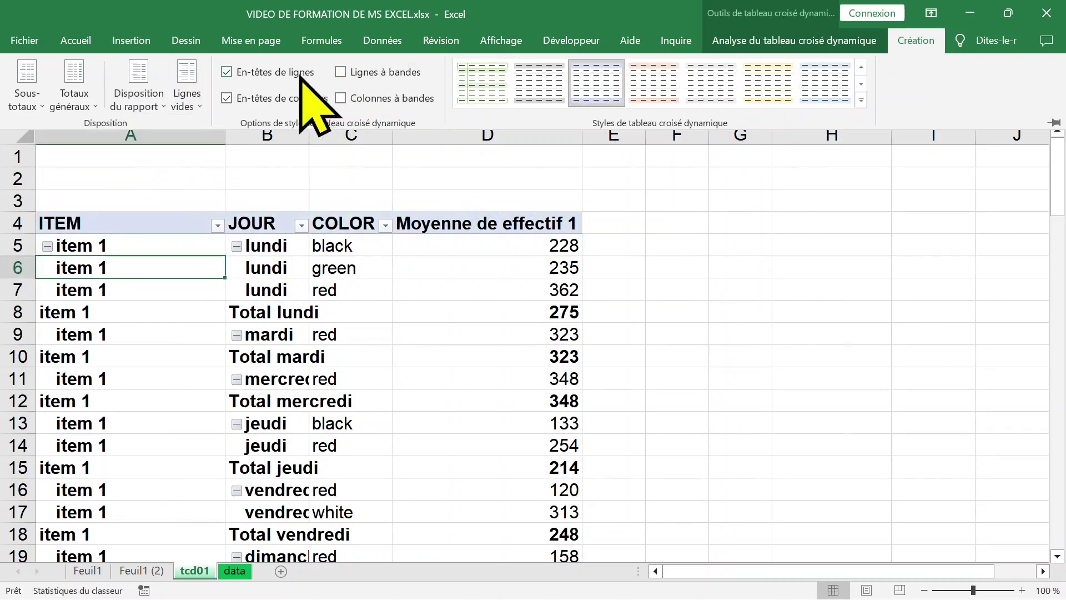
pyautogui.click(160, 83)
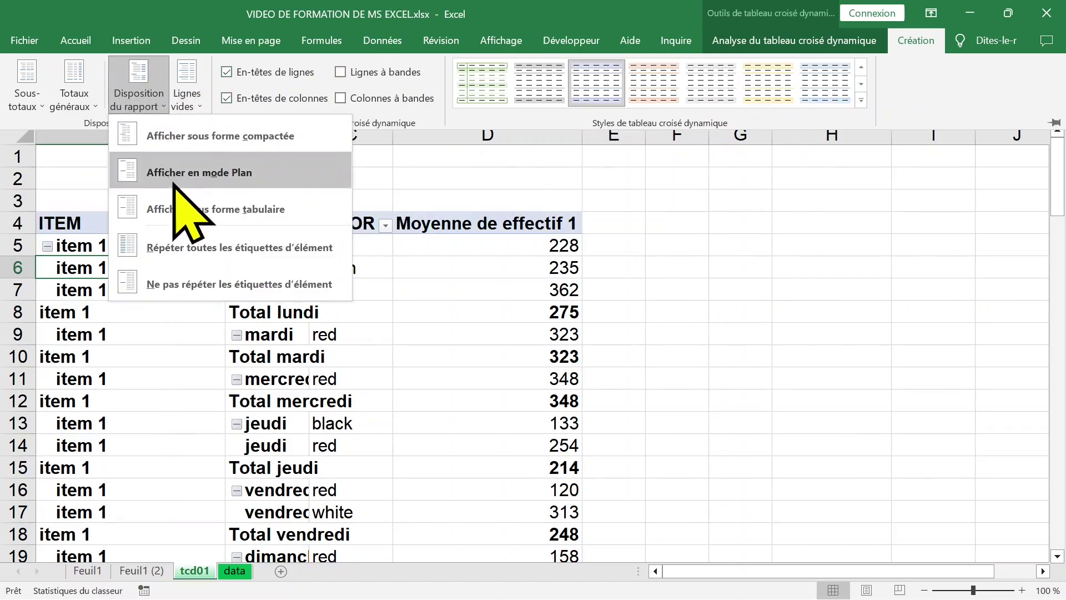
pyautogui.click(177, 209)
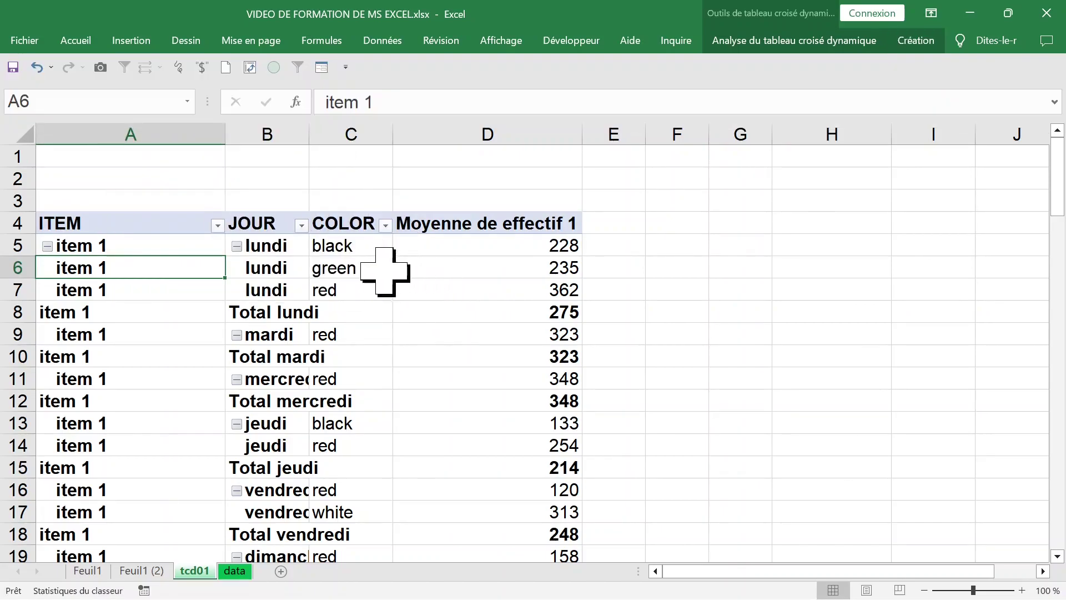
# Step: Select the COLOR column and the Moyenne de effectif 1 values and header
pyautogui.click(381, 267)
pyautogui.click(355, 214)
pyautogui.click(362, 133)
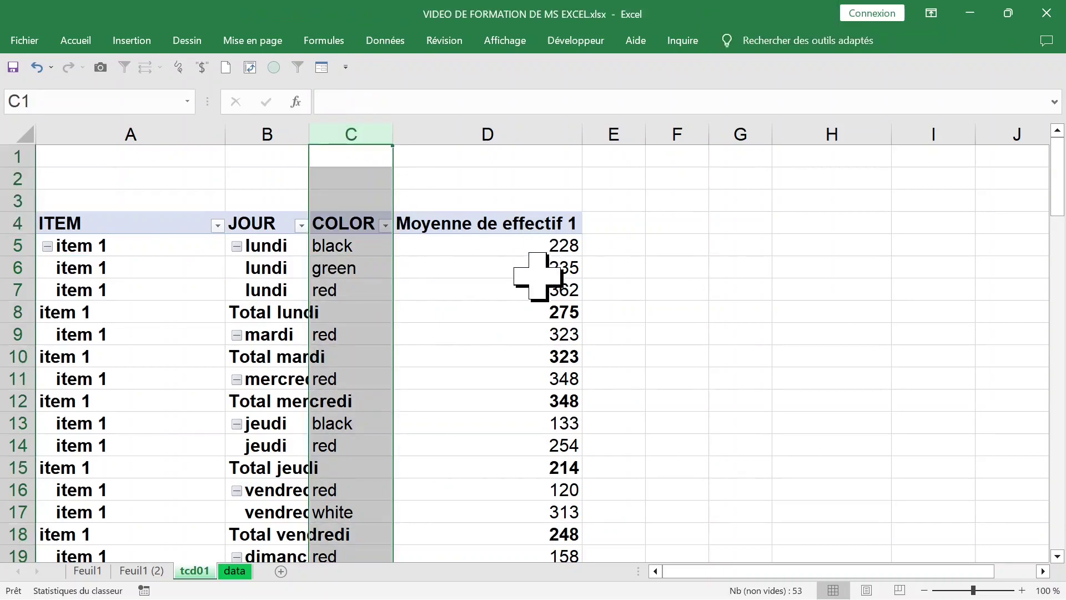
pyautogui.click(511, 249)
pyautogui.click(631, 227)
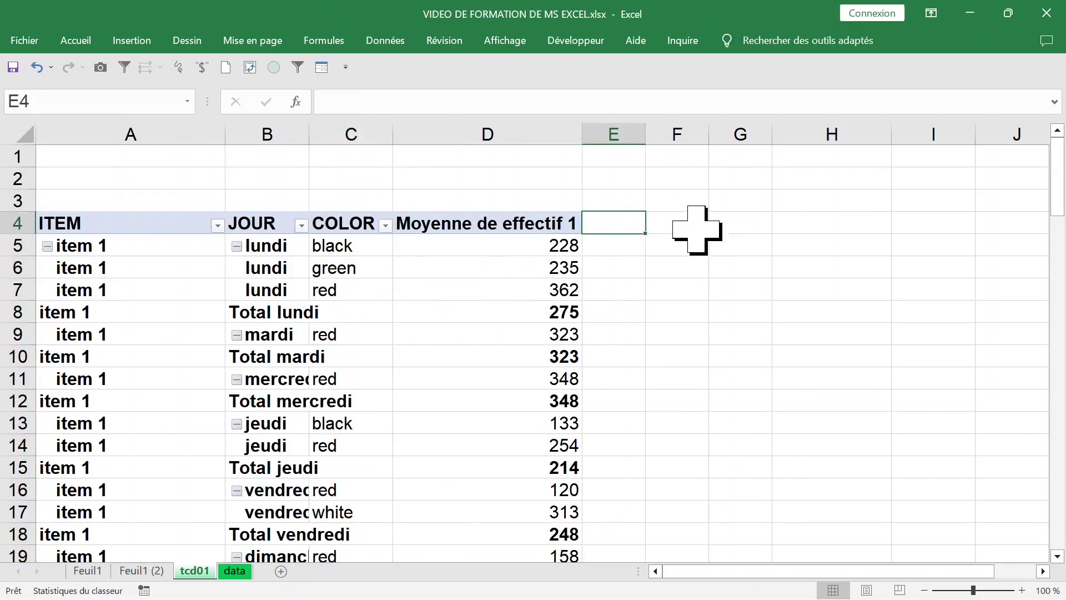
pyautogui.click(549, 243)
pyautogui.click(483, 223)
# Step: Add effectif 1 to Valeurs three more times, then select the new Somme de effectif 1_3 and 1_2 headers
pyautogui.rightClick(484, 222)
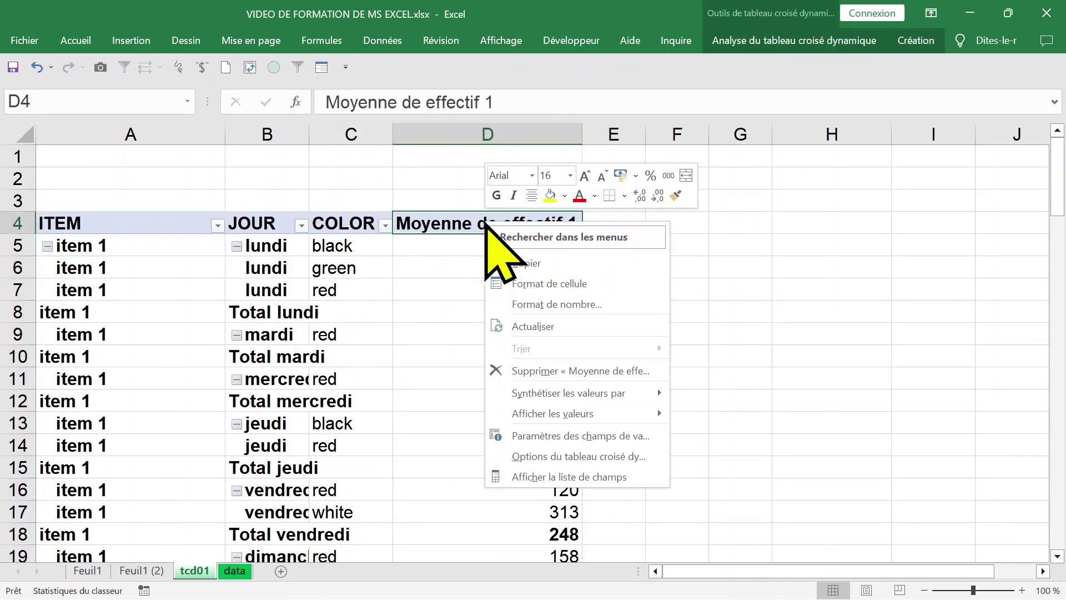
pyautogui.click(551, 474)
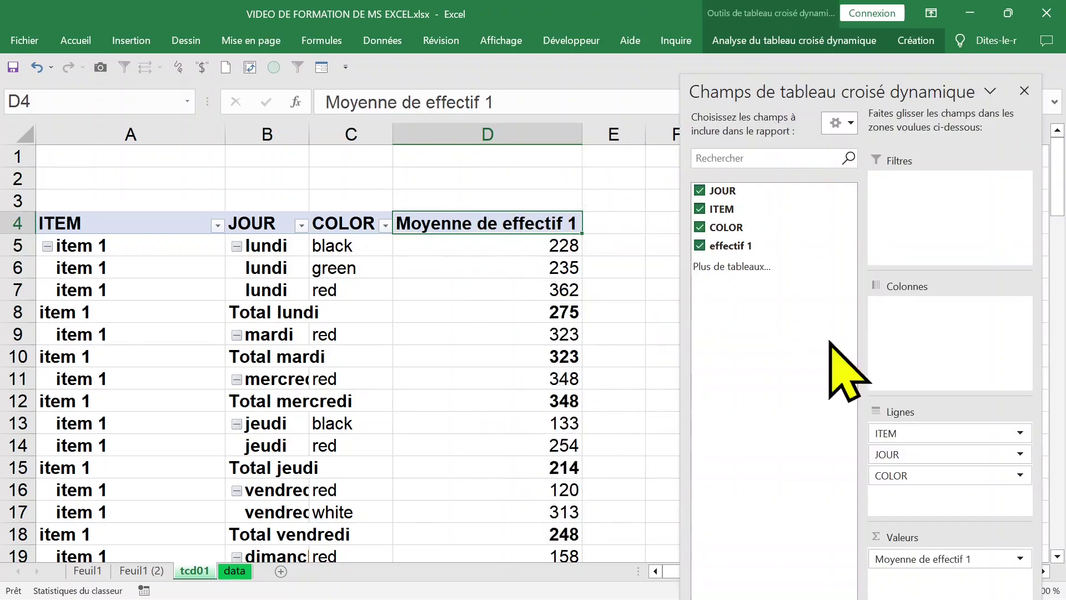
pyautogui.moveTo(774, 245); pyautogui.dragTo(959, 572)
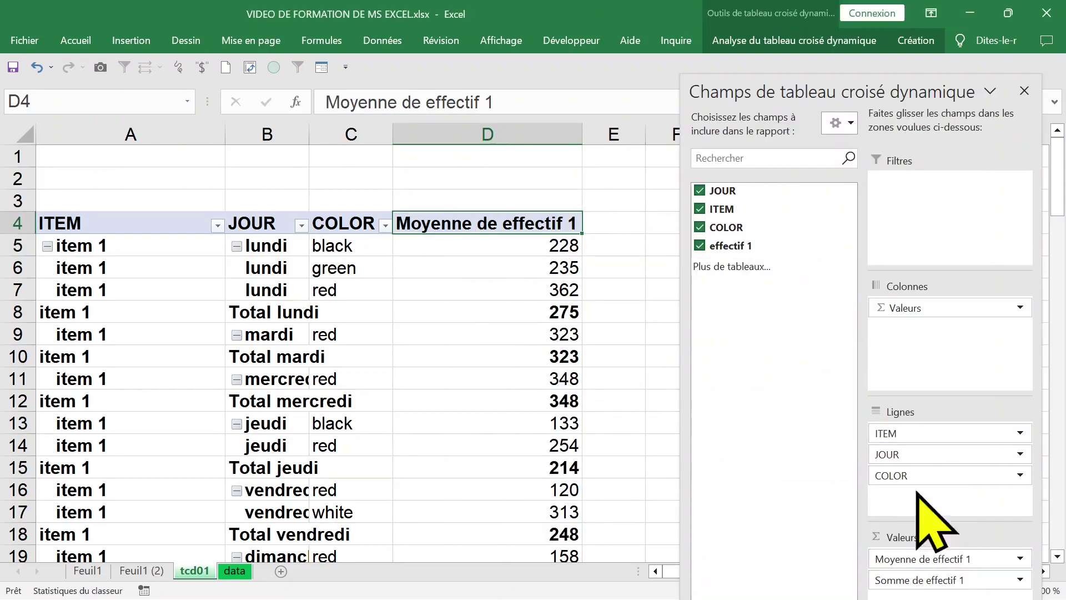
pyautogui.moveTo(774, 245); pyautogui.dragTo(969, 579)
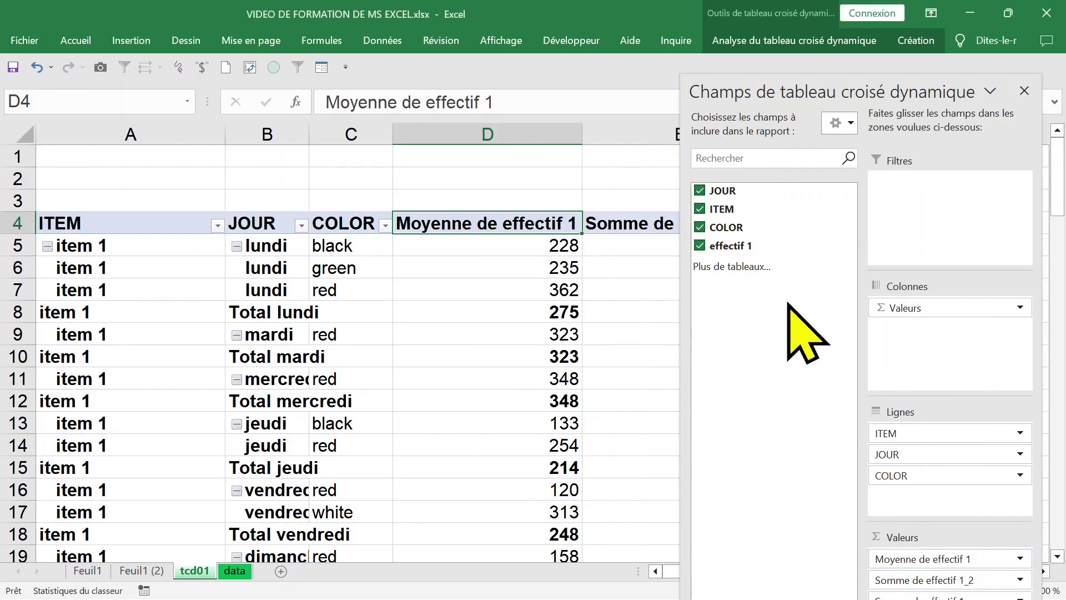
pyautogui.moveTo(774, 245); pyautogui.dragTo(961, 589)
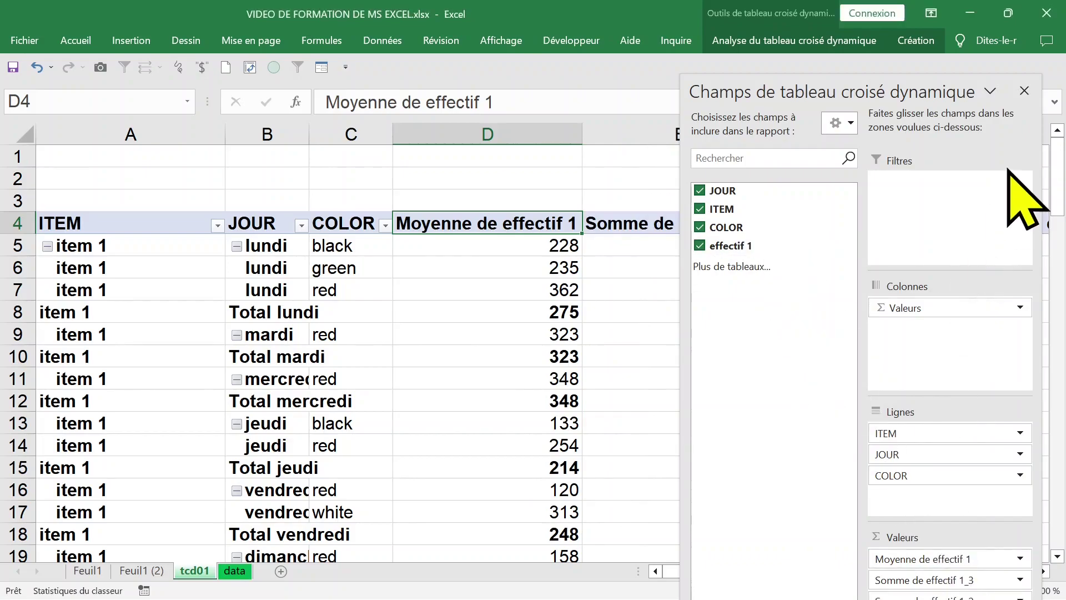
pyautogui.click(1025, 91)
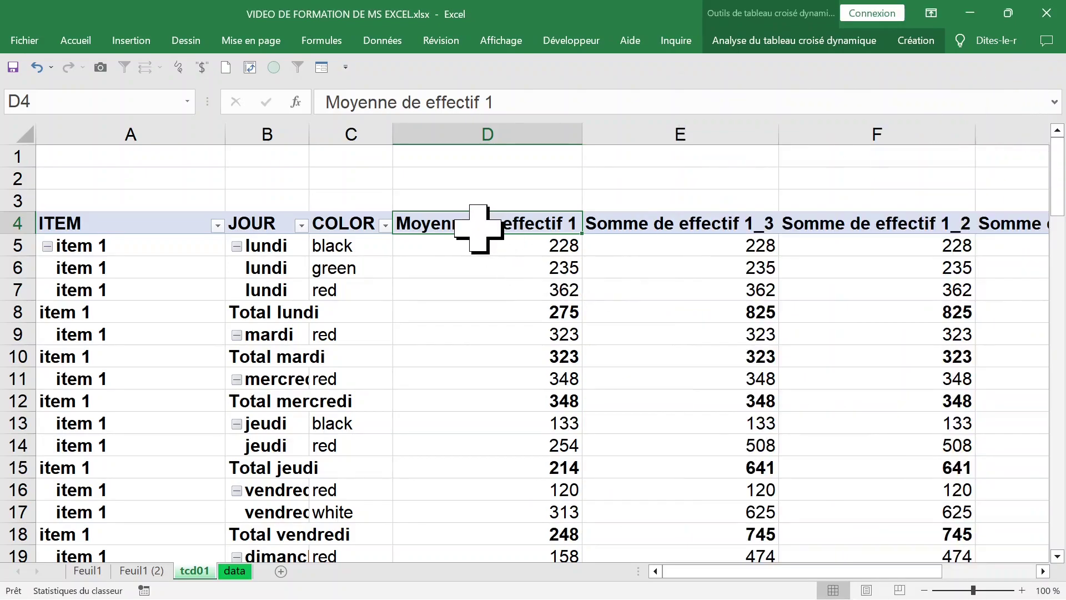
pyautogui.click(655, 225)
pyautogui.click(846, 228)
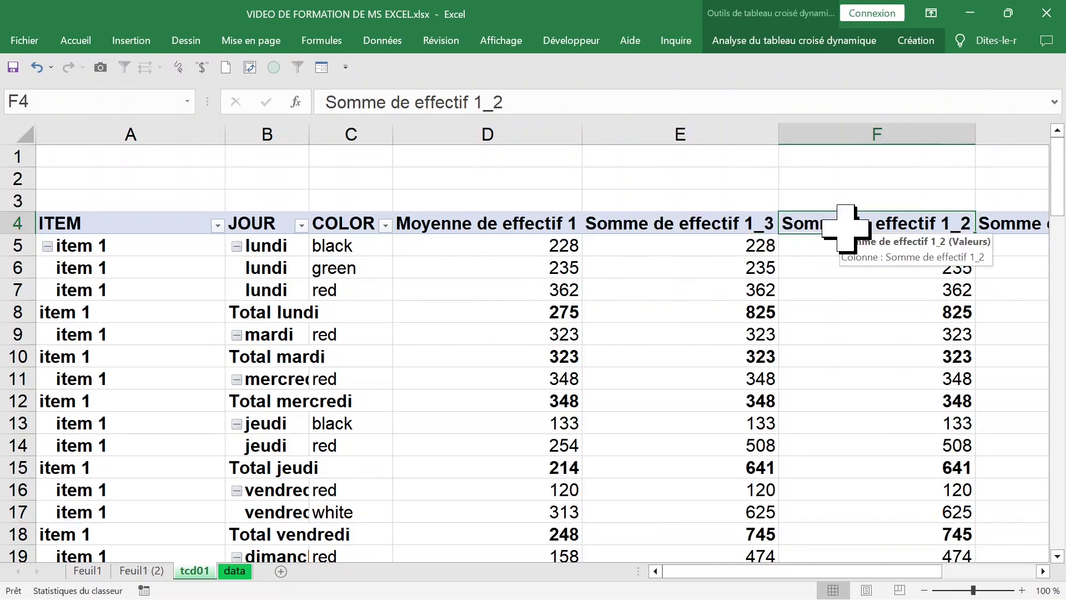
# Step: Switch Somme de effectif 1_2 to Max. and Somme de effectif 1 to Min
pyautogui.doubleClick(846, 228)
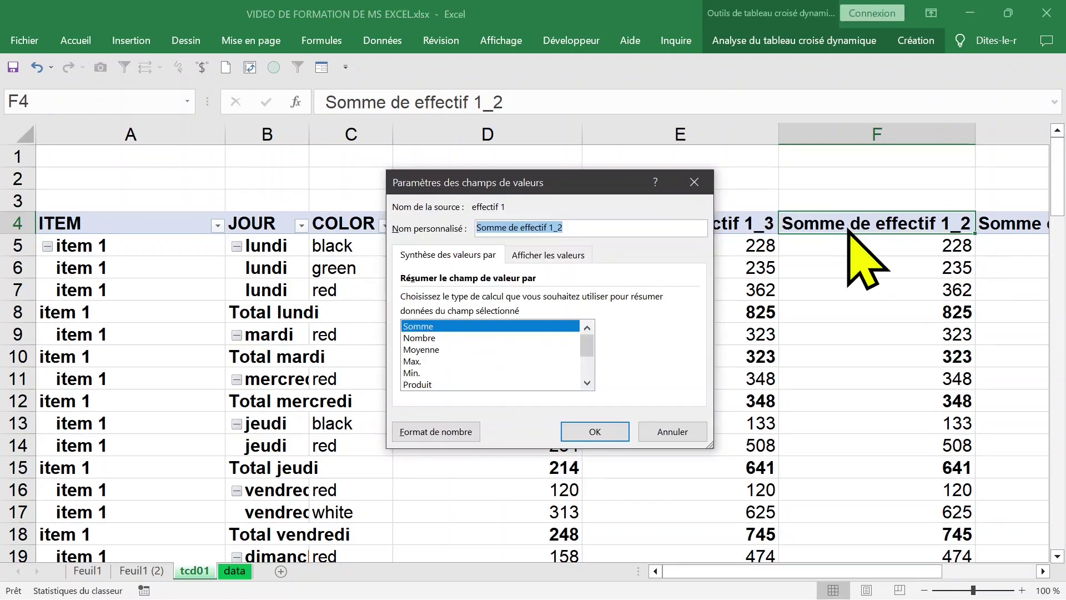
pyautogui.click(418, 361)
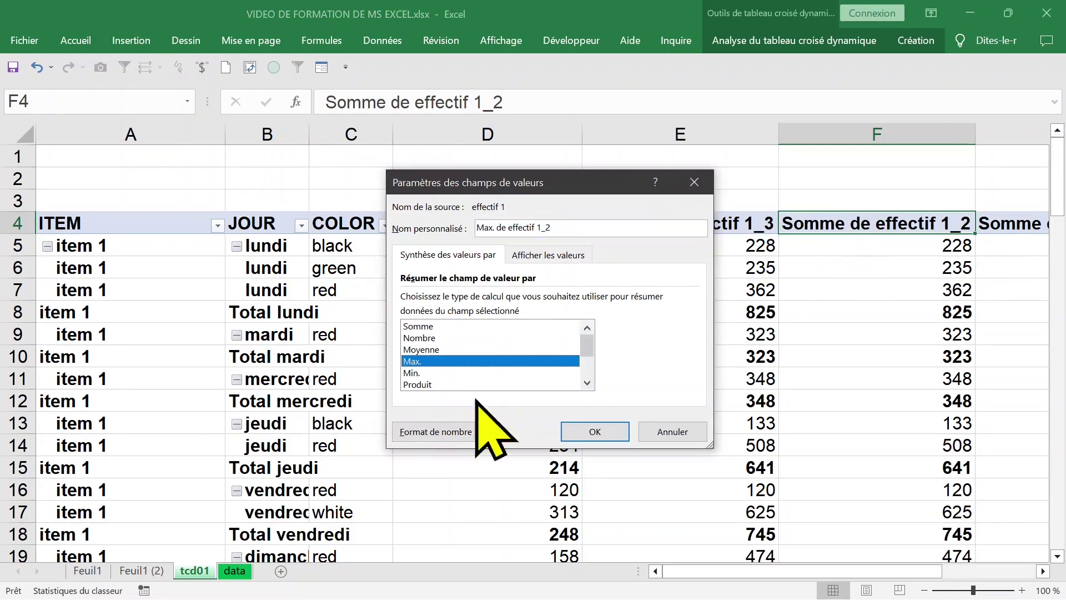
pyautogui.click(578, 432)
pyautogui.click(978, 228)
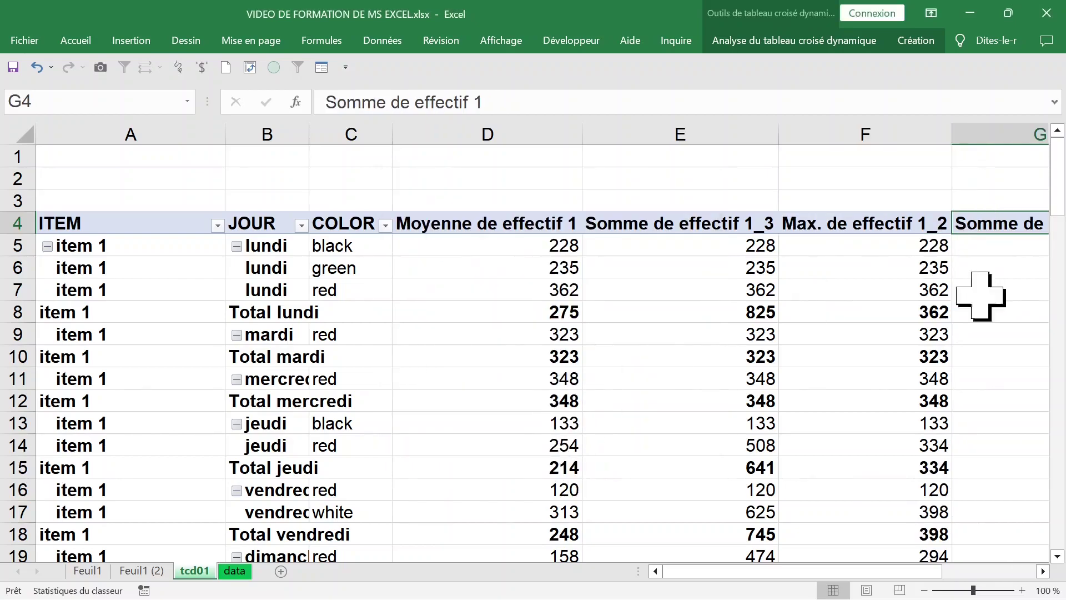
pyautogui.moveTo(863, 569); pyautogui.dragTo(911, 572)
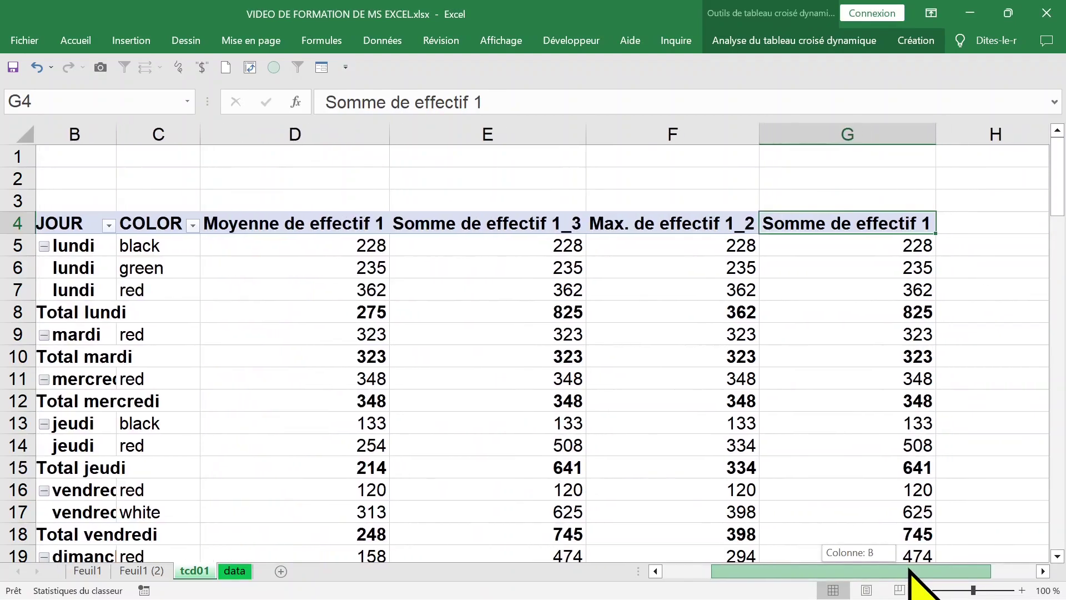
pyautogui.doubleClick(885, 225)
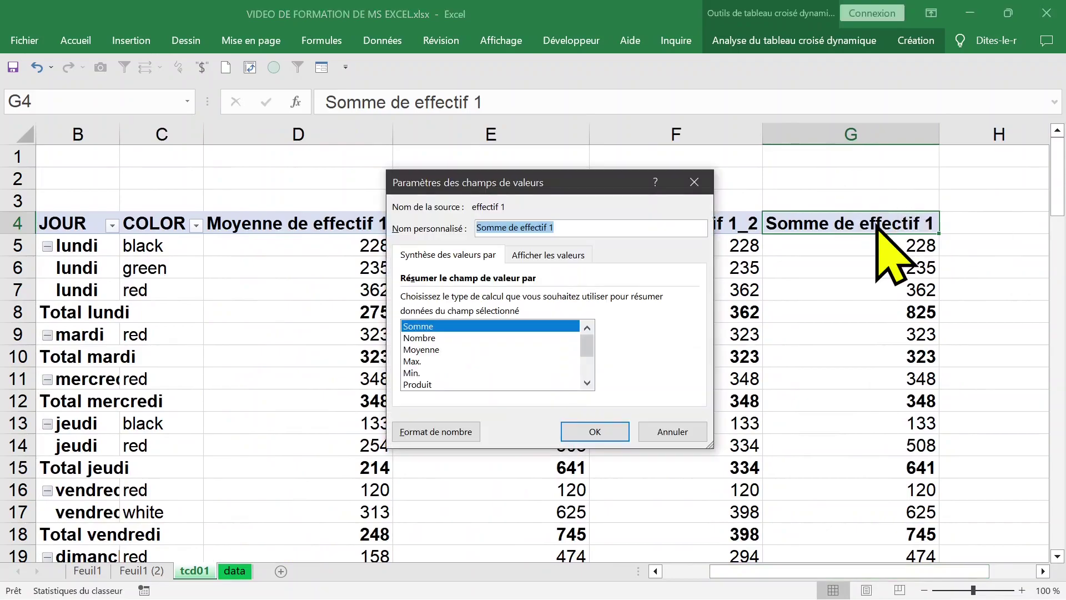
pyautogui.click(413, 373)
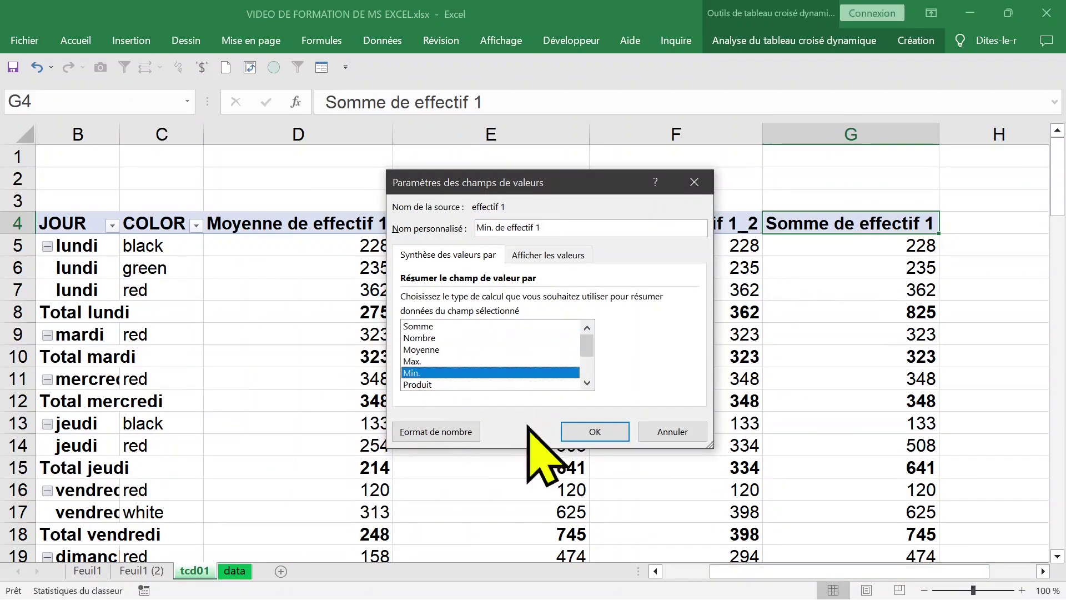
pyautogui.click(592, 432)
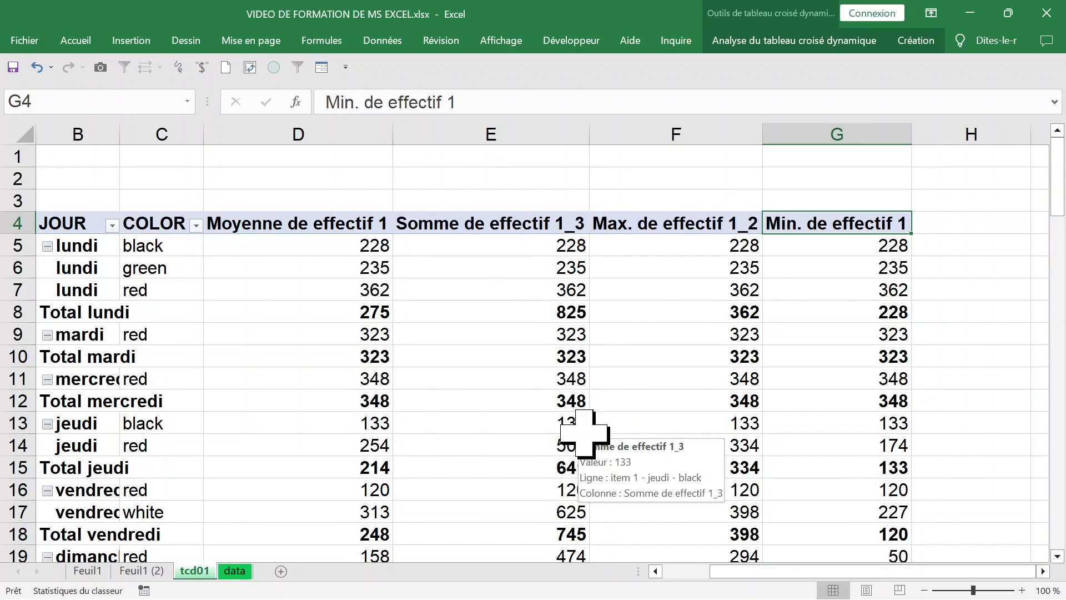
# Step: Change Moyenne de effectif 1 to Min. and Somme de effectif 1_3 to Max
pyautogui.click(309, 233)
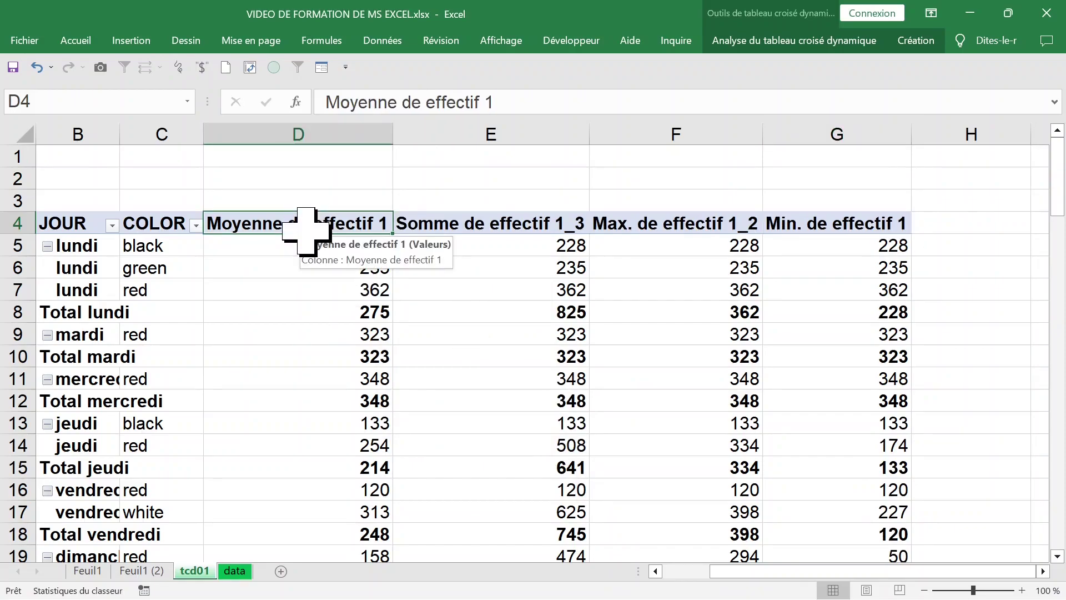
pyautogui.doubleClick(306, 228)
pyautogui.click(419, 373)
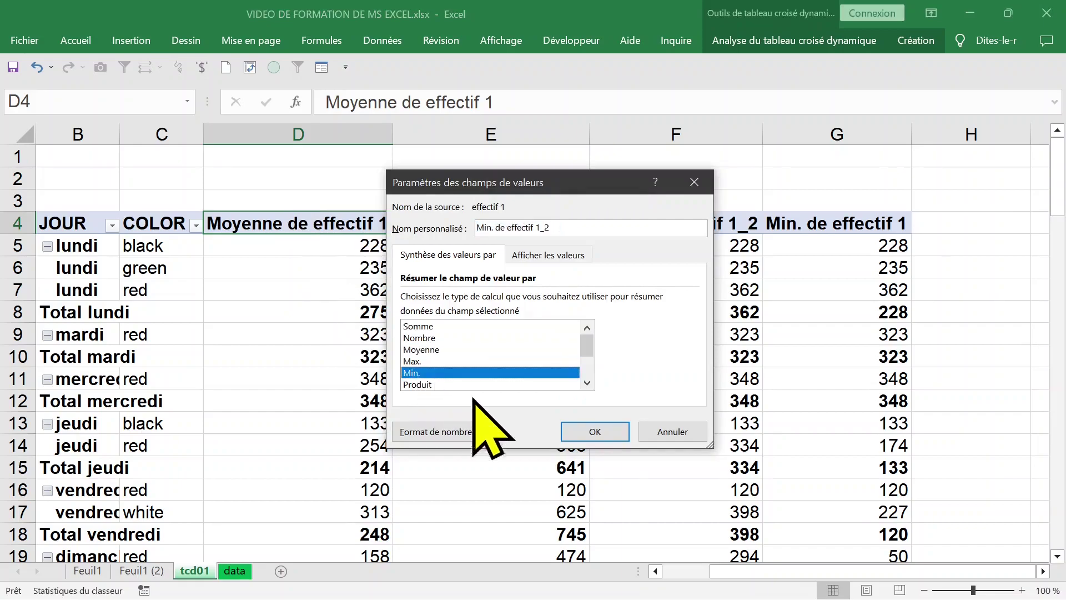
pyautogui.click(586, 432)
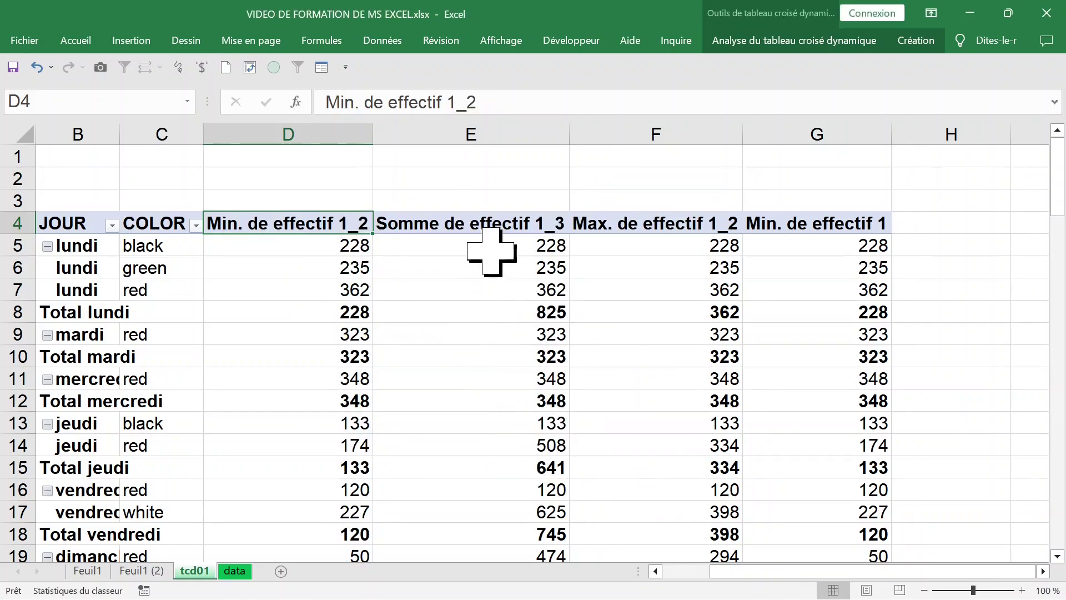
pyautogui.click(484, 226)
pyautogui.doubleClick(483, 226)
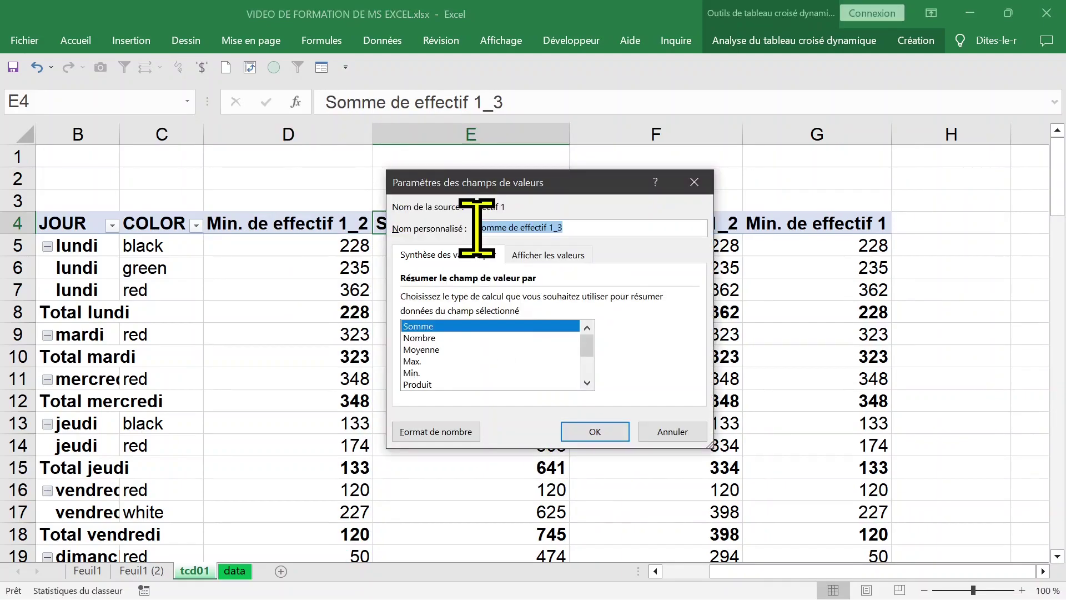
pyautogui.click(428, 361)
pyautogui.click(595, 432)
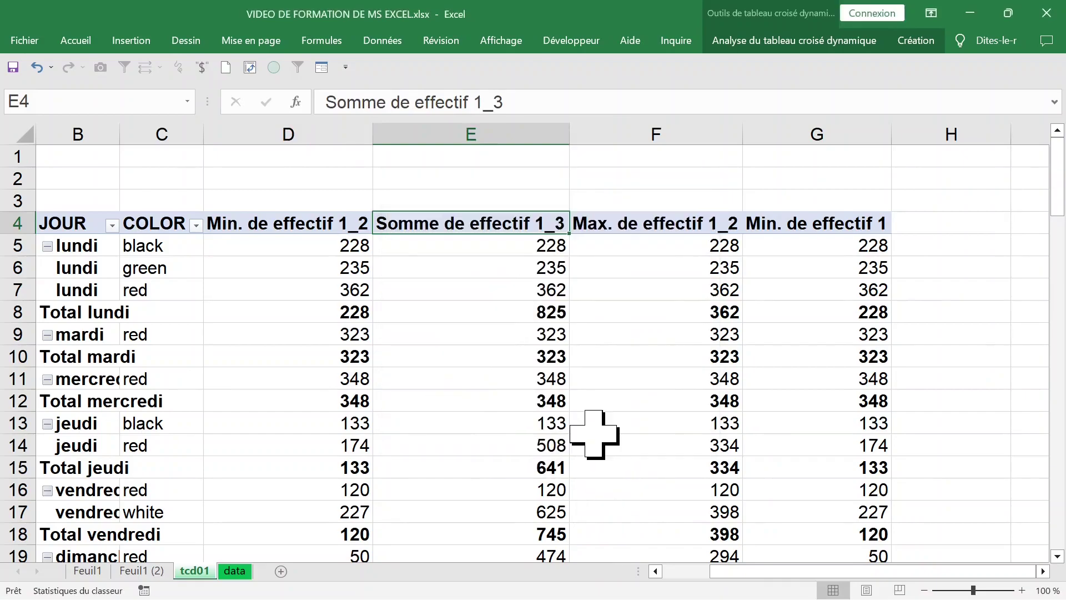
# Step: Set Max. de effectif 1_2 back to Somme
pyautogui.click(309, 127)
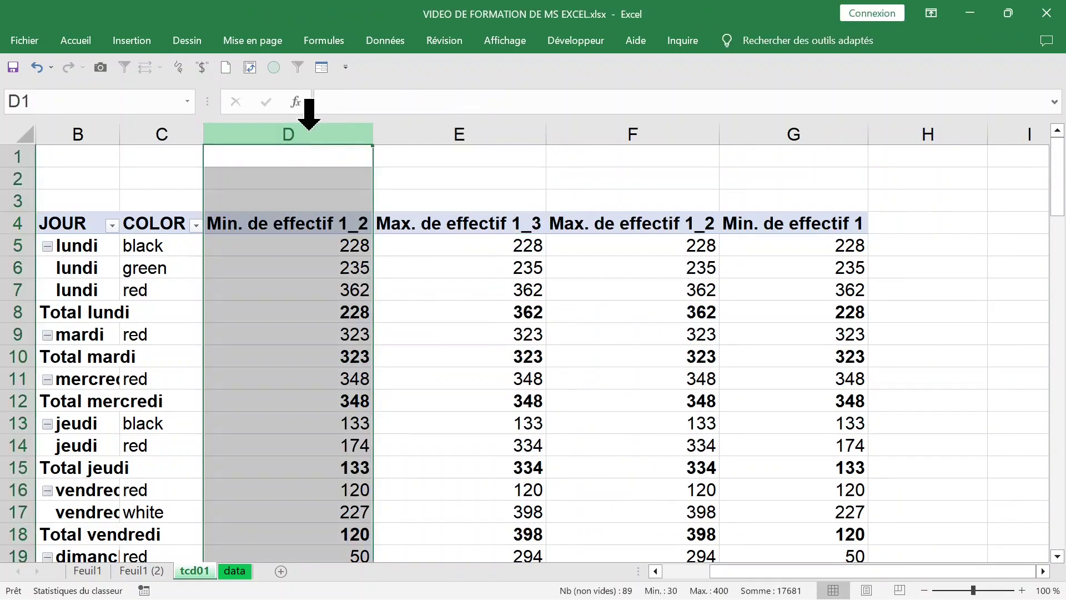
pyautogui.click(453, 138)
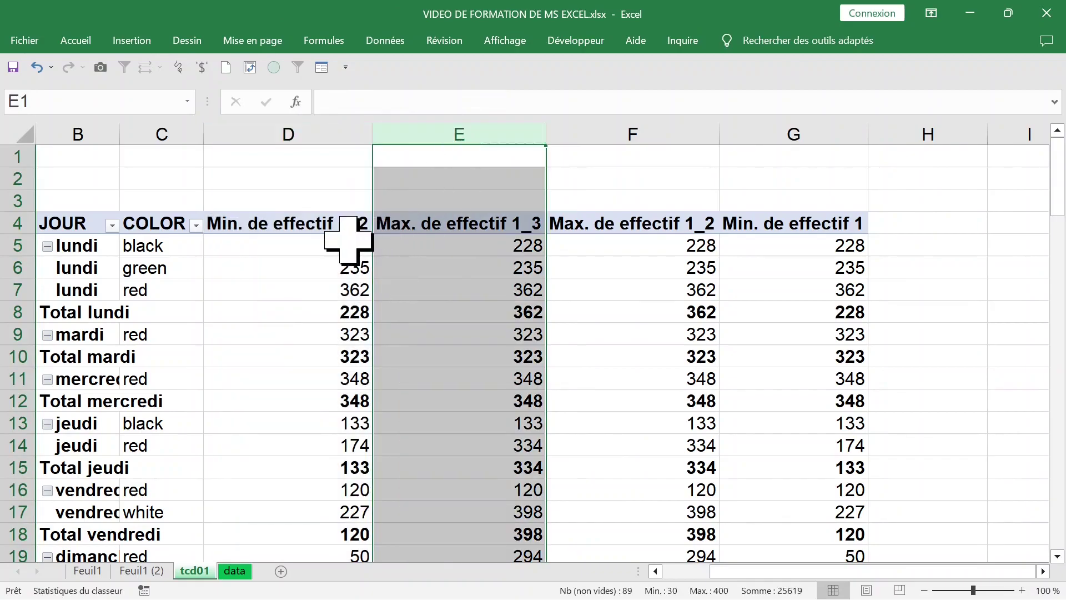
pyautogui.click(355, 245)
pyautogui.click(494, 250)
pyautogui.click(597, 247)
pyautogui.click(622, 225)
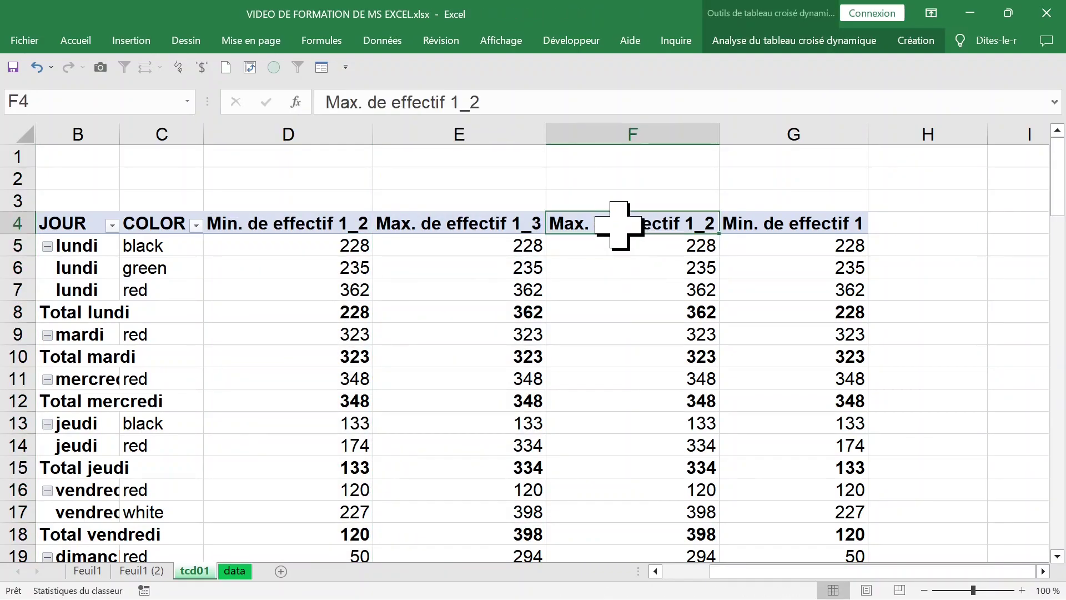
pyautogui.doubleClick(631, 227)
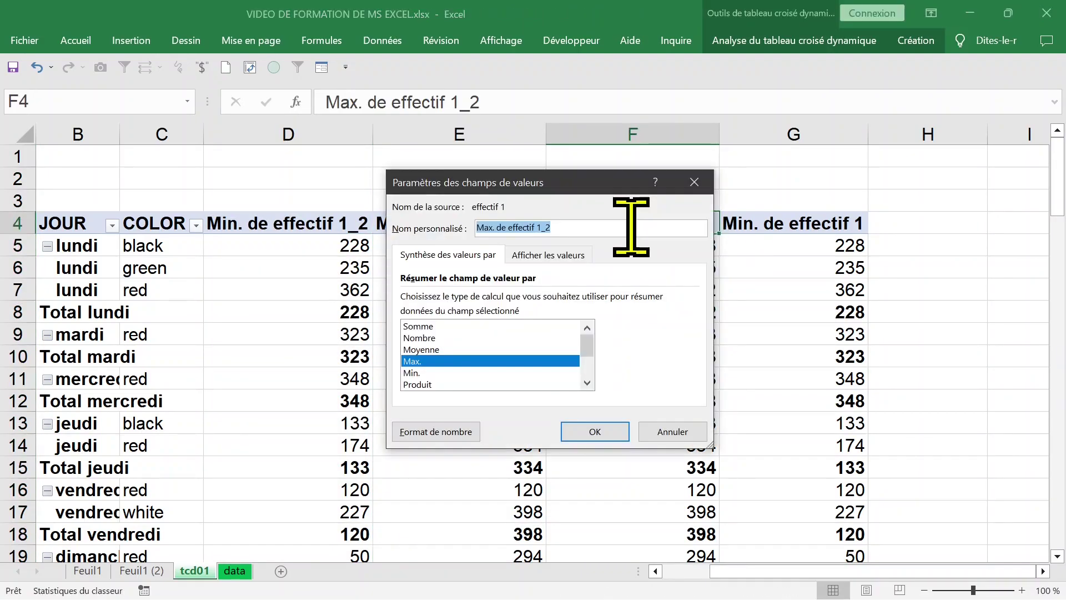
pyautogui.click(425, 326)
pyautogui.click(614, 436)
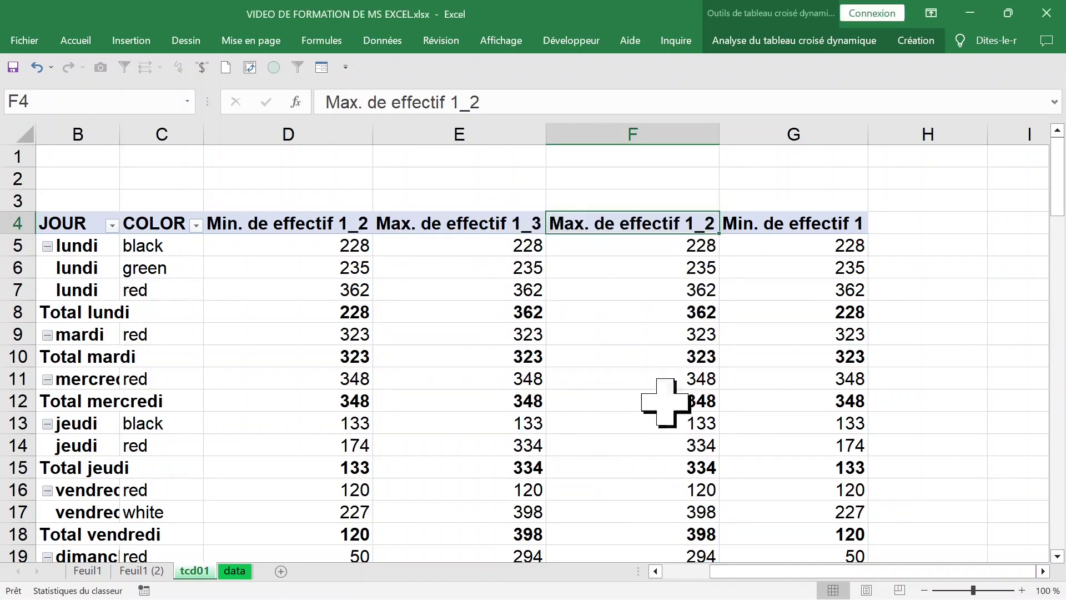
# Step: Set Min. de effectif 1 to Moyenne and check the resulting average values
pyautogui.click(833, 225)
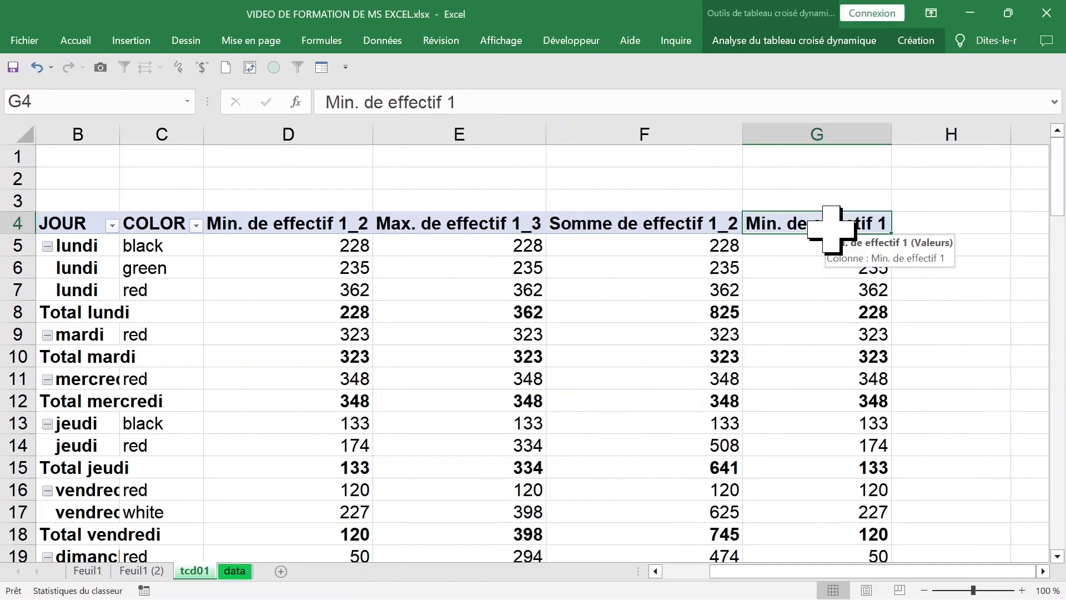
pyautogui.doubleClick(833, 225)
pyautogui.click(433, 350)
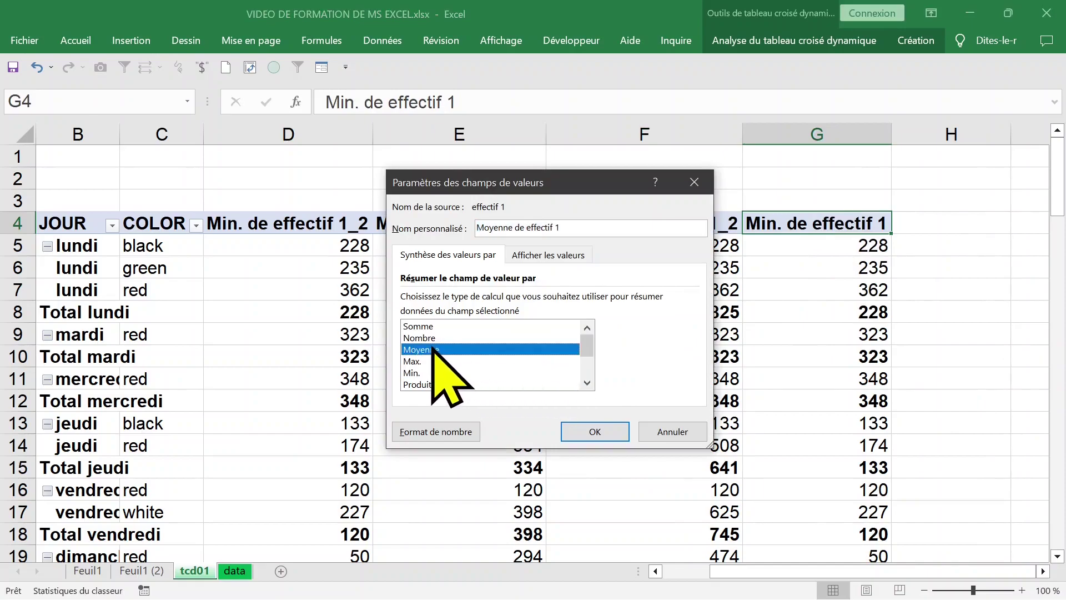
pyautogui.click(591, 432)
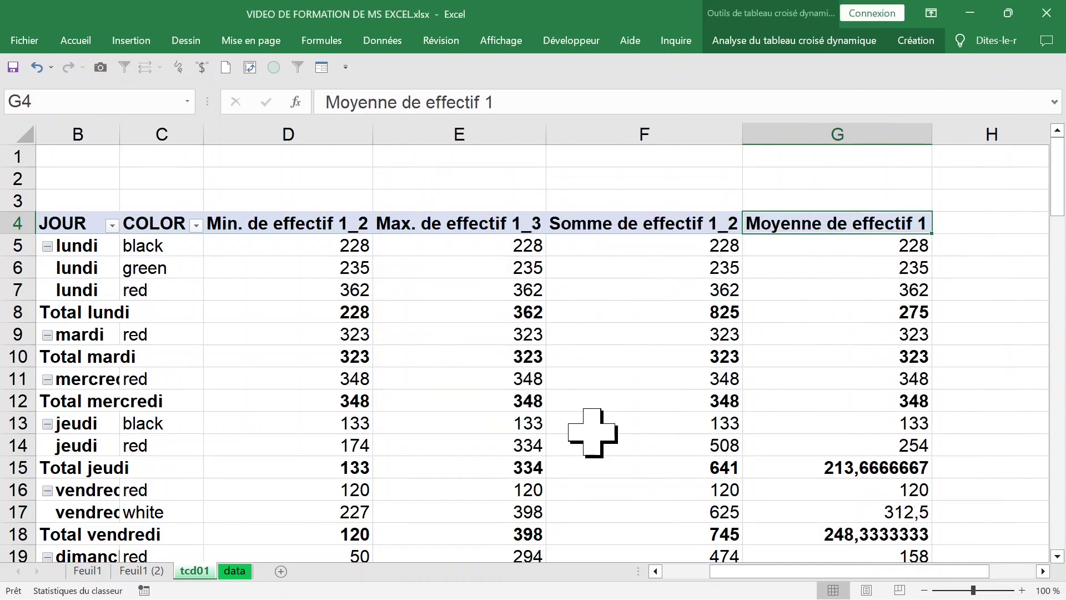
pyautogui.click(855, 465)
pyautogui.click(860, 285)
pyautogui.click(860, 253)
pyautogui.click(855, 425)
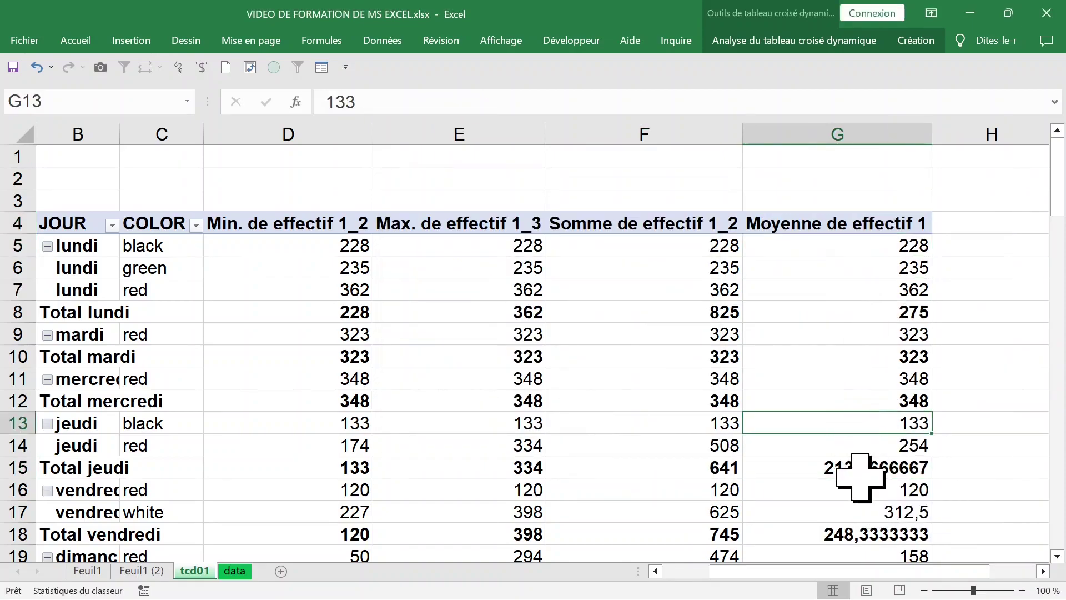
pyautogui.click(855, 467)
# Step: Format the Moyenne de effectif 1 values as Nombre with 0 decimals
pyautogui.click(829, 251)
pyautogui.rightClick(829, 252)
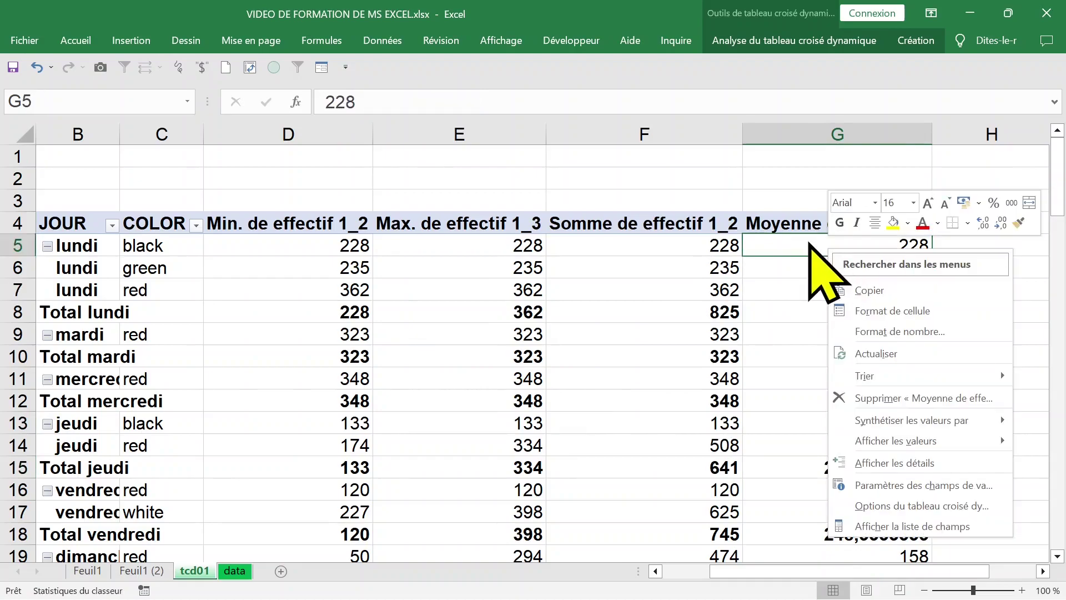
pyautogui.click(866, 332)
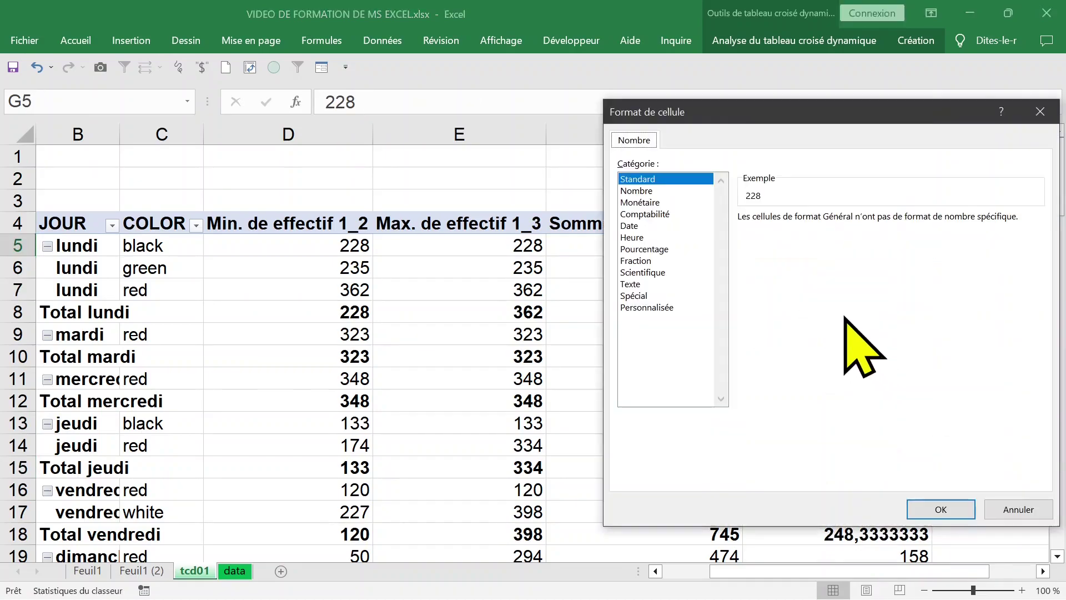
pyautogui.click(638, 191)
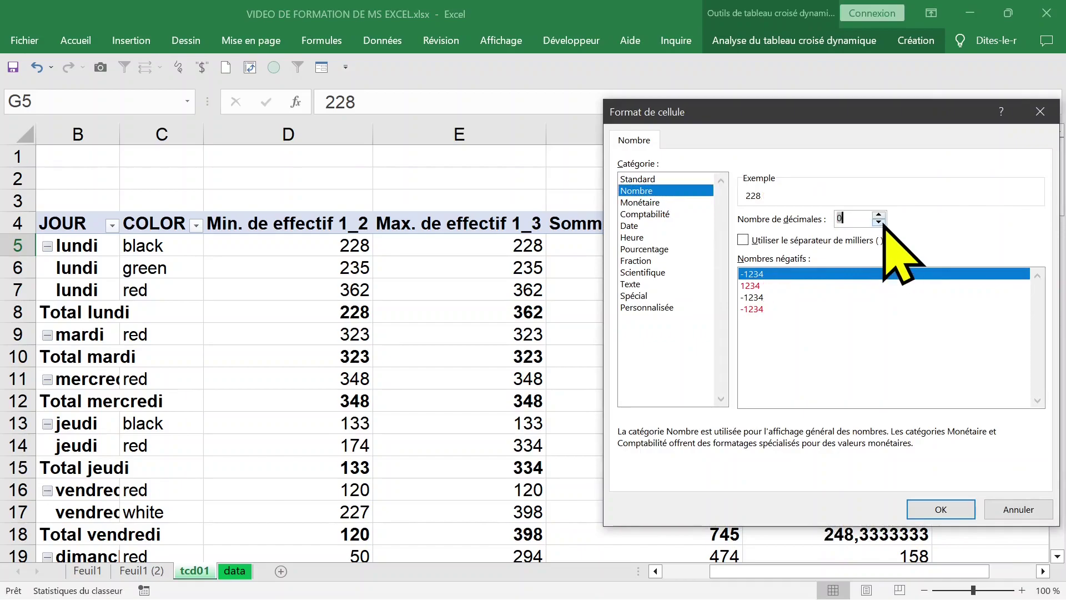
pyautogui.click(940, 509)
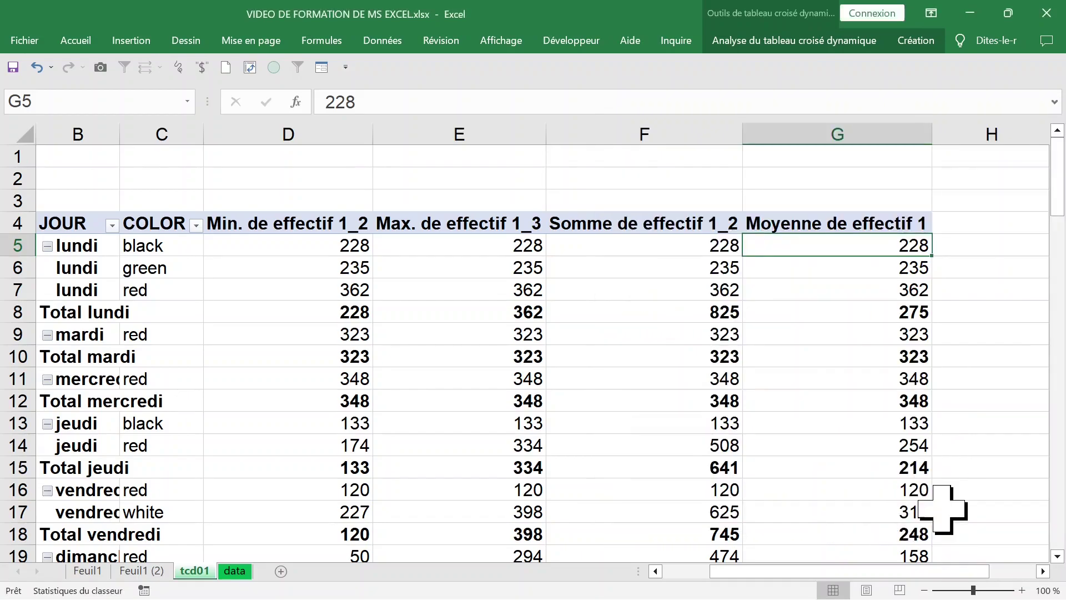
pyautogui.click(540, 328)
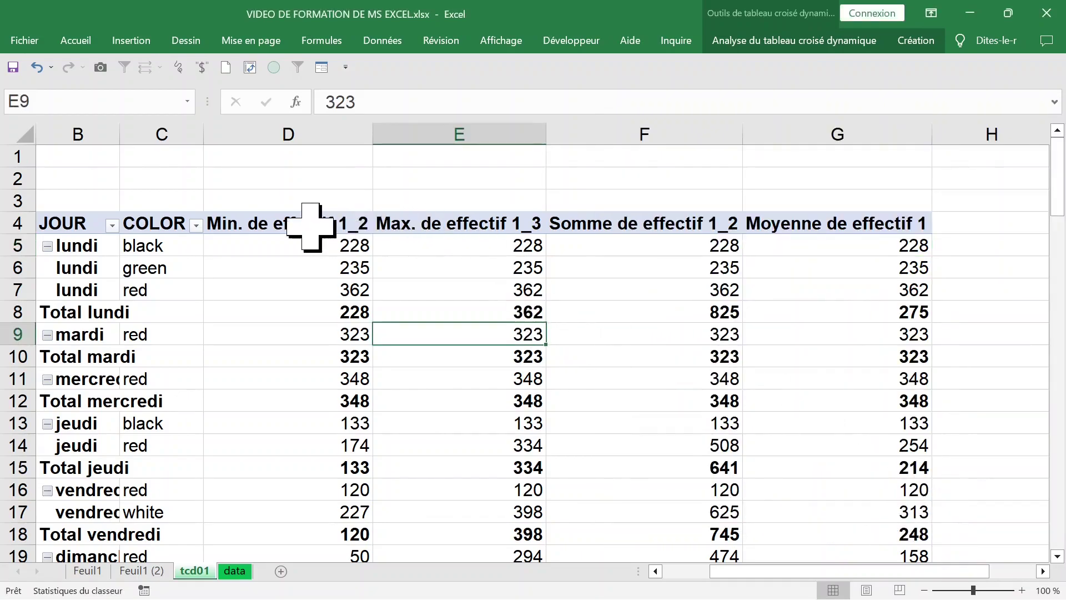
# Step: Rename the Min and Max value headers to drop their _2/_3 suffixes
pyautogui.click(306, 225)
pyautogui.click(499, 104)
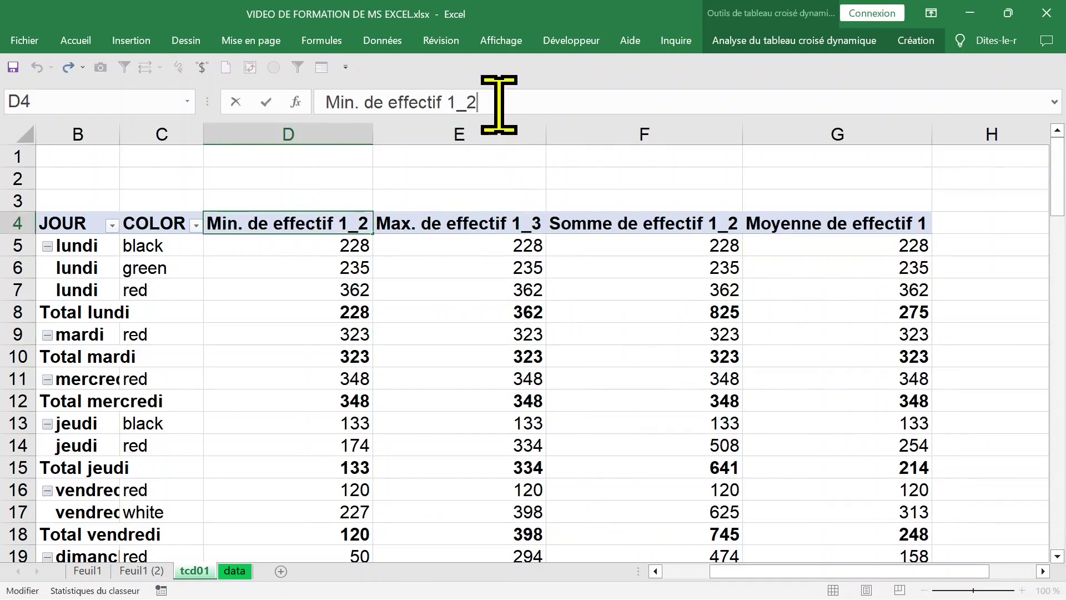
pyautogui.press('Return')
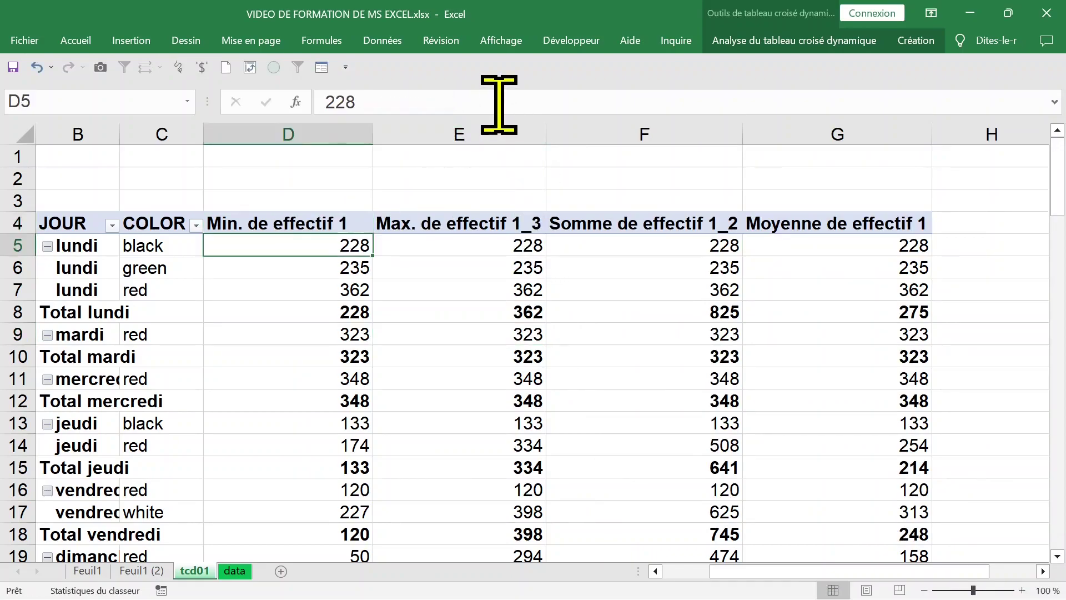
pyautogui.click(489, 225)
pyautogui.click(493, 100)
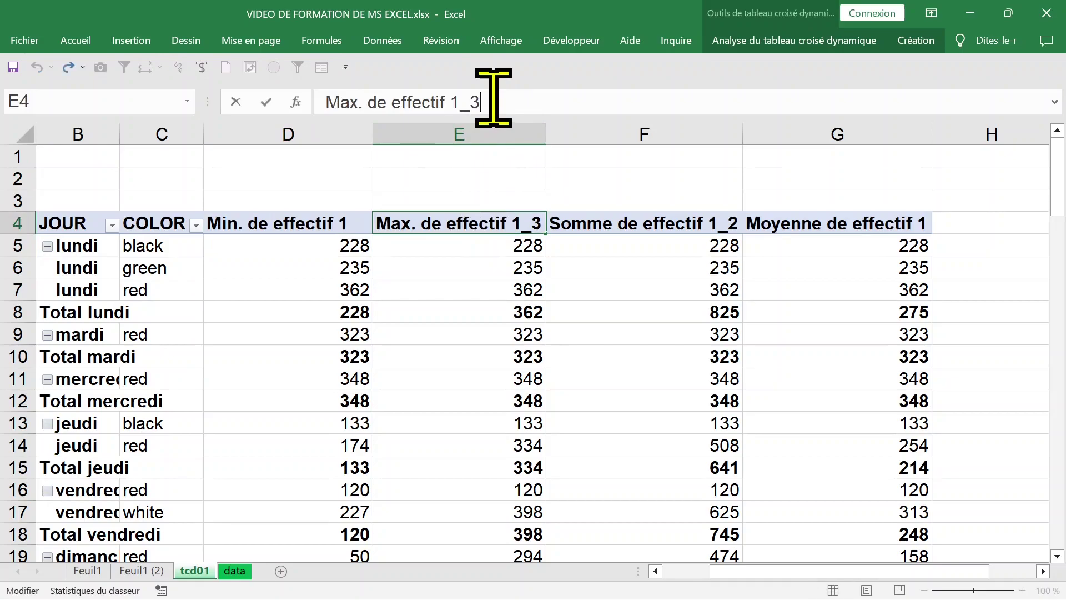
pyautogui.press('Return')
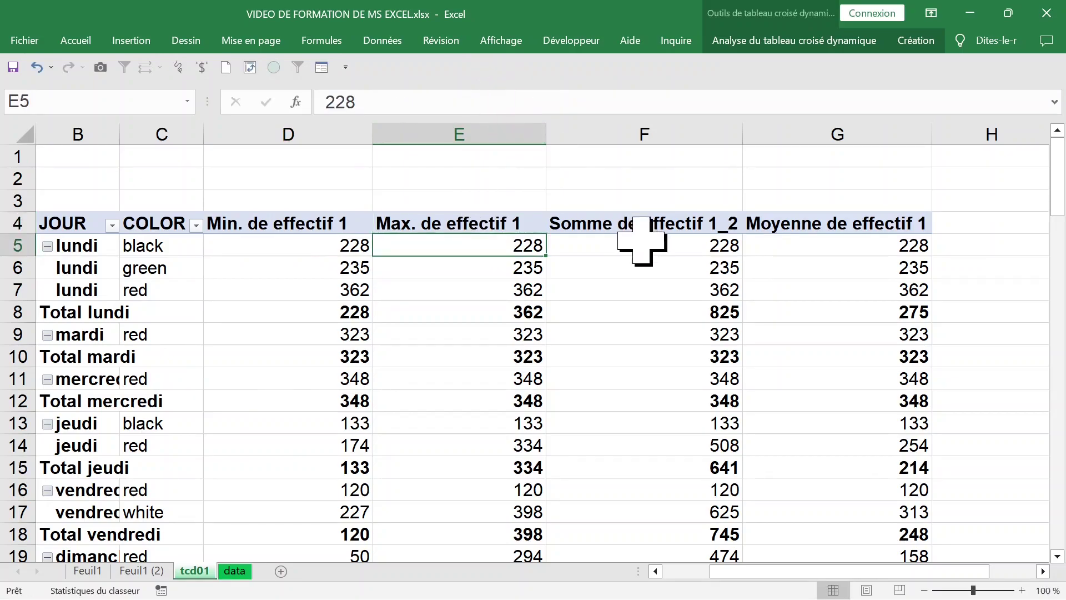
# Step: Rename the Somme and Moyenne headers without suffixes, then return to the pivot's first column
pyautogui.click(627, 240)
pyautogui.click(545, 97)
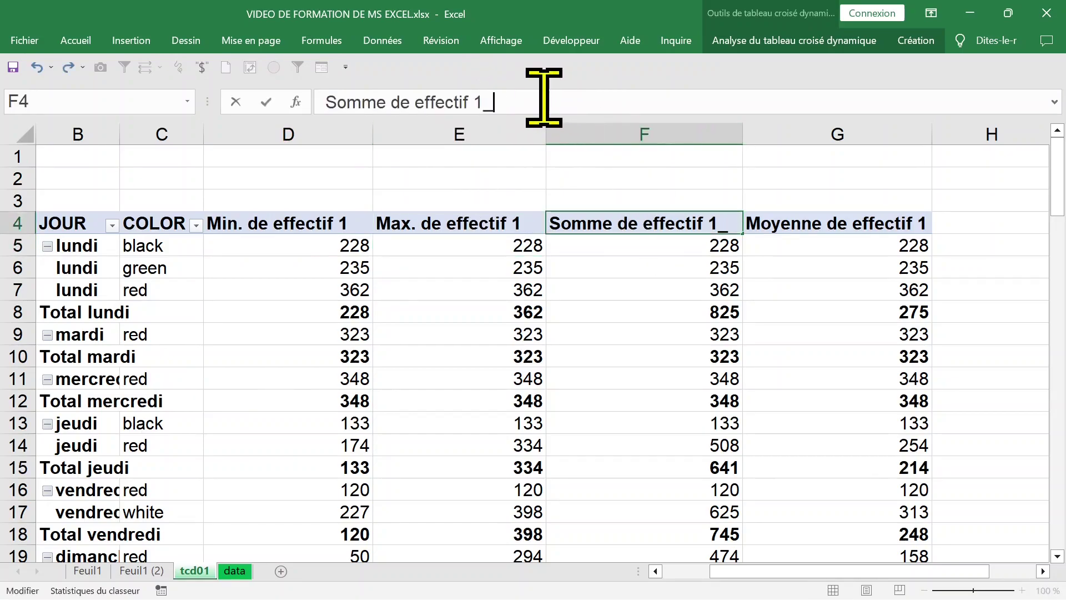
pyautogui.click(828, 222)
pyautogui.click(831, 214)
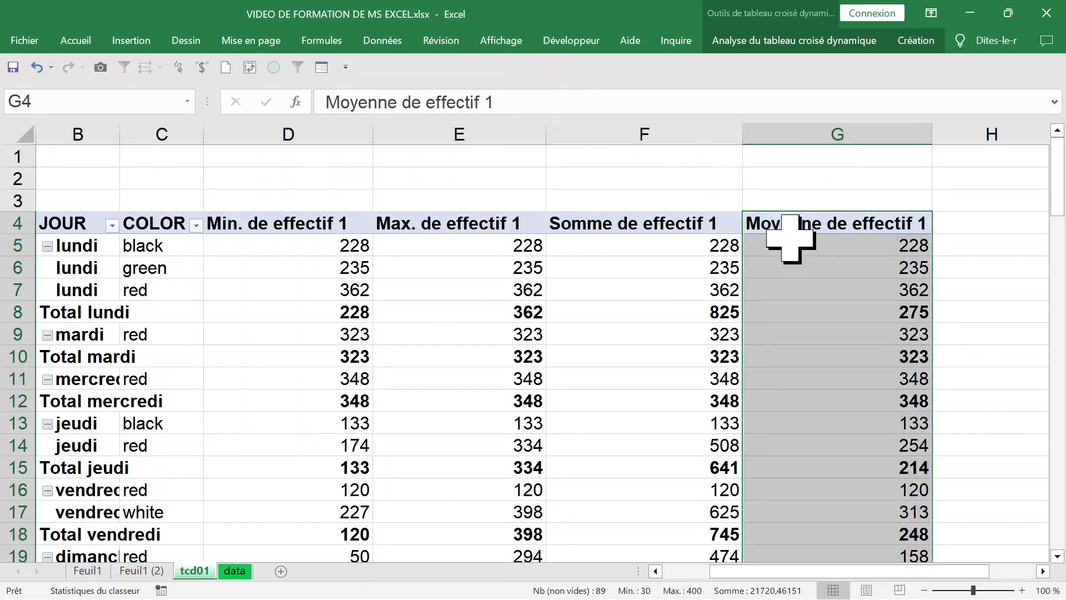
pyautogui.click(800, 221)
pyautogui.click(556, 102)
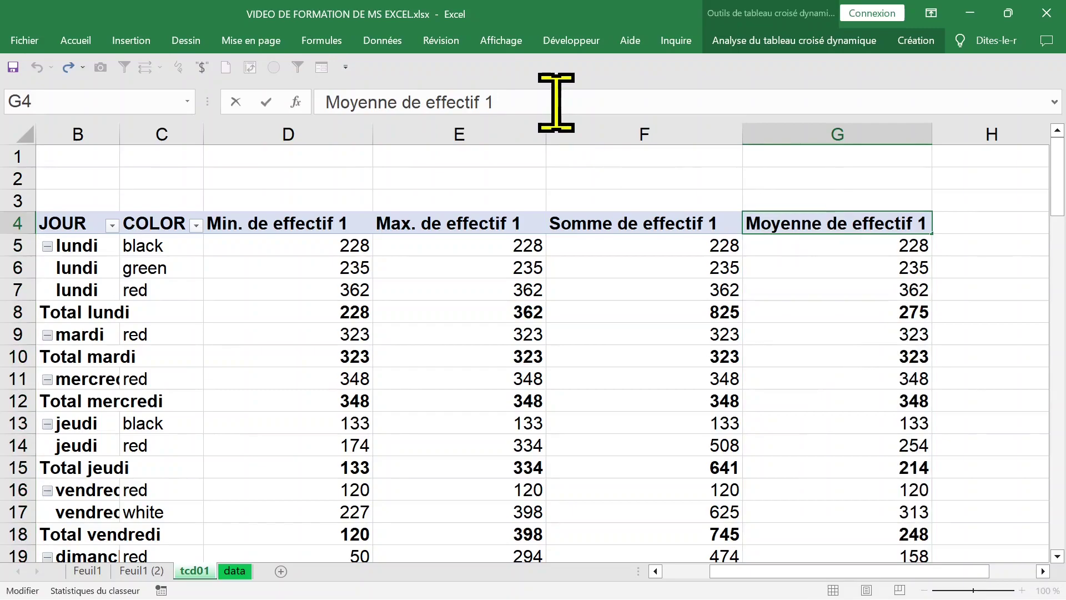
pyautogui.press('Return')
pyautogui.click(253, 247)
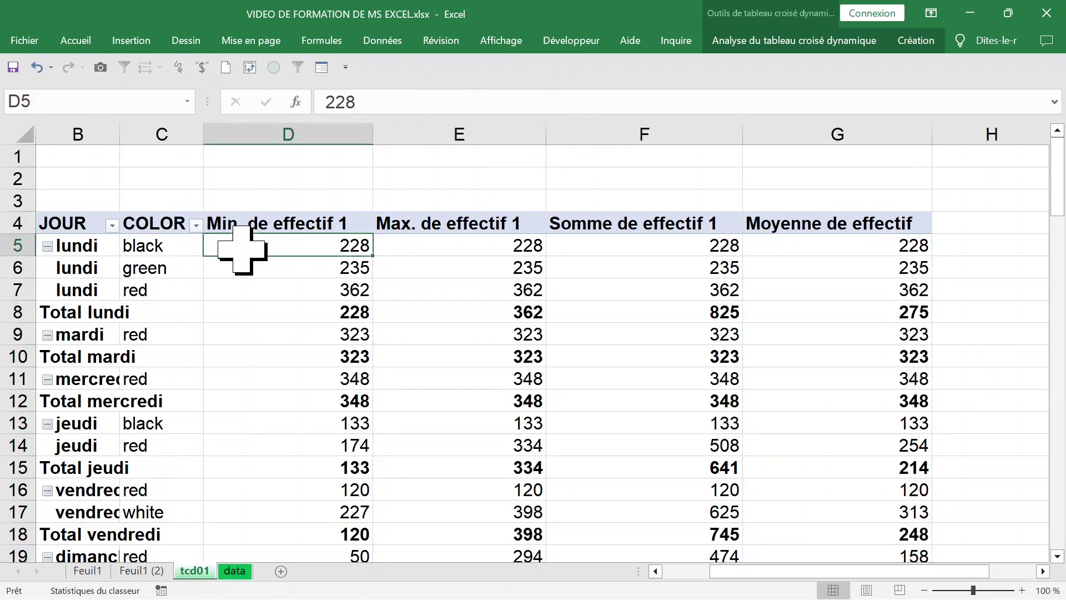
pyautogui.press('Left')
pyautogui.press('Left')
pyautogui.press('Left')
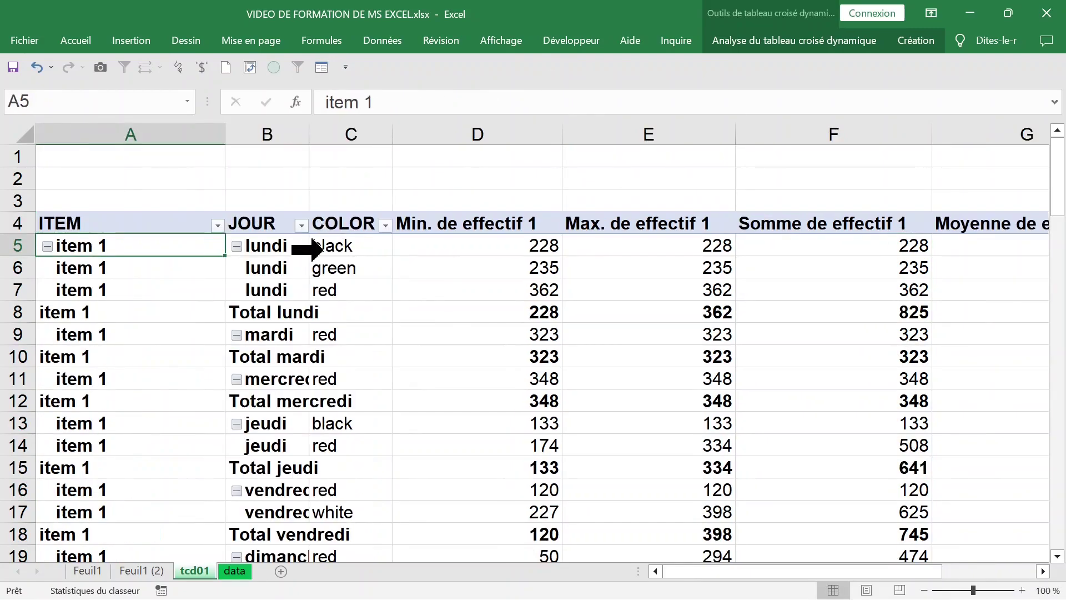
# Step: Open PivotTable Options from the black COLOR label and close it unchanged
pyautogui.click(367, 248)
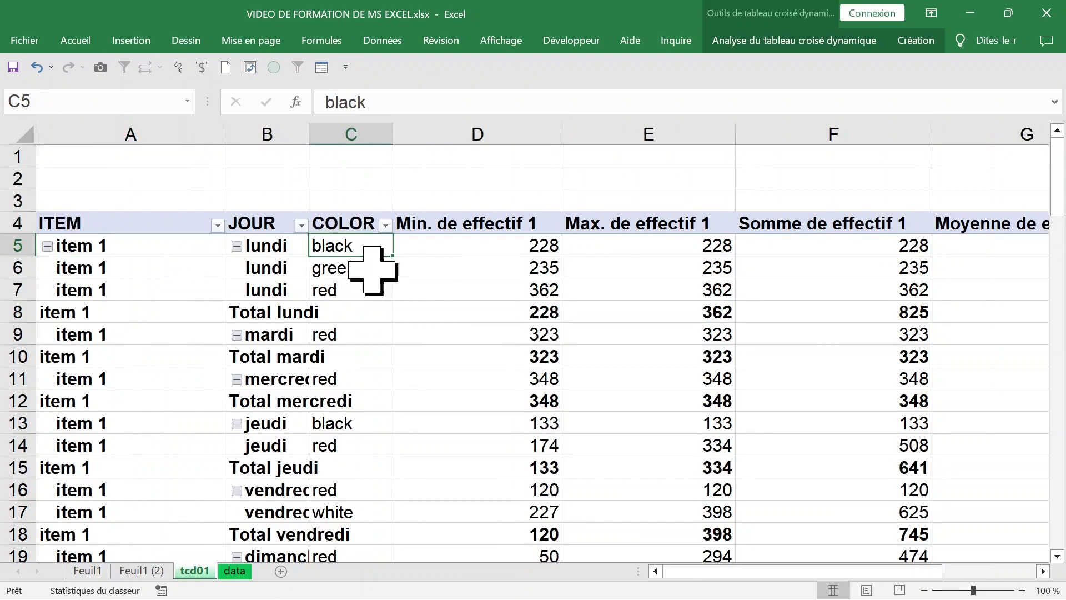
pyautogui.rightClick(350, 248)
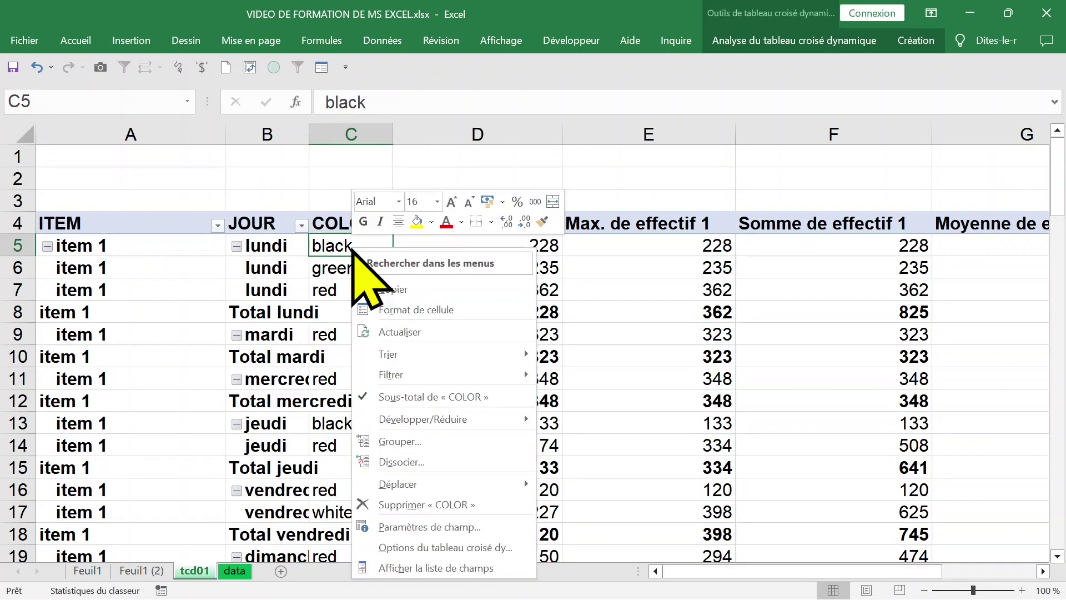
pyautogui.click(428, 550)
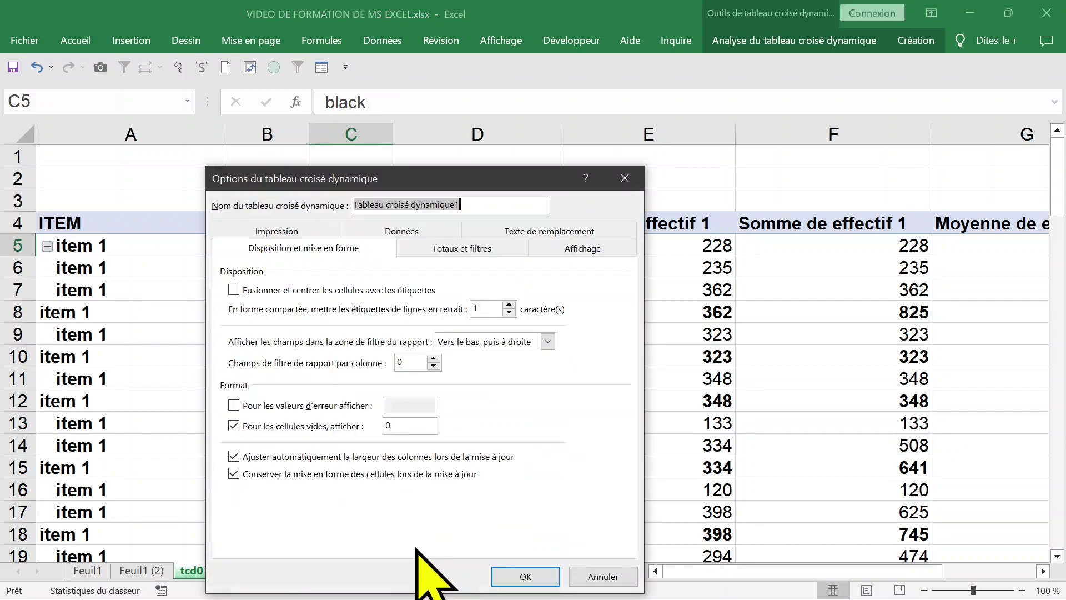
pyautogui.click(624, 178)
# Step: Move COLOR to the top of Lignes and JOUR into Filtres
pyautogui.rightClick(350, 249)
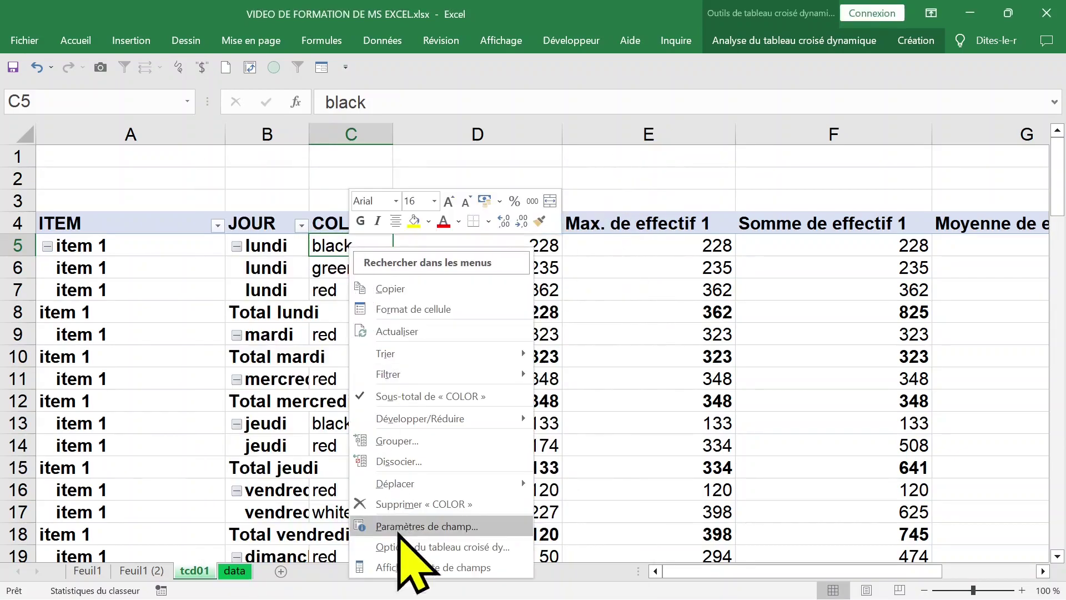
pyautogui.click(413, 566)
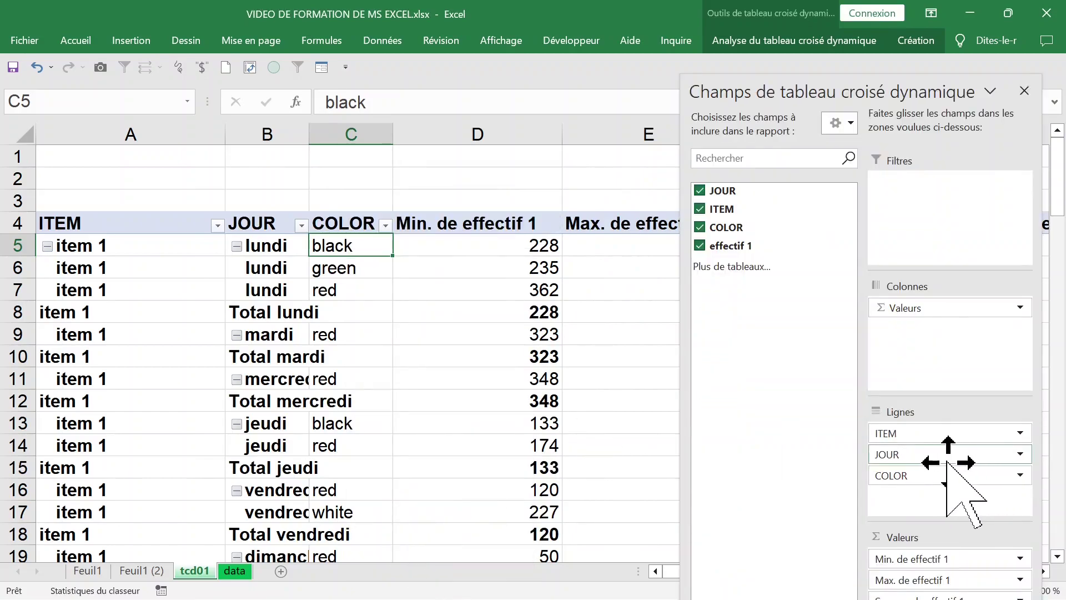
pyautogui.moveTo(929, 478); pyautogui.dragTo(931, 429)
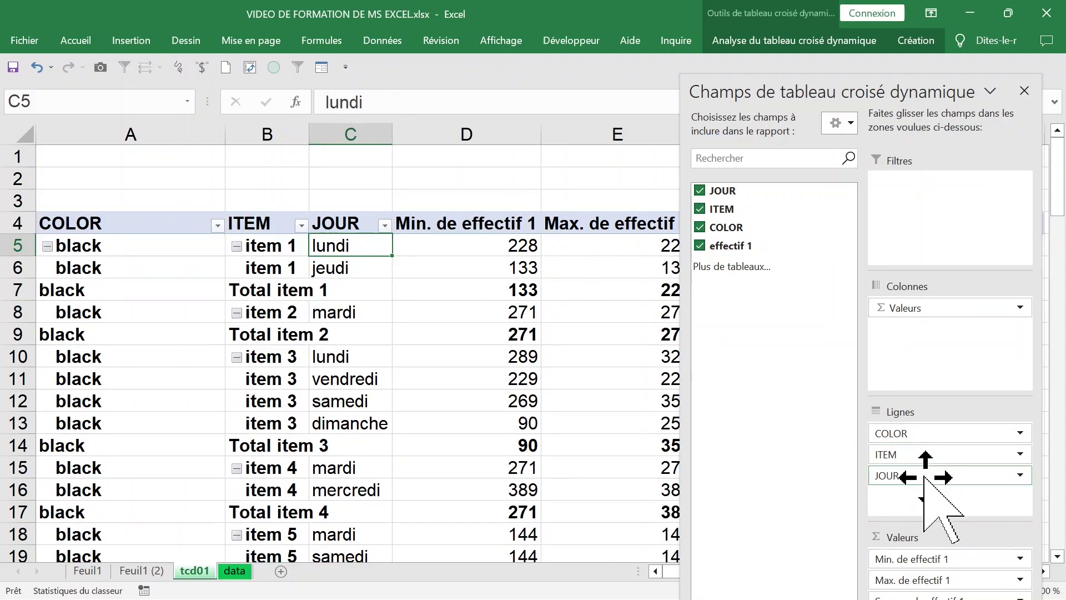
pyautogui.moveTo(925, 477)
pyautogui.mouseDown()
pyautogui.moveTo(940, 466)
pyautogui.moveTo(930, 451)
pyautogui.mouseUp()
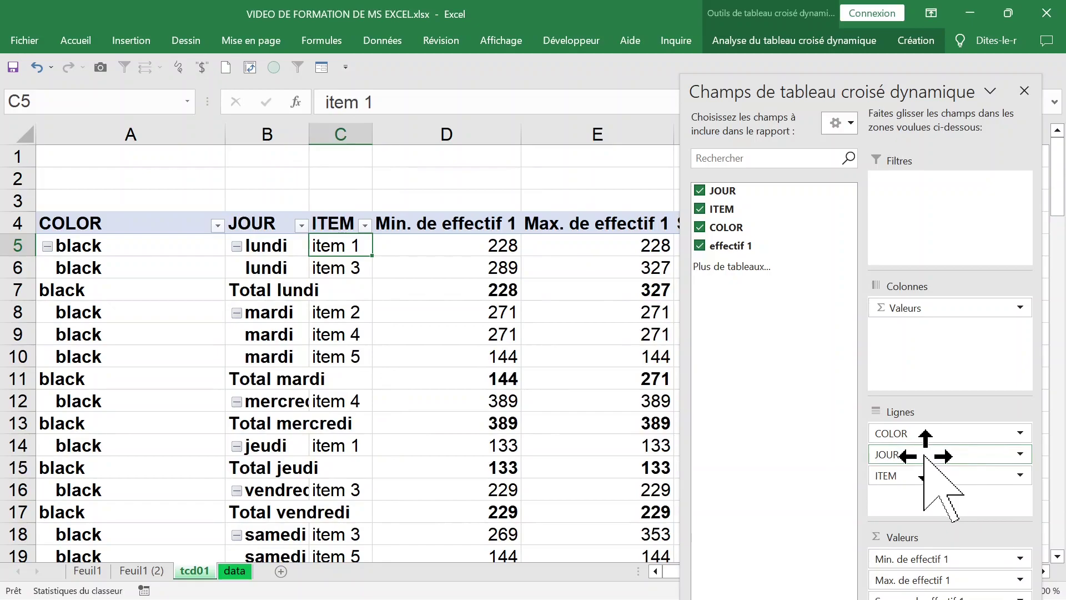
pyautogui.click(925, 456)
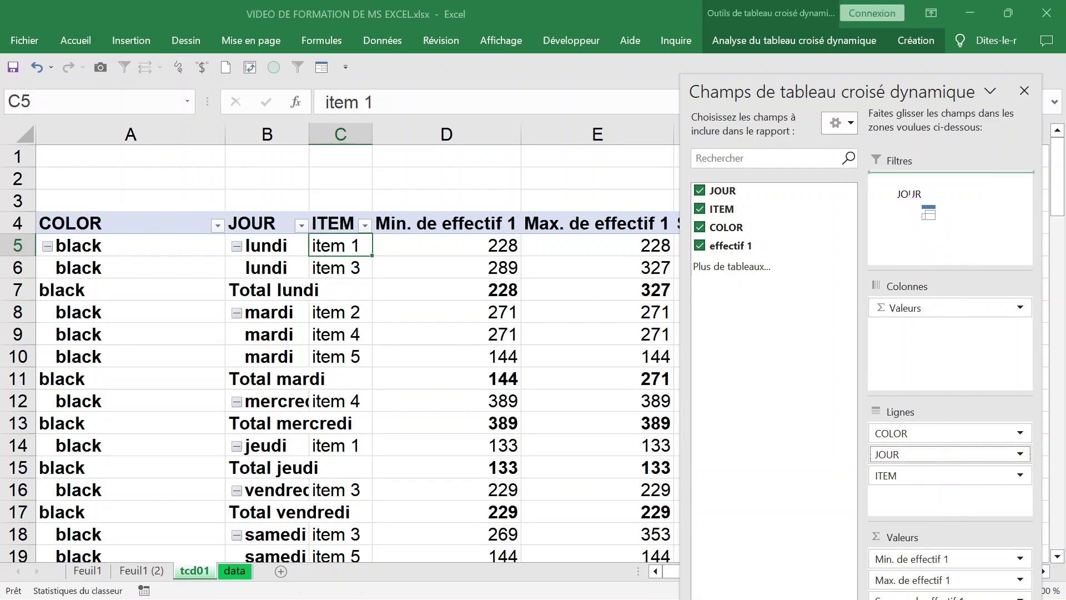
pyautogui.moveTo(927, 457); pyautogui.dragTo(916, 217)
pyautogui.click(1025, 91)
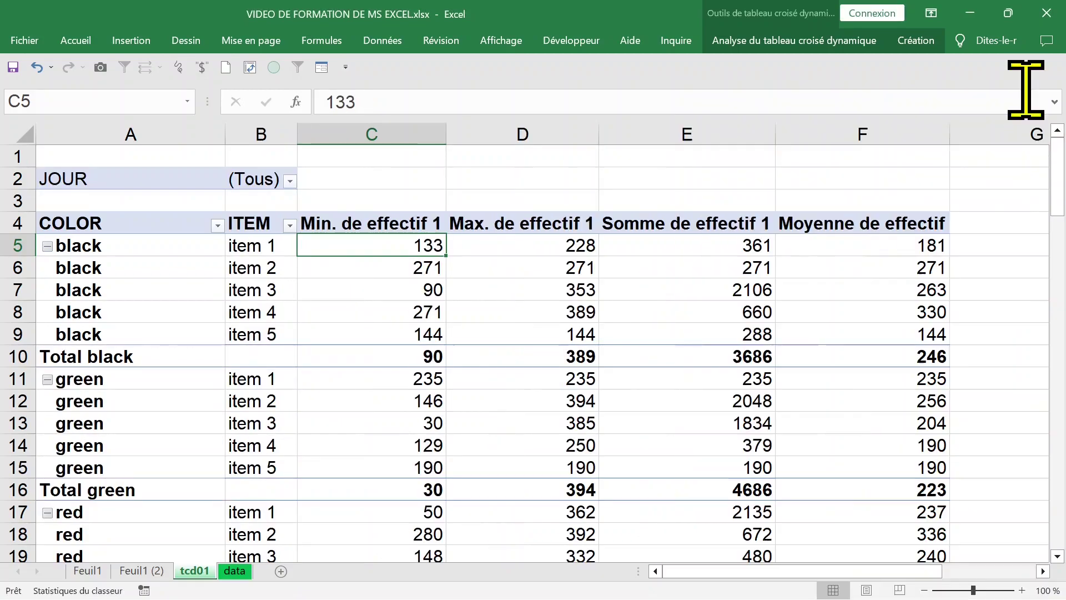
# Step: Inspect the Somme value 660, the Min and Max columns, and the black label
pyautogui.click(611, 313)
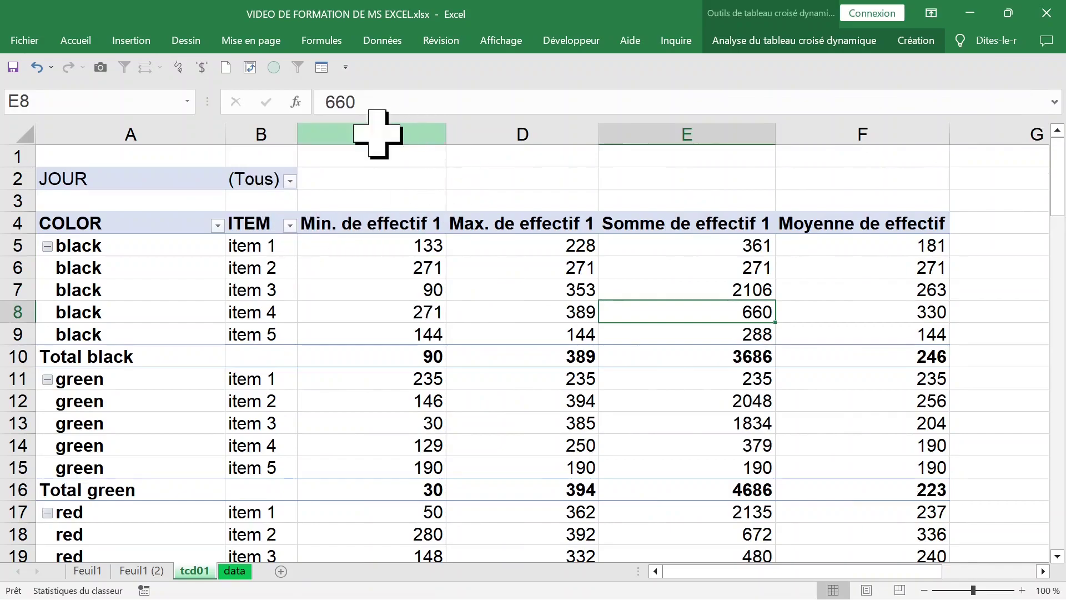
pyautogui.click(378, 134)
pyautogui.click(512, 134)
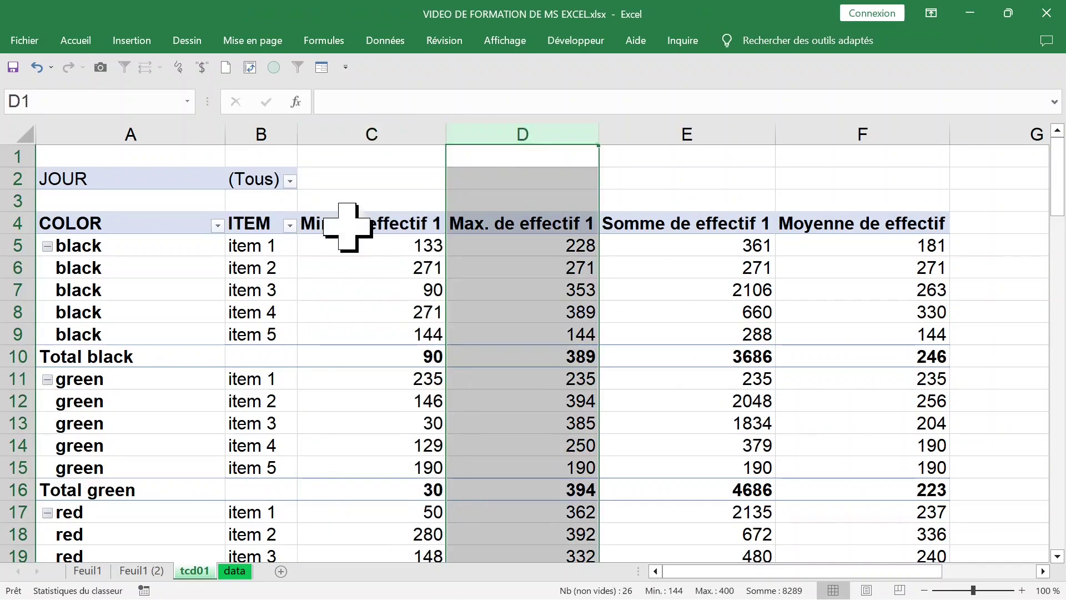
pyautogui.click(163, 251)
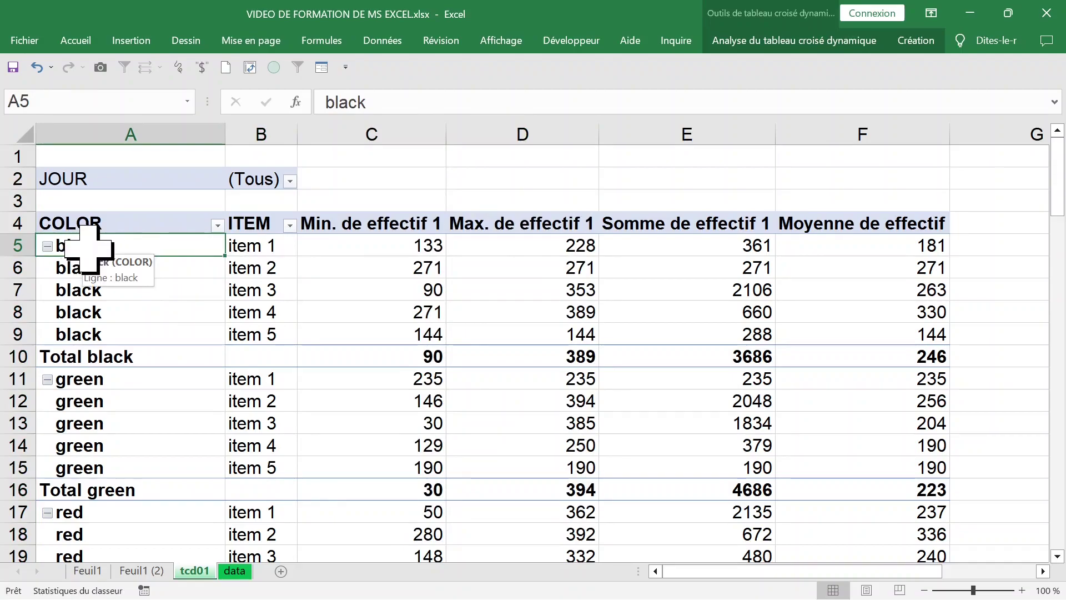
# Step: Collapse the entire COLOR field and review the Min, Max, Somme and Moyenne columns
pyautogui.rightClick(89, 248)
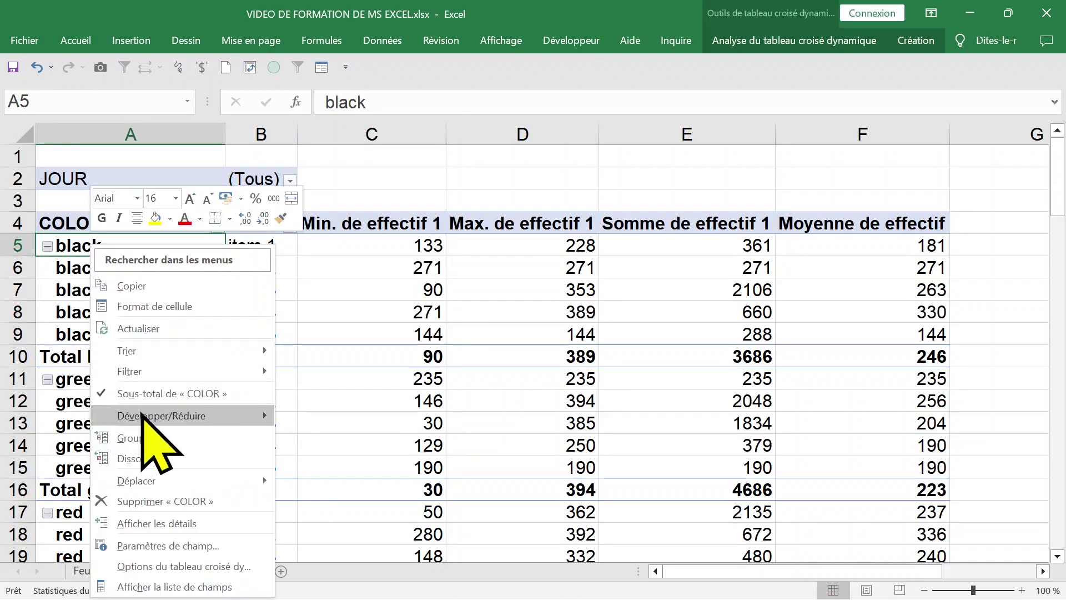
pyautogui.moveTo(161, 415)
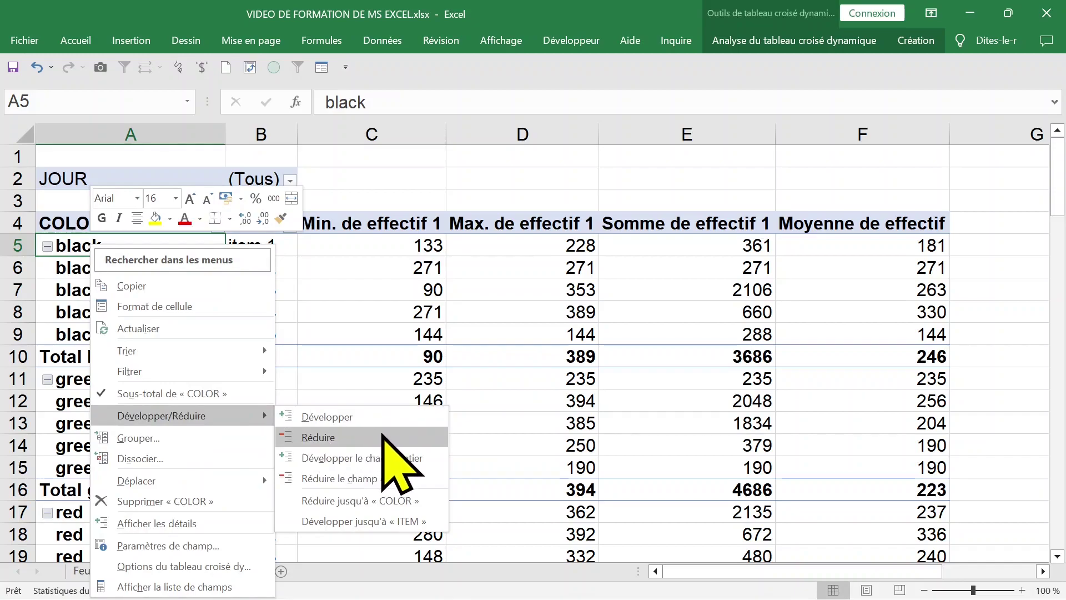
pyautogui.click(410, 480)
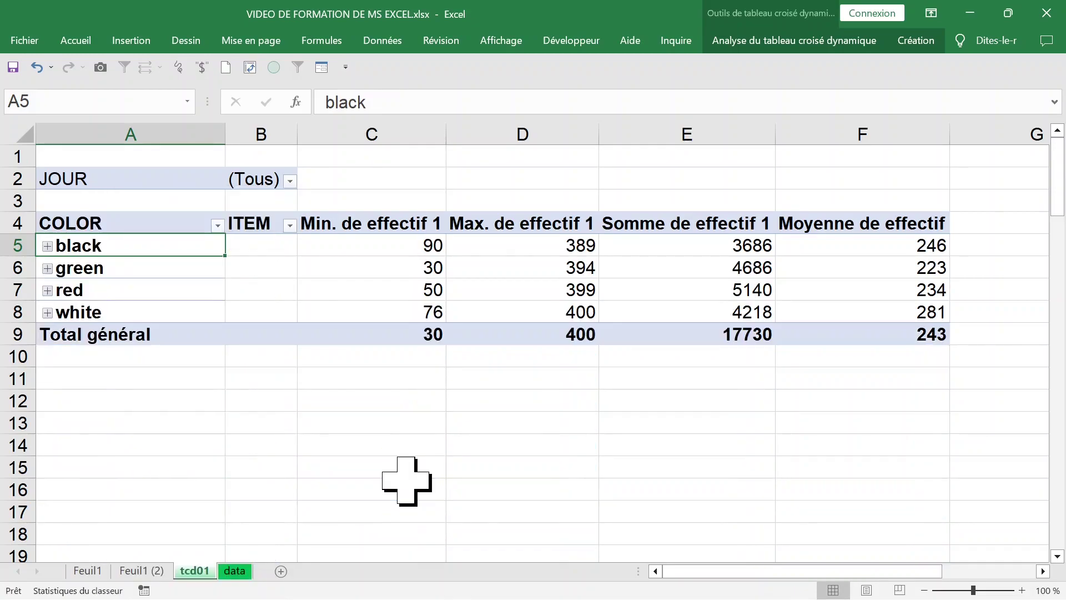
pyautogui.click(372, 133)
pyautogui.click(521, 133)
pyautogui.click(699, 130)
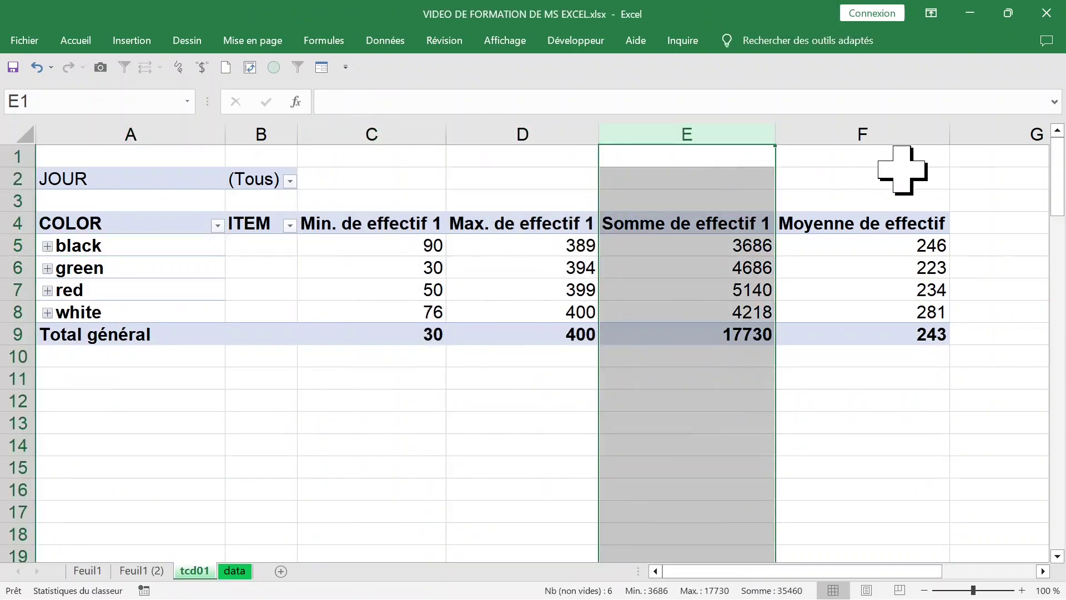
pyautogui.click(900, 215)
# Step: Select the four colour labels and open the JOUR filter list
pyautogui.click(163, 240)
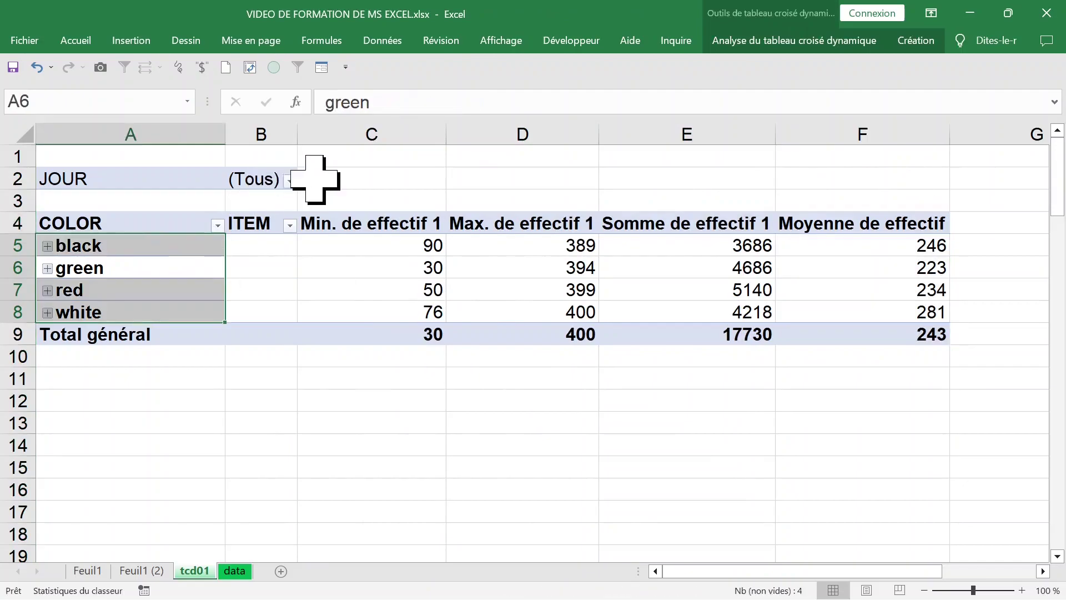
pyautogui.click(178, 180)
pyautogui.click(290, 181)
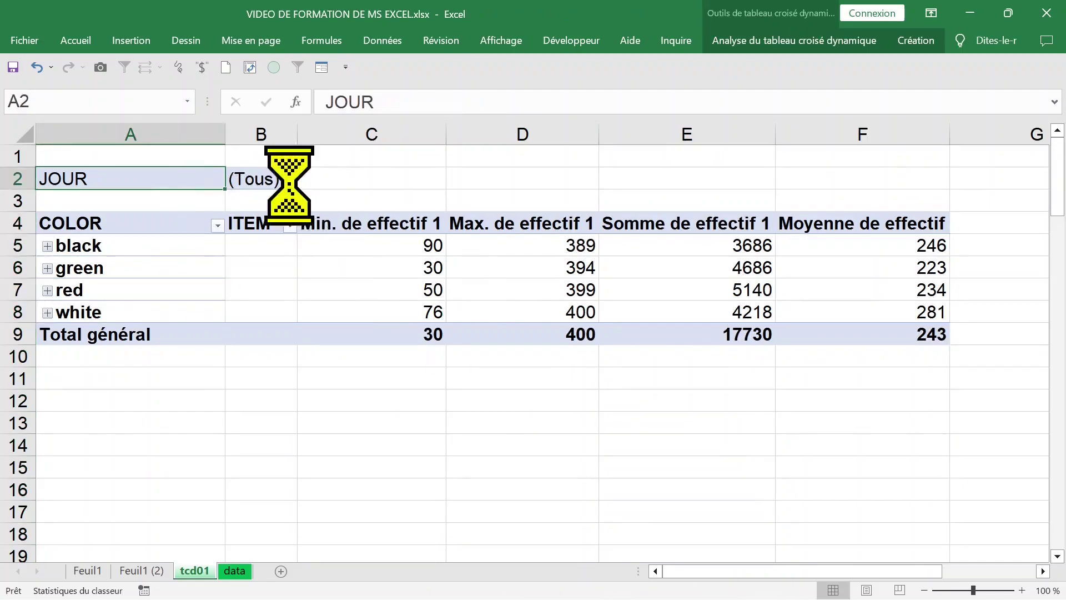
# Step: Filter JOUR to dimanche, then to samedi and dimanche using multiple selection
pyautogui.click(140, 331)
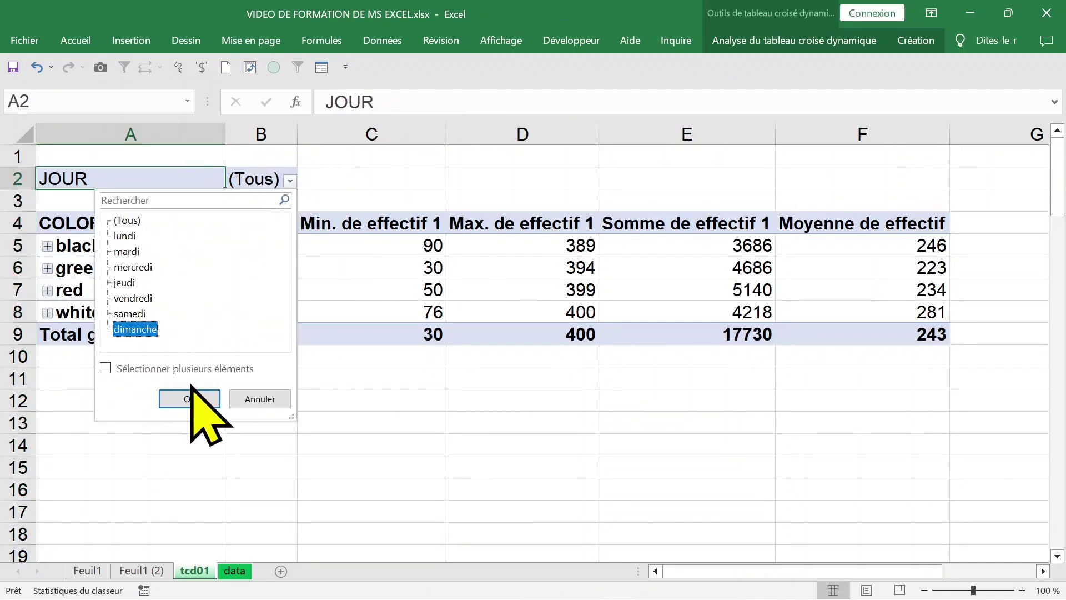
pyautogui.click(190, 399)
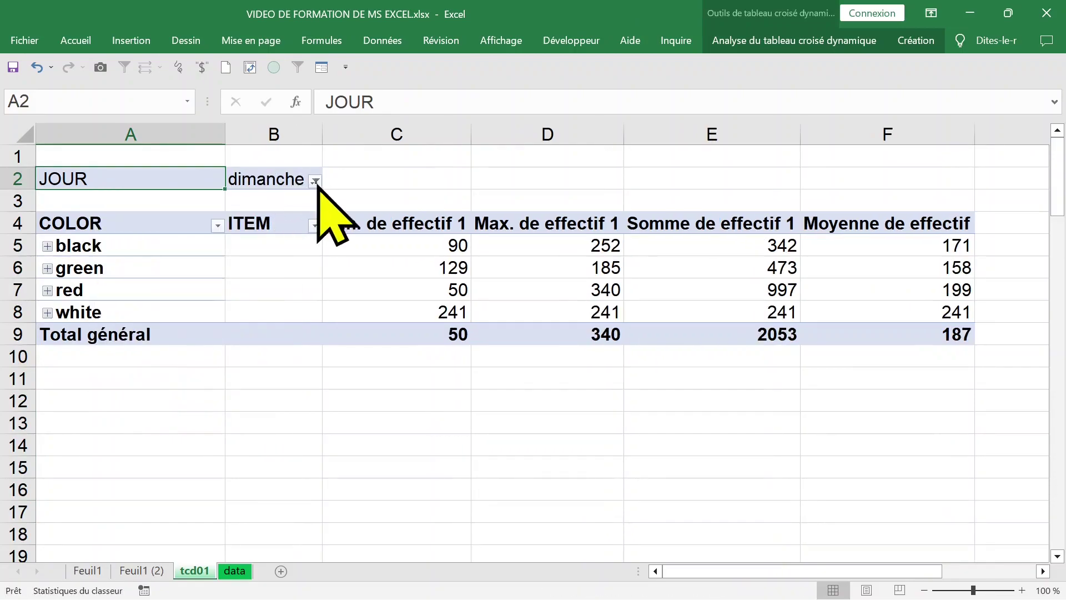
pyautogui.click(315, 181)
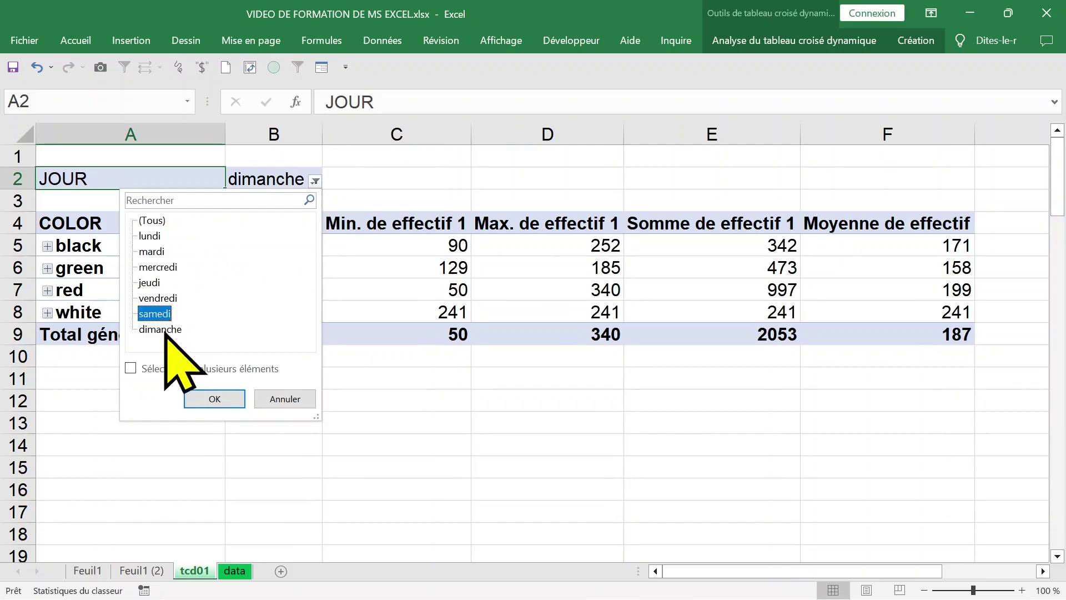
pyautogui.click(156, 370)
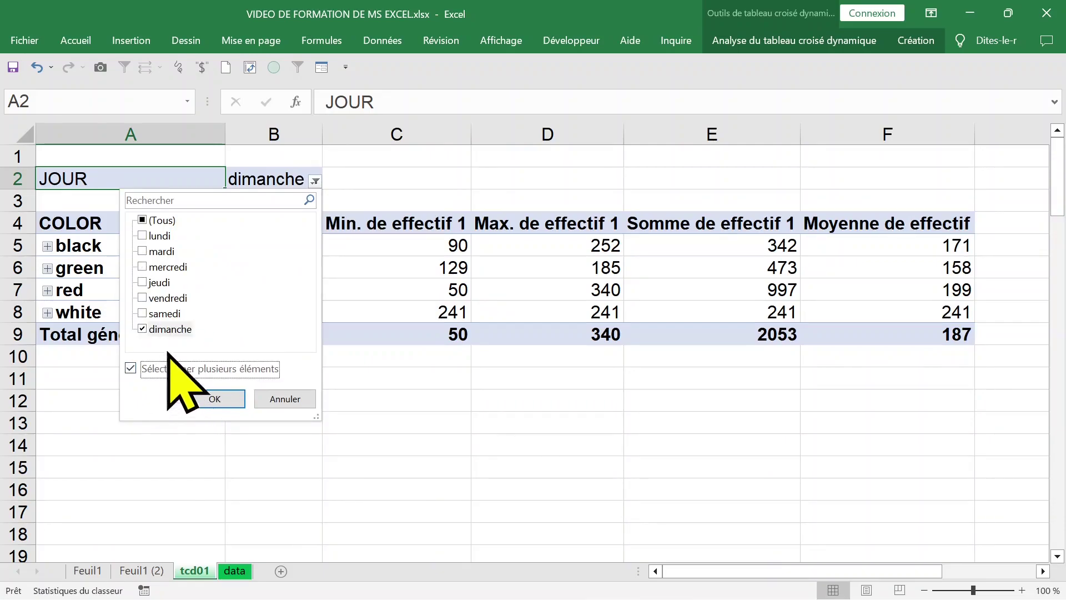
pyautogui.click(143, 220)
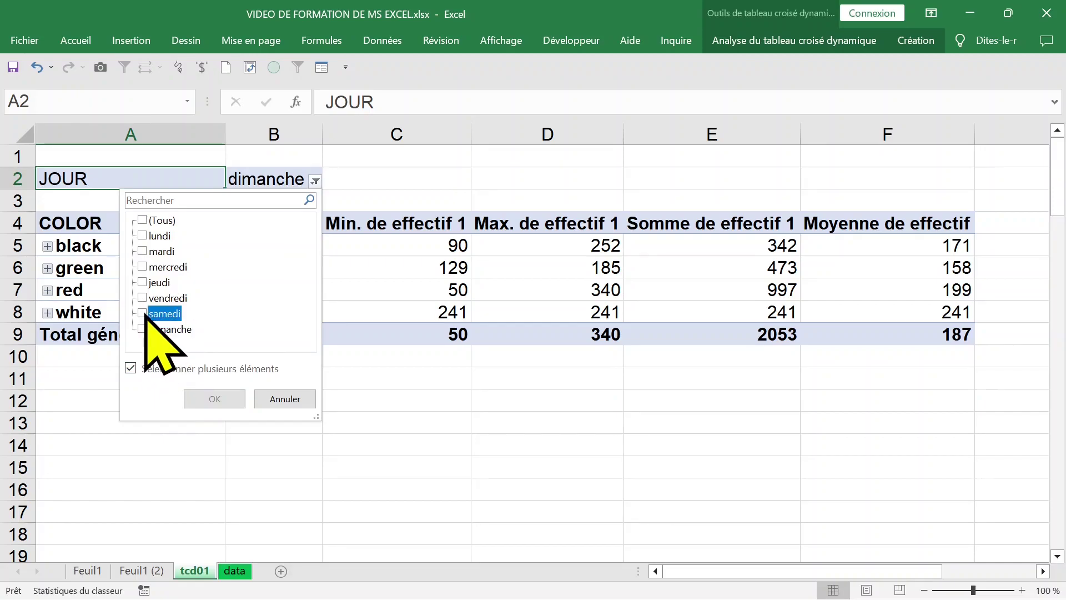
pyautogui.click(143, 313)
pyautogui.click(143, 328)
pyautogui.click(214, 399)
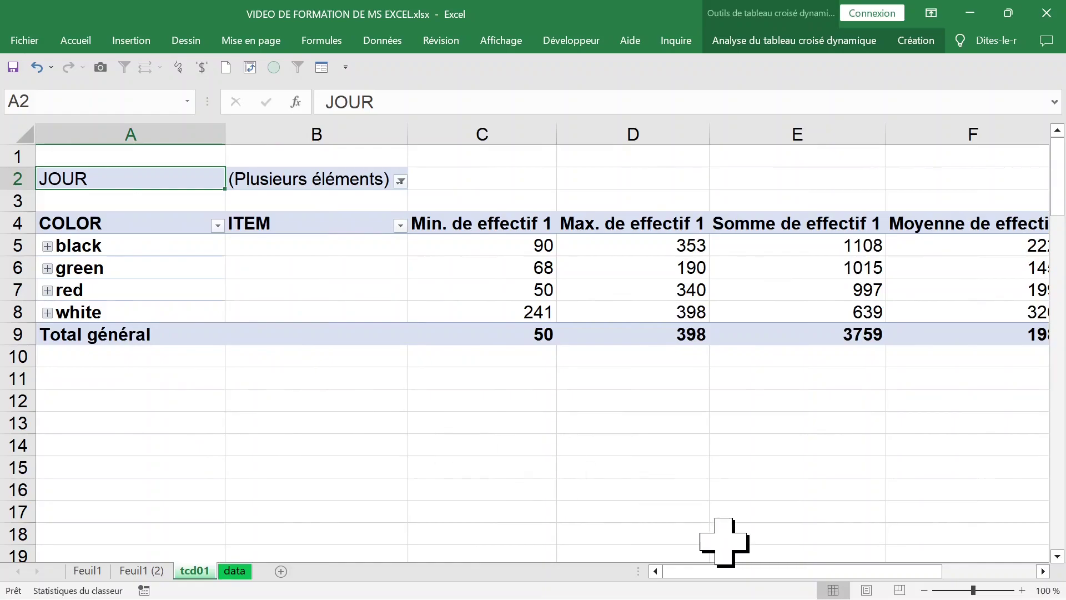
# Step: Reset the JOUR filter to (Tous)
pyautogui.click(400, 181)
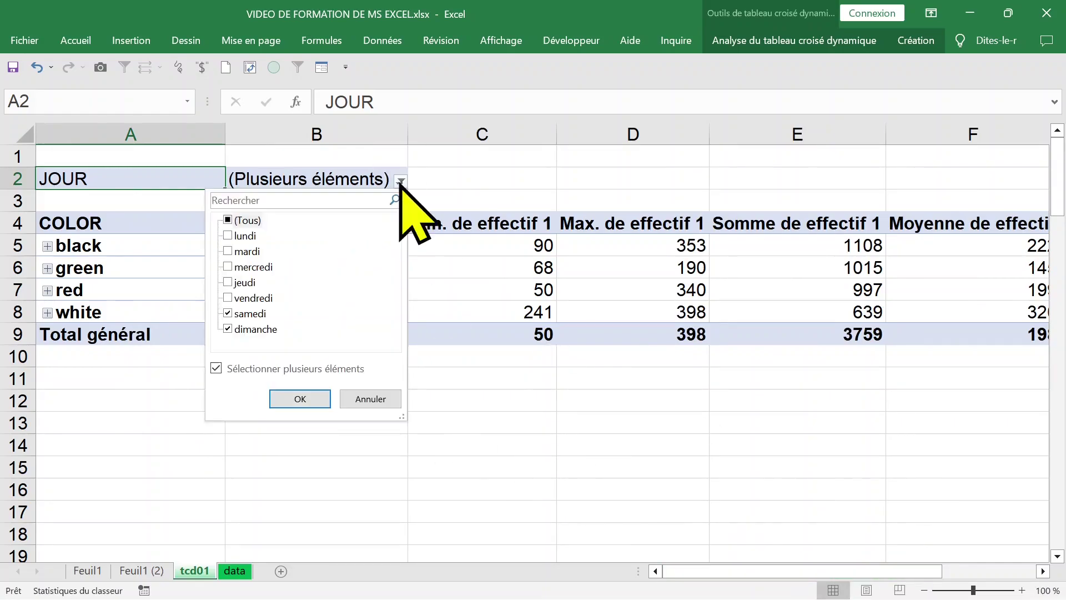
pyautogui.click(245, 221)
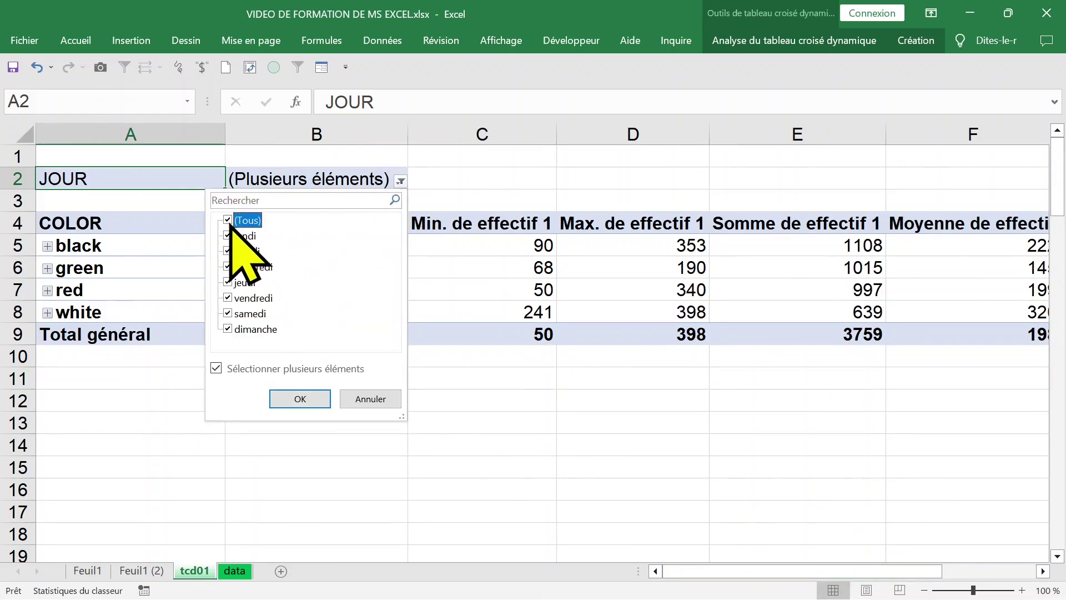
pyautogui.click(299, 399)
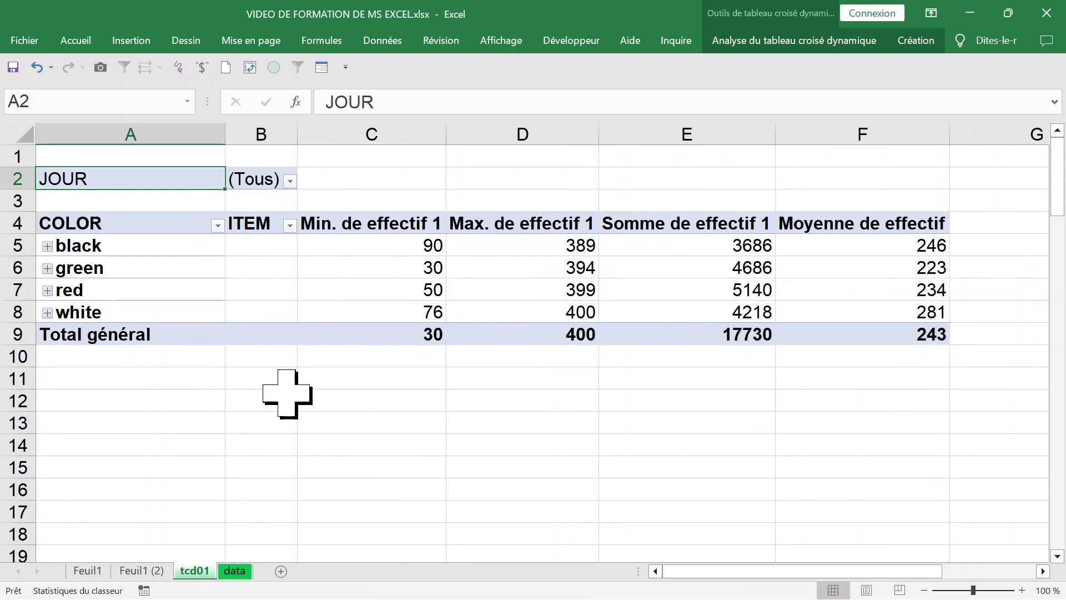
# Step: Expand the black and green groups to show their items, then collapse both again
pyautogui.click(136, 244)
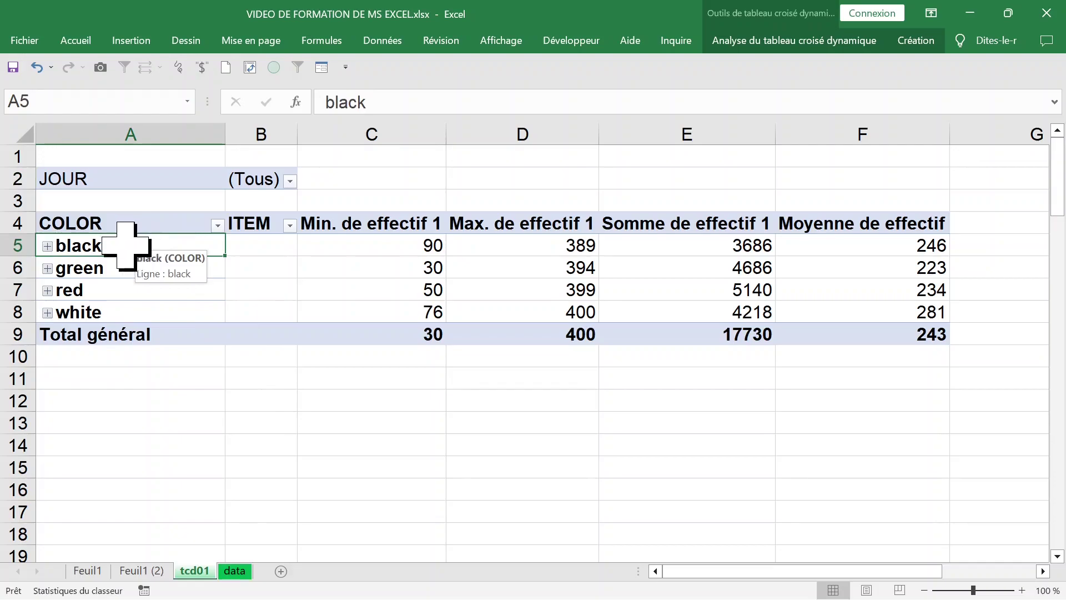
pyautogui.click(47, 246)
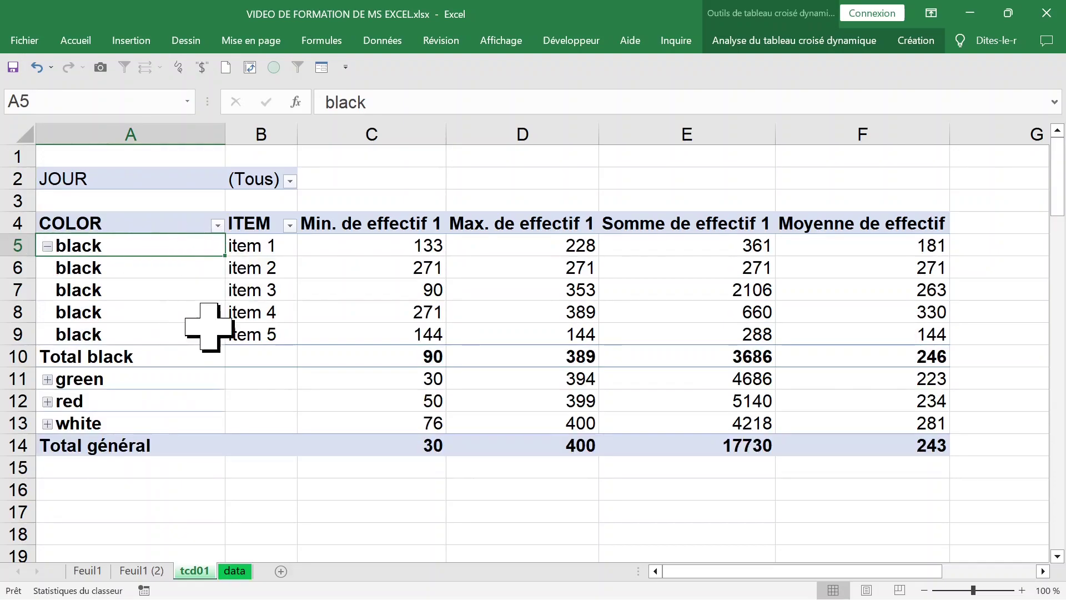
pyautogui.scroll(-1, 189, 359)
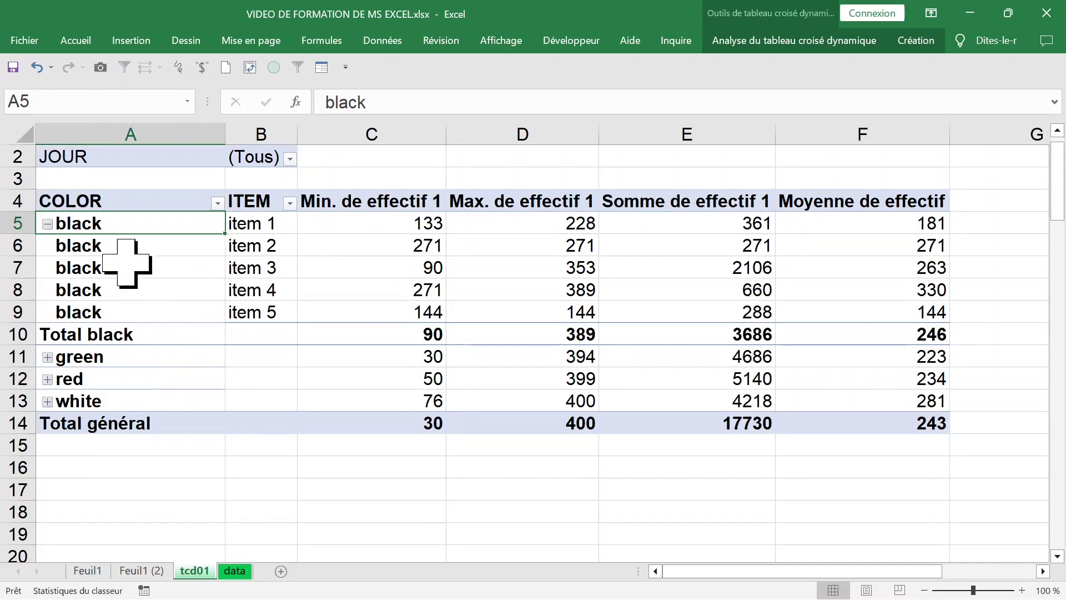
pyautogui.click(139, 356)
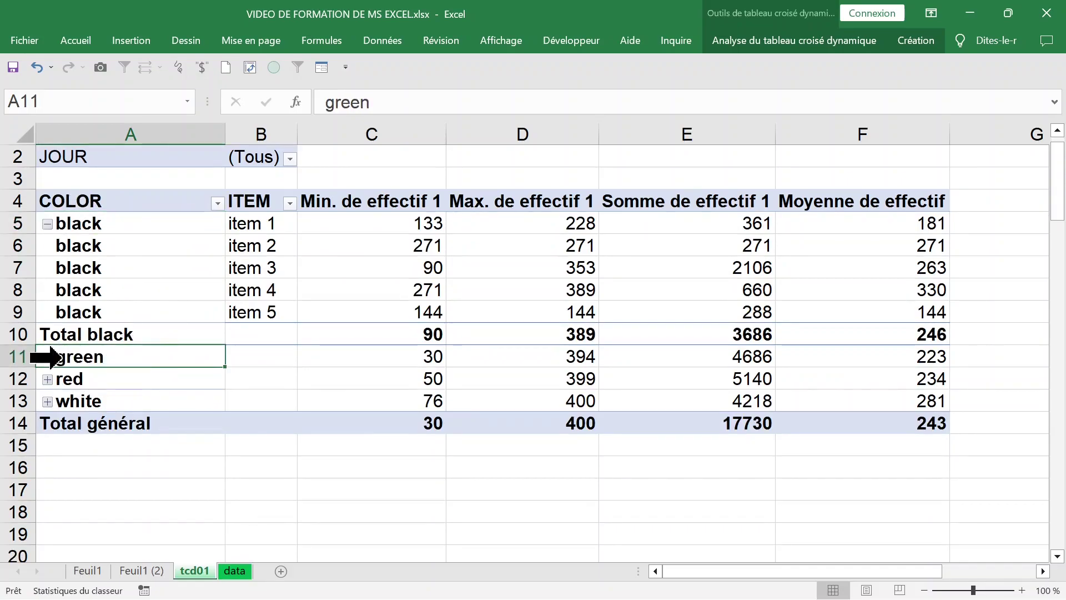
pyautogui.click(48, 357)
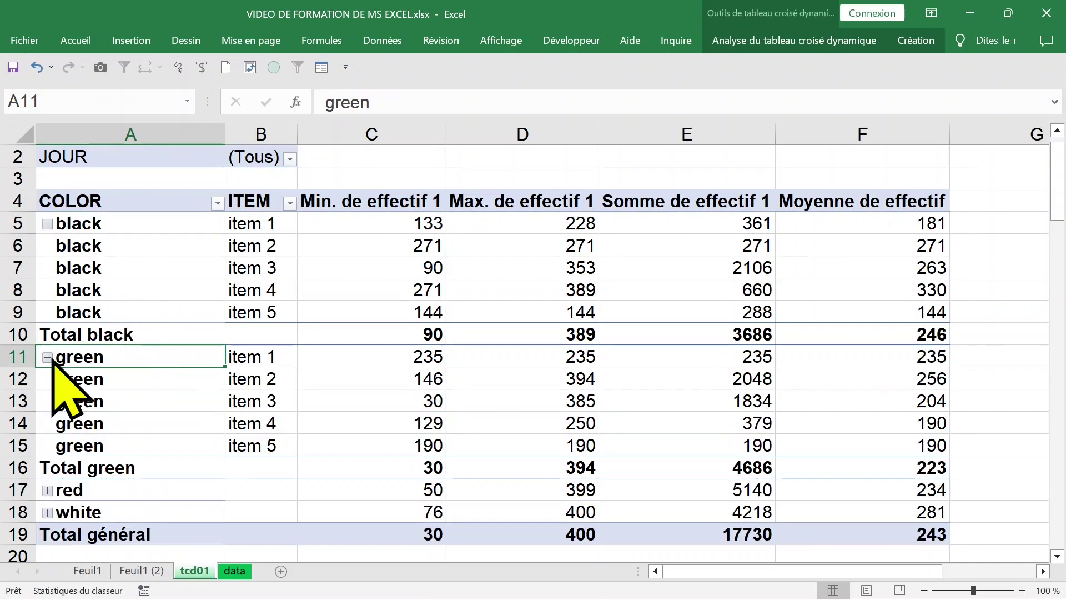
pyautogui.click(48, 357)
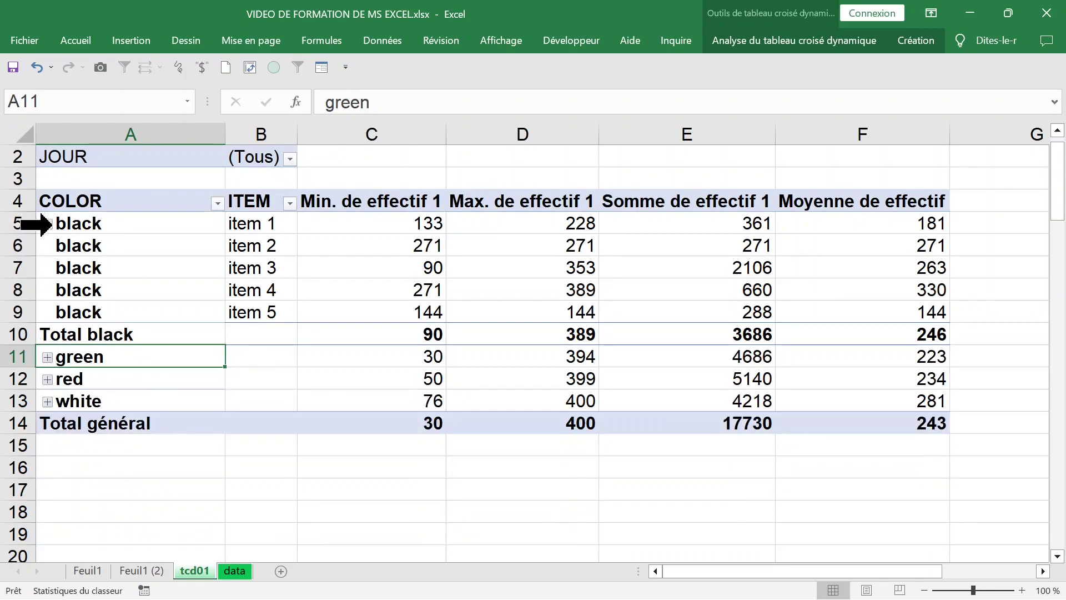
pyautogui.click(47, 224)
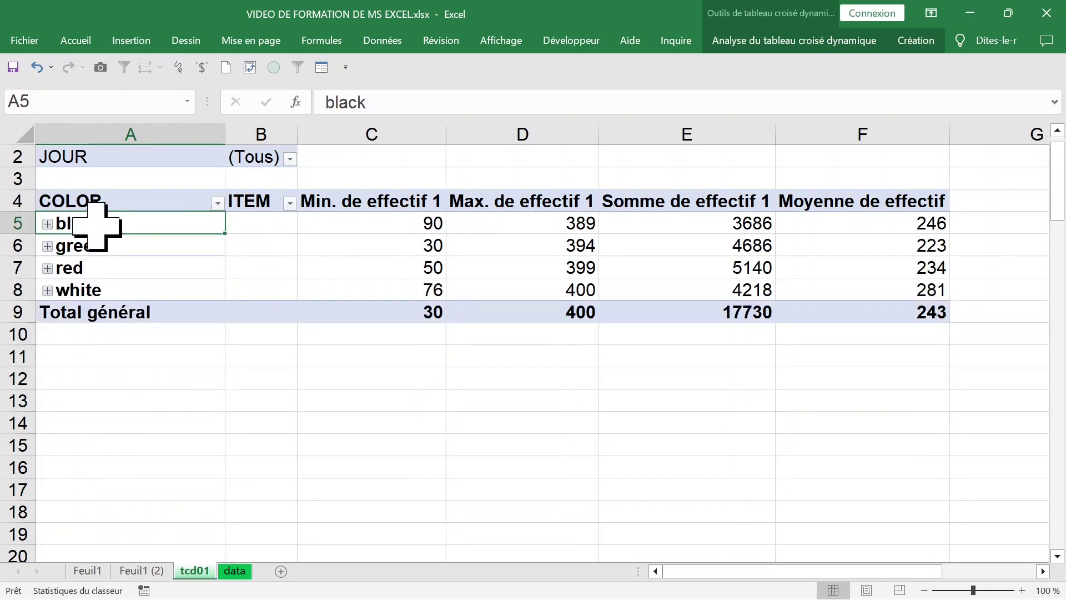
pyautogui.click(283, 225)
# Step: Filter the pivot table's ITEM field to show only item 1
pyautogui.click(290, 203)
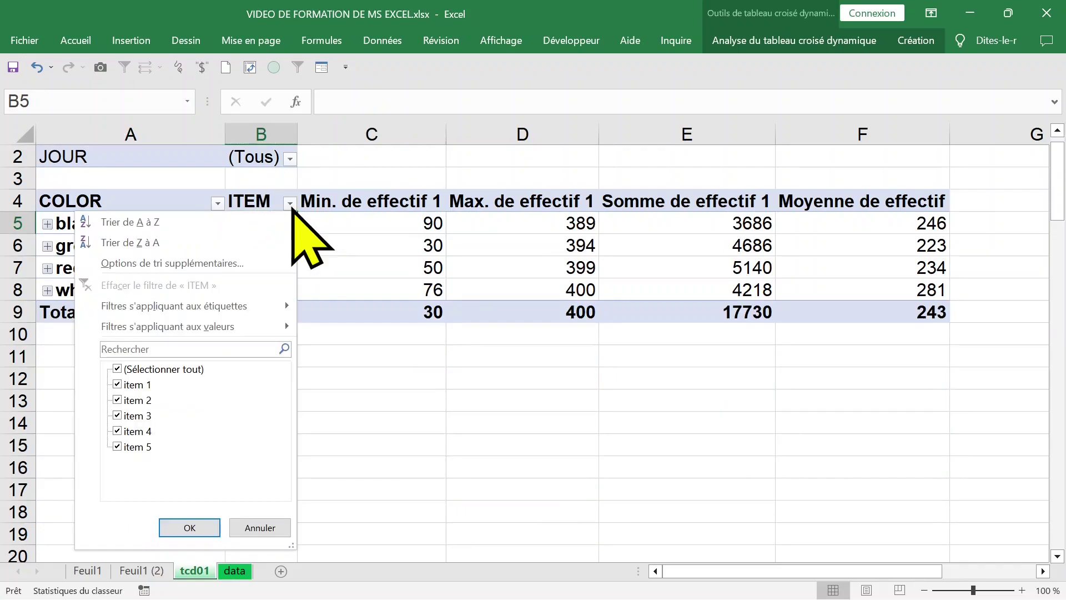
pyautogui.click(117, 370)
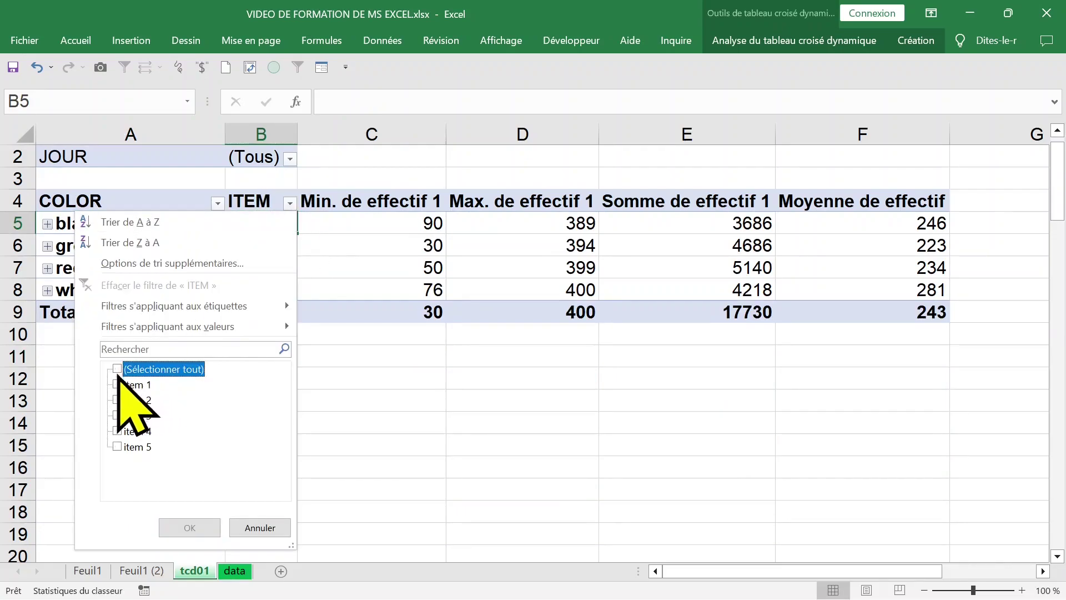
pyautogui.click(117, 385)
pyautogui.click(189, 527)
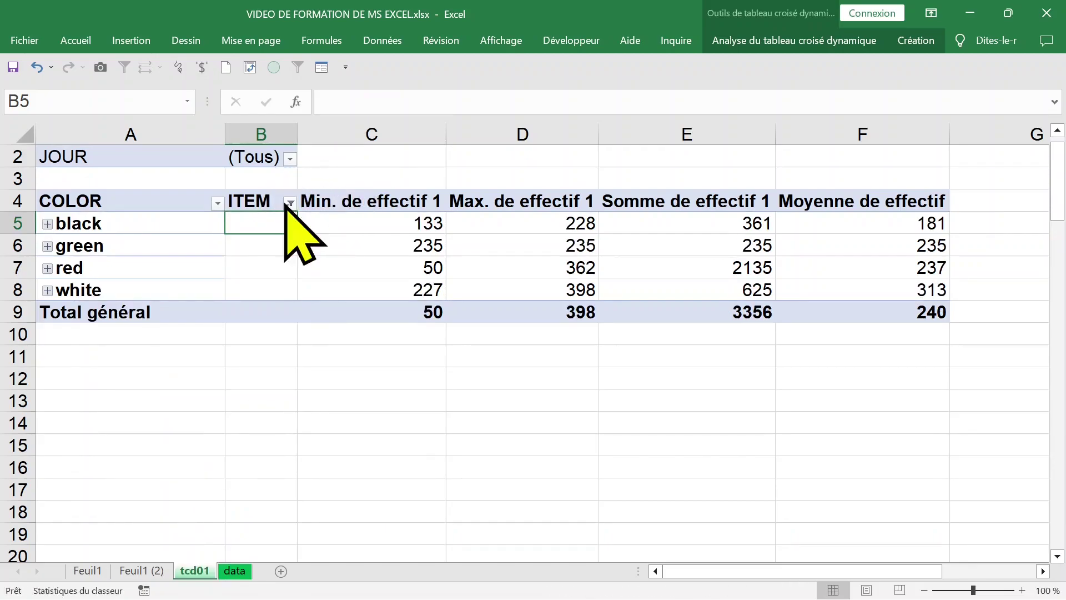
# Step: Widen column B and filter the ITEM field to items 4 and 5
pyautogui.moveTo(298, 134); pyautogui.dragTo(338, 133)
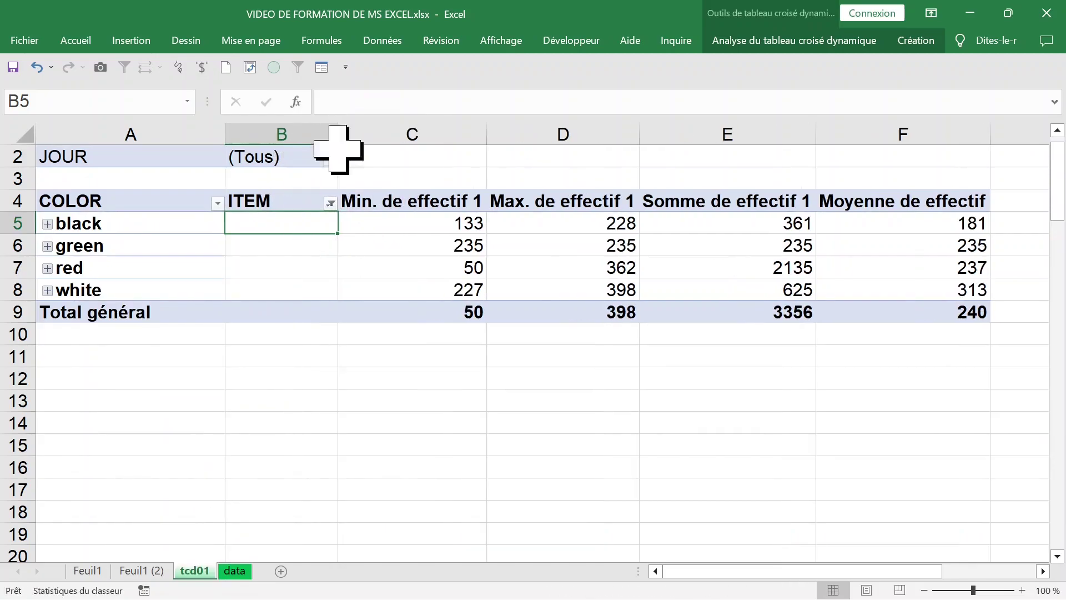
pyautogui.click(330, 204)
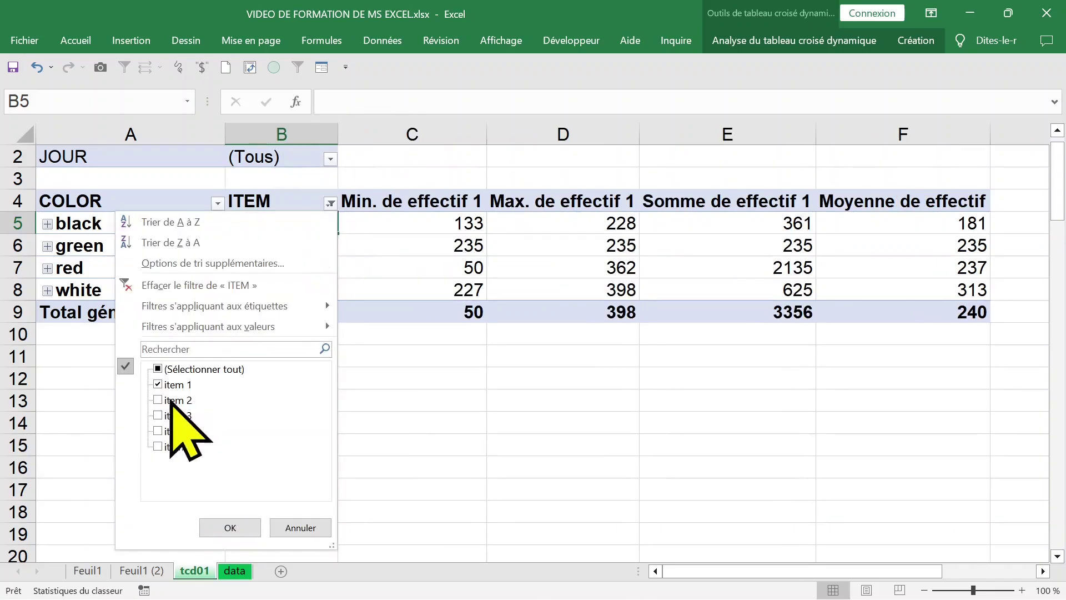
pyautogui.click(158, 369)
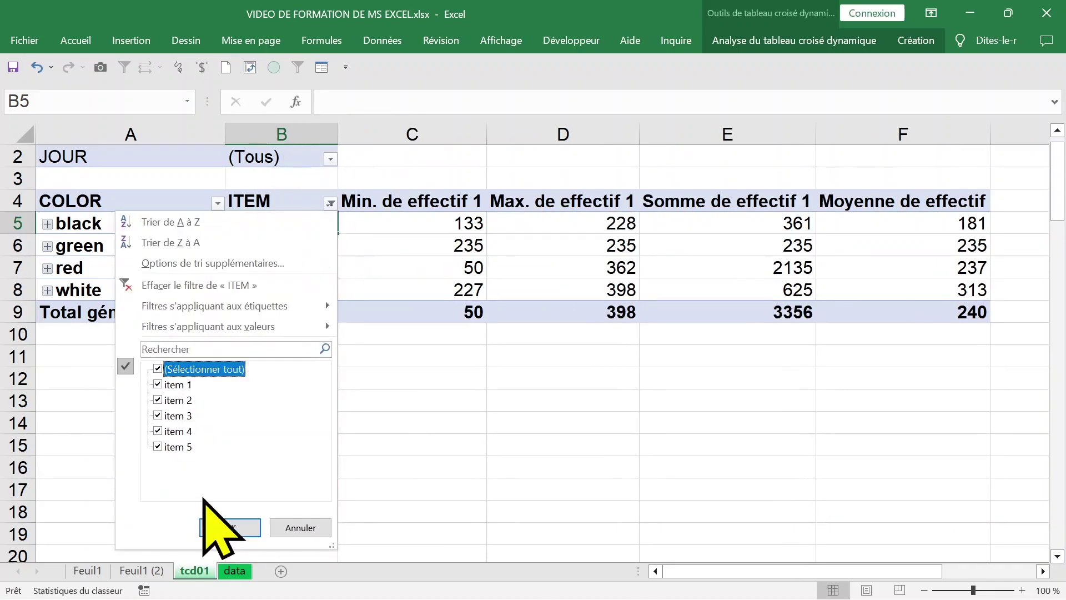
pyautogui.click(158, 369)
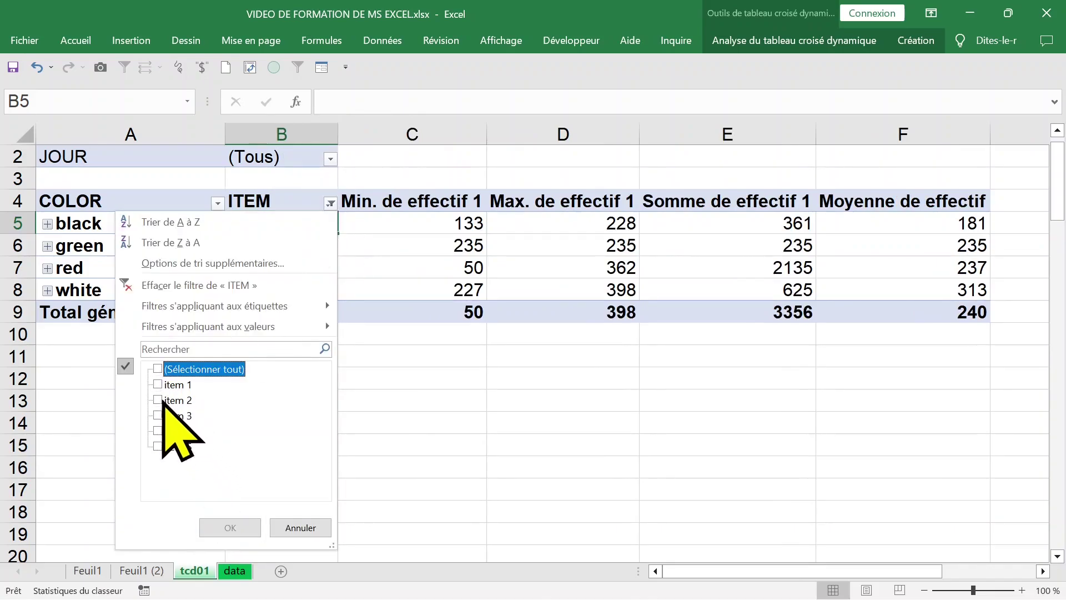
pyautogui.click(159, 431)
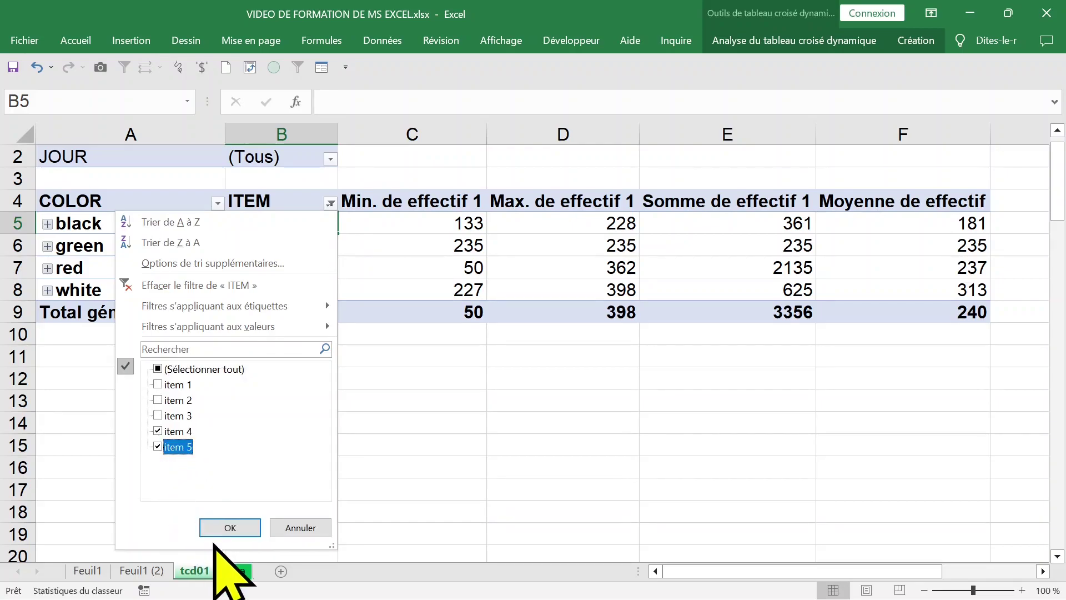
pyautogui.click(228, 528)
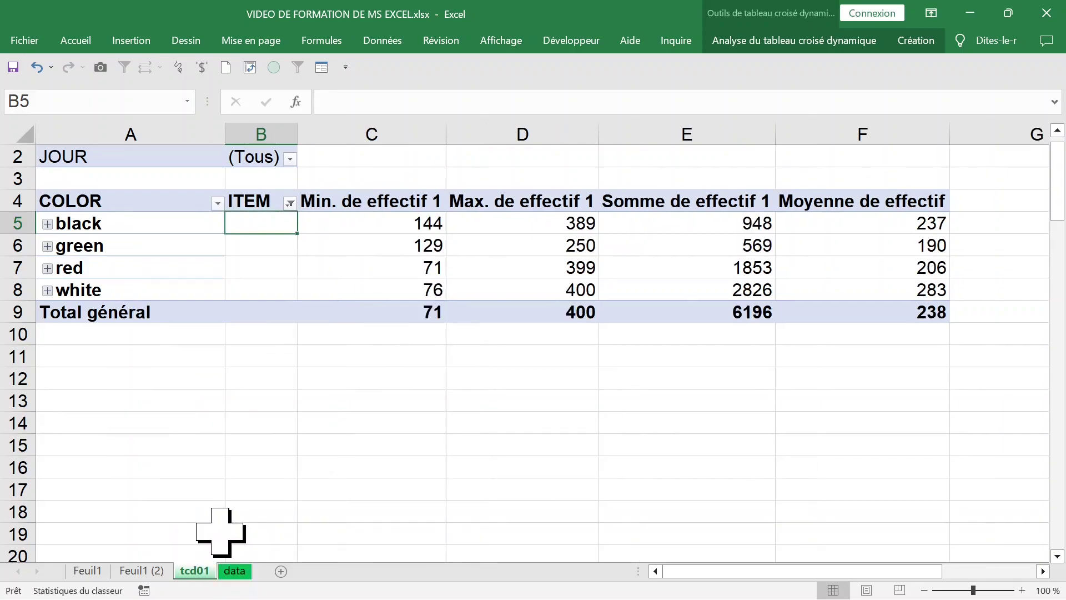
# Step: Restore all ITEM values for a 17730 total, select D8, then go to the data sheet
pyautogui.click(290, 203)
pyautogui.click(126, 369)
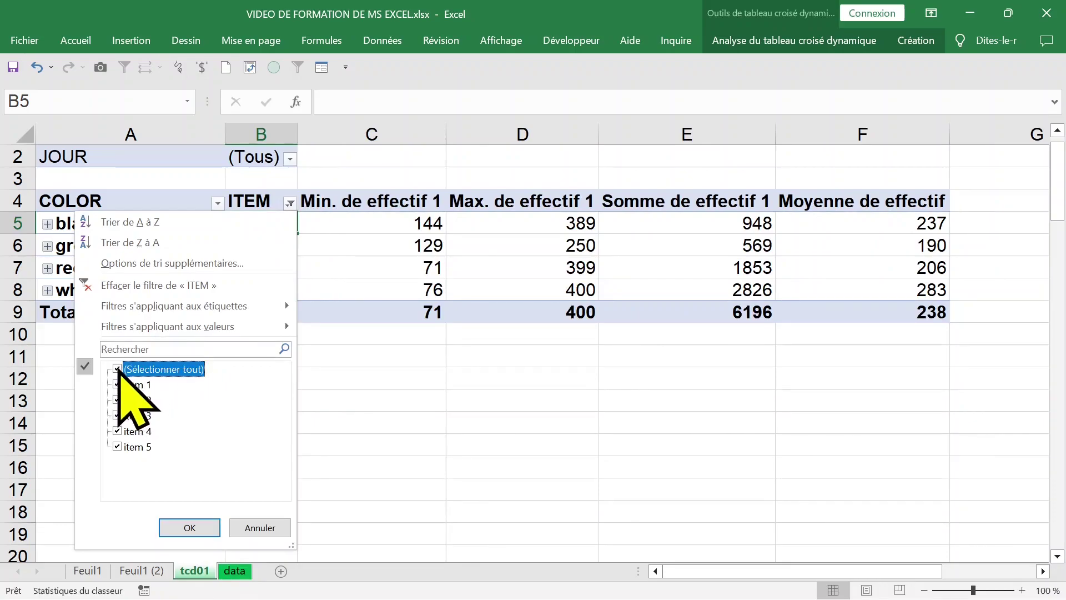
pyautogui.click(189, 528)
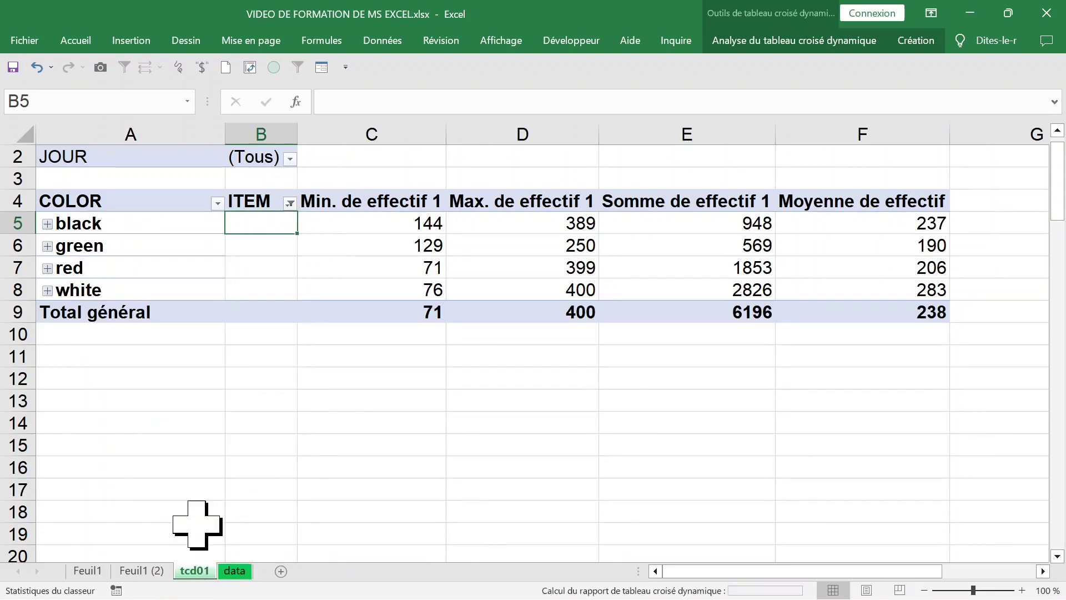
pyautogui.click(489, 295)
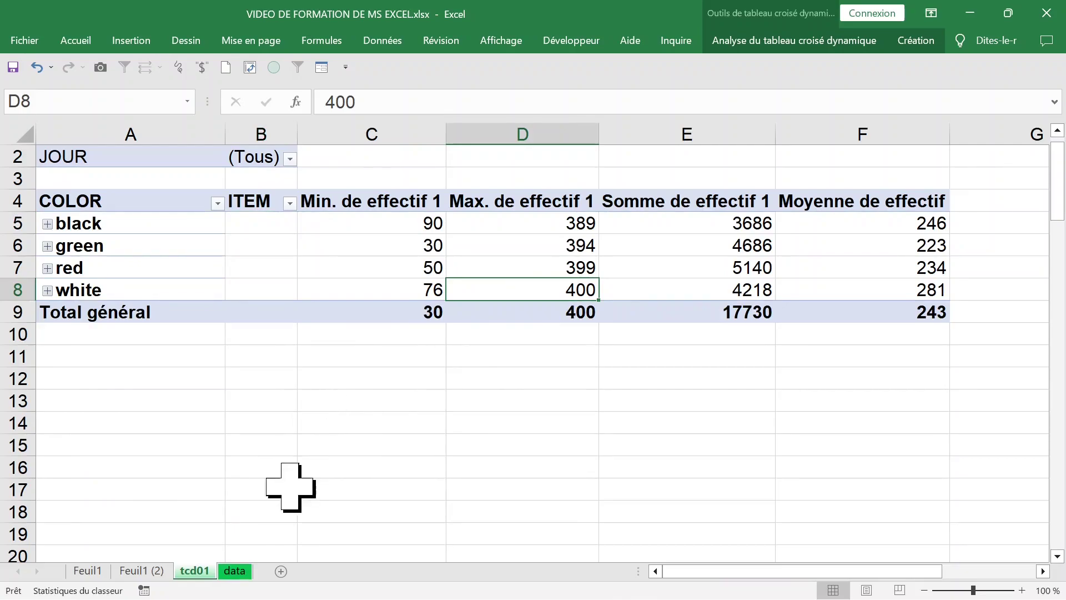
pyautogui.click(235, 571)
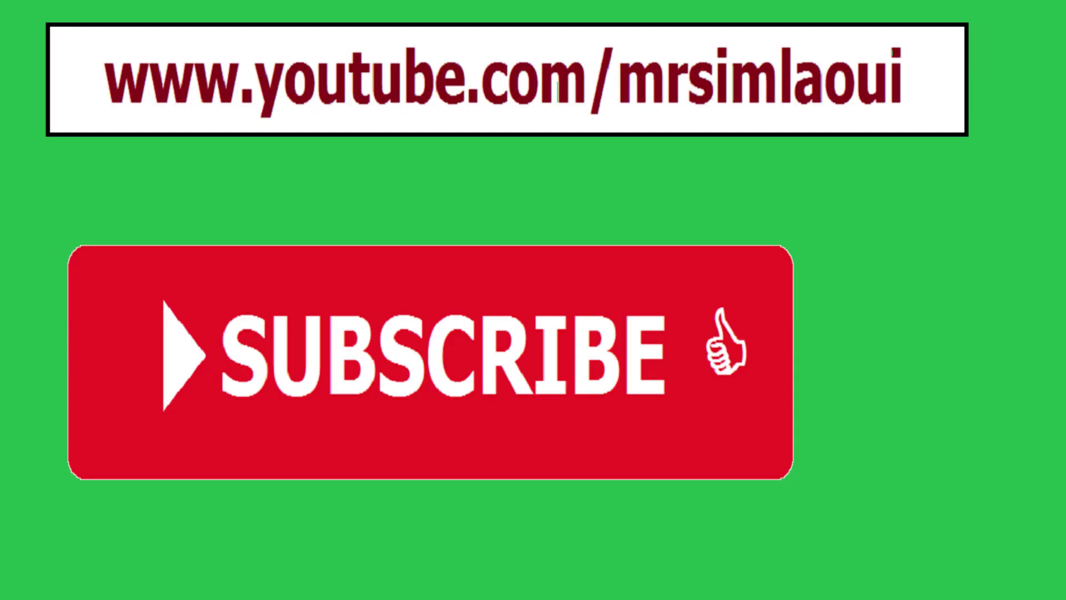